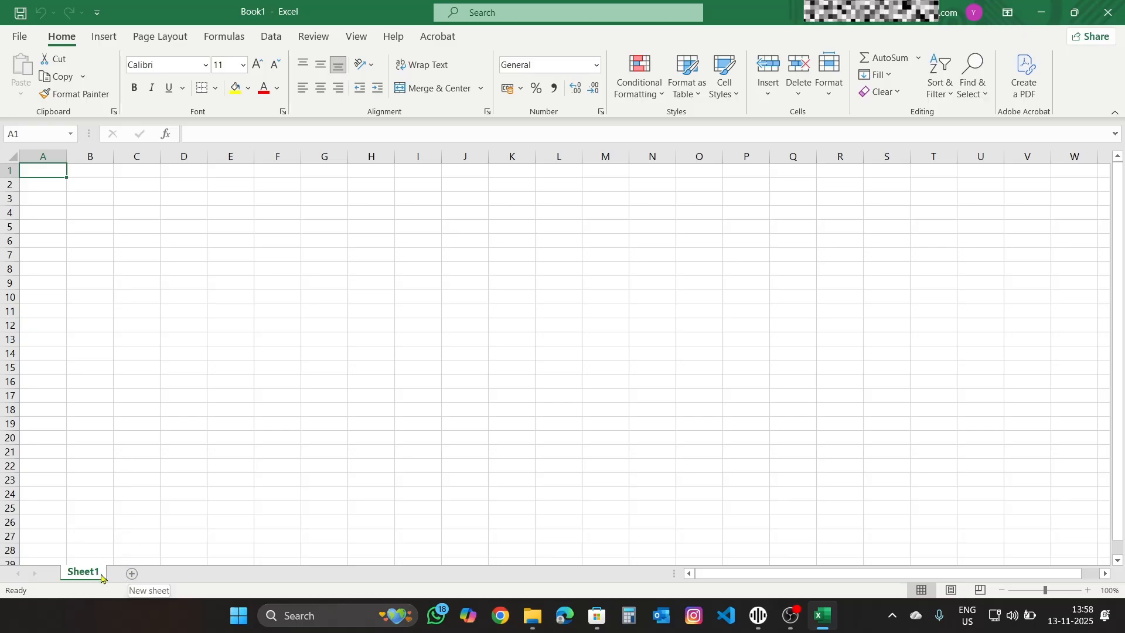
Step: Add four new worksheets after Sheet1, giving the workbook Sheet1 through Sheet5
click(131, 575)
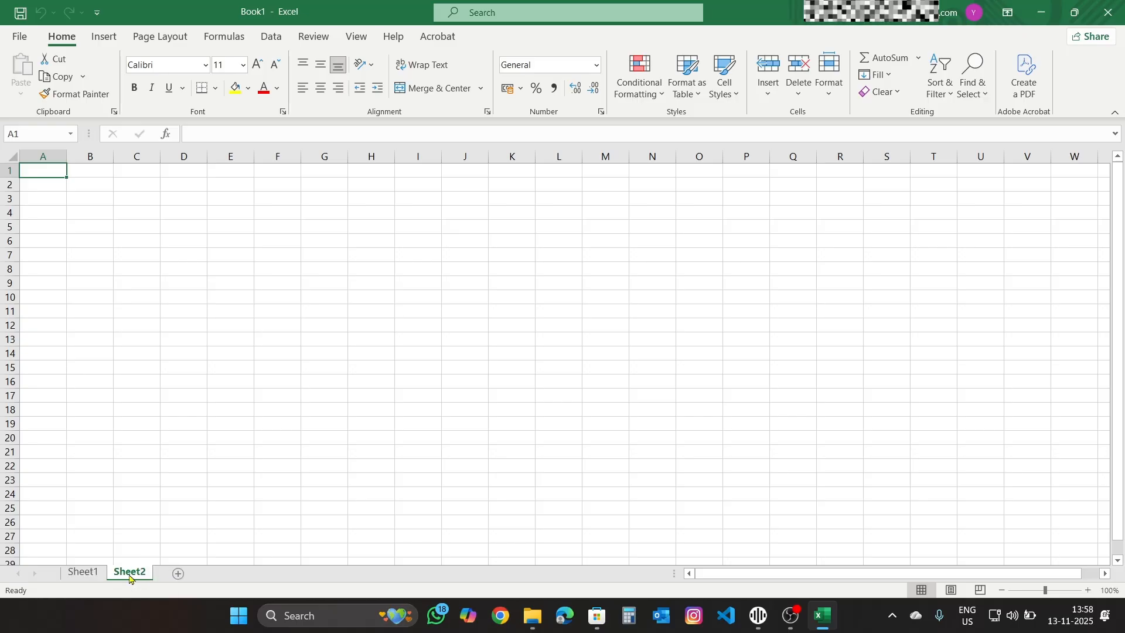
click(179, 574)
click(222, 574)
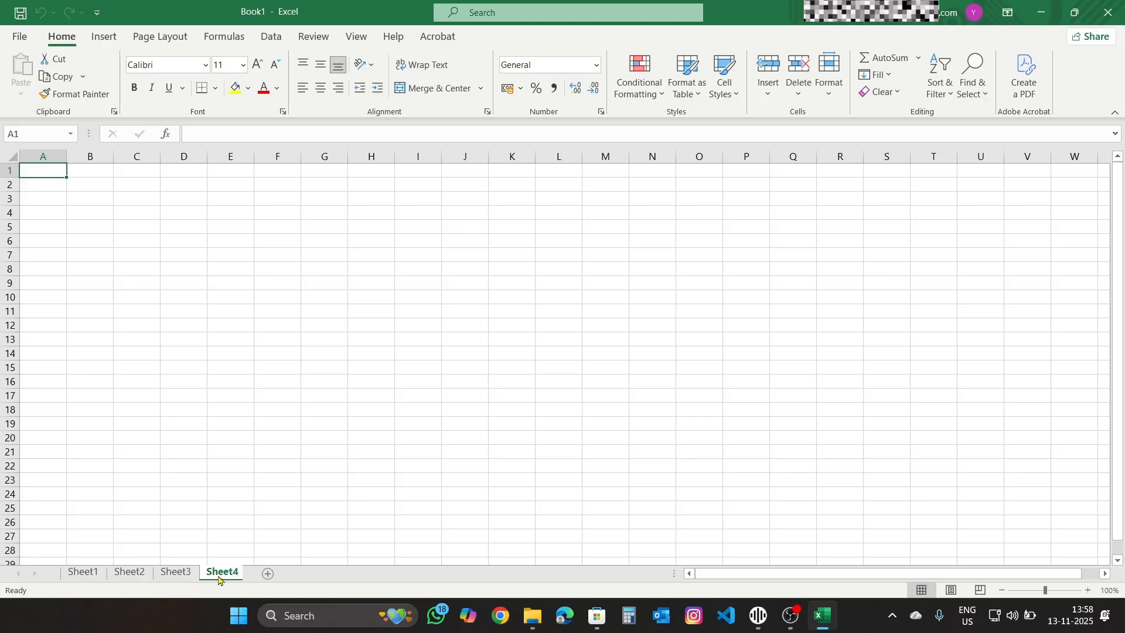
click(268, 574)
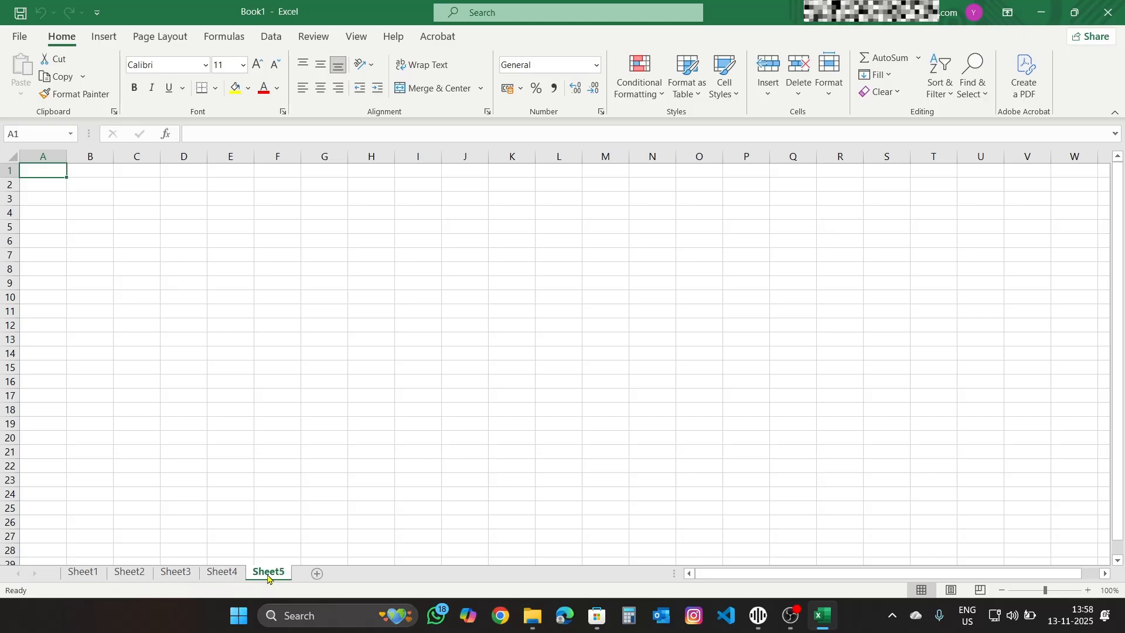
Step: Go through the worksheets in order from Sheet1 to Sheet5, then switch between the first and last ones
click(92, 575)
click(130, 575)
click(176, 575)
click(223, 574)
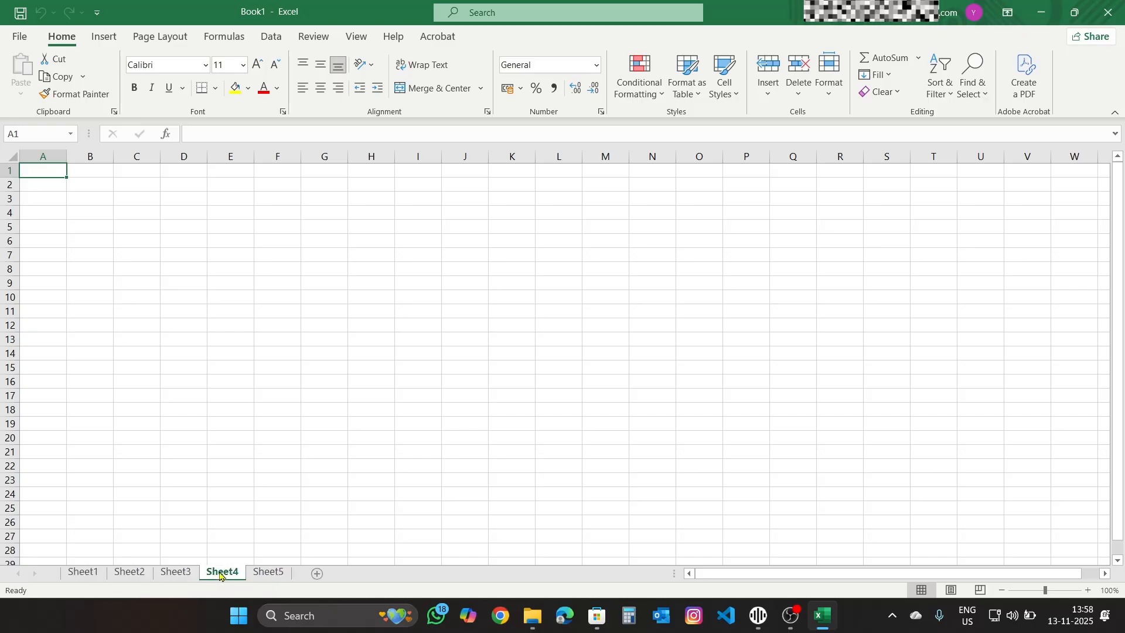
click(265, 576)
click(85, 575)
click(279, 578)
click(89, 577)
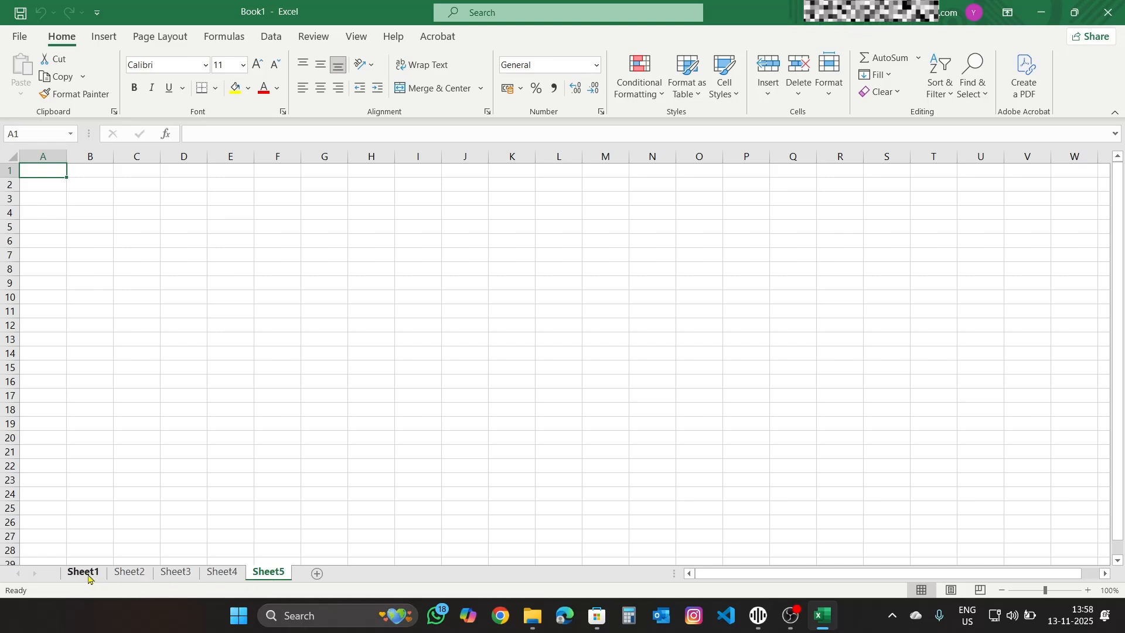
right_click(87, 578)
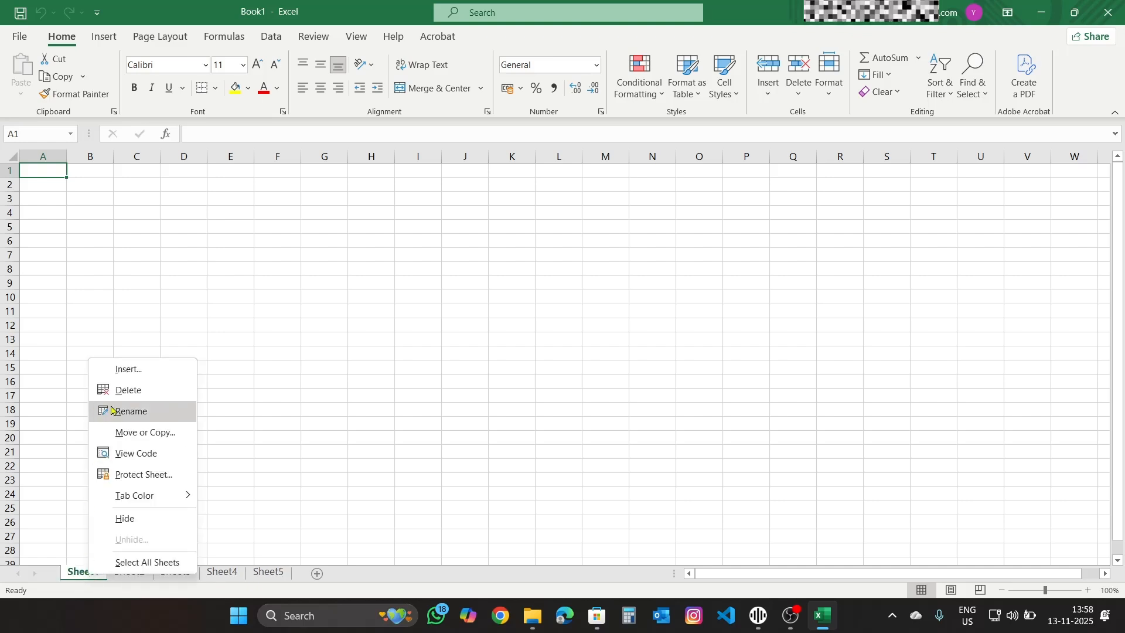
click(120, 413)
click(99, 550)
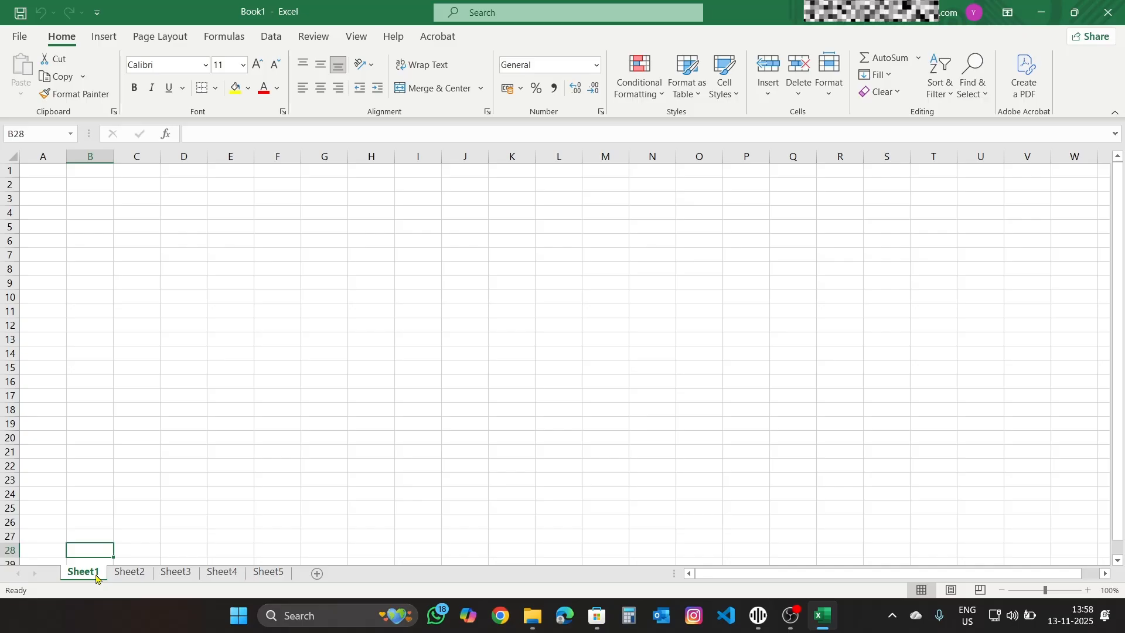
right_click(94, 578)
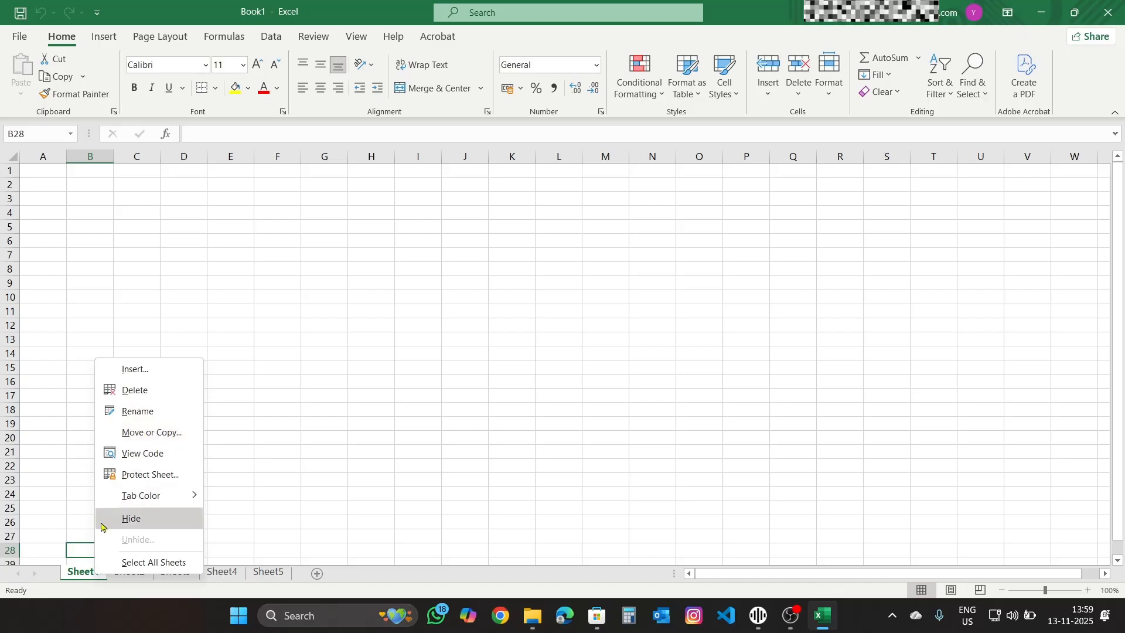
click(163, 290)
Step: Enter the sample values a, b and c in cells D10, D11 and D12 of Sheet1
click(165, 293)
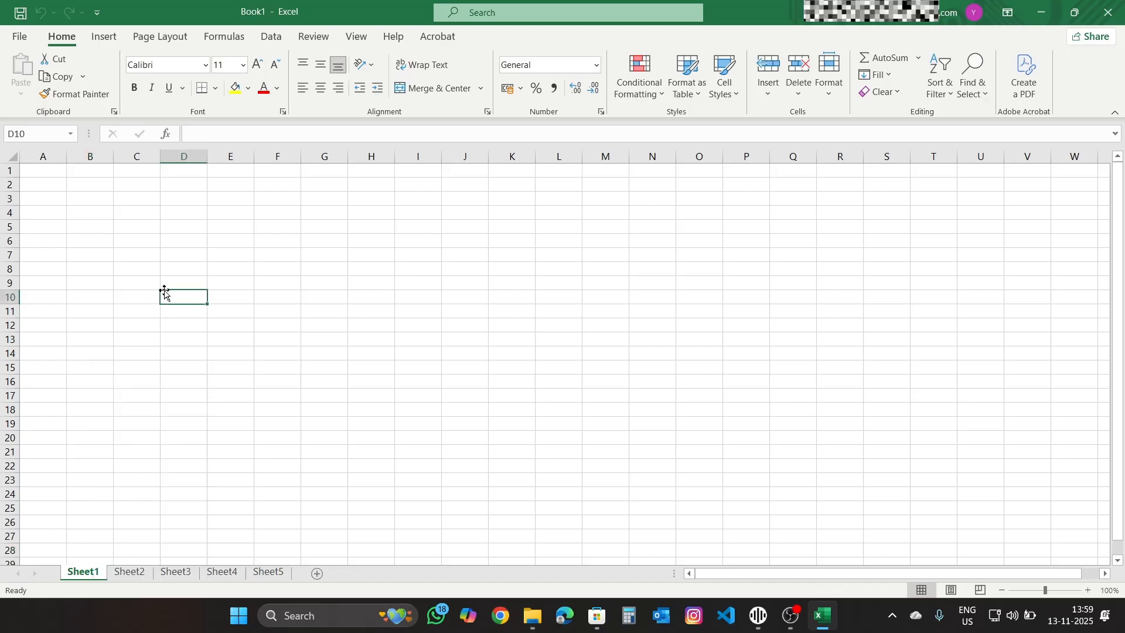
text(a)
key(Return)
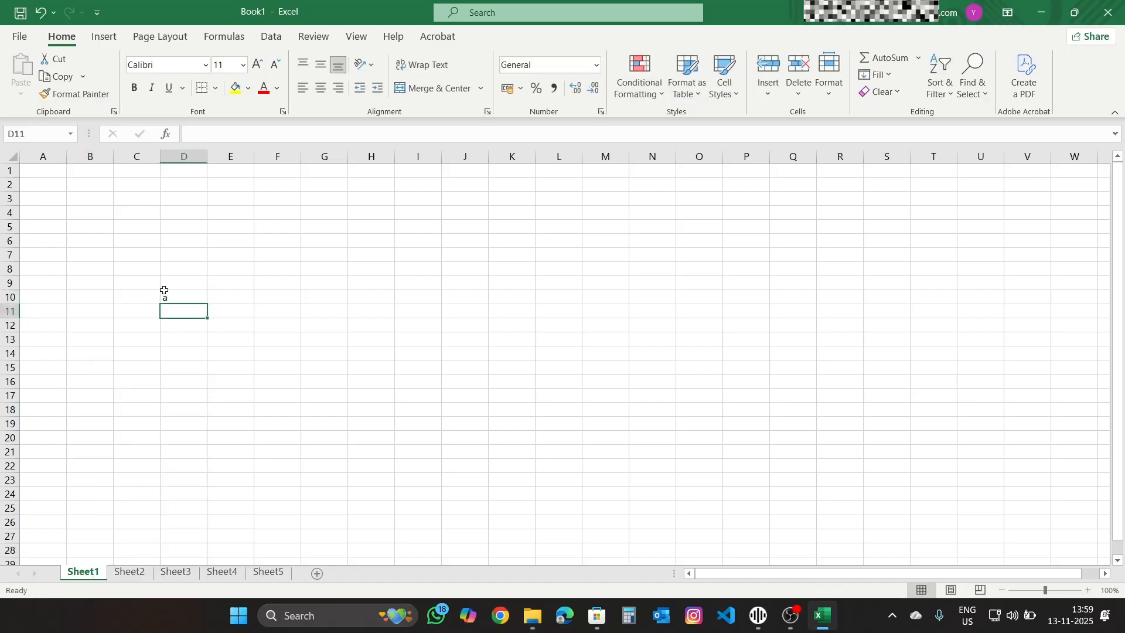
text(b)
key(Return)
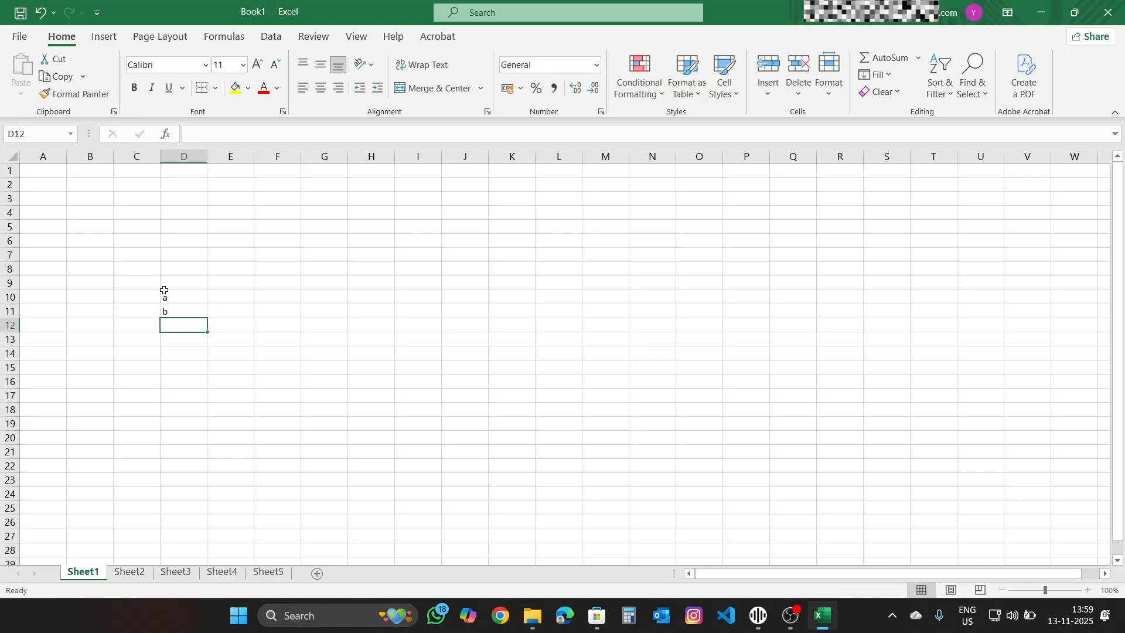
text(c)
key(Return)
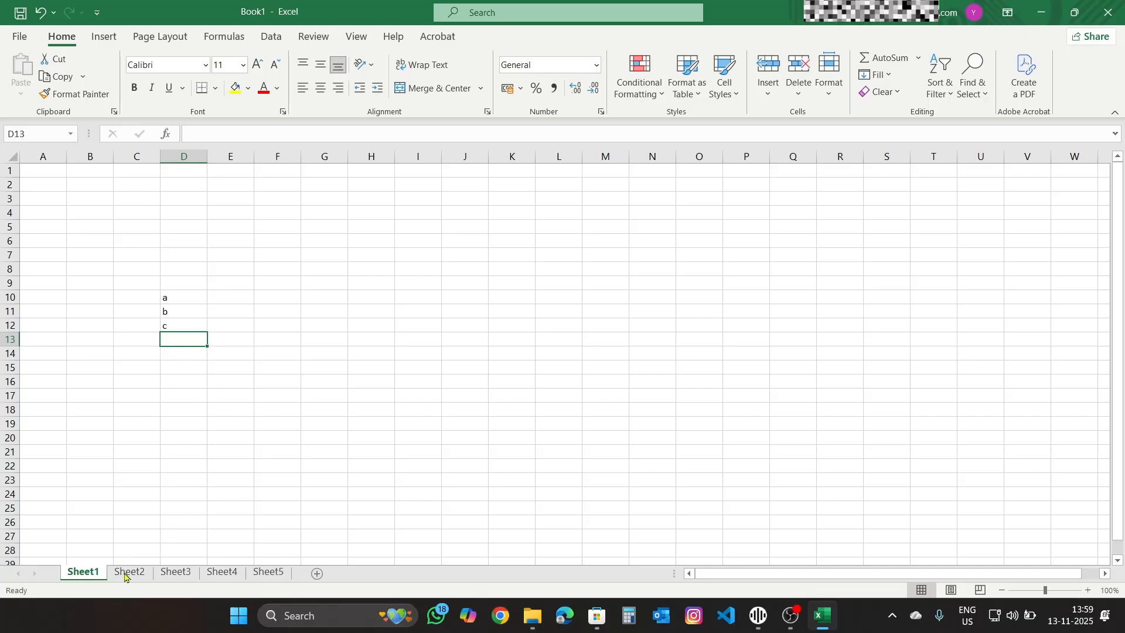
Step: Create a copy of Sheet1 within the same workbook, placed before Sheet2
right_click(92, 579)
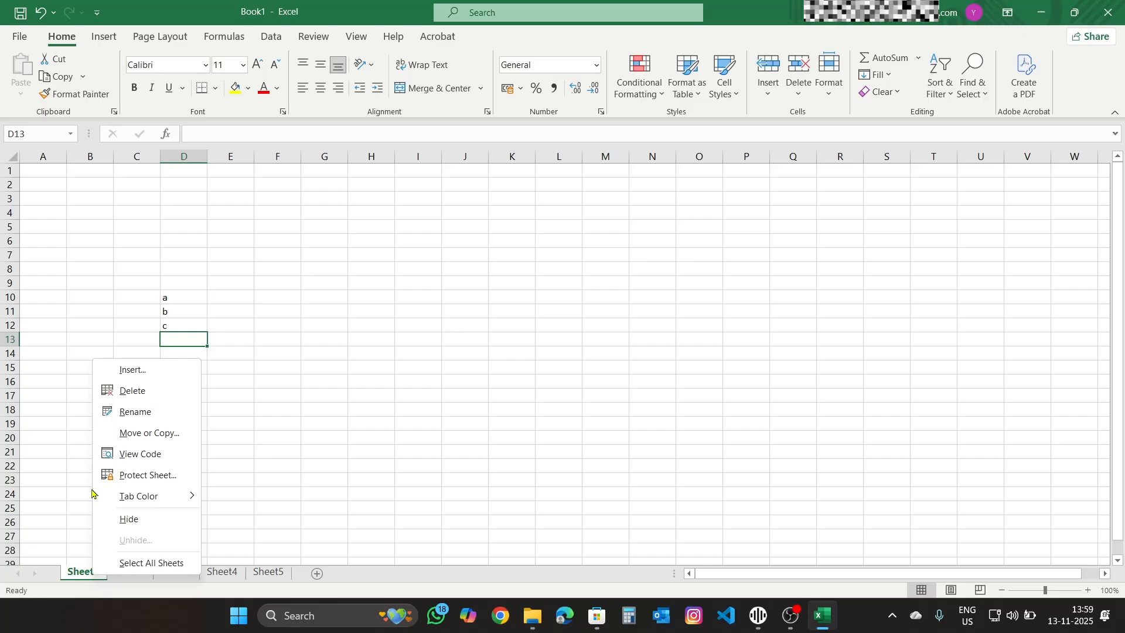
click(146, 434)
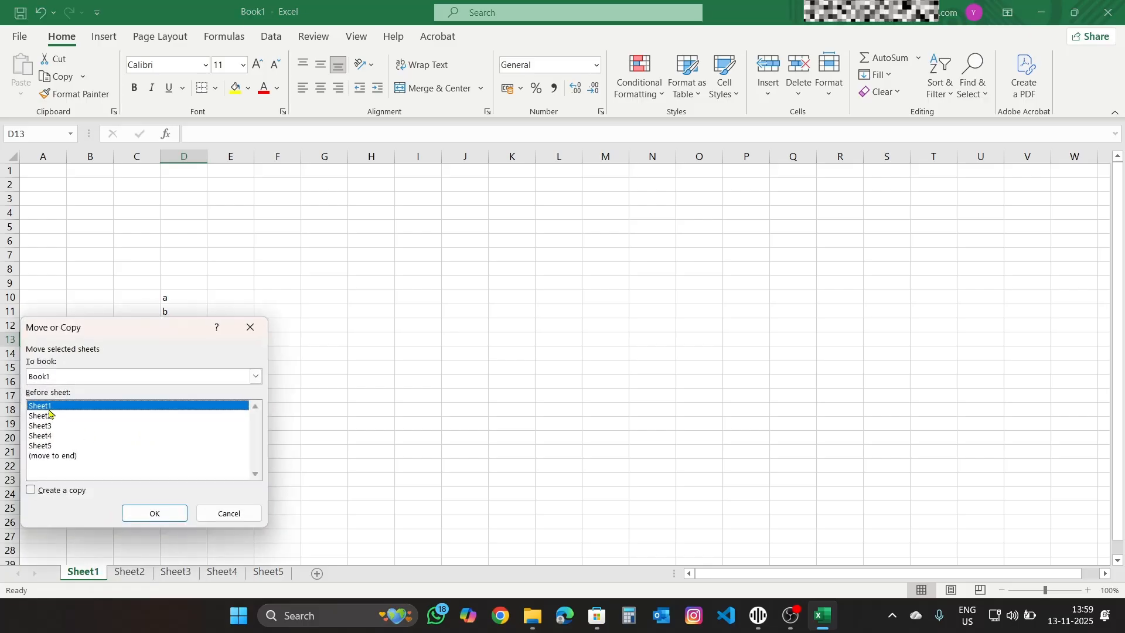
click(56, 457)
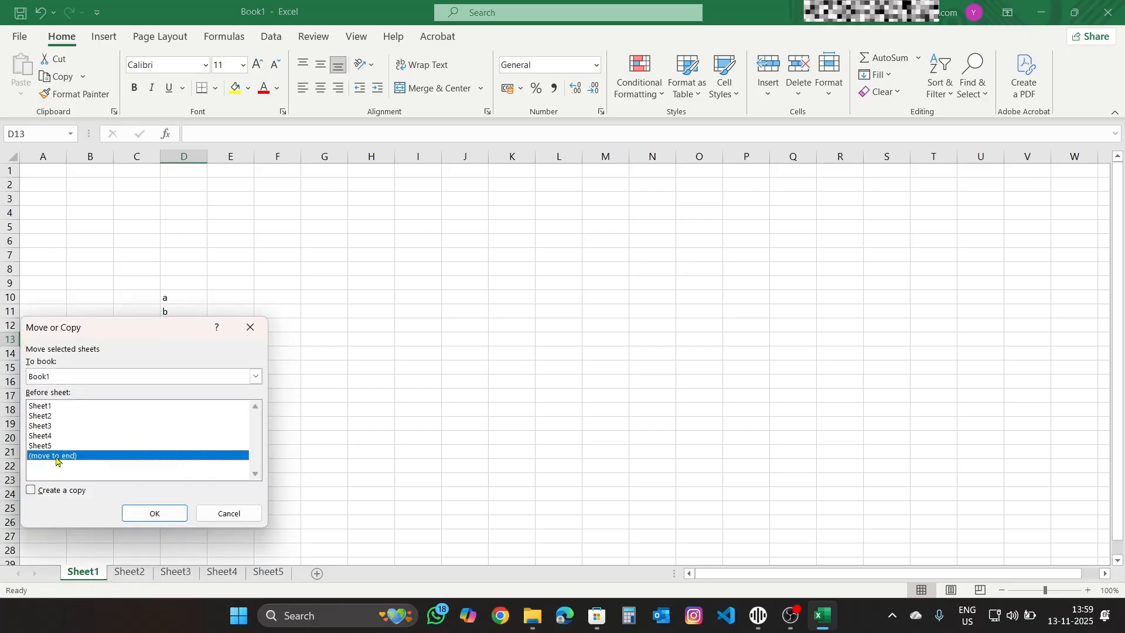
click(51, 417)
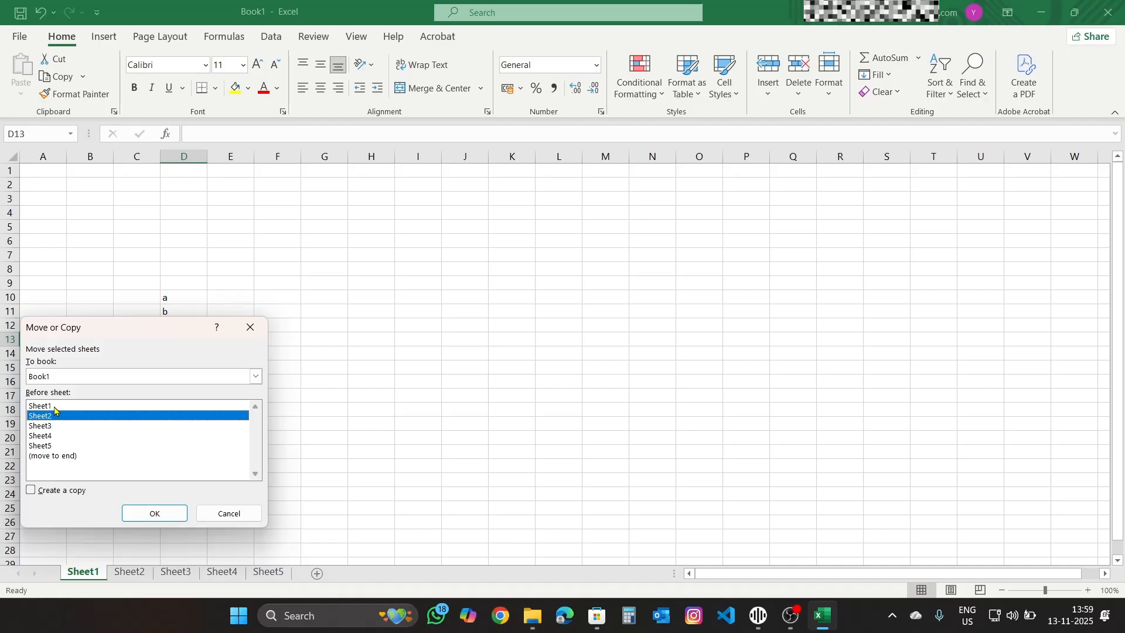
click(32, 490)
click(123, 513)
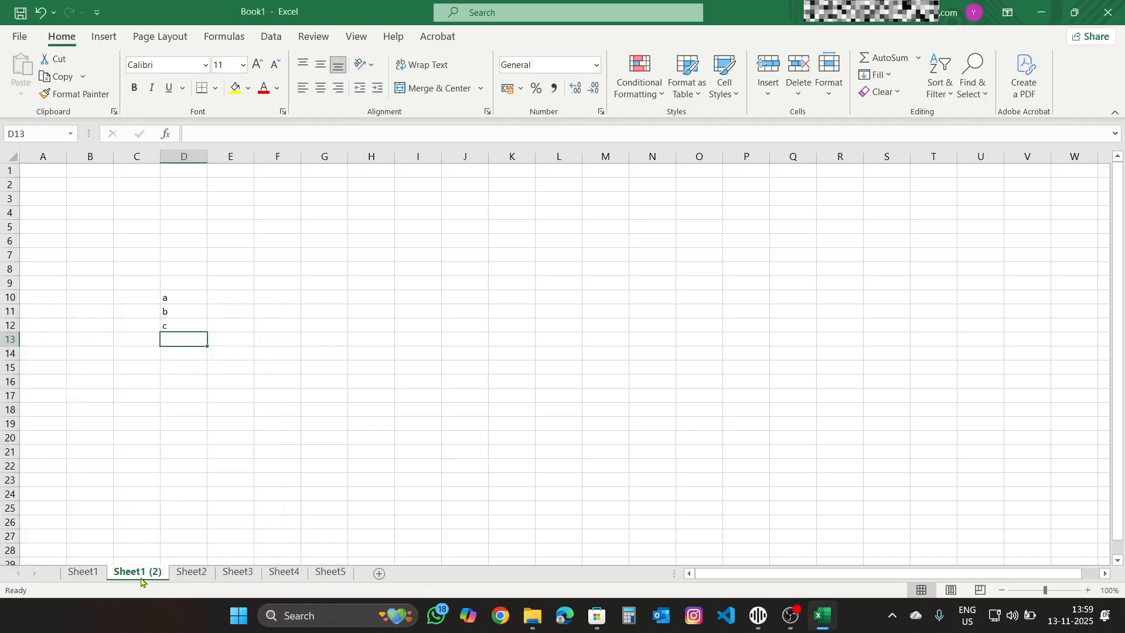
Step: Compare Sheet1 with its copy and rename the copied worksheet as 2
click(83, 572)
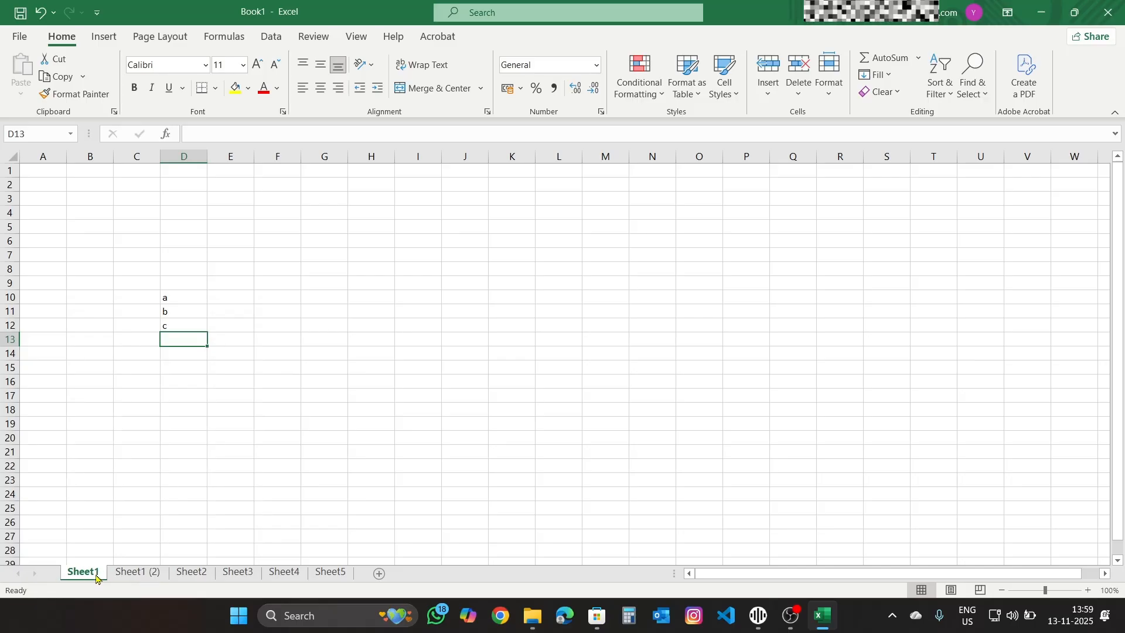
click(132, 573)
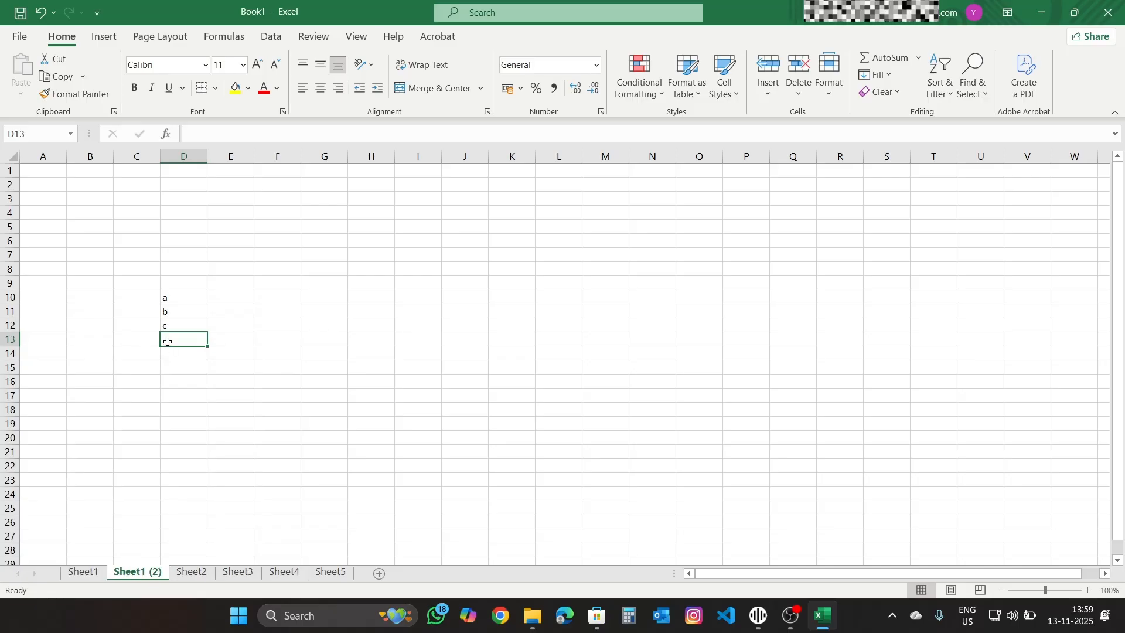
right_click(134, 578)
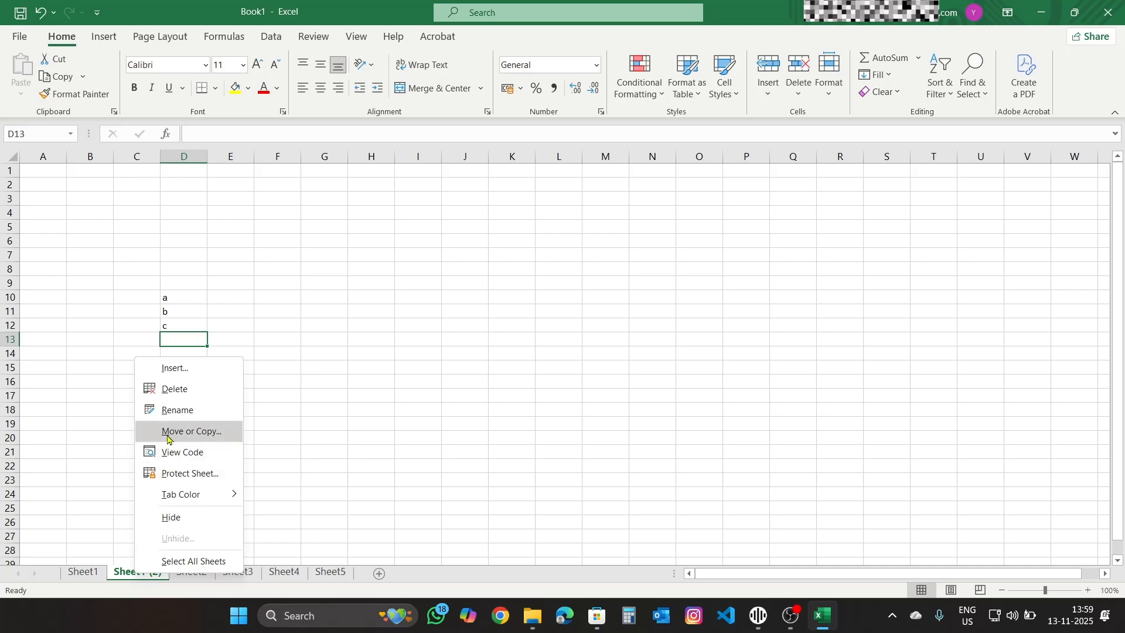
click(177, 411)
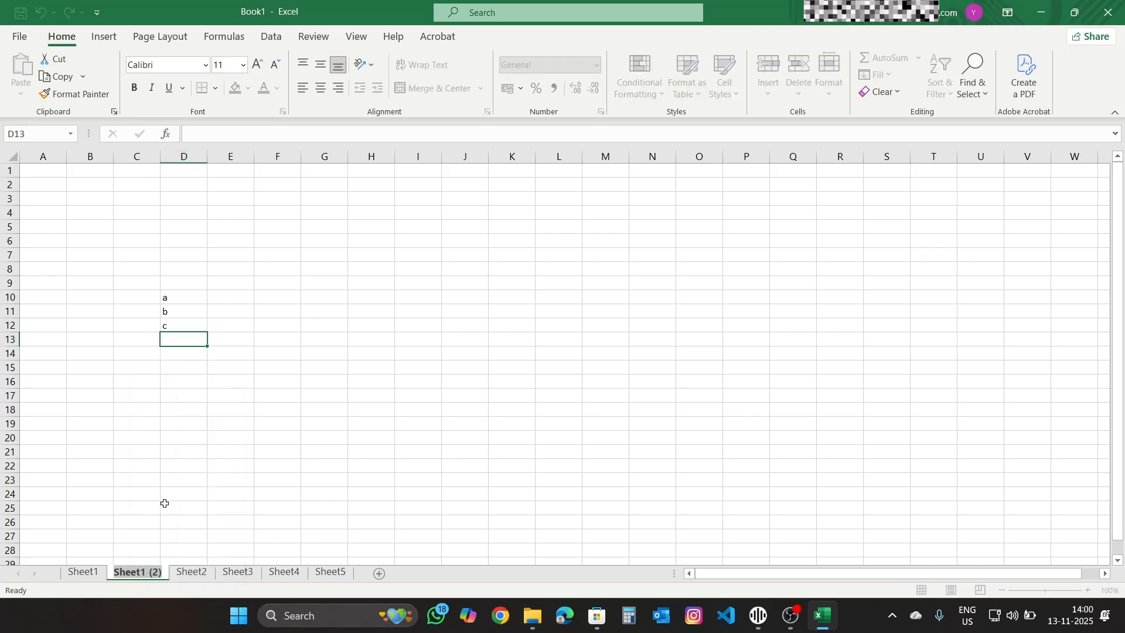
text(2)
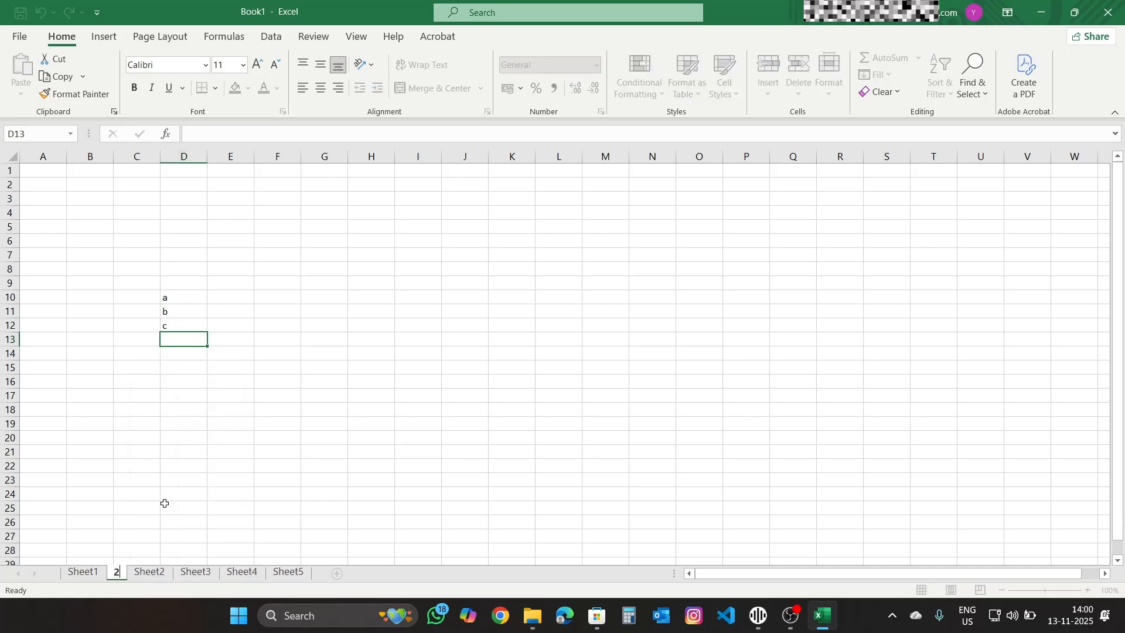
key(Return)
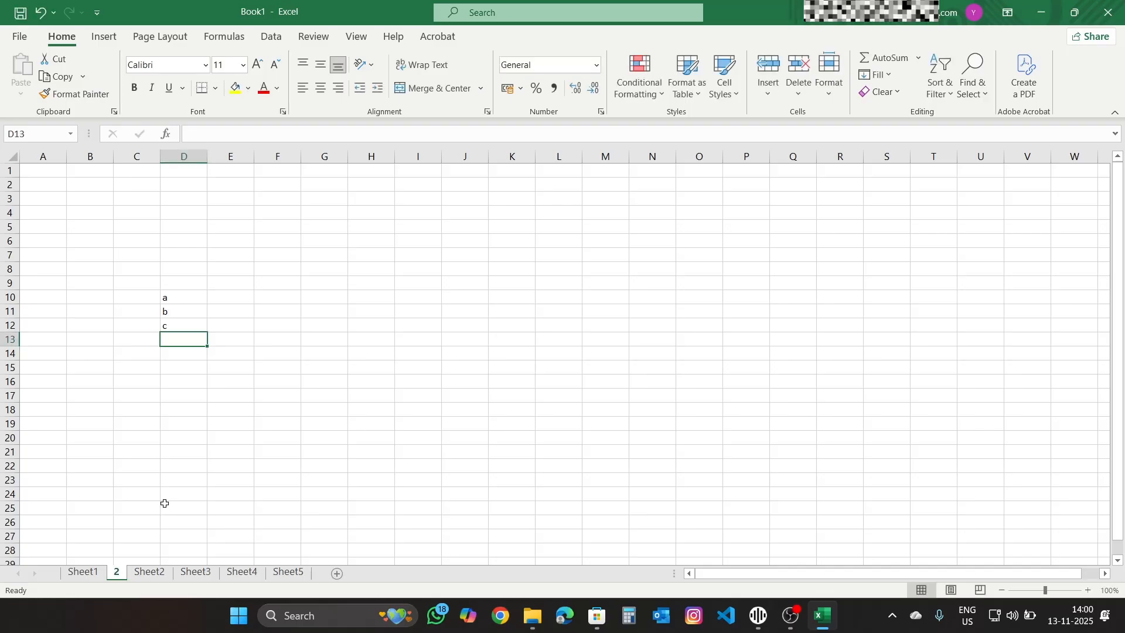
click(190, 446)
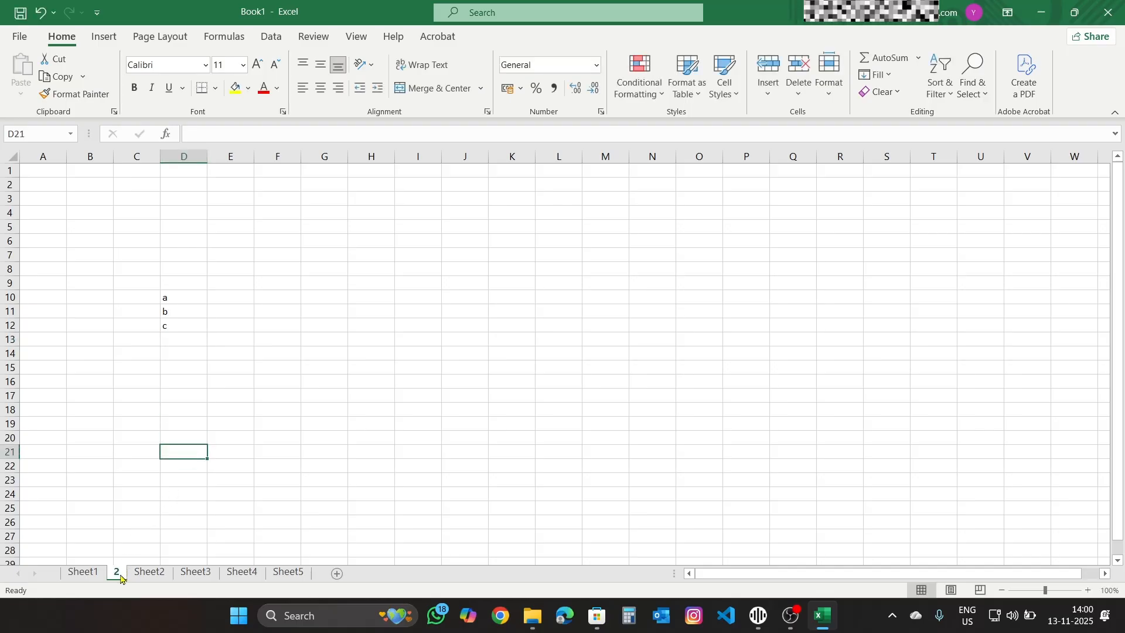
Step: Return to Sheet1 and move the active cell along row 1 from A1 to O1
click(93, 577)
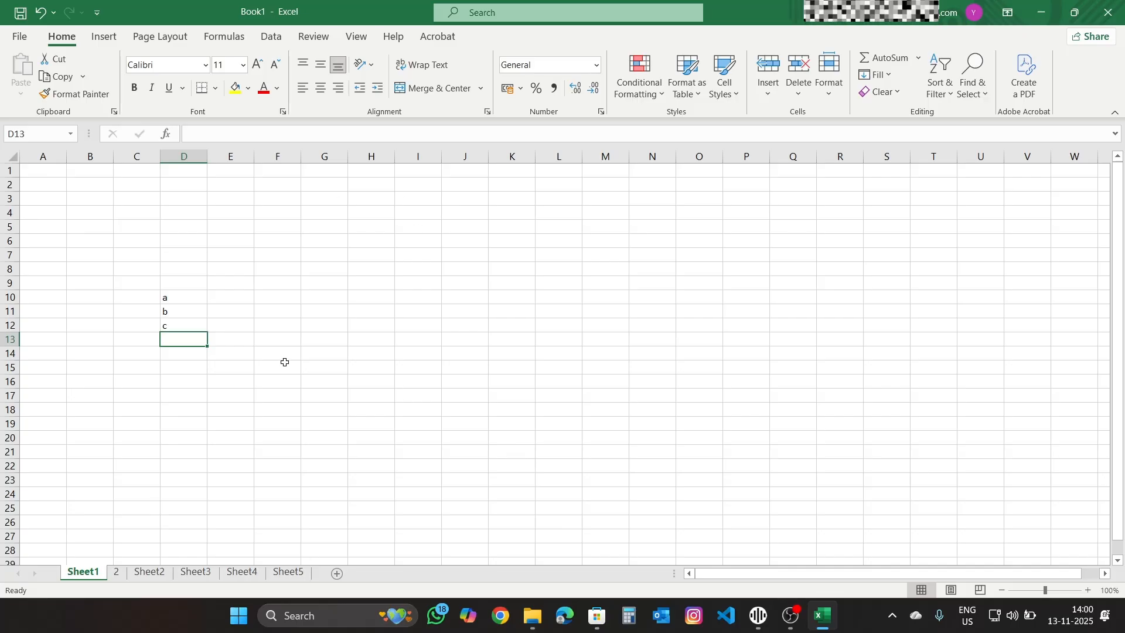
click(42, 167)
key(Right)
key(Right)
key(Right)
key(Right)
key(Right)
key(Right)
key(Right)
key(Right)
key(Right)
key(Right)
key(Right)
key(Right)
key(Right)
key(Right)
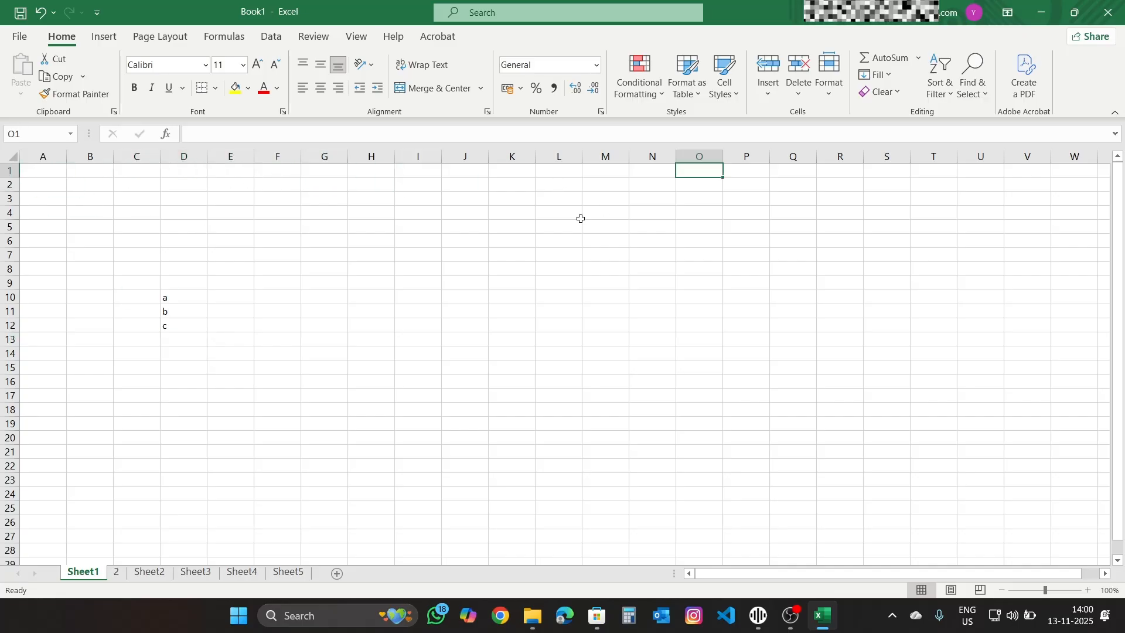
Step: Select entire rows one after another down Sheet1, starting with row 2, and make row 16 slightly taller
click(11, 184)
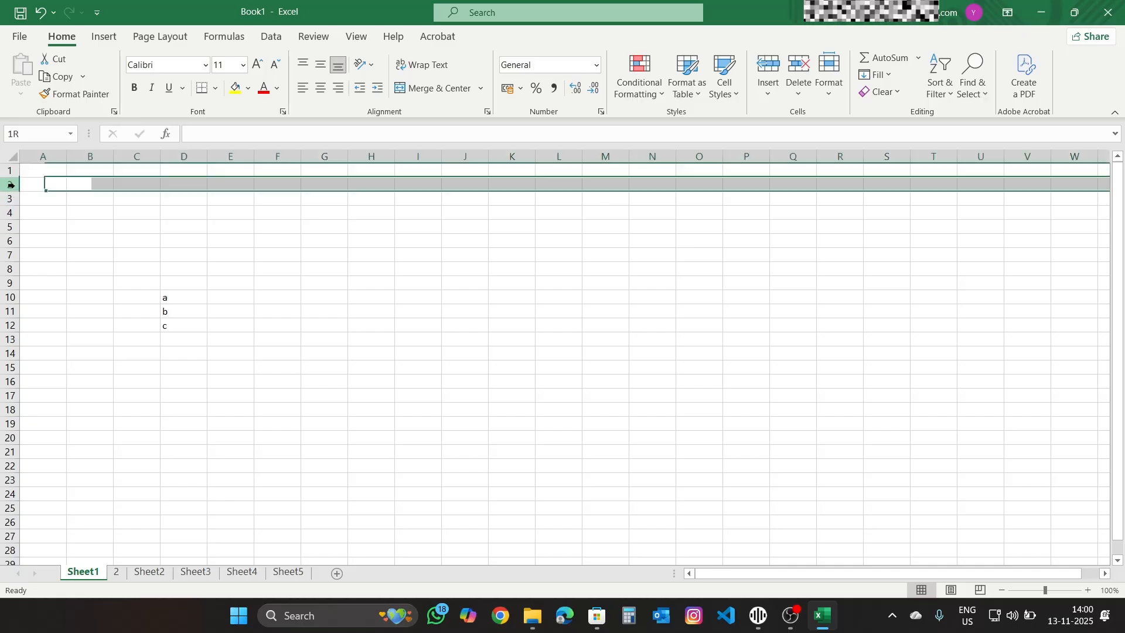
click(14, 242)
click(13, 297)
click(12, 340)
click(12, 366)
drag(14, 388, 14, 393)
drag(14, 408, 14, 410)
click(151, 310)
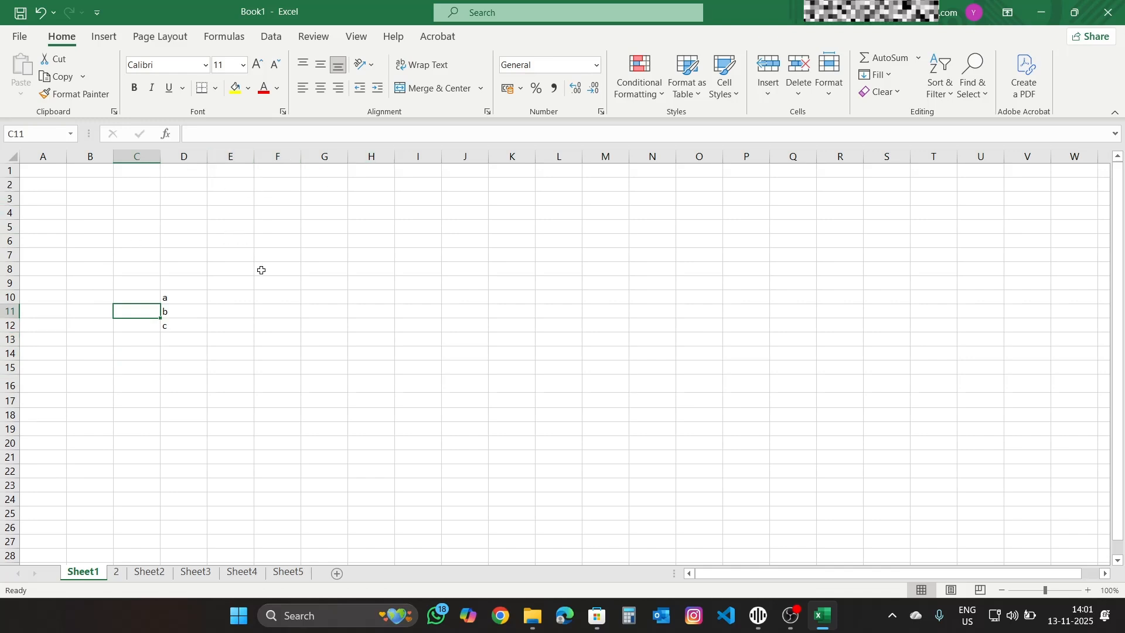
Step: Select single cells one after another on Sheet1, including F7, F8, G10, F9 and D5, ending on E7
click(285, 258)
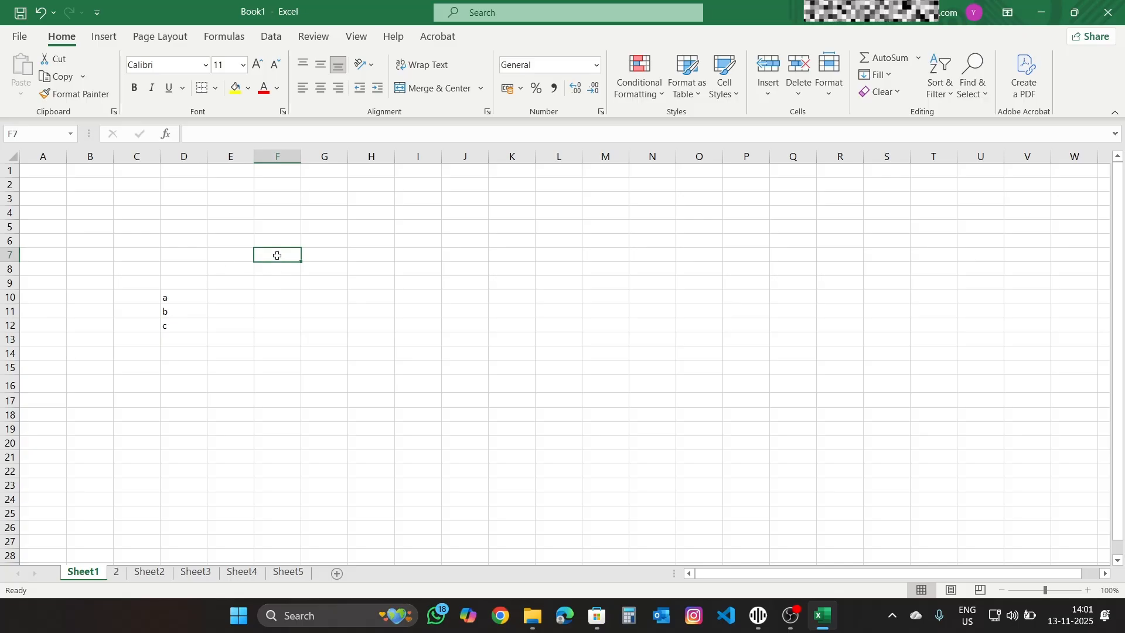
click(237, 259)
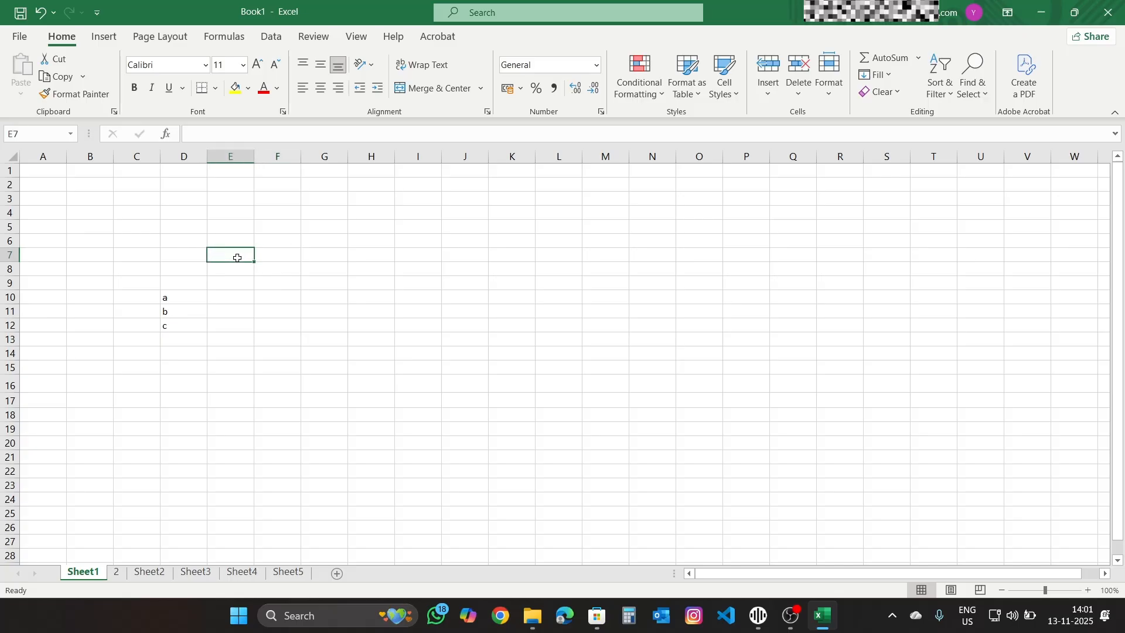
click(237, 269)
click(263, 273)
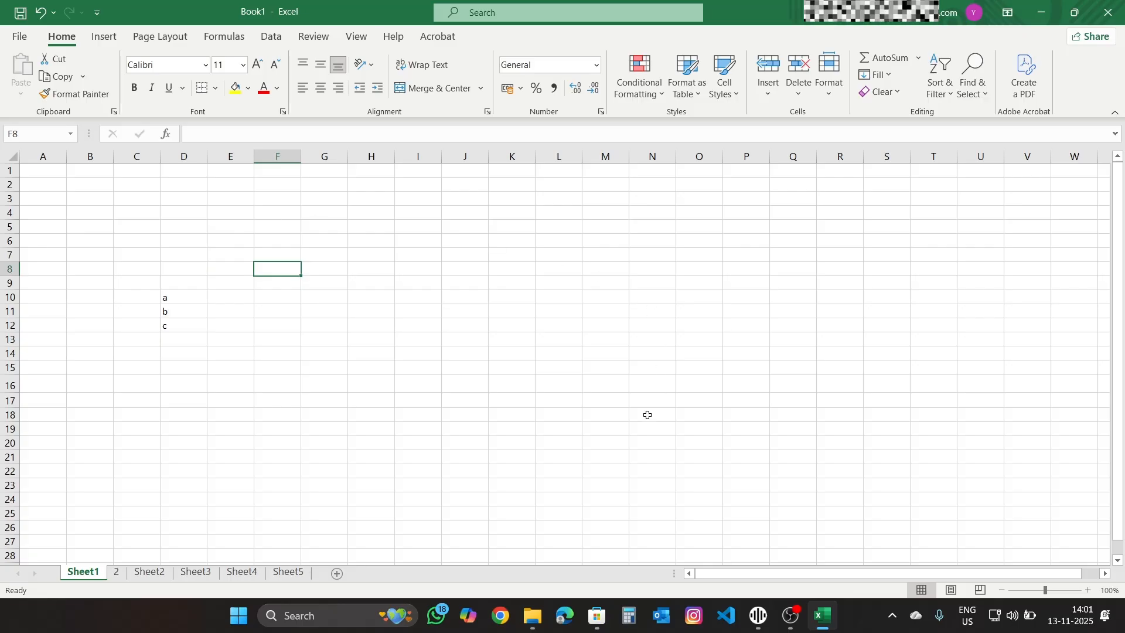
click(304, 270)
click(316, 293)
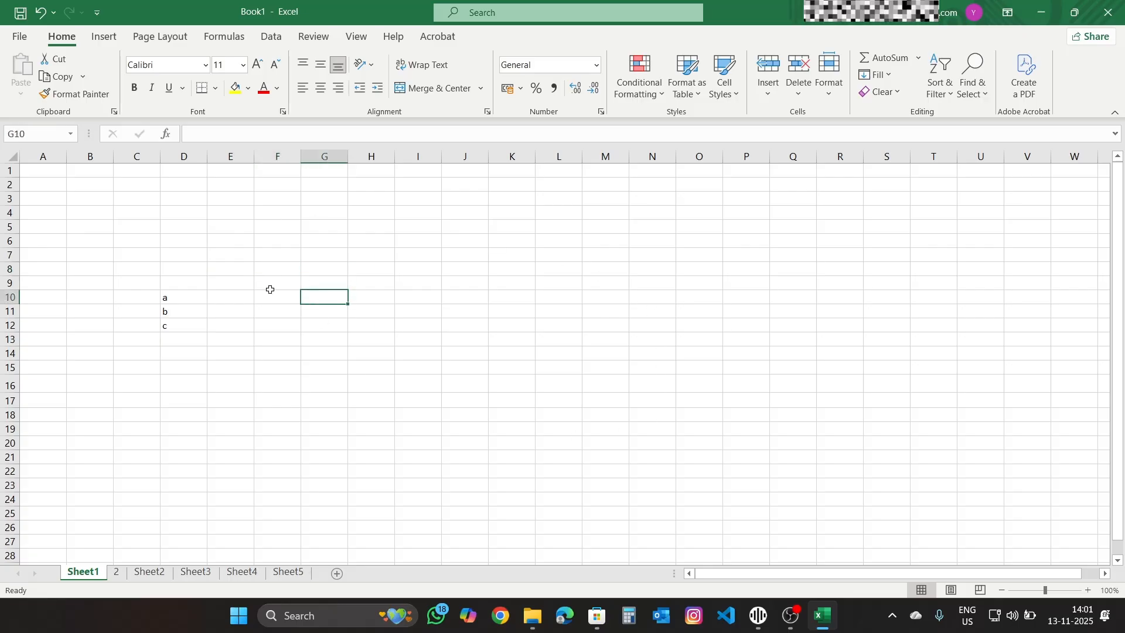
click(269, 281)
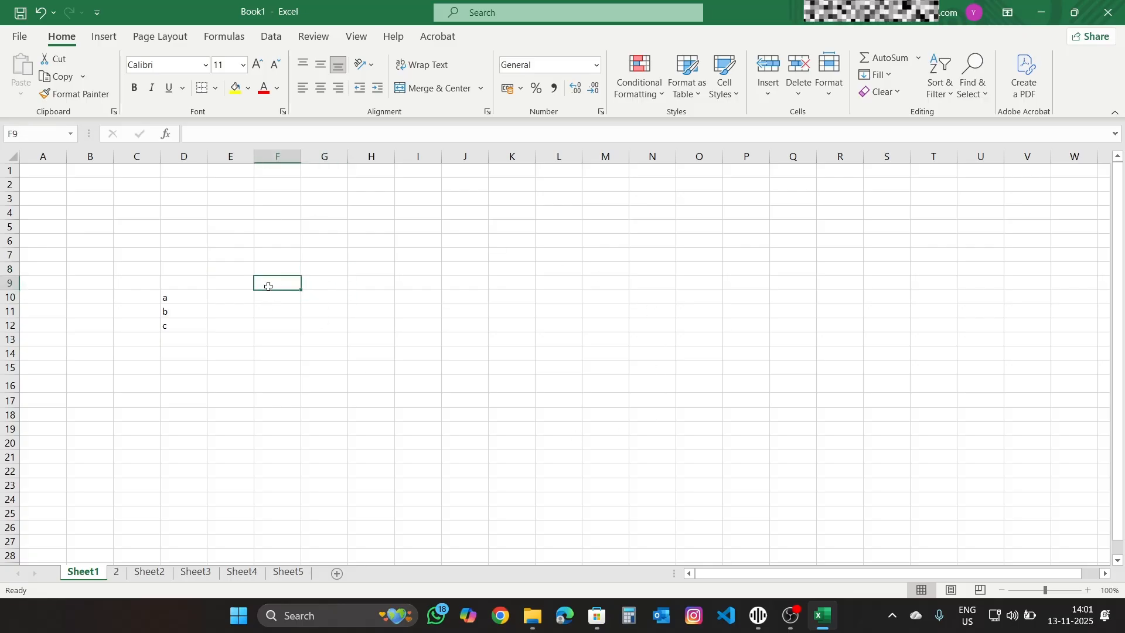
click(198, 223)
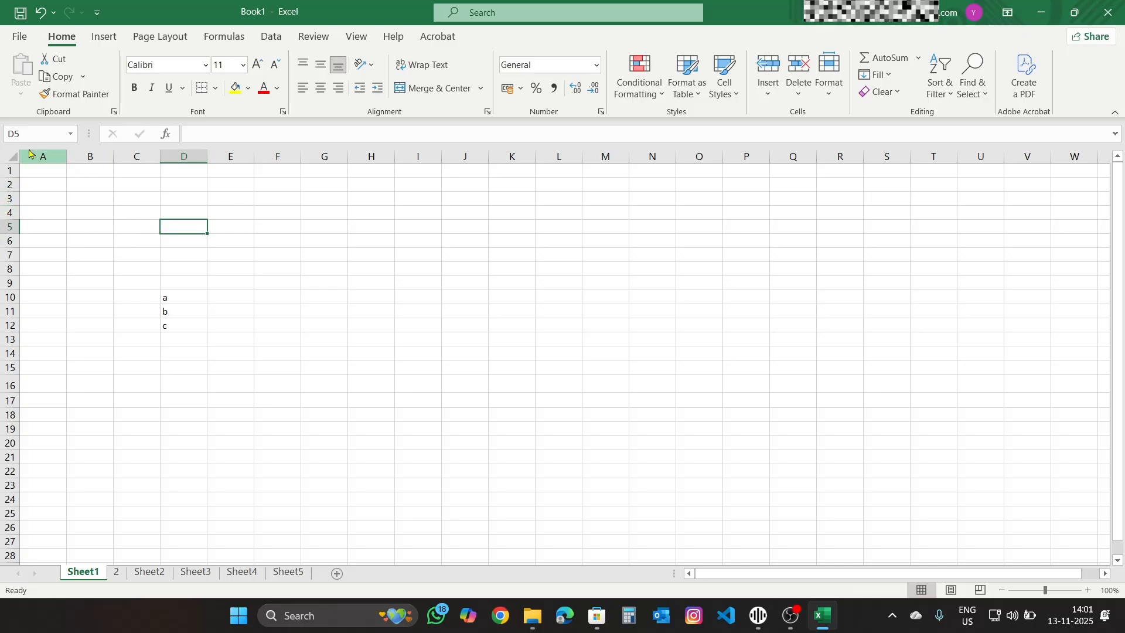
click(248, 252)
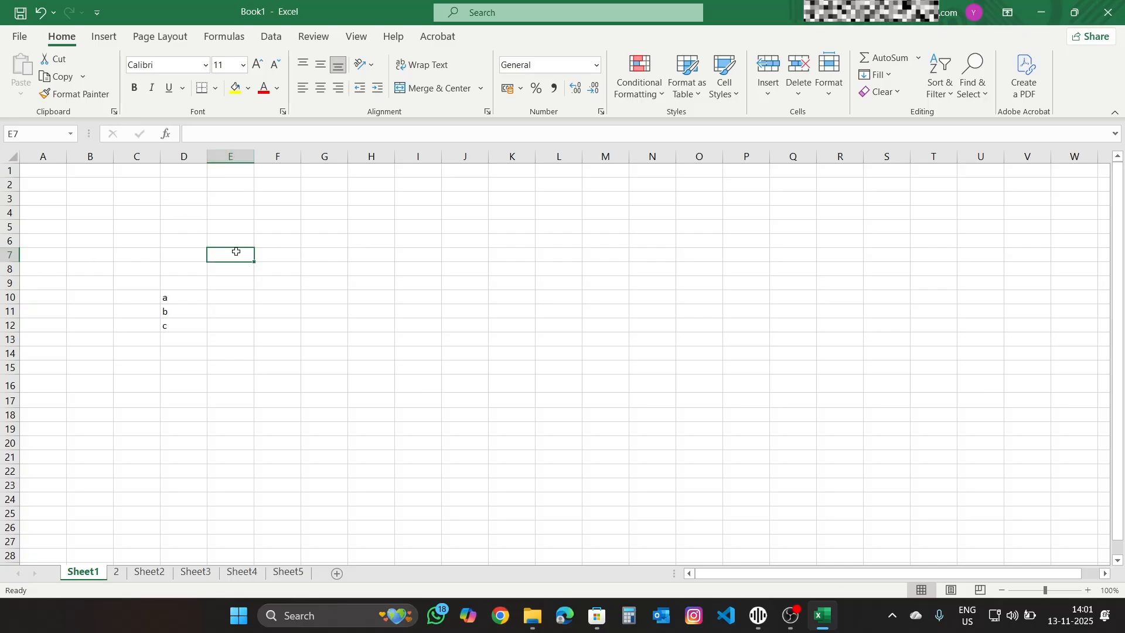
Step: Select cell D10 and save the workbook as an Excel Workbook named Book1 in the OneDrive Desktop folder
click(204, 295)
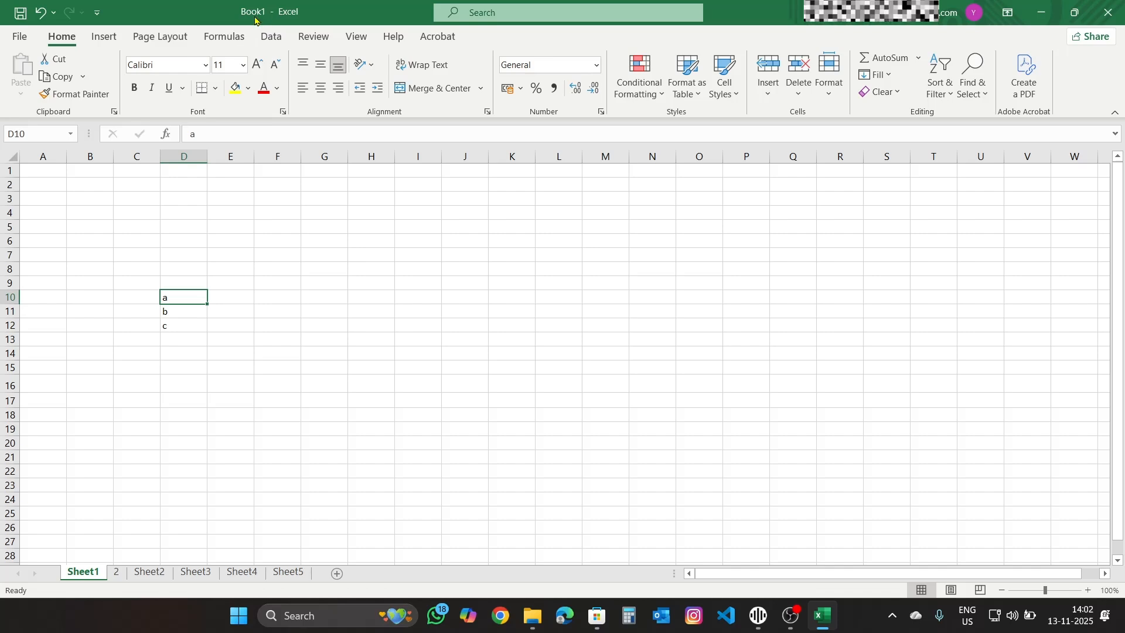
click(20, 36)
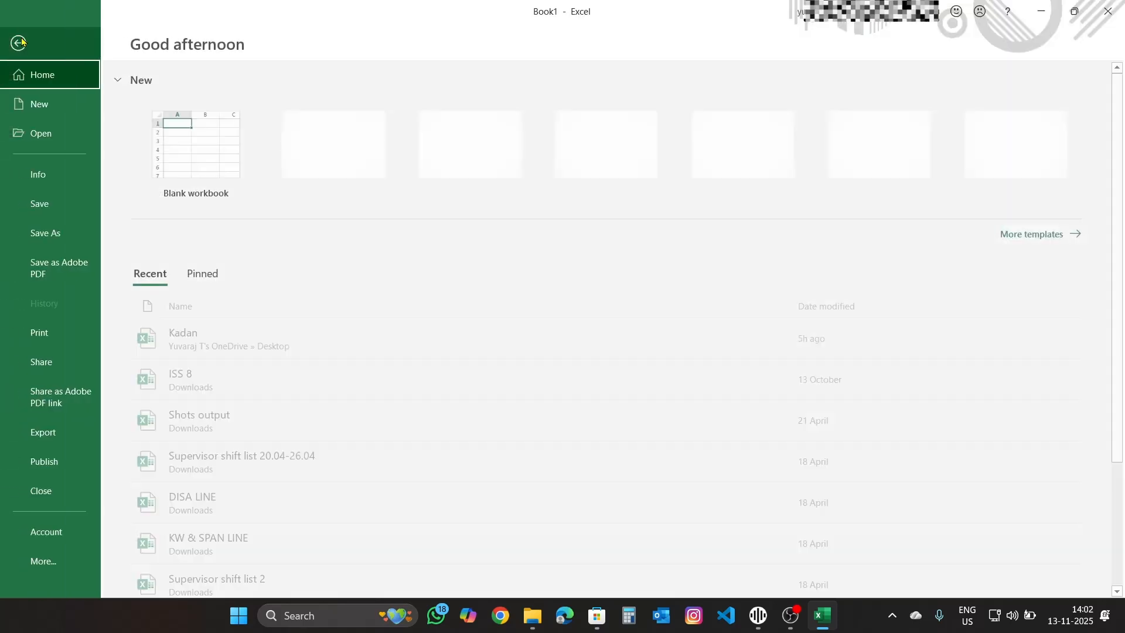
click(51, 243)
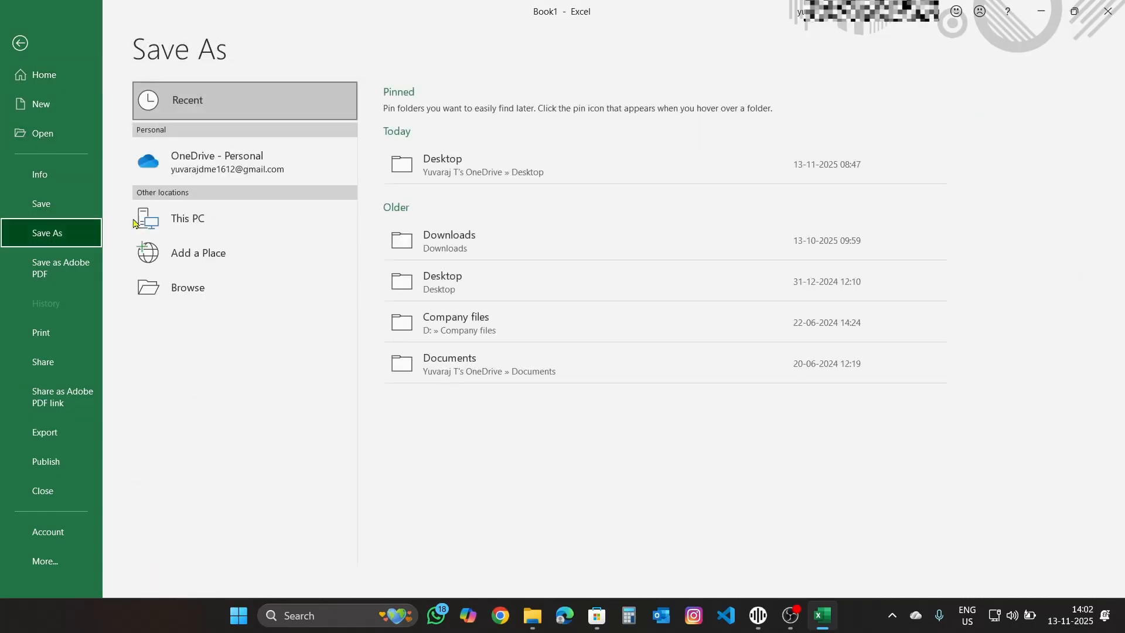
click(239, 230)
click(469, 214)
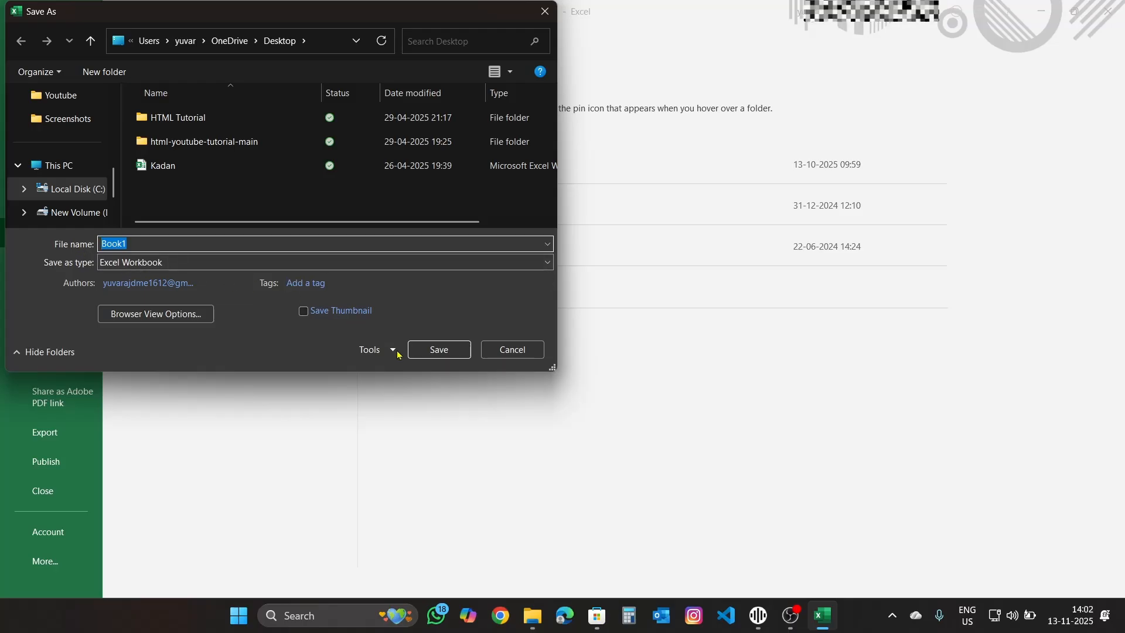
click(424, 351)
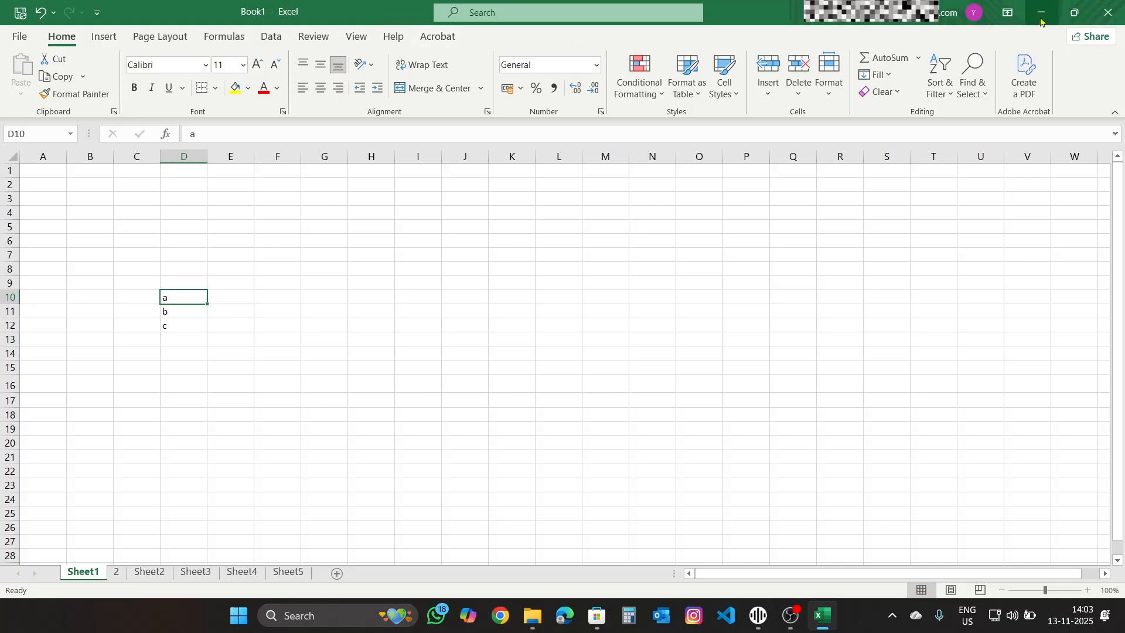
Step: Add the Email command to the Quick Access Toolbar and remove it again
mouse_move(1072, 19)
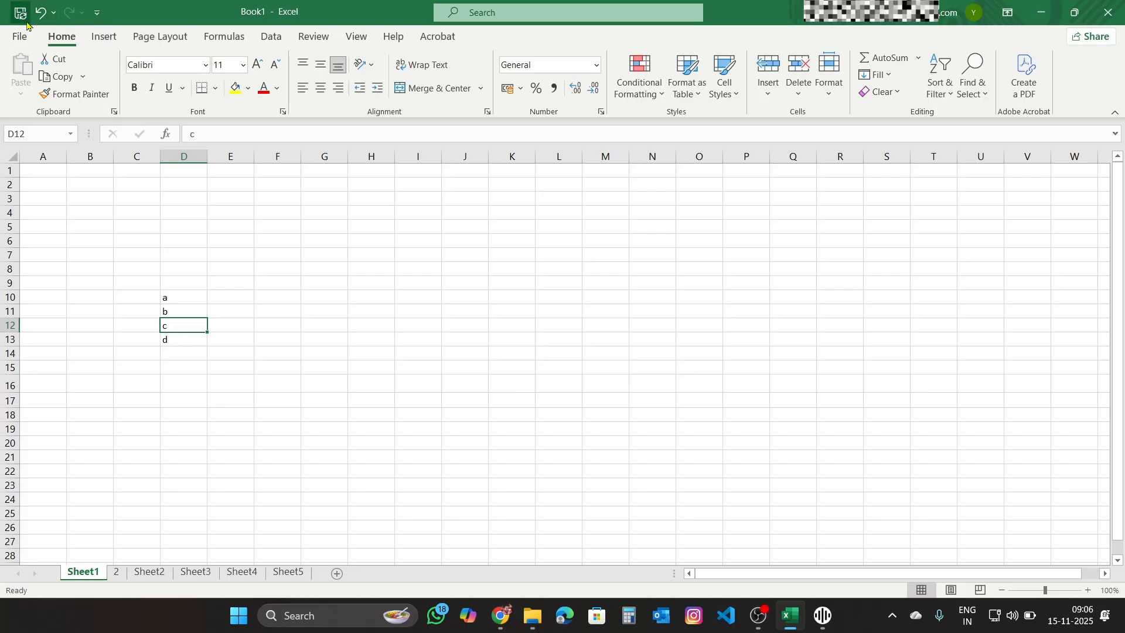
click(96, 21)
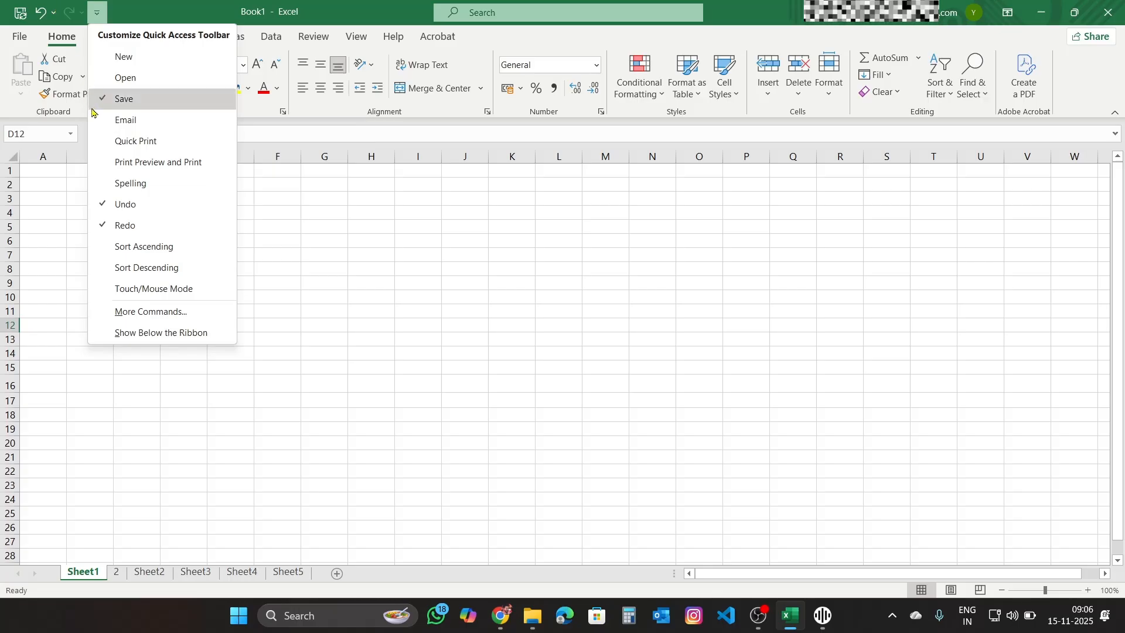
click(112, 123)
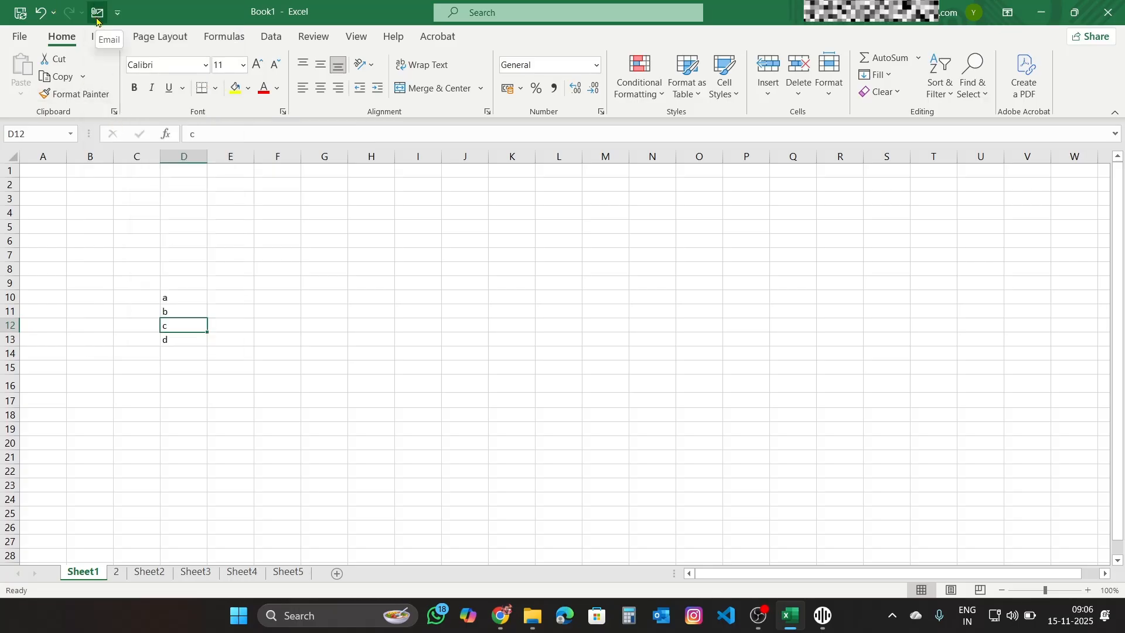
click(116, 20)
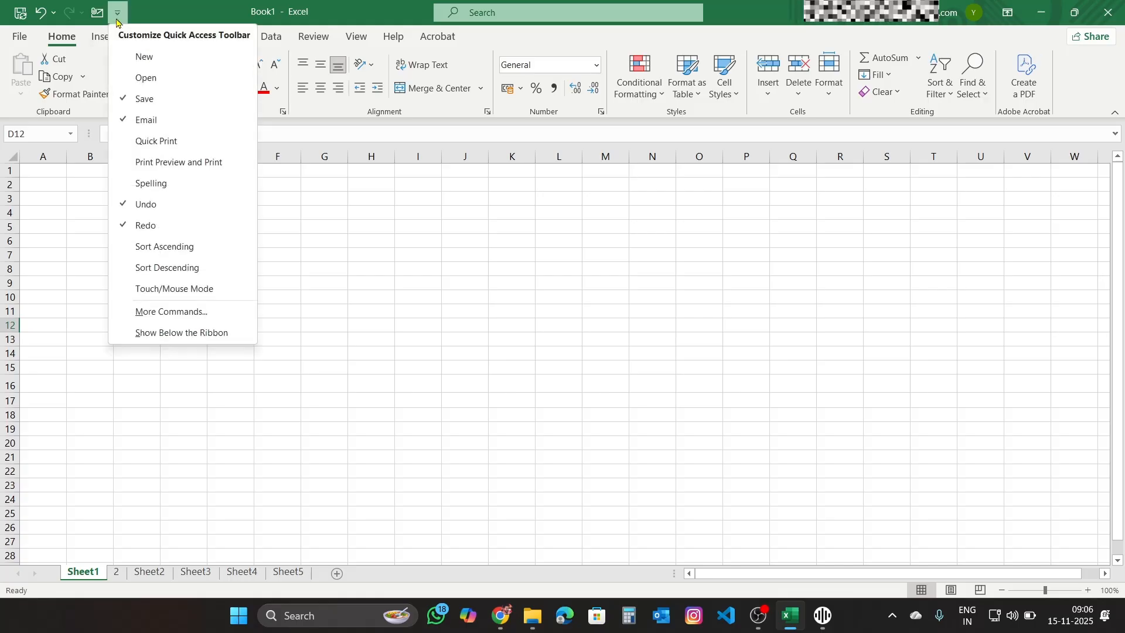
click(136, 123)
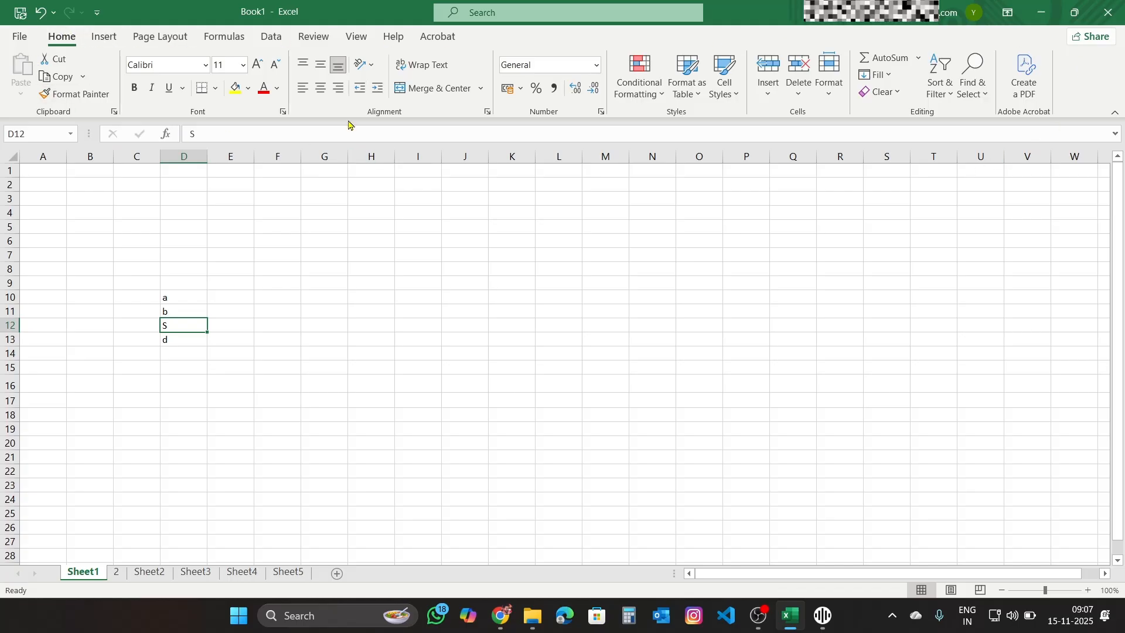
Step: Review the file start page and the Insert, Page Layout, Formulas and Home command groups
click(20, 37)
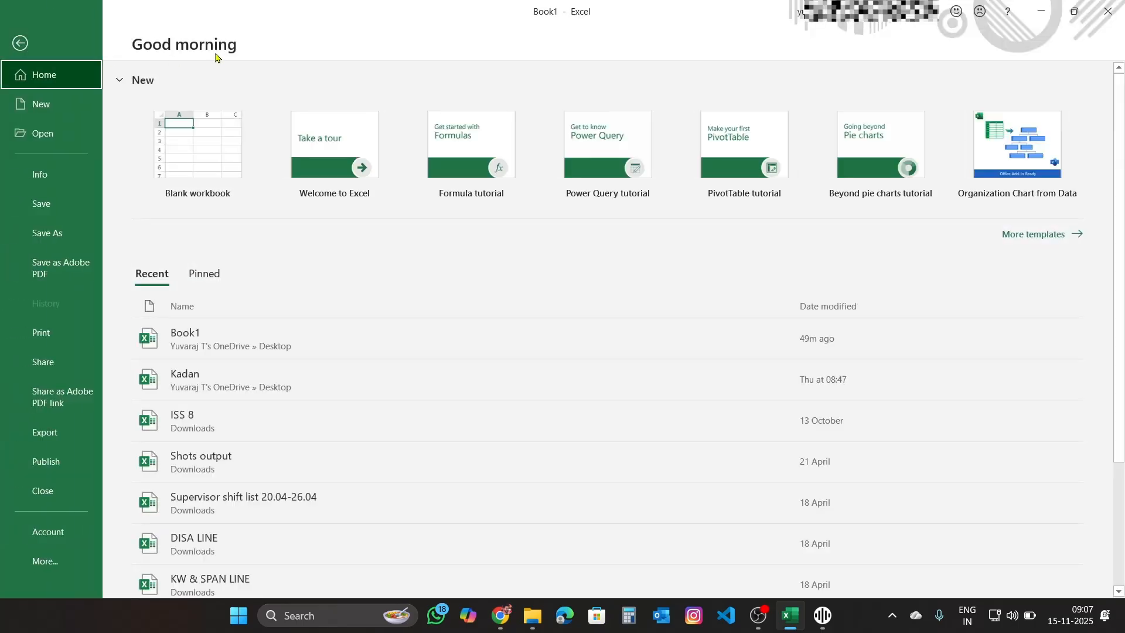
click(21, 43)
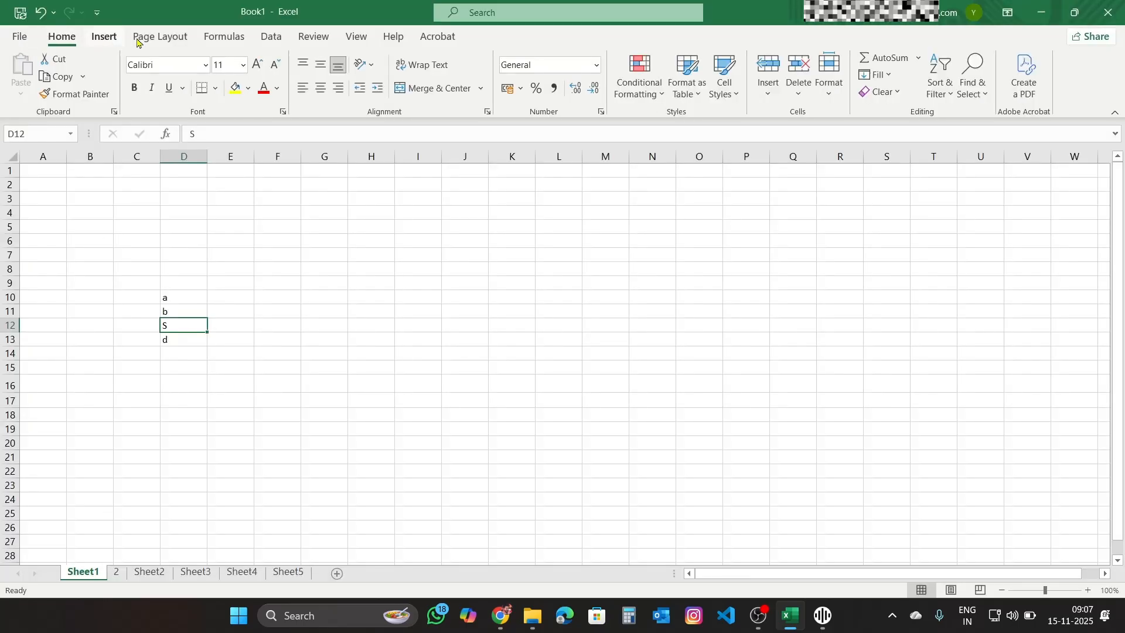
scroll(137, 41, down, 2)
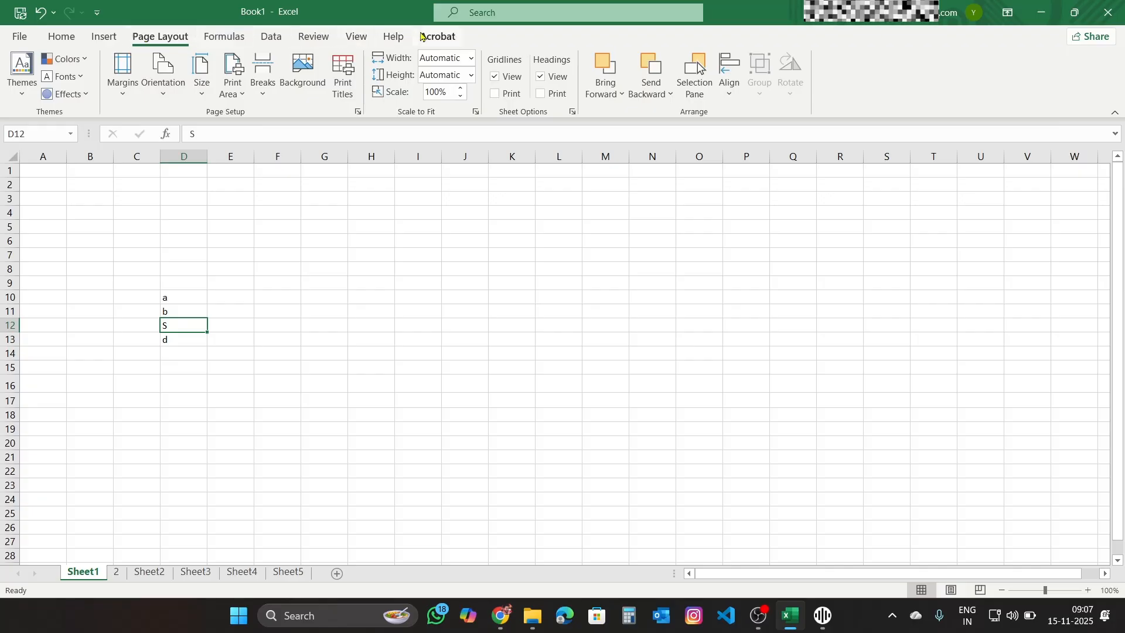
click(62, 37)
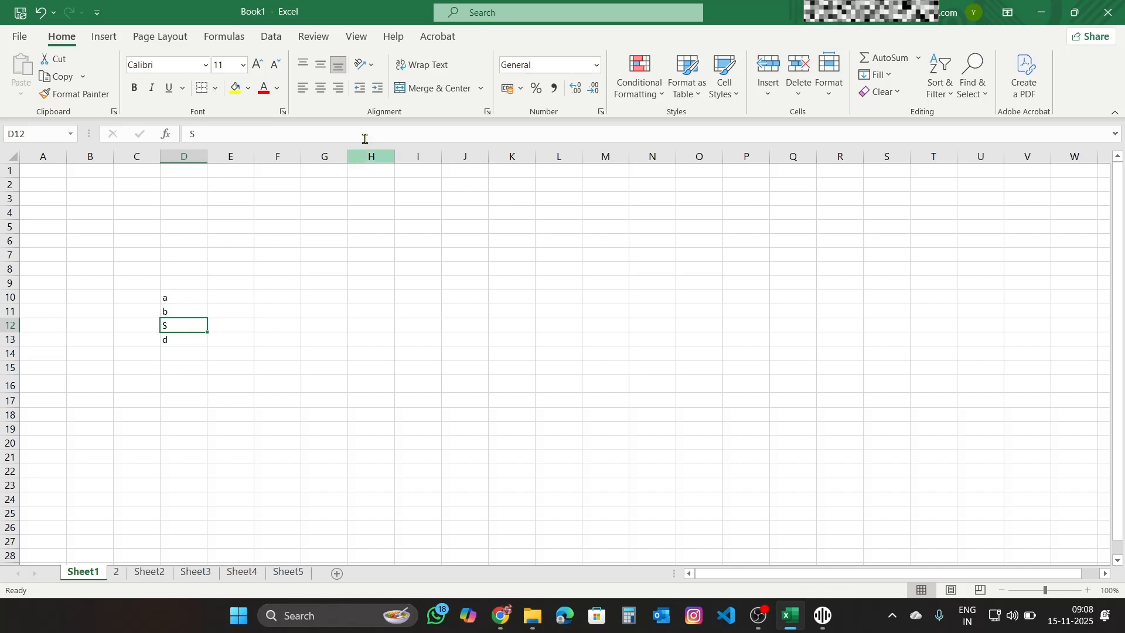
click(104, 36)
click(160, 36)
click(224, 36)
scroll(305, 49, down, 3)
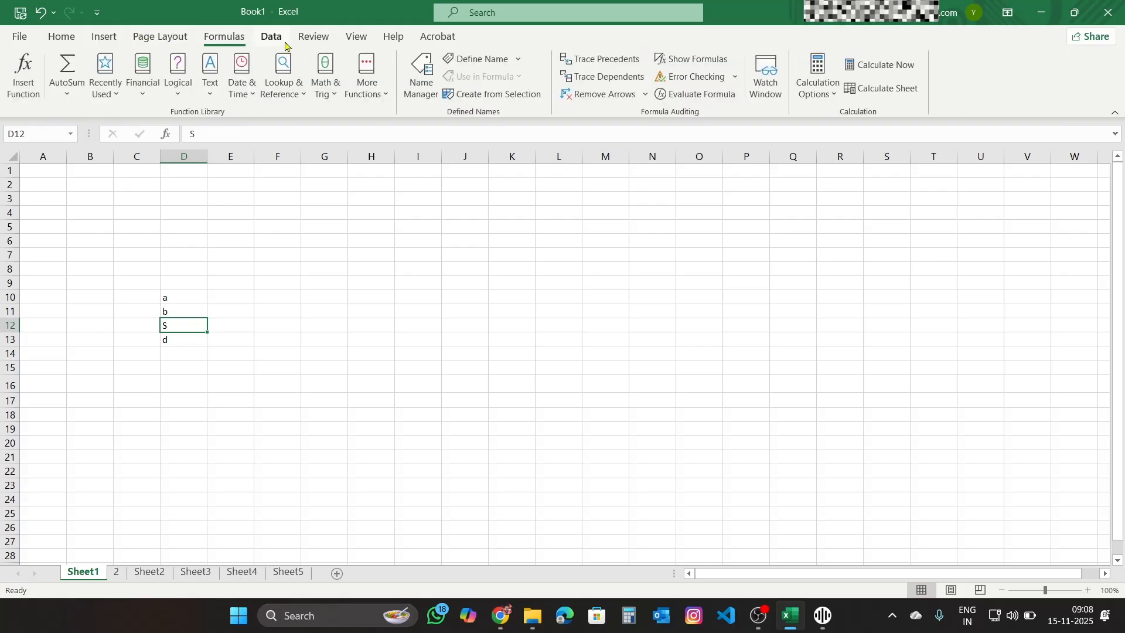
click(56, 40)
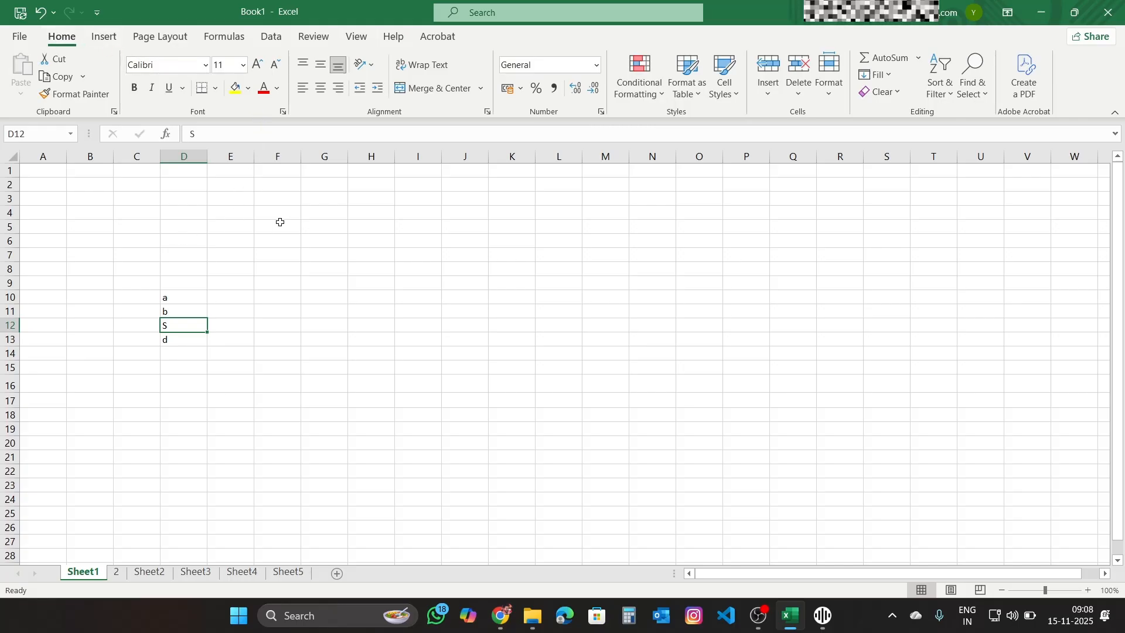
Step: Examine the available fonts and font sizes for cell D12
click(206, 66)
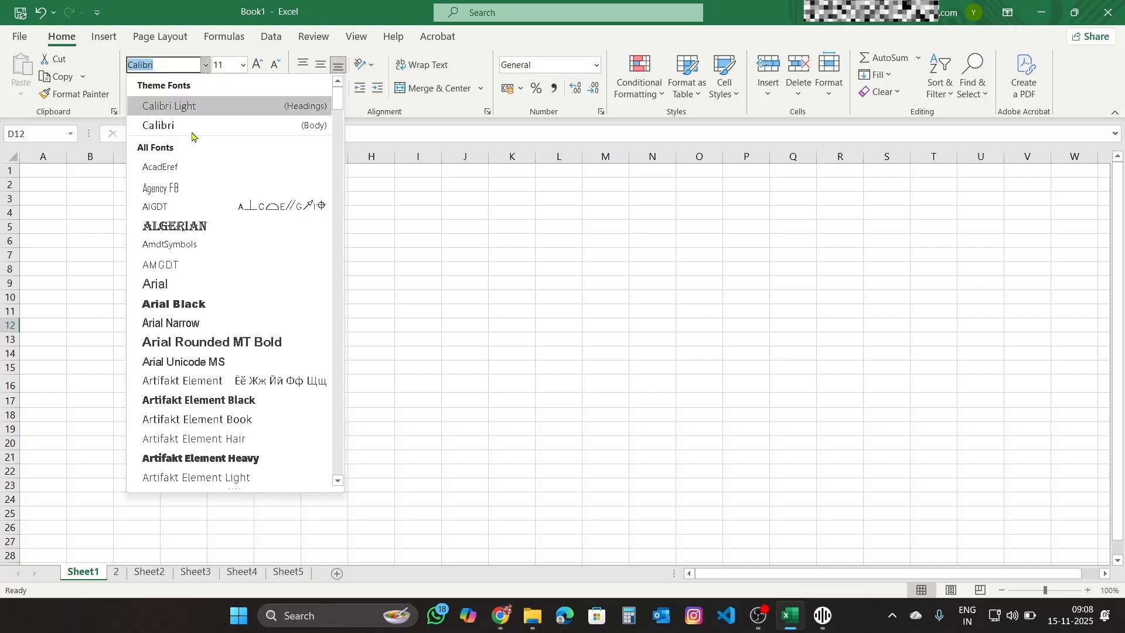
scroll(184, 321, down, 3)
key(Escape)
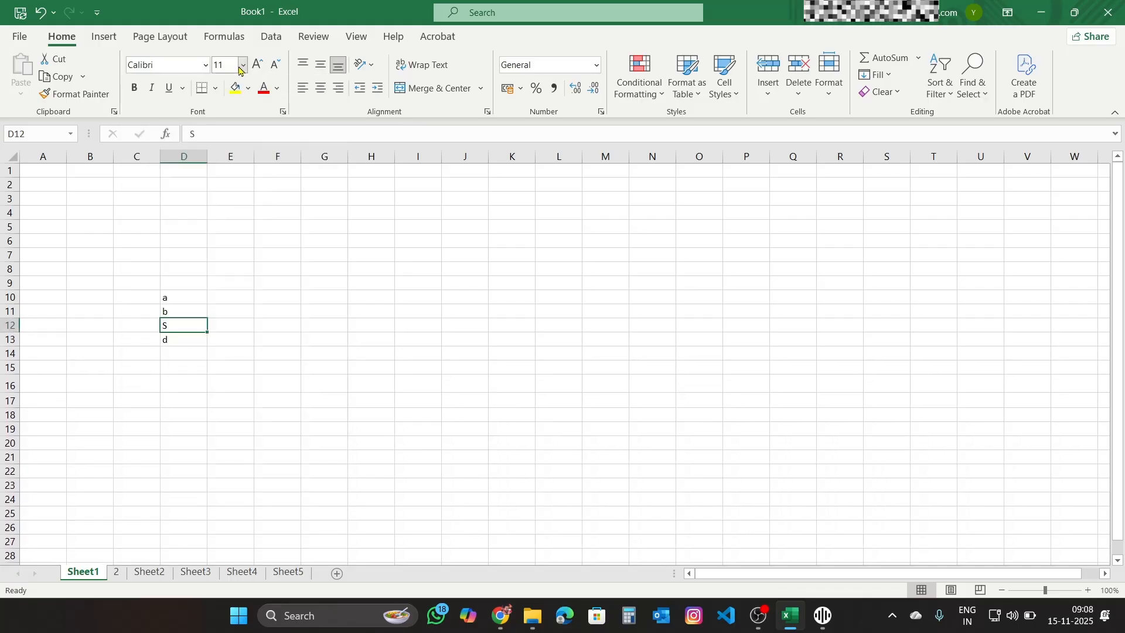
click(244, 66)
click(244, 69)
click(240, 70)
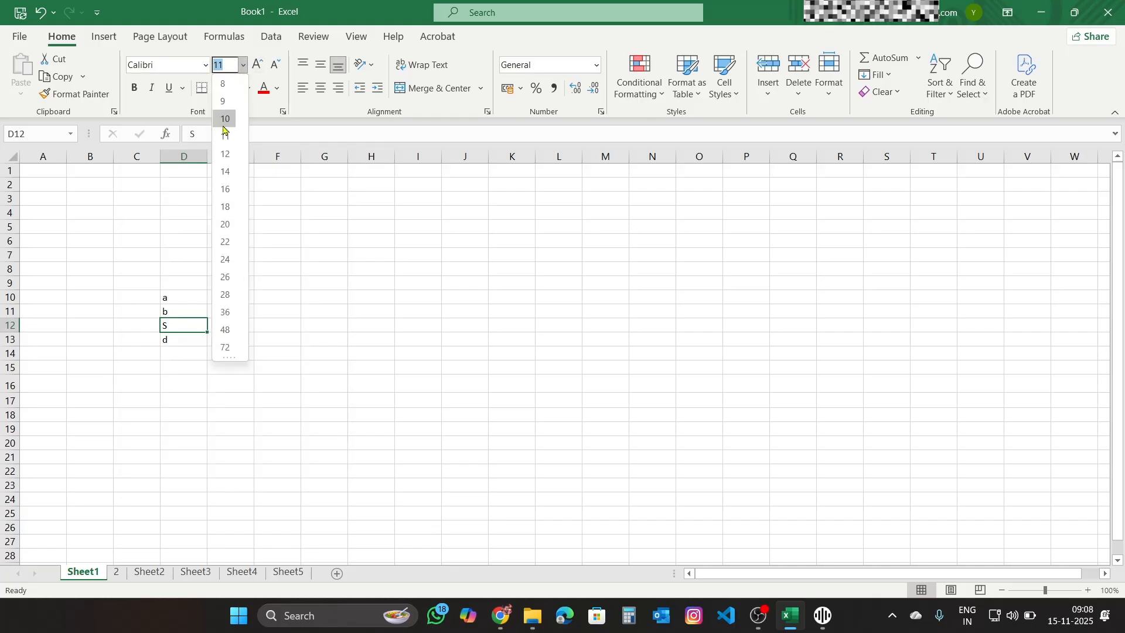
click(241, 72)
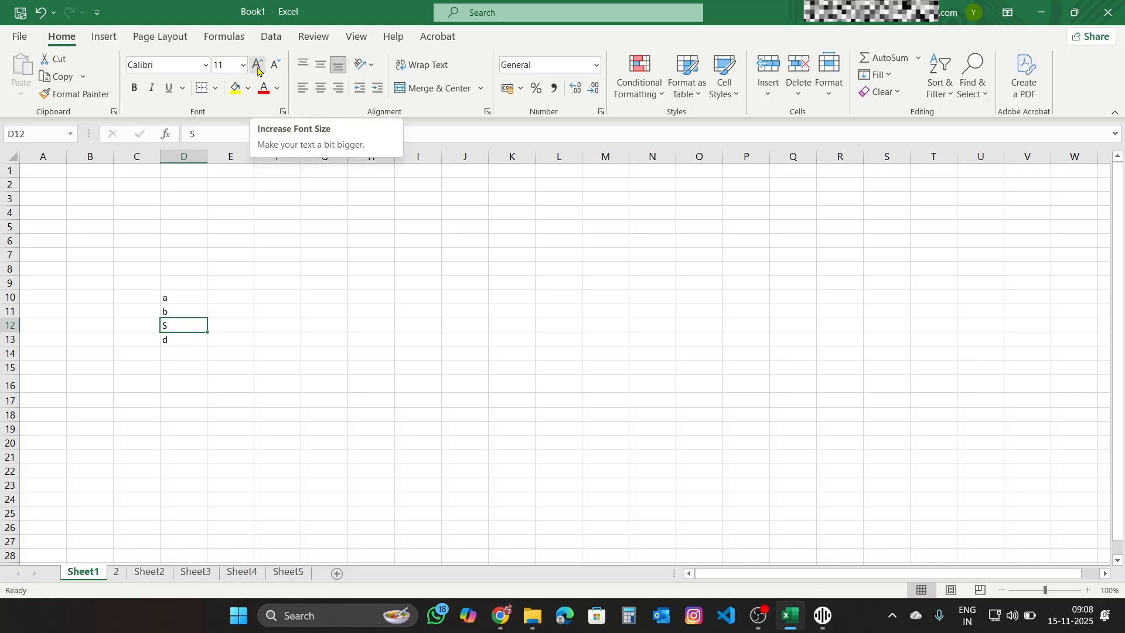
Step: Increase the font size of cell D12 stepwise to 18 and decrease it back to 11
click(257, 70)
click(257, 69)
click(258, 70)
click(258, 69)
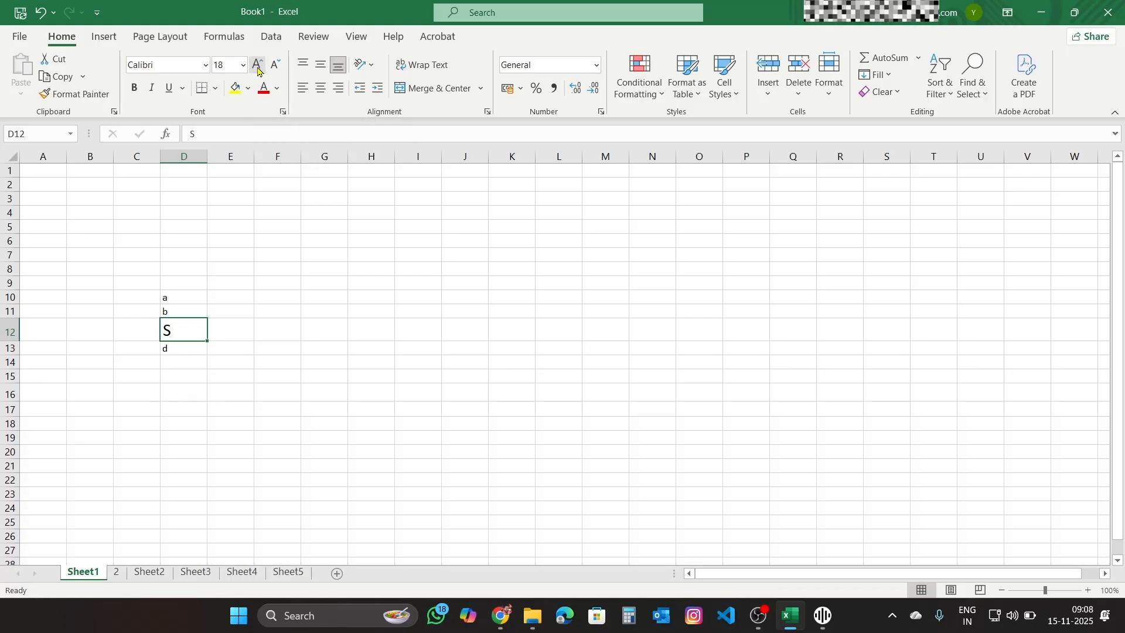
click(269, 71)
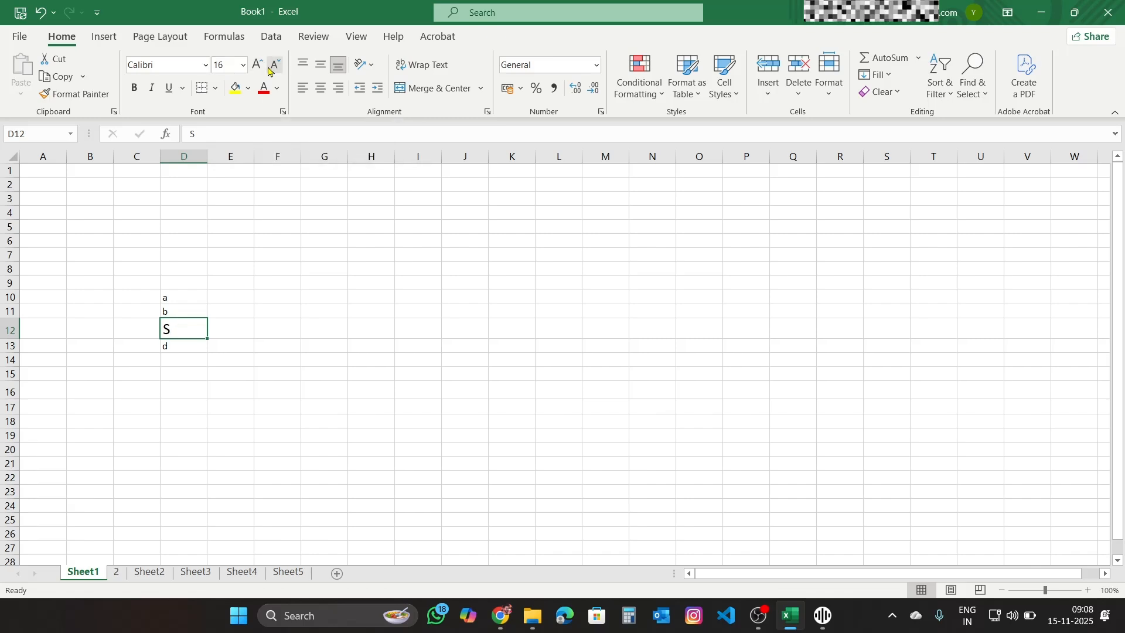
click(269, 70)
click(269, 71)
click(269, 70)
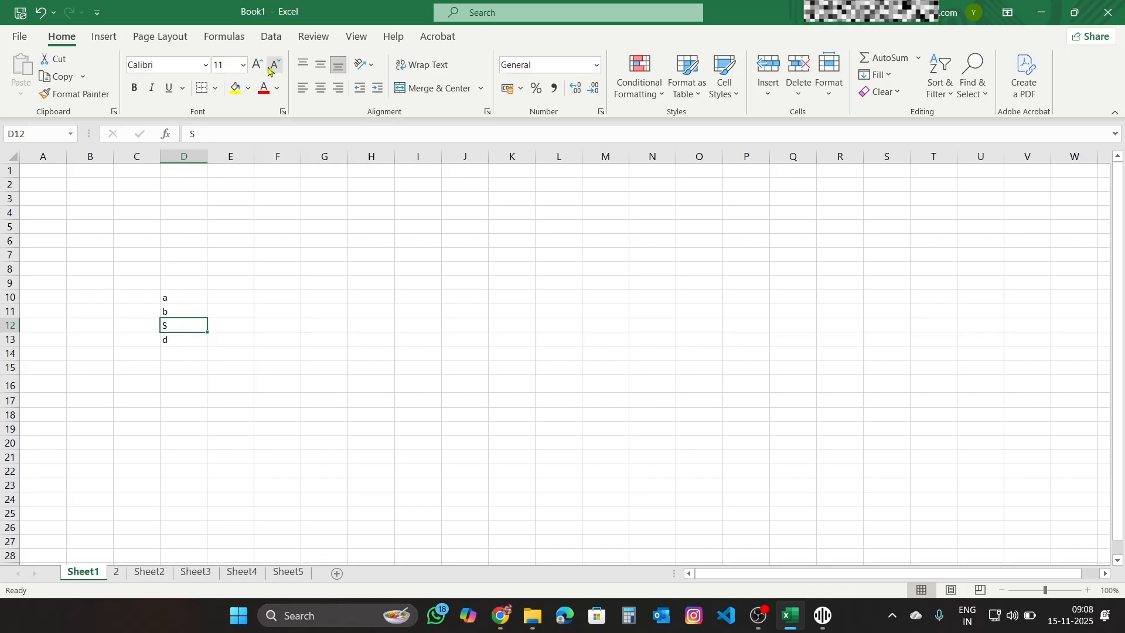
Step: Increase the font size of cell D12 to 14
click(224, 66)
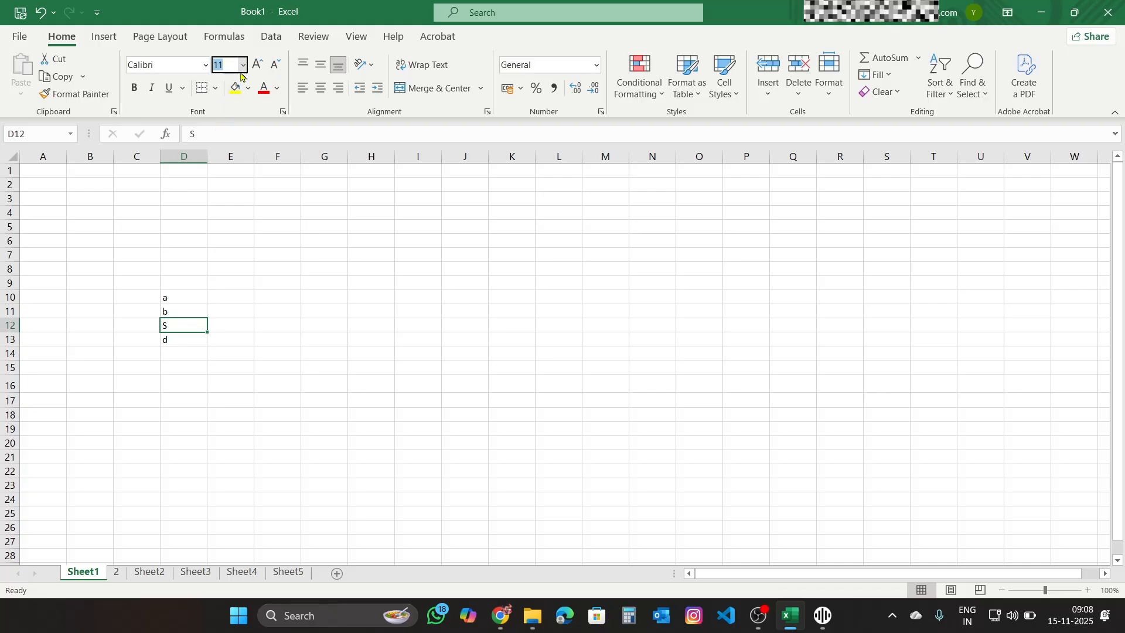
click(256, 66)
click(256, 65)
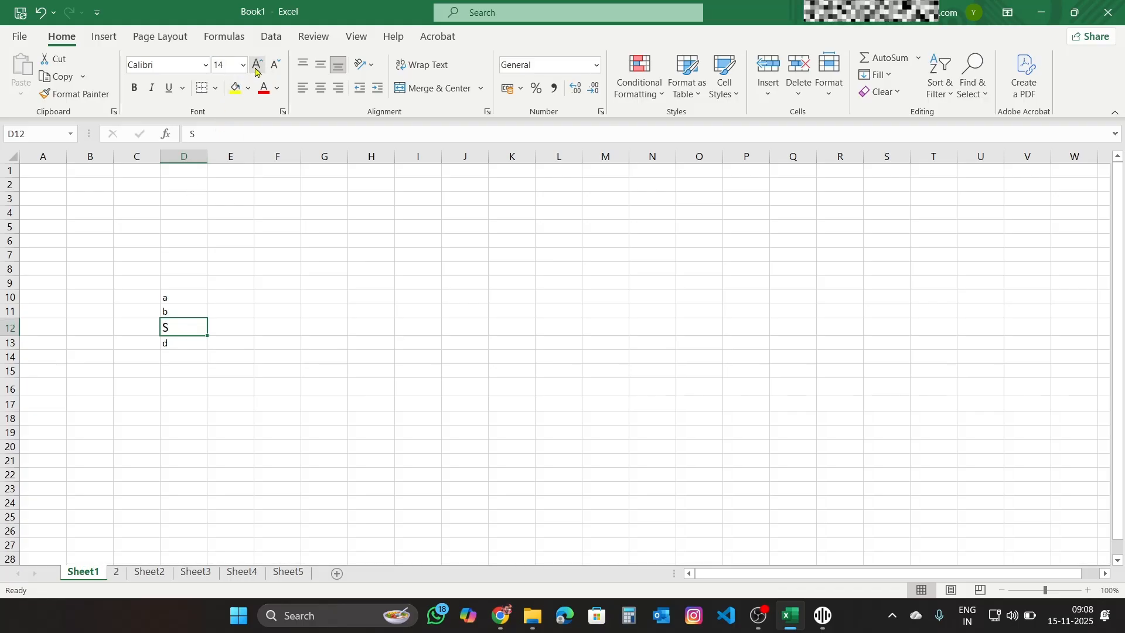
Step: Try bold and underline on the S in cell D12 and make it italic
click(133, 93)
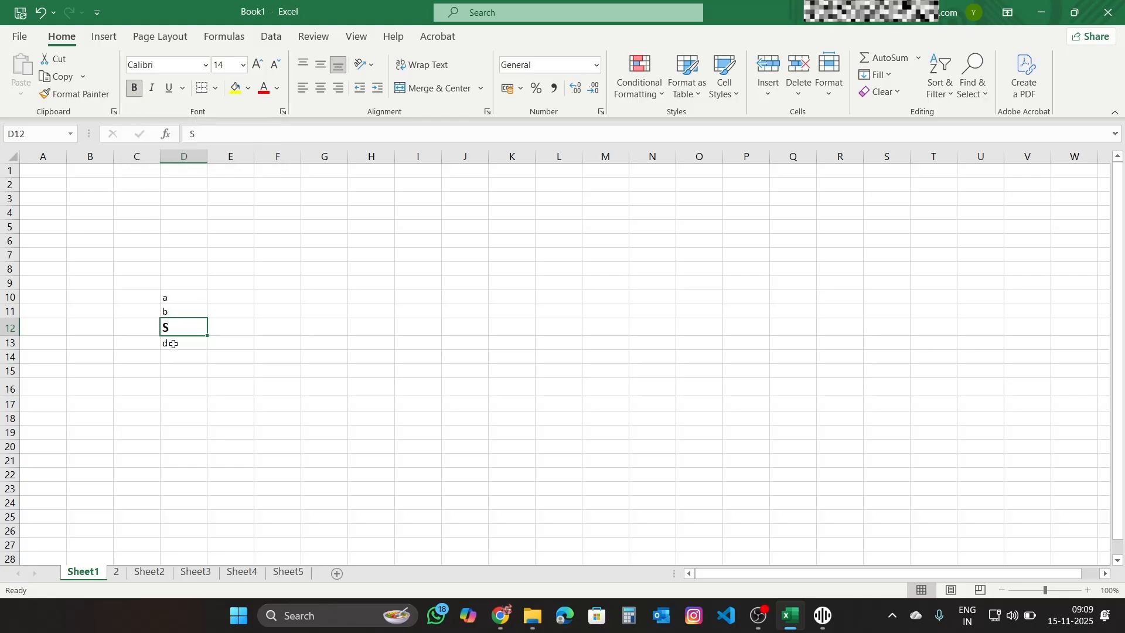
key(ctrl+b)
key(ctrl+i)
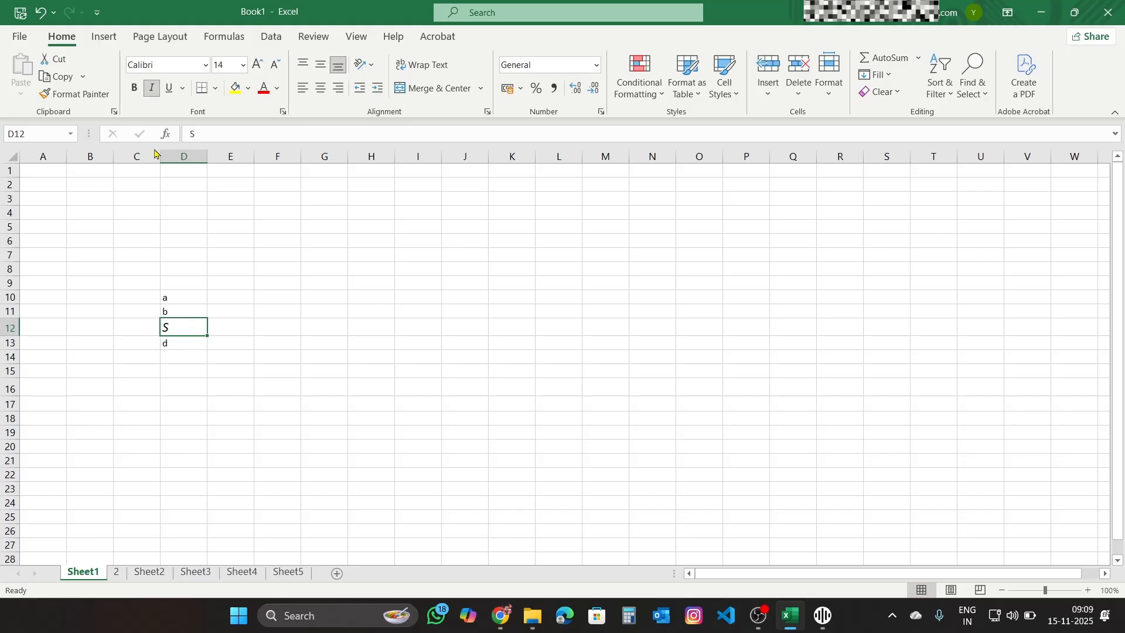
click(168, 89)
click(169, 88)
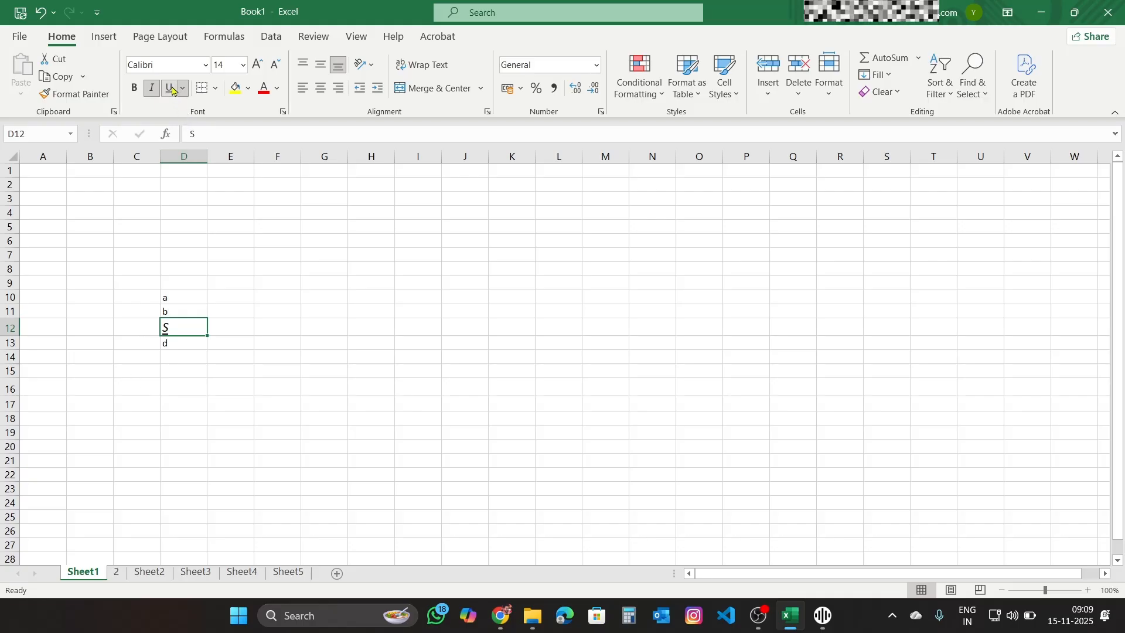
Step: Add a bottom border to cell D12 and apply All Borders to the range E7:G16
click(202, 88)
drag(230, 255, 324, 388)
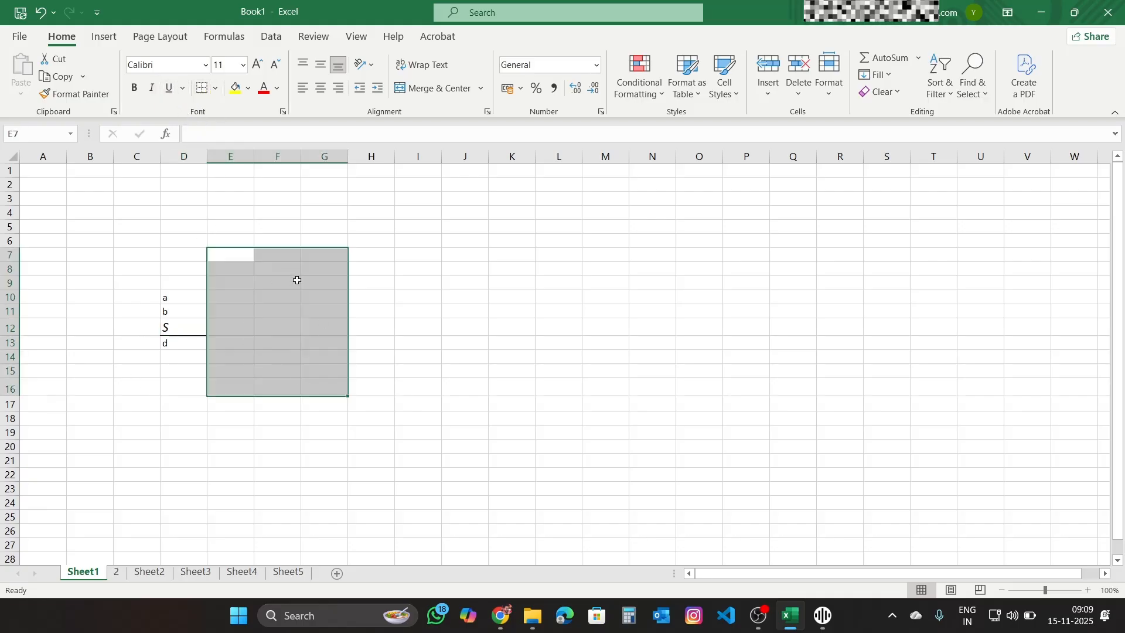
click(216, 89)
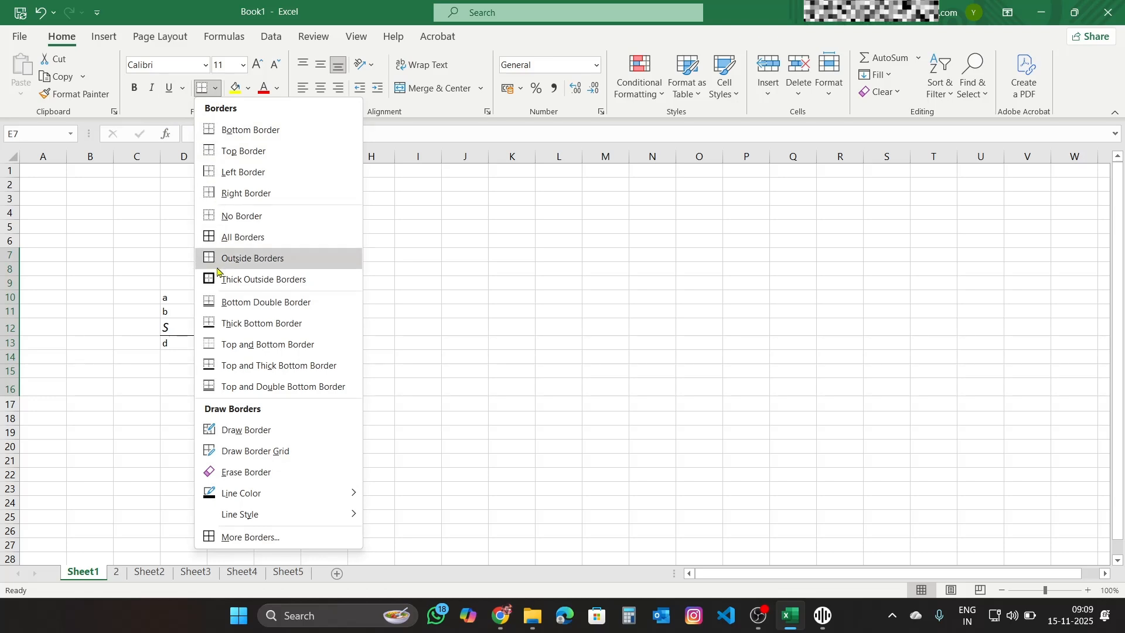
click(240, 236)
click(401, 356)
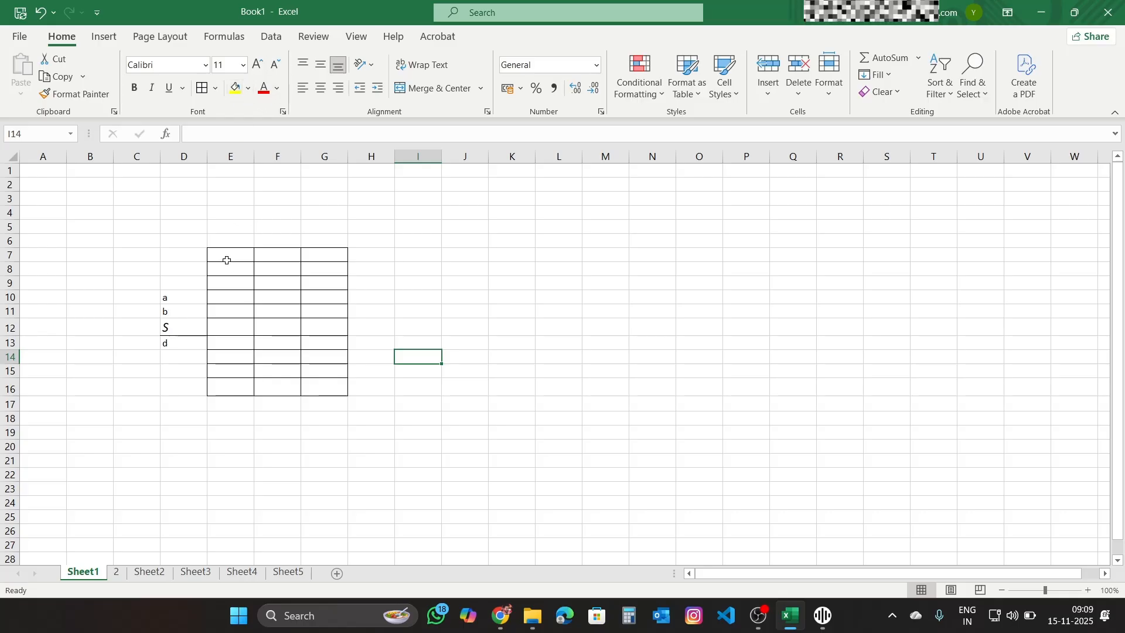
Step: Fill cell E7 with red and remove the fill again
click(227, 260)
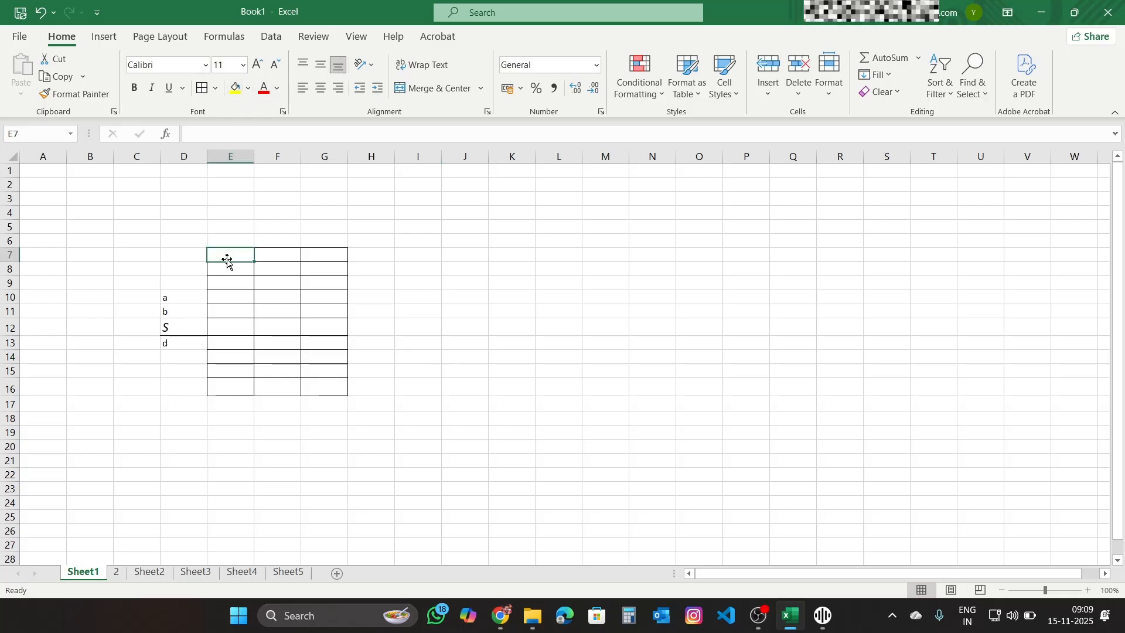
click(248, 88)
click(245, 225)
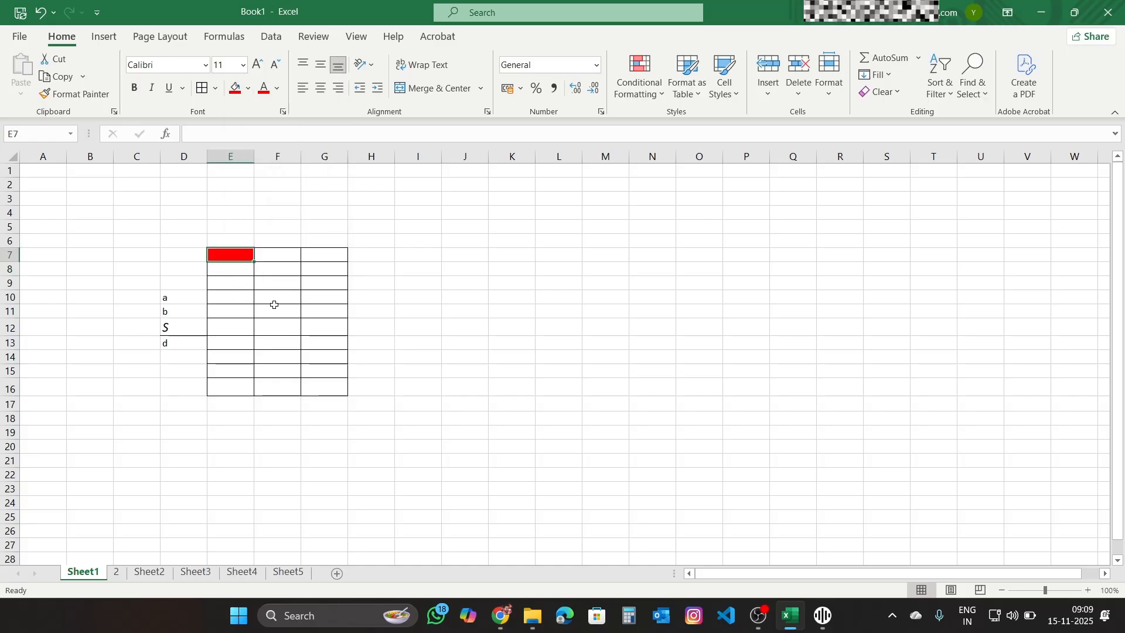
click(248, 88)
click(258, 256)
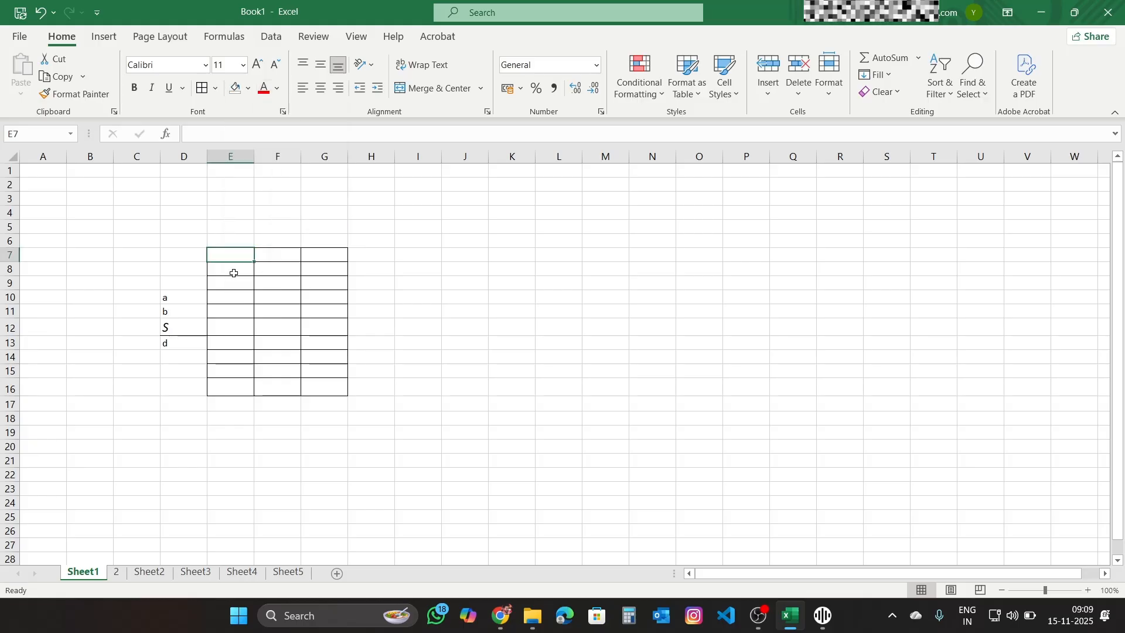
click(233, 269)
click(261, 256)
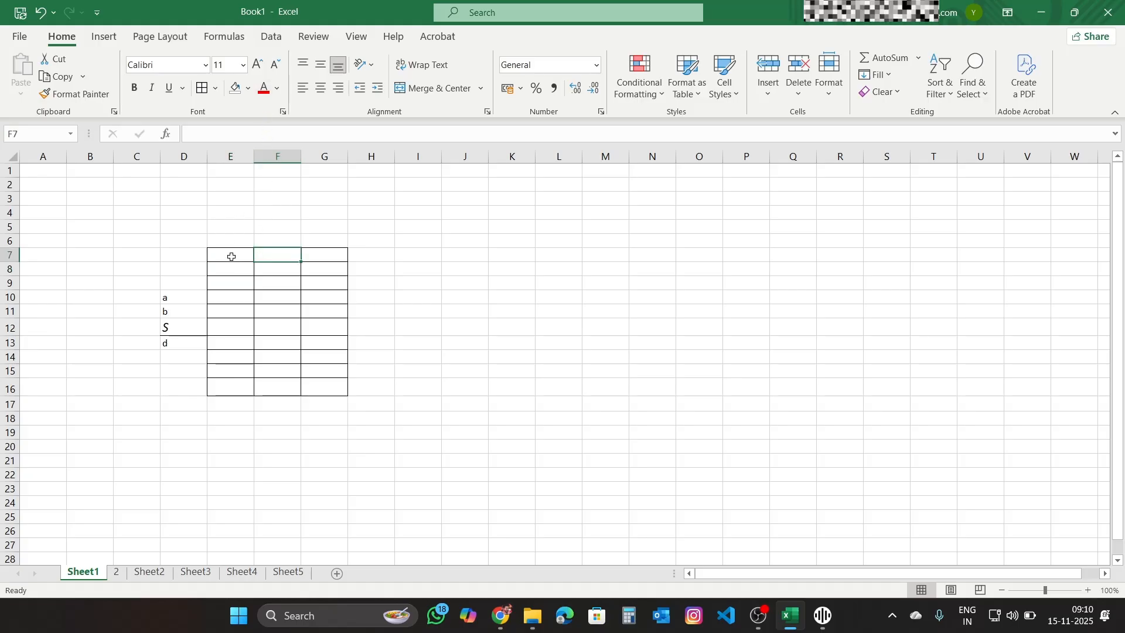
Step: Set the font color of cell E7 to light green and try it with the sample text gffhgff
click(231, 256)
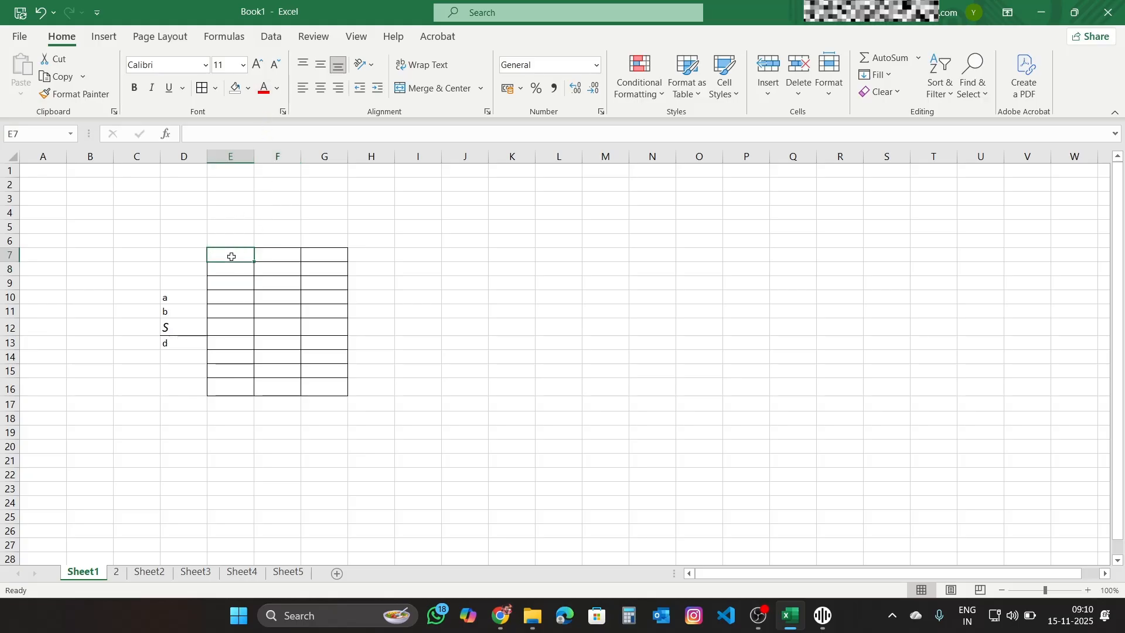
click(267, 95)
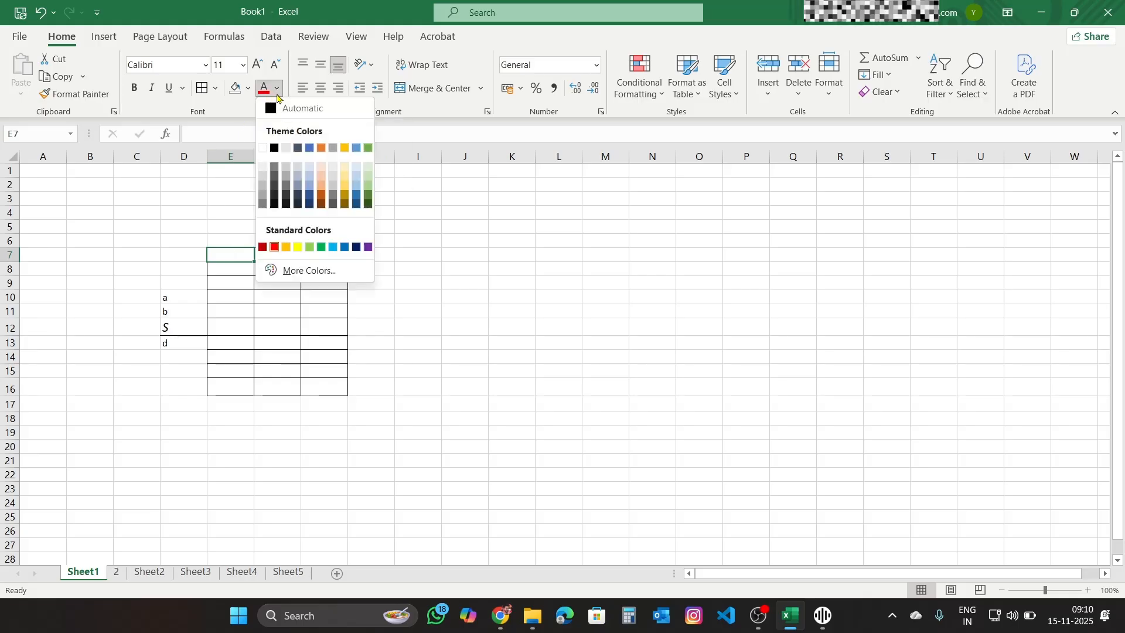
click(308, 246)
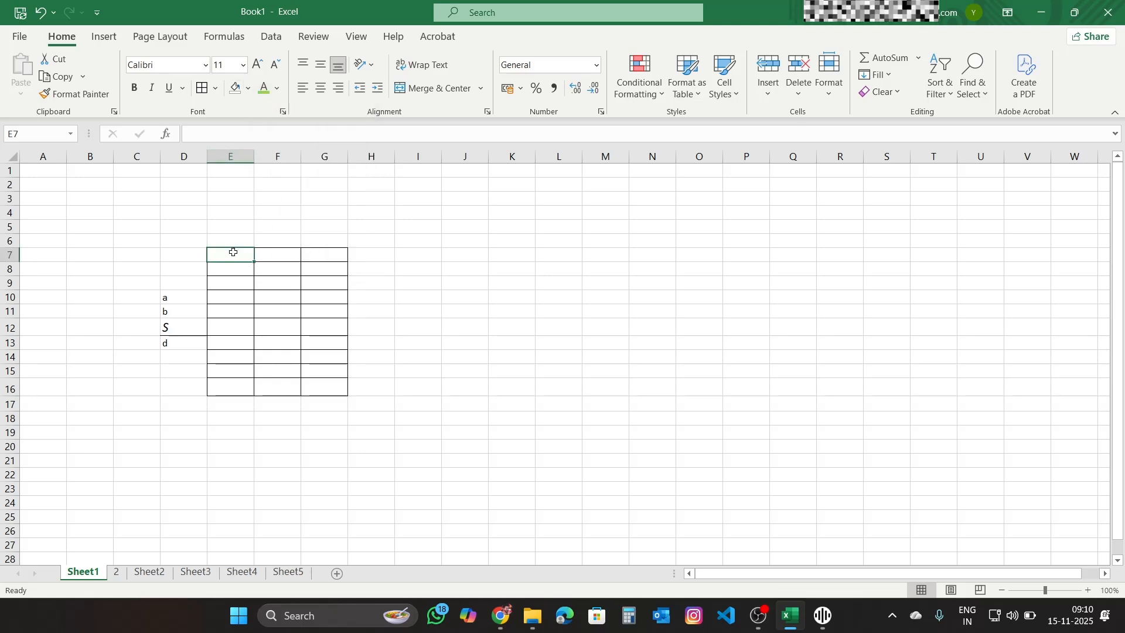
text(gffhgff)
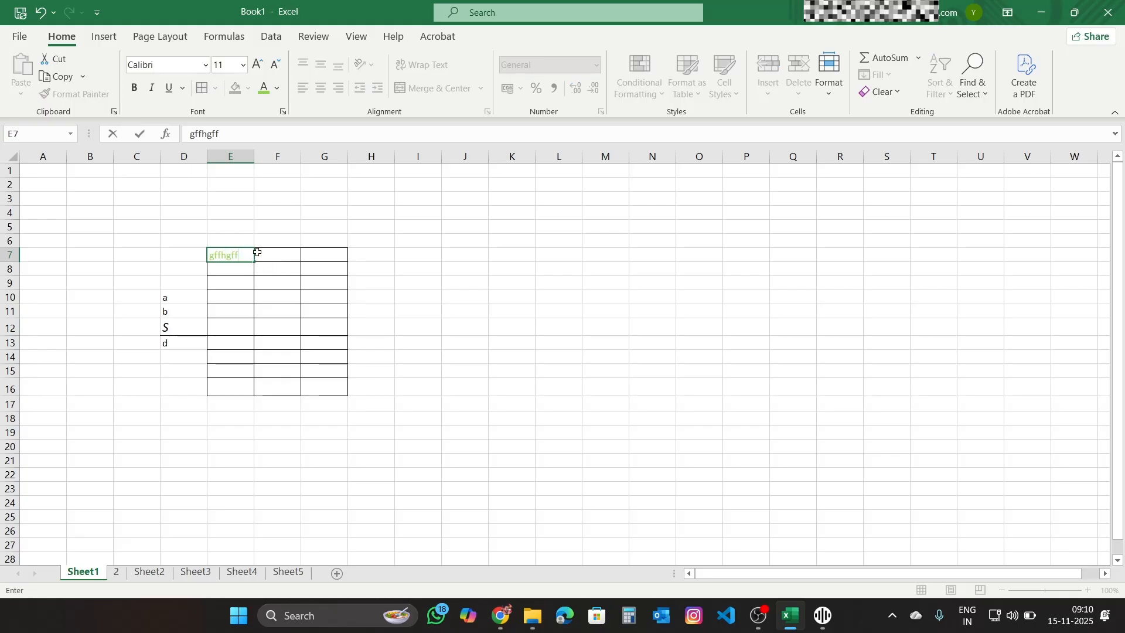
click(55, 60)
Step: Copy the content of cell D10 and paste it into cell E9
click(170, 299)
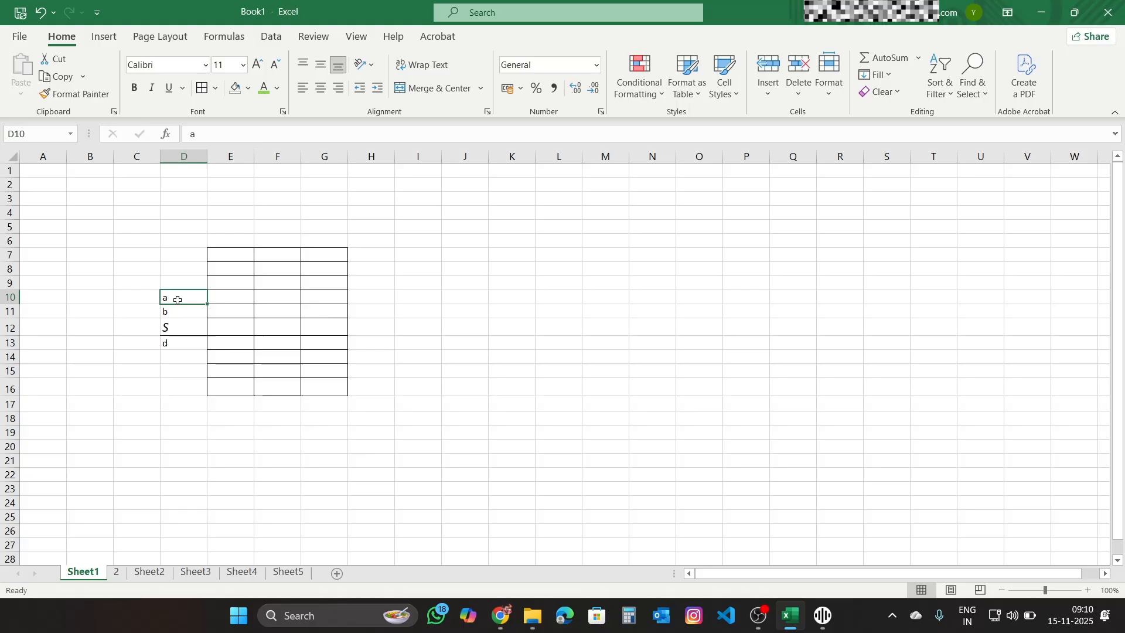
click(52, 74)
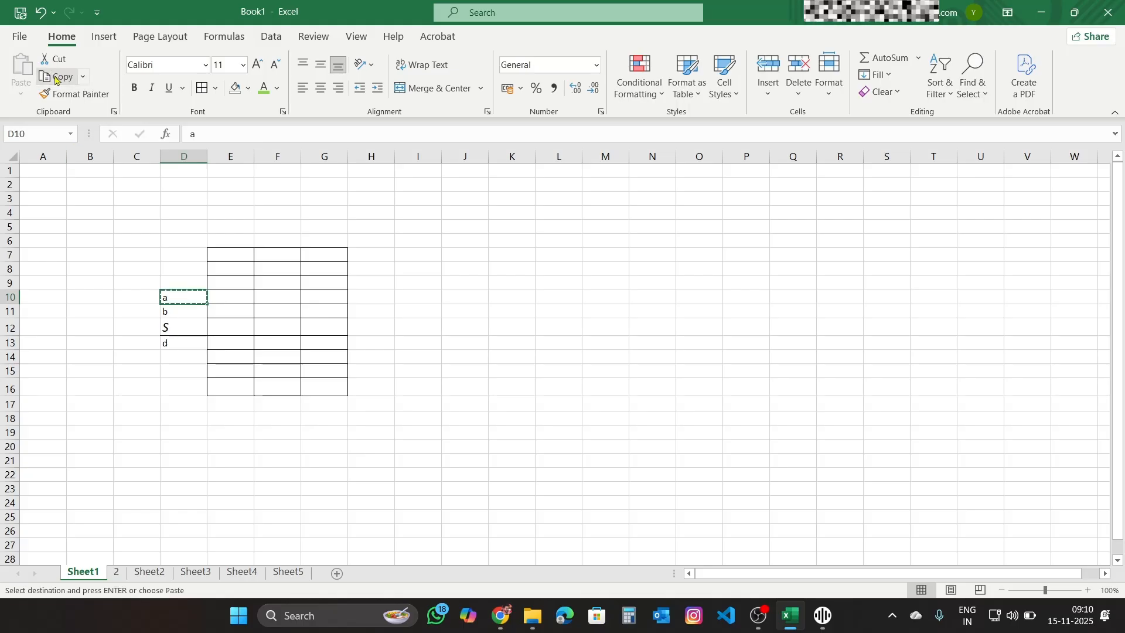
click(231, 284)
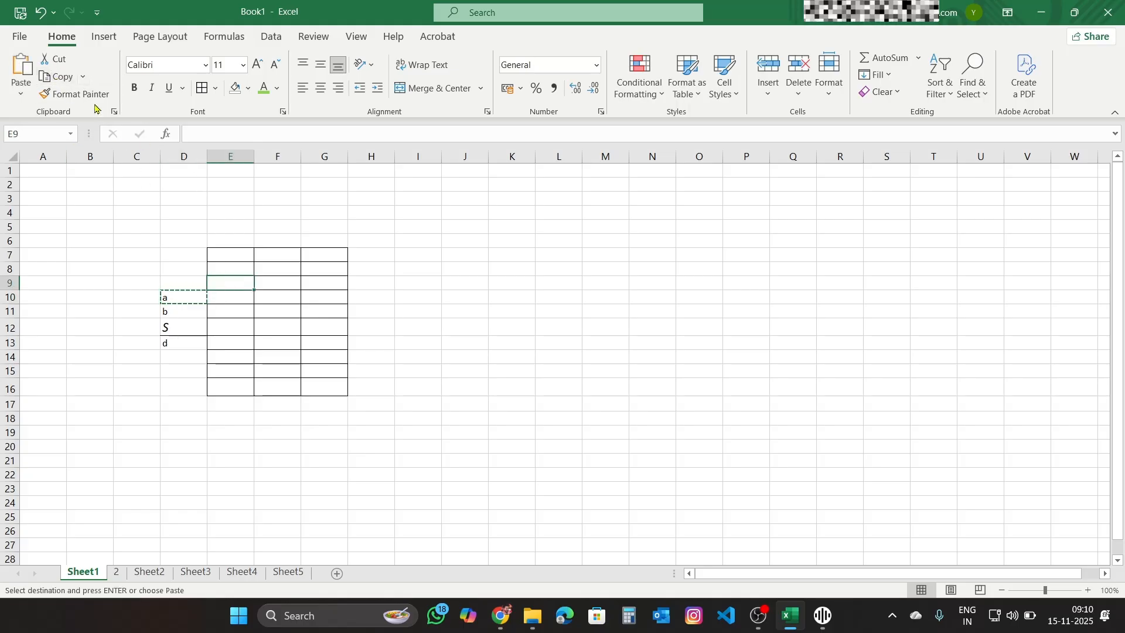
click(17, 69)
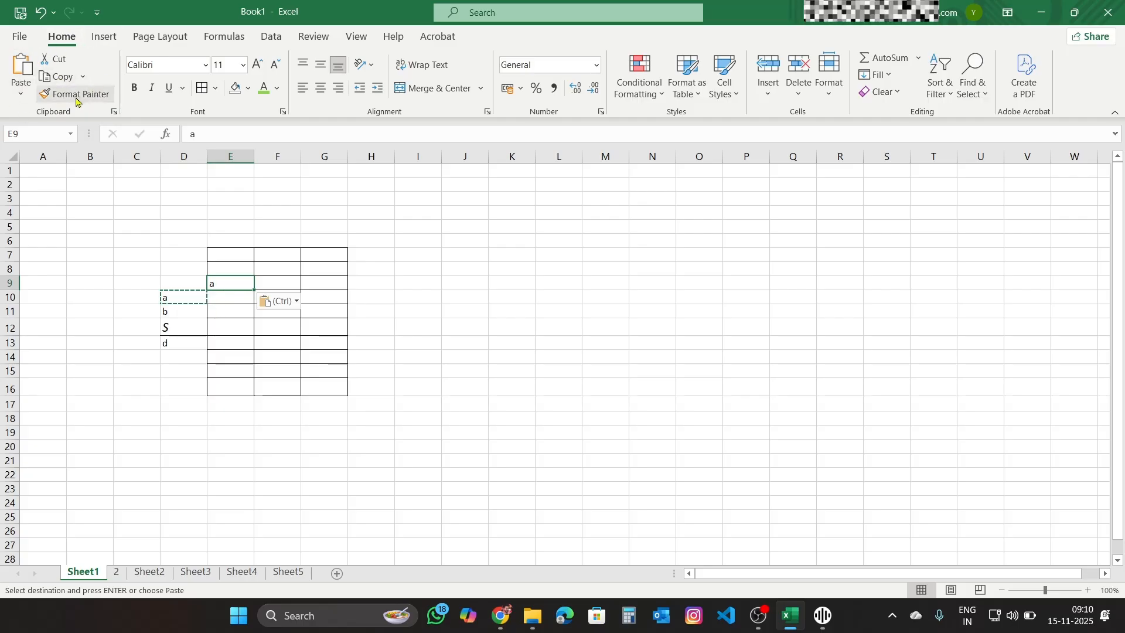
Step: Give cell D10 a light green font color and a yellow fill
click(176, 296)
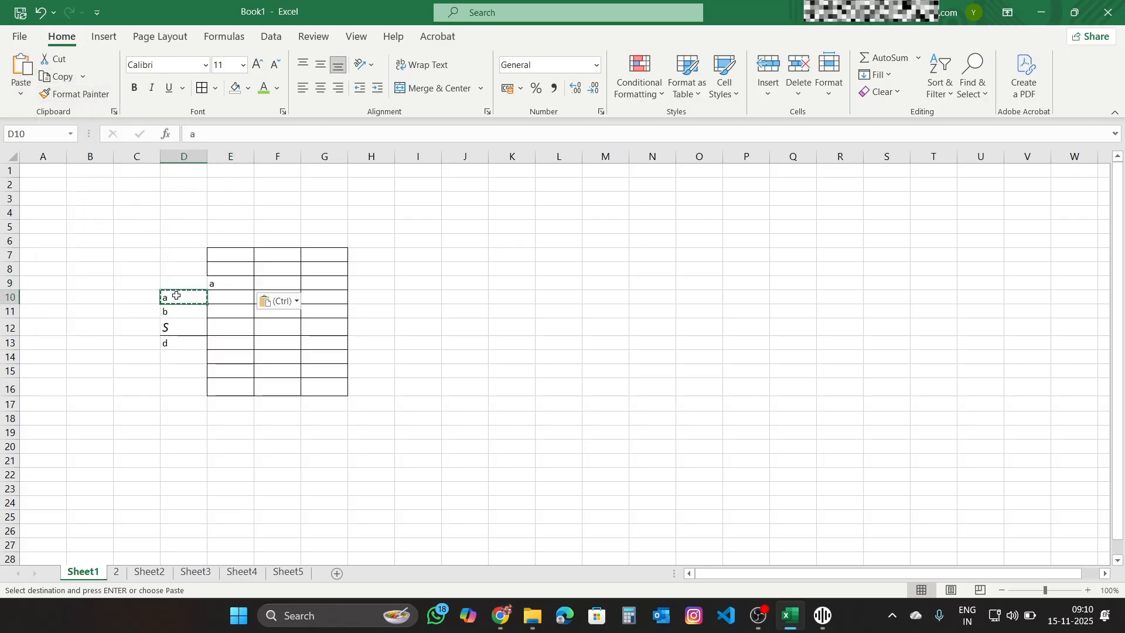
key(Escape)
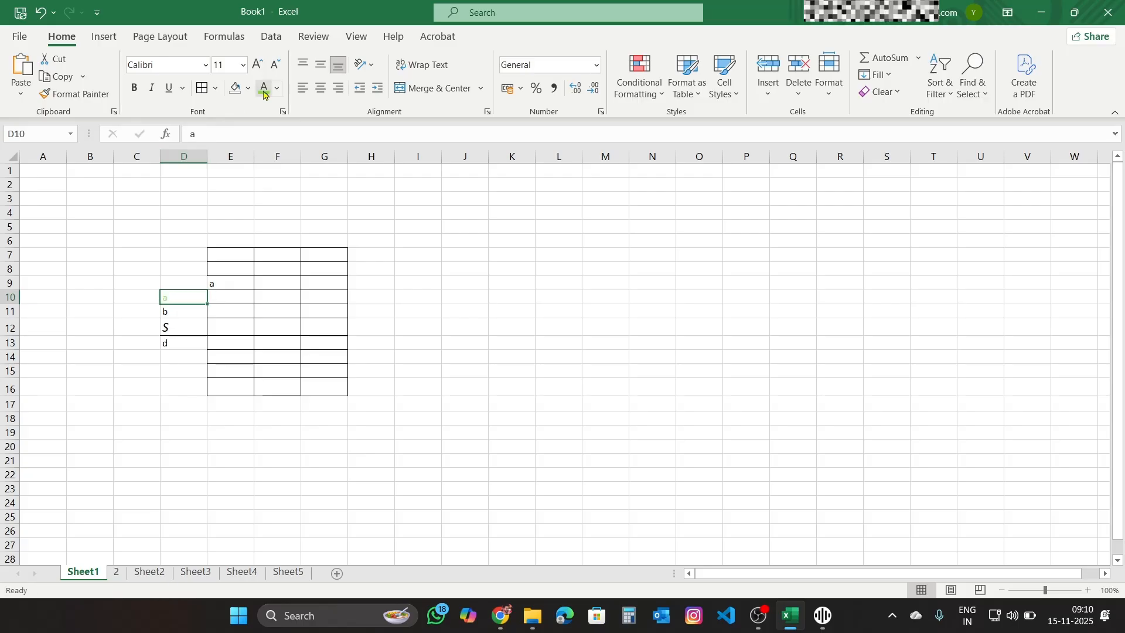
click(248, 88)
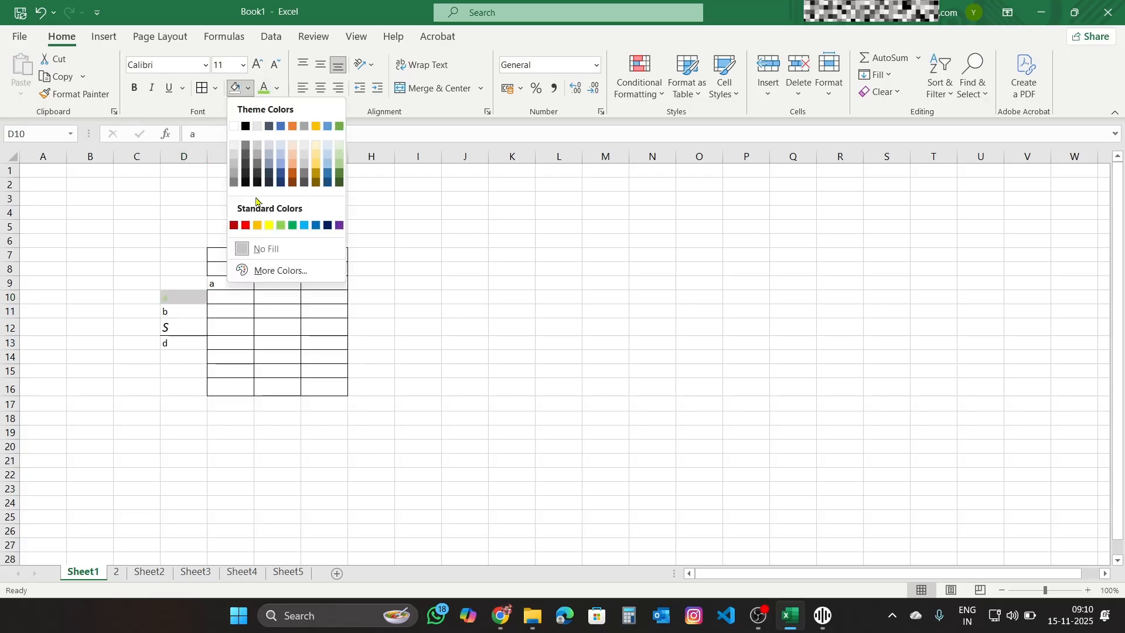
click(268, 225)
click(205, 313)
click(189, 297)
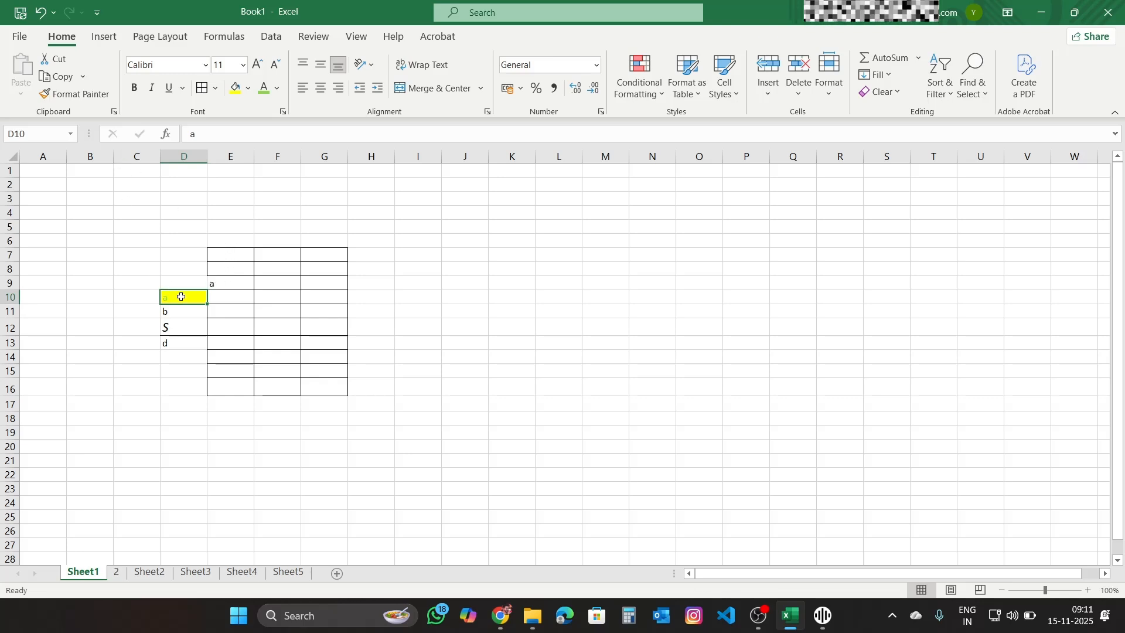
Step: Copy the formatting of cell D10 onto cell E7 with Format Painter, enter a in E7 and replace it with S
click(68, 95)
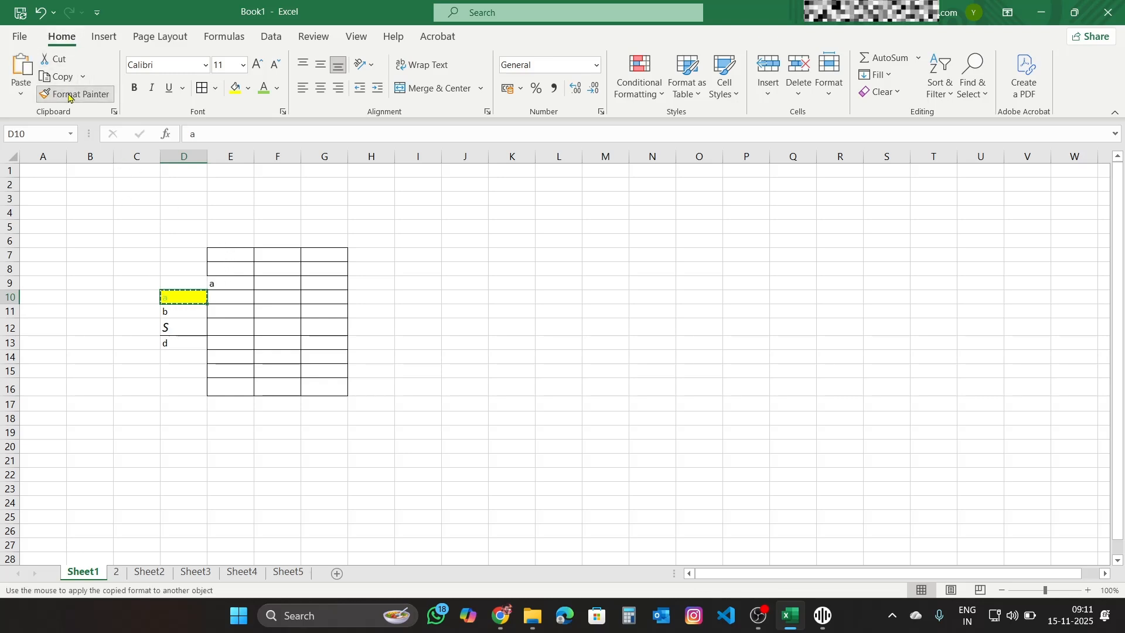
click(233, 254)
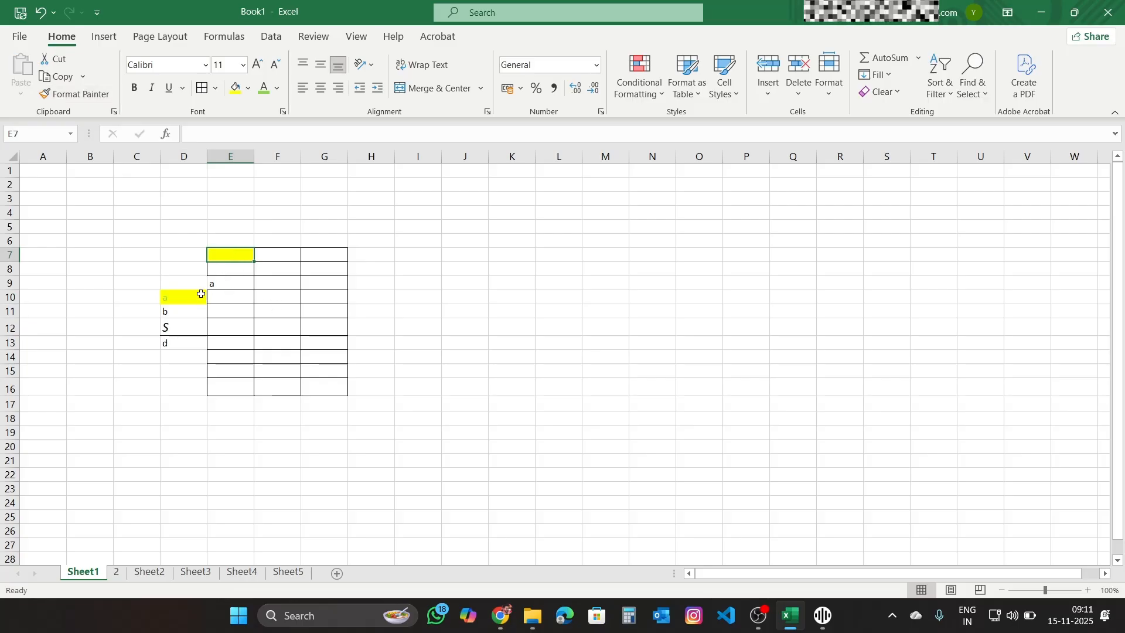
double_click(245, 255)
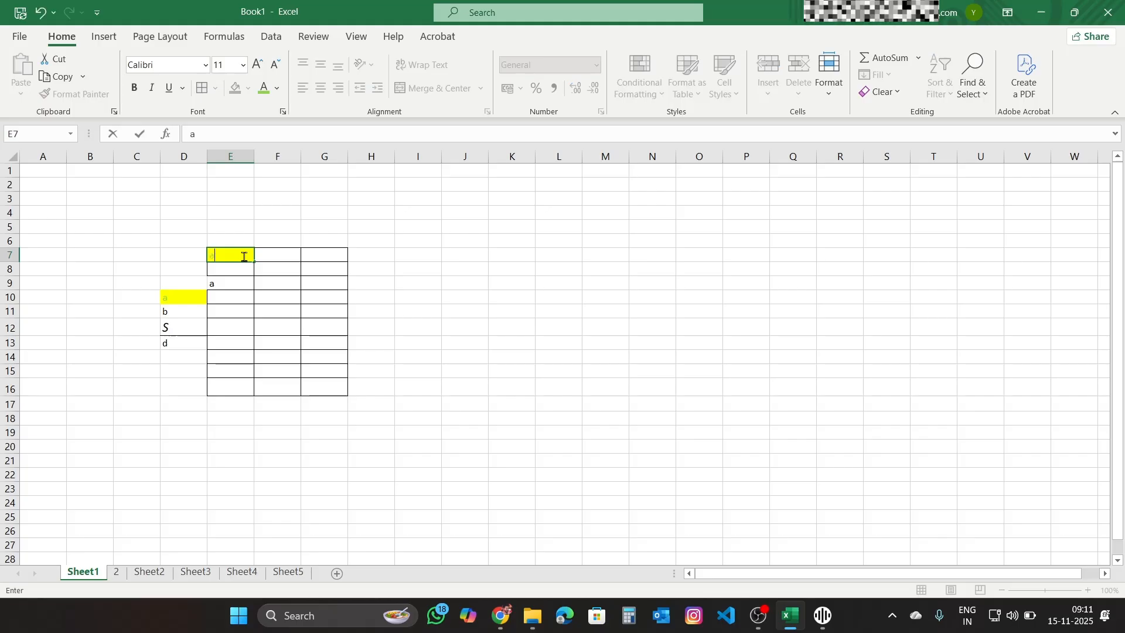
text(a)
click(271, 280)
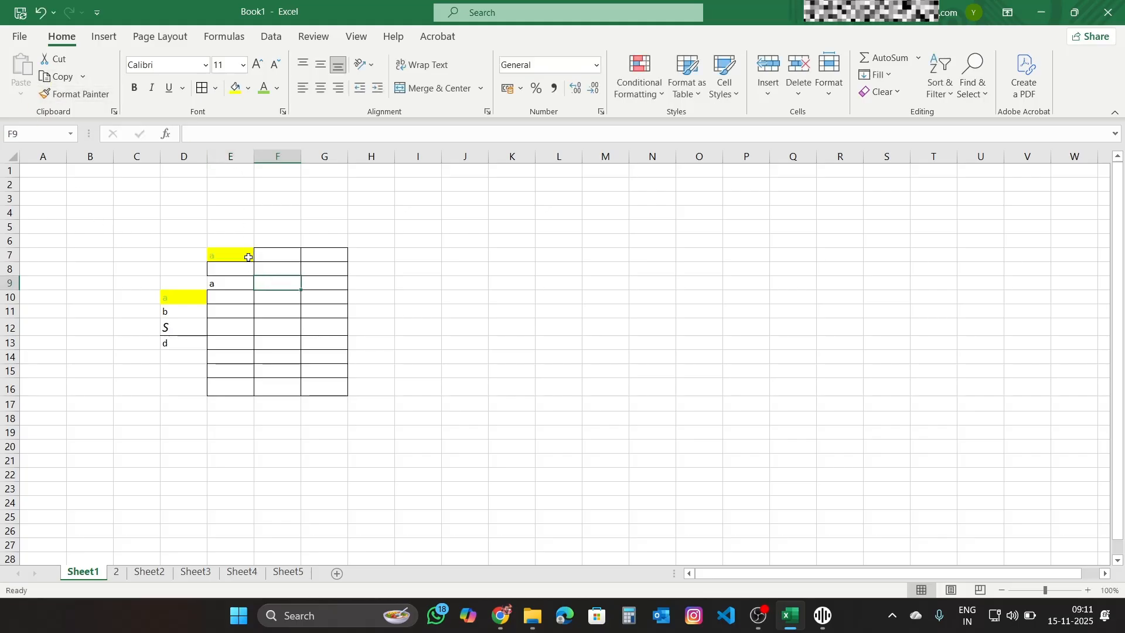
click(245, 256)
text(S)
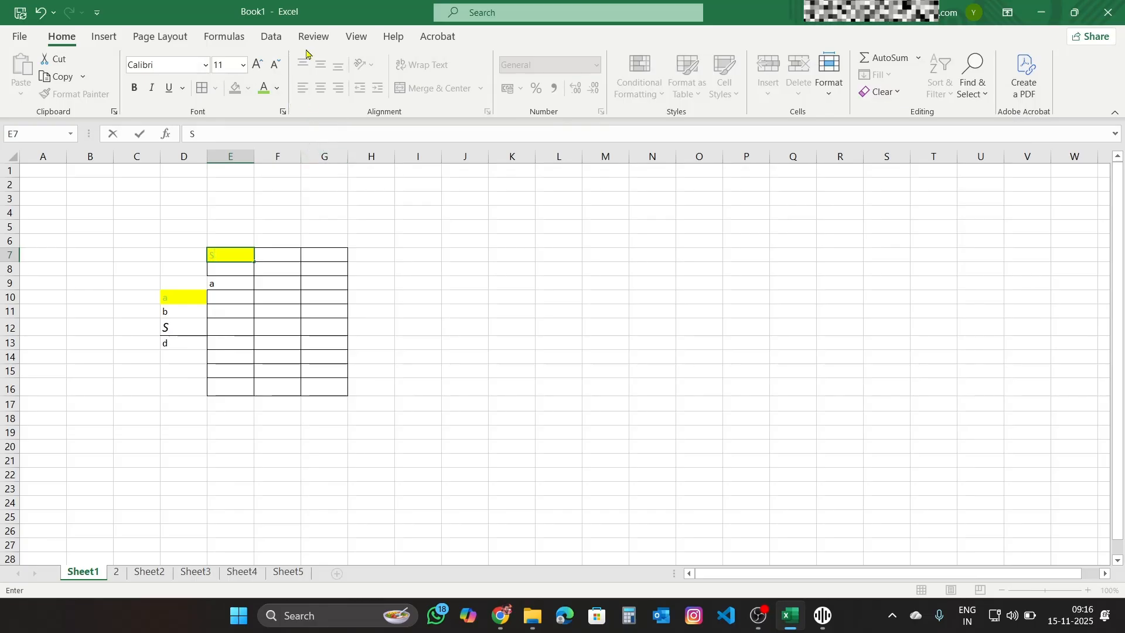
Step: Make row 10 several times taller and center the text of cell D10 horizontally and vertically
click(191, 301)
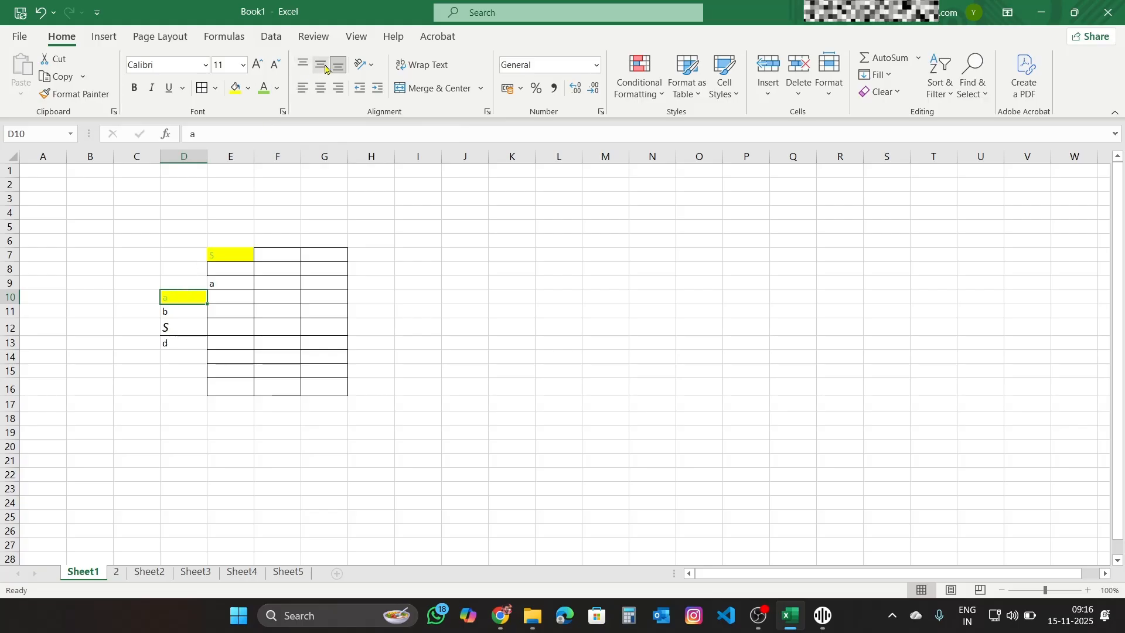
key(ctrl+e)
drag(11, 304, 29, 379)
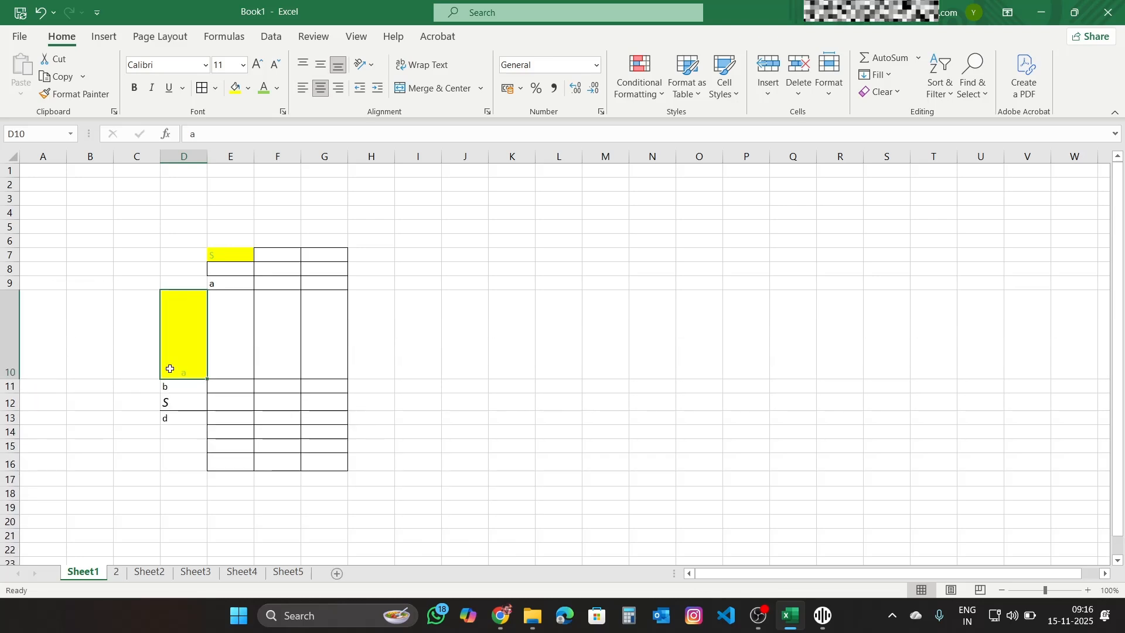
click(320, 64)
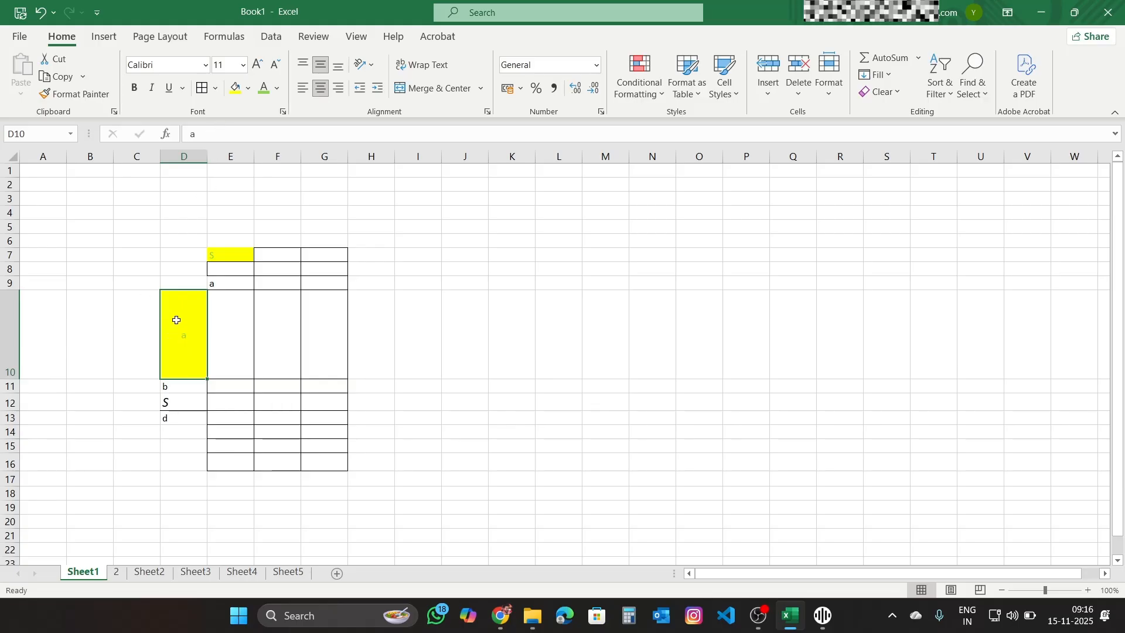
Step: Remove the fill from cell D10 and make its text bold and black
click(248, 88)
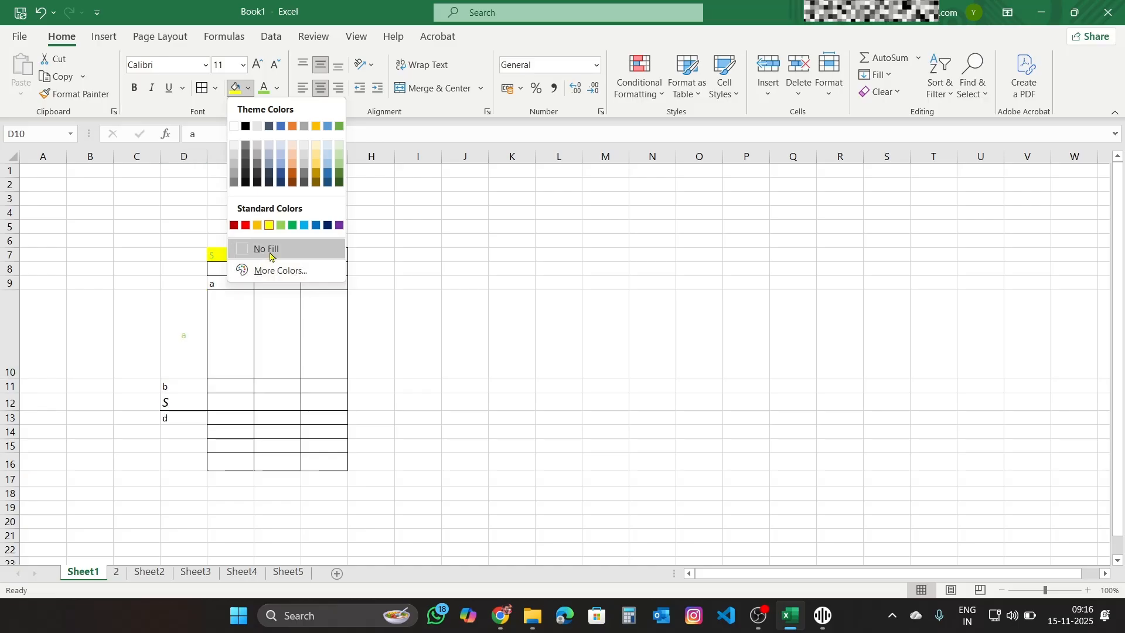
click(271, 250)
click(267, 332)
click(194, 338)
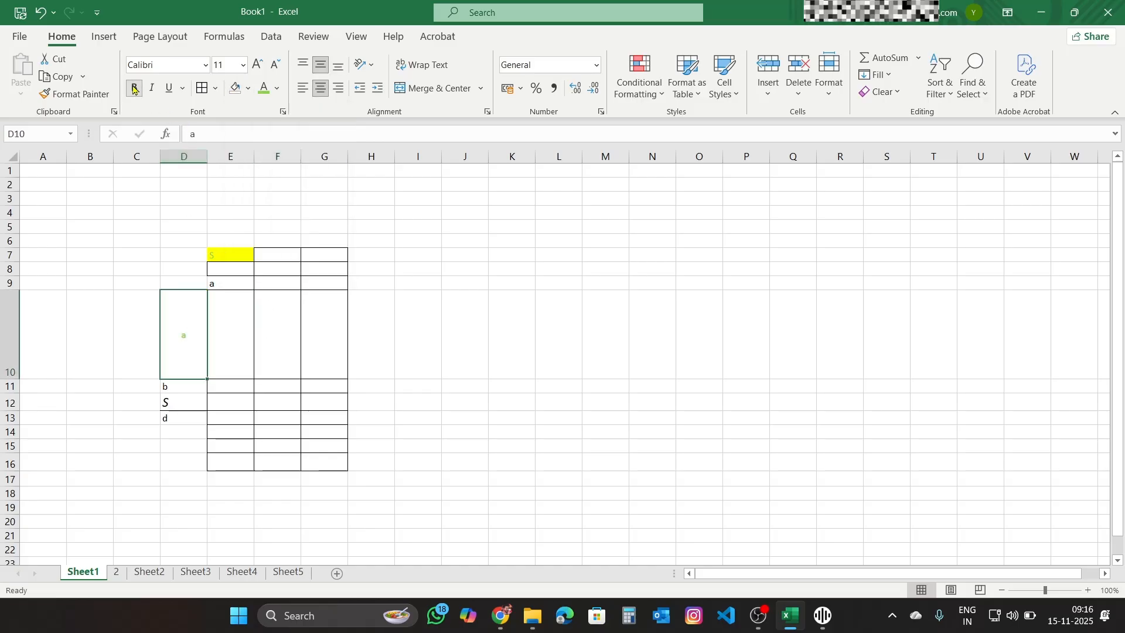
click(278, 90)
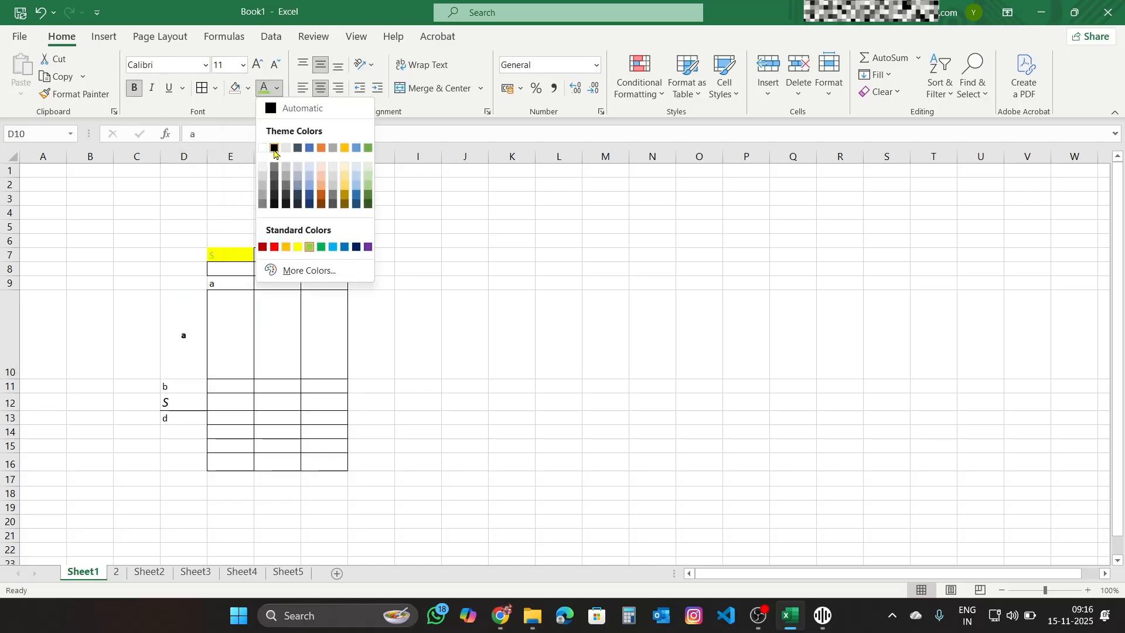
click(281, 145)
click(305, 346)
Step: Try right, left, top and bottom alignment on cell D10 and return its text to the middle center
click(185, 351)
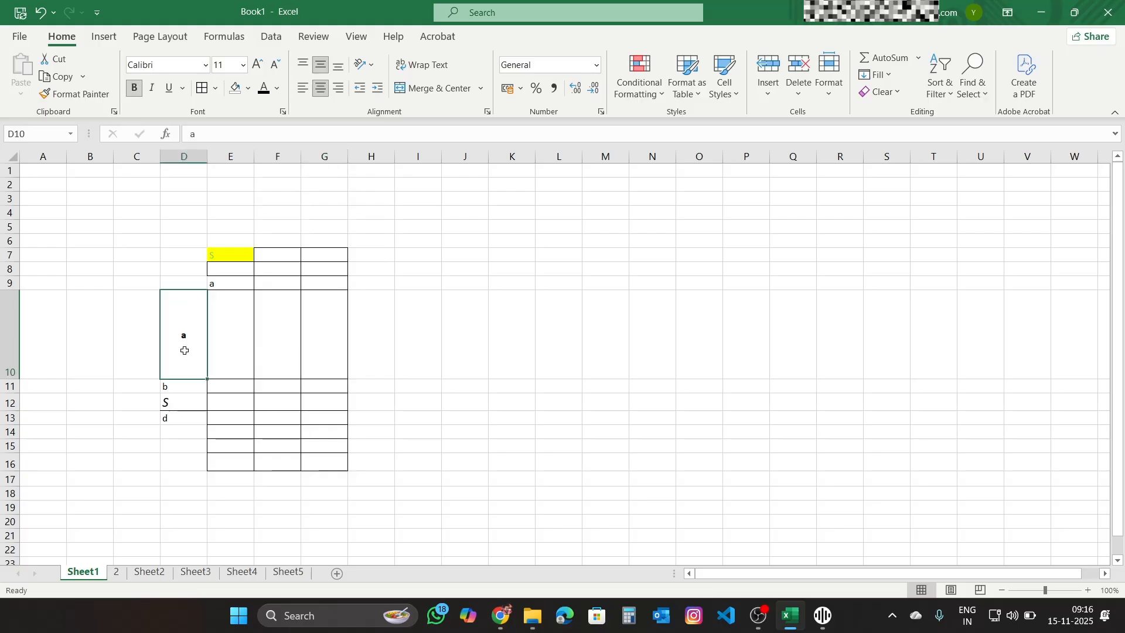
click(339, 88)
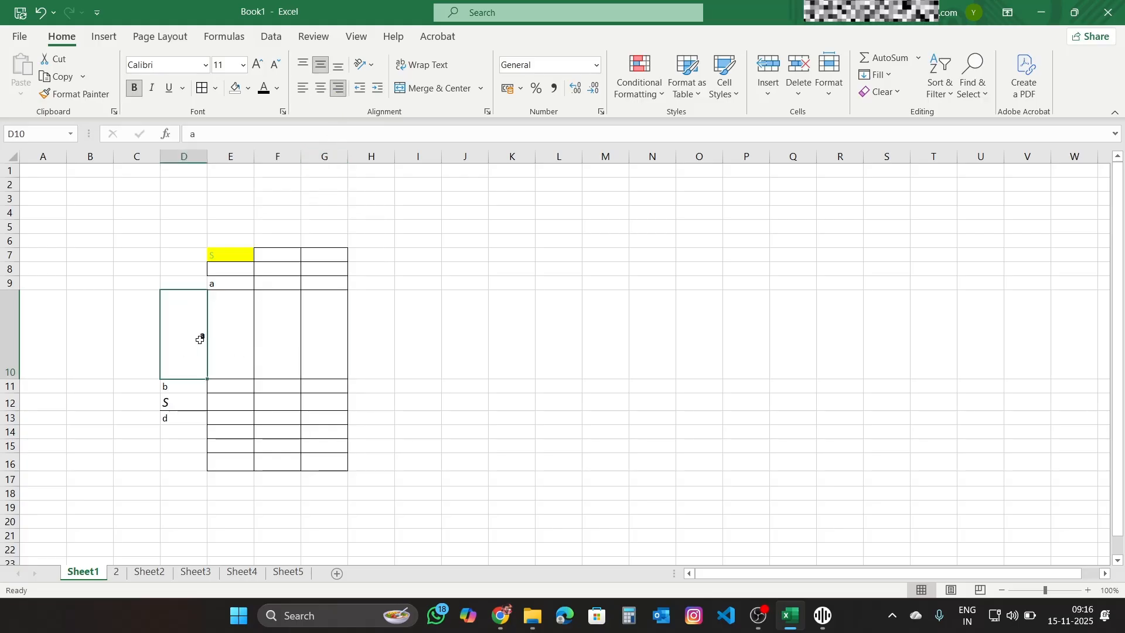
click(303, 88)
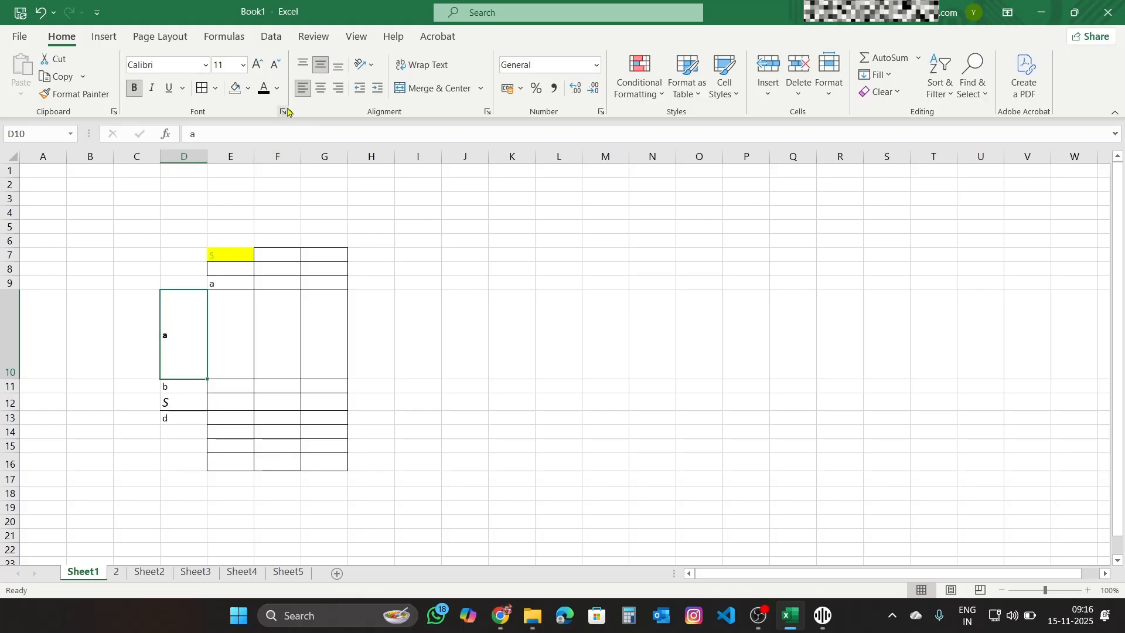
click(302, 64)
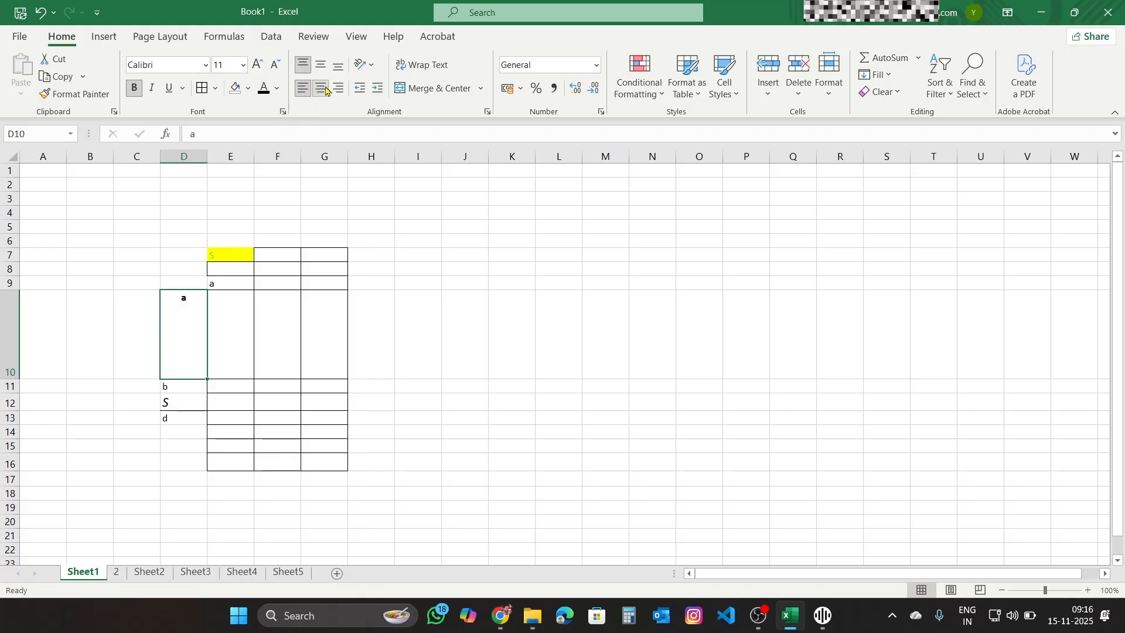
click(338, 65)
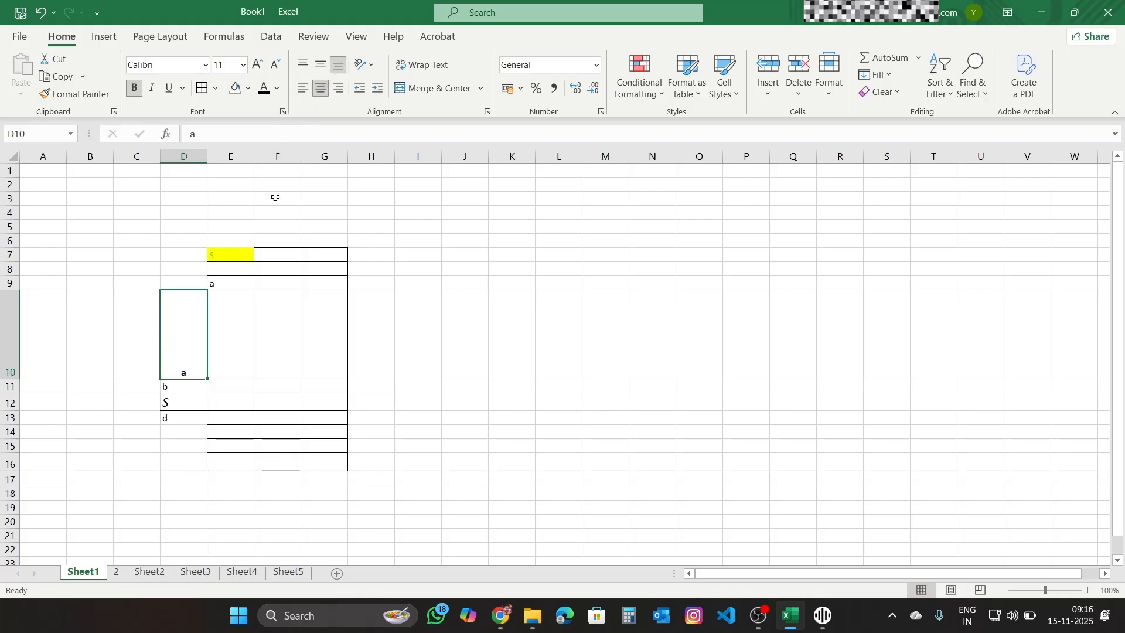
click(320, 65)
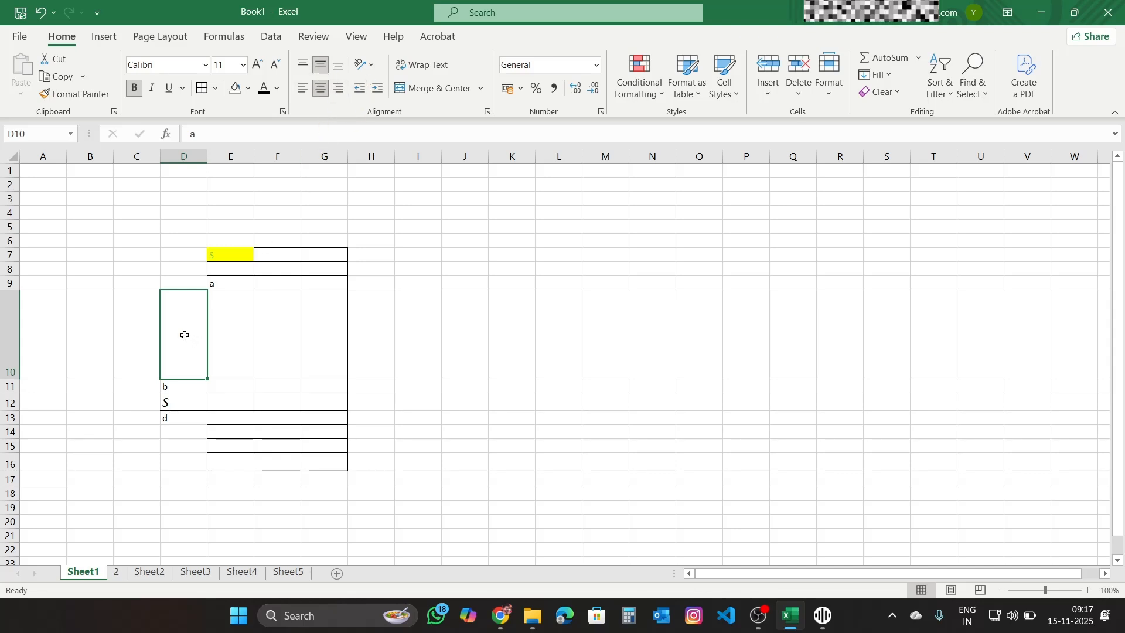
Step: Enter eduworld tamil in cell I10 and widen column I to fit the text
click(404, 330)
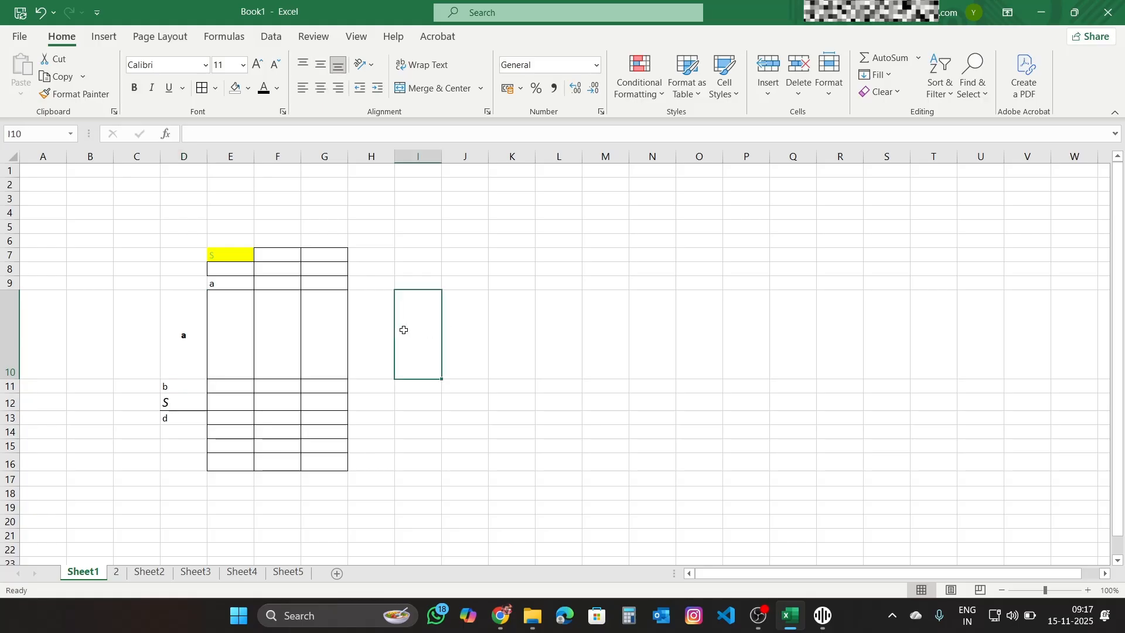
text(eduwor)
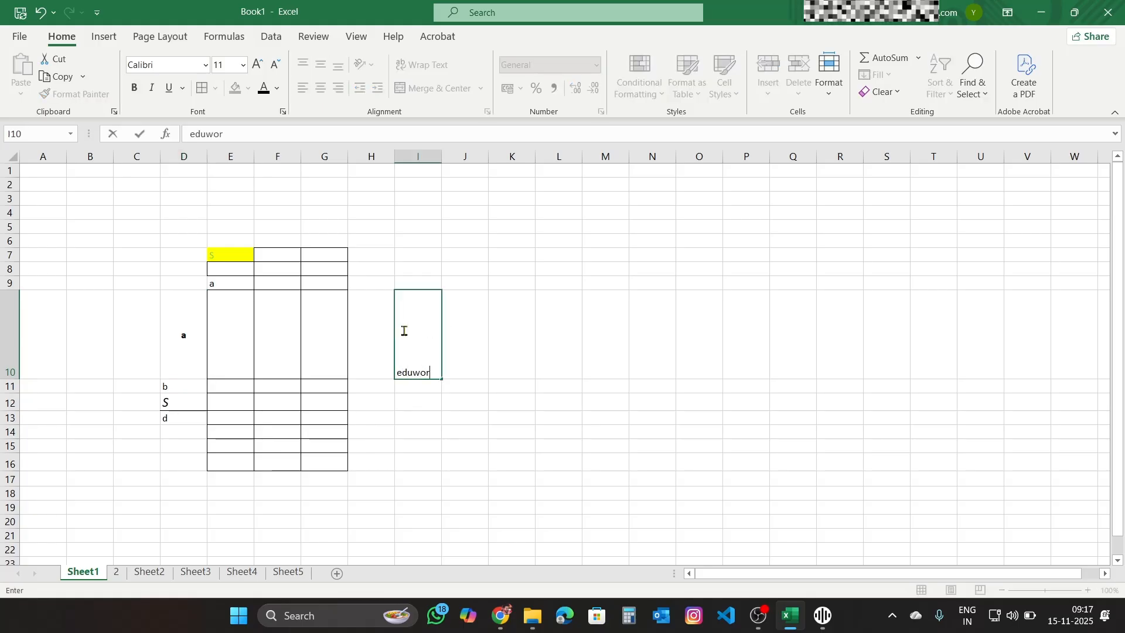
text(ld tamil)
click(451, 417)
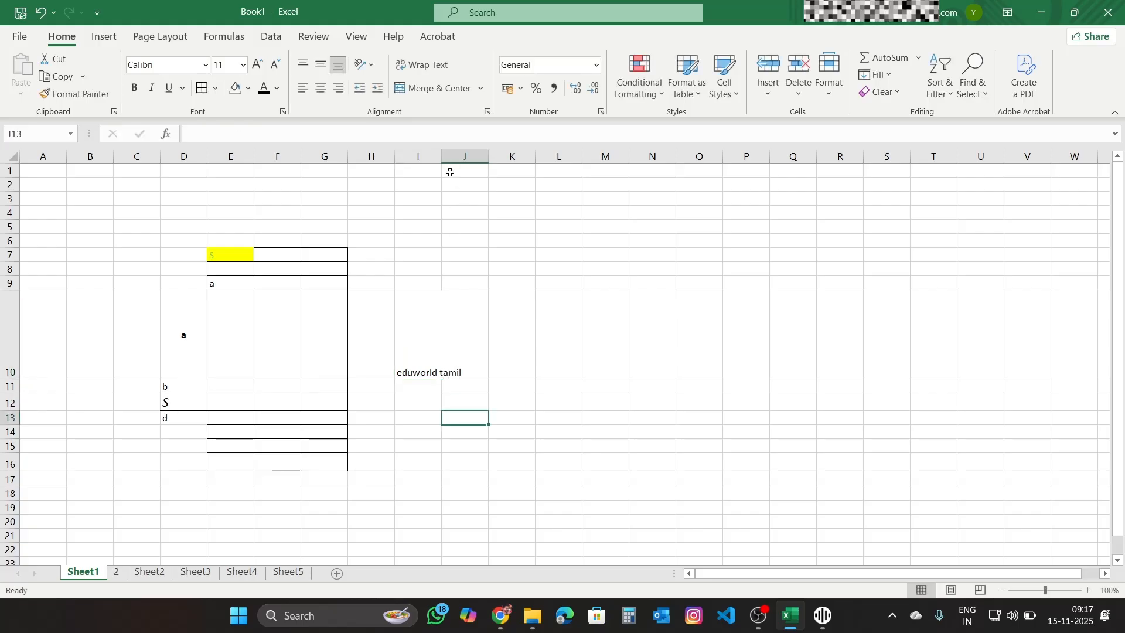
drag(439, 156, 465, 156)
Step: Align the text of cell I10 to the vertical middle and rotate it upward
click(458, 346)
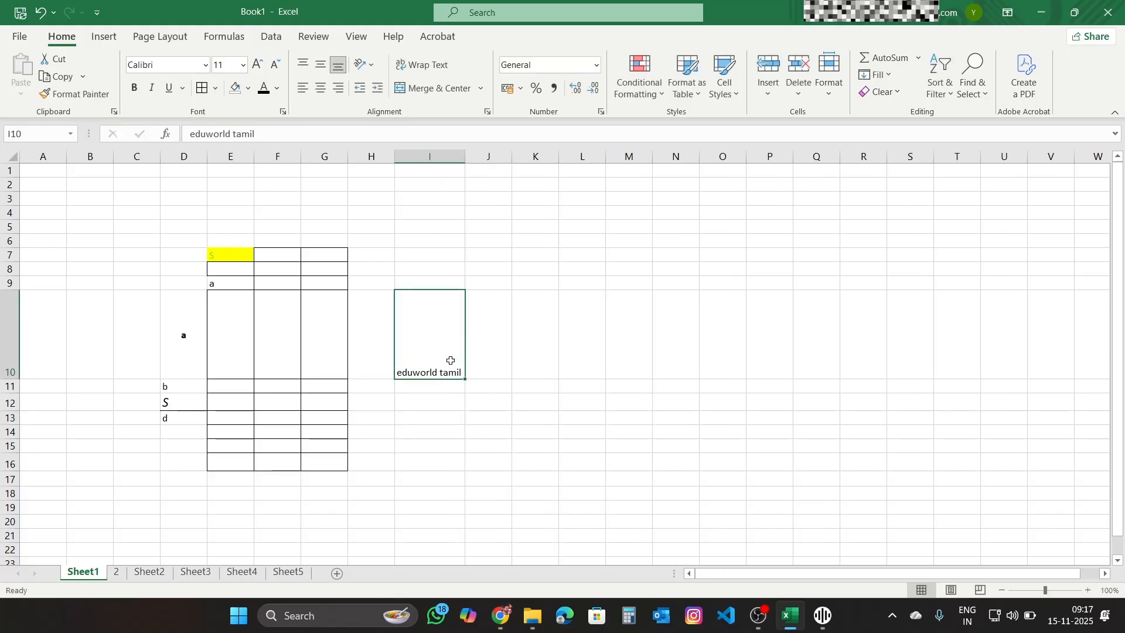
click(321, 67)
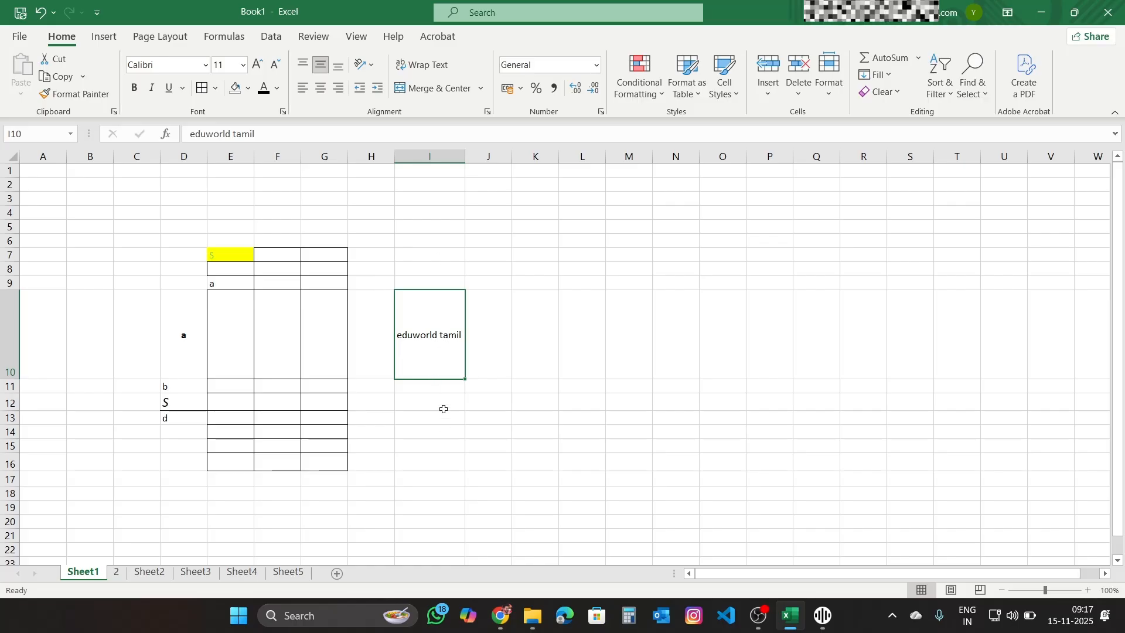
click(372, 67)
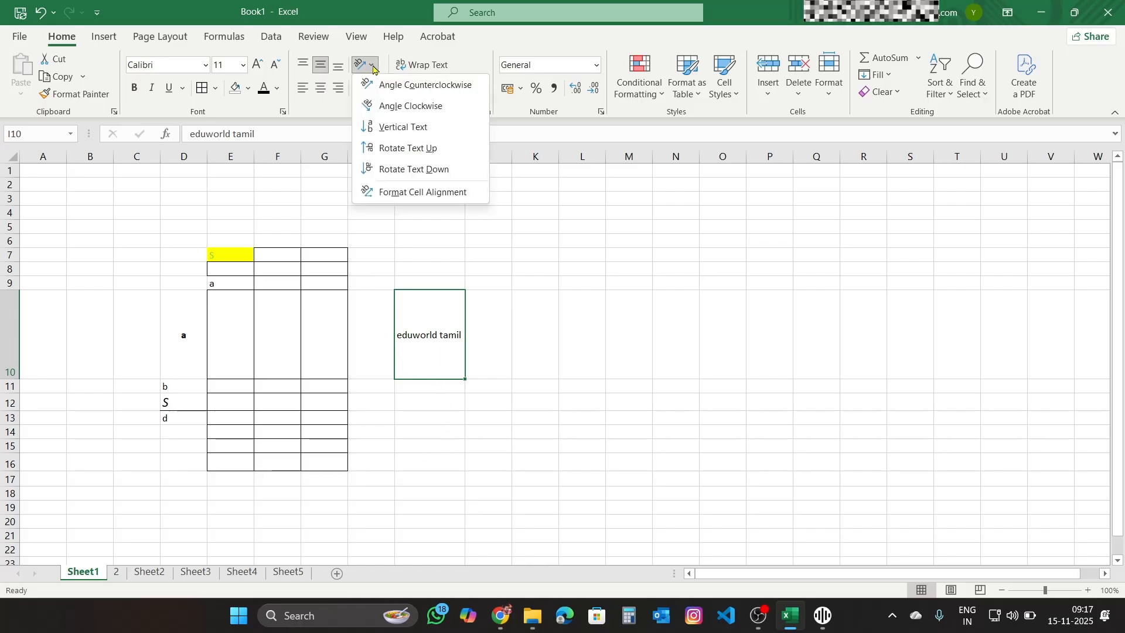
click(391, 148)
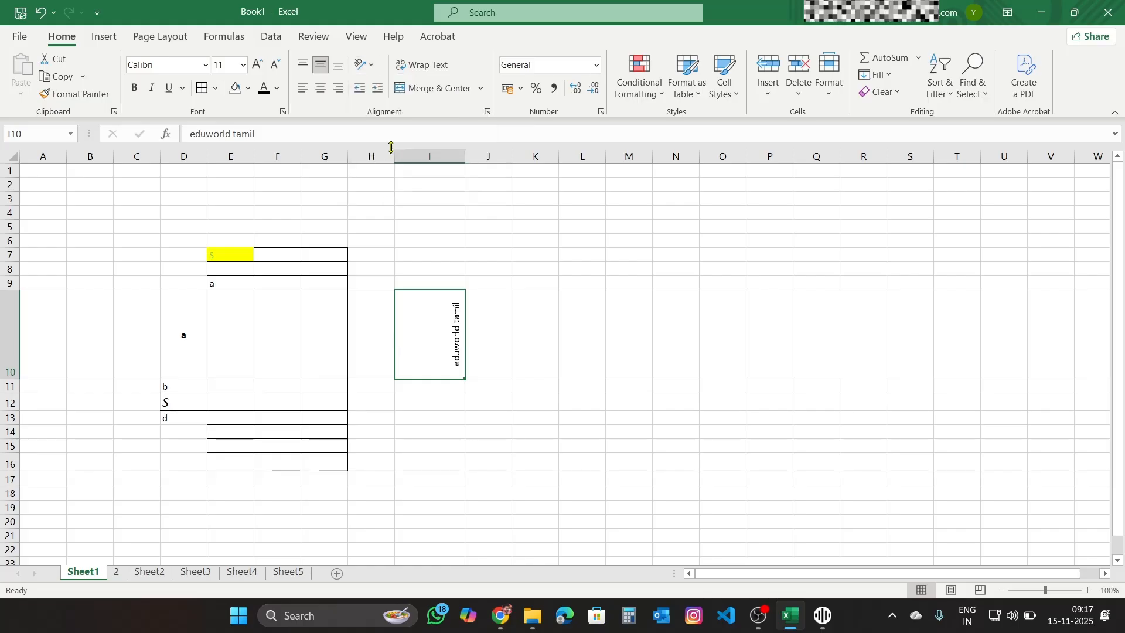
Step: Try centering the text of cell I10 horizontally, then increase its indent and decrease it back
click(320, 88)
click(377, 88)
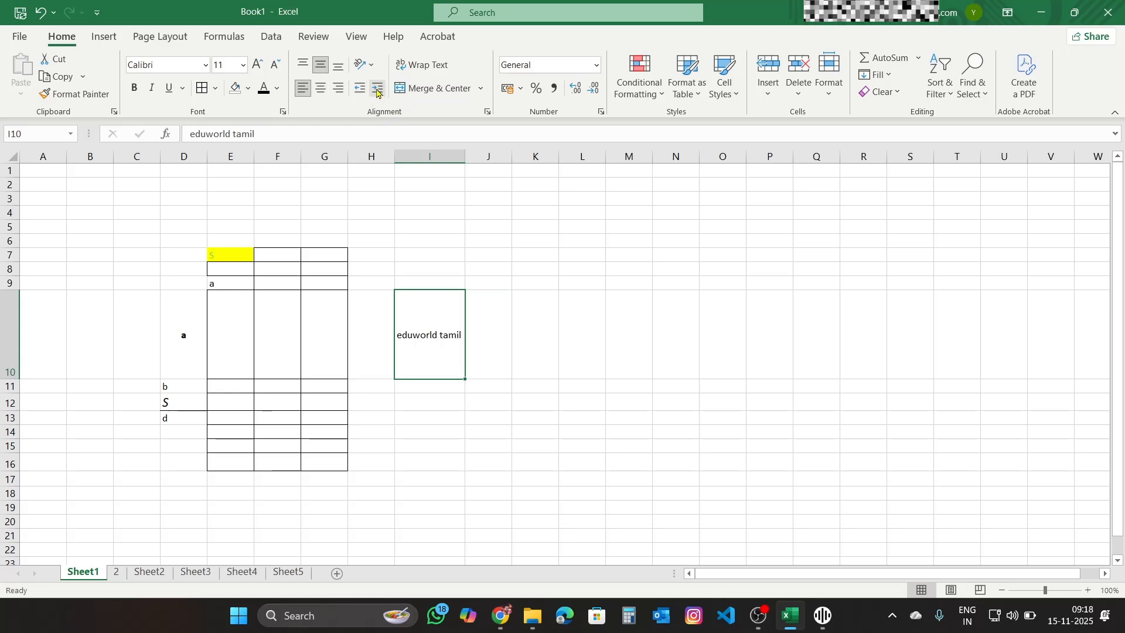
click(375, 91)
click(359, 88)
Step: Extend the text of cell I10 to eduworld tamil eduworld tamil and wrap it within the cell
click(292, 135)
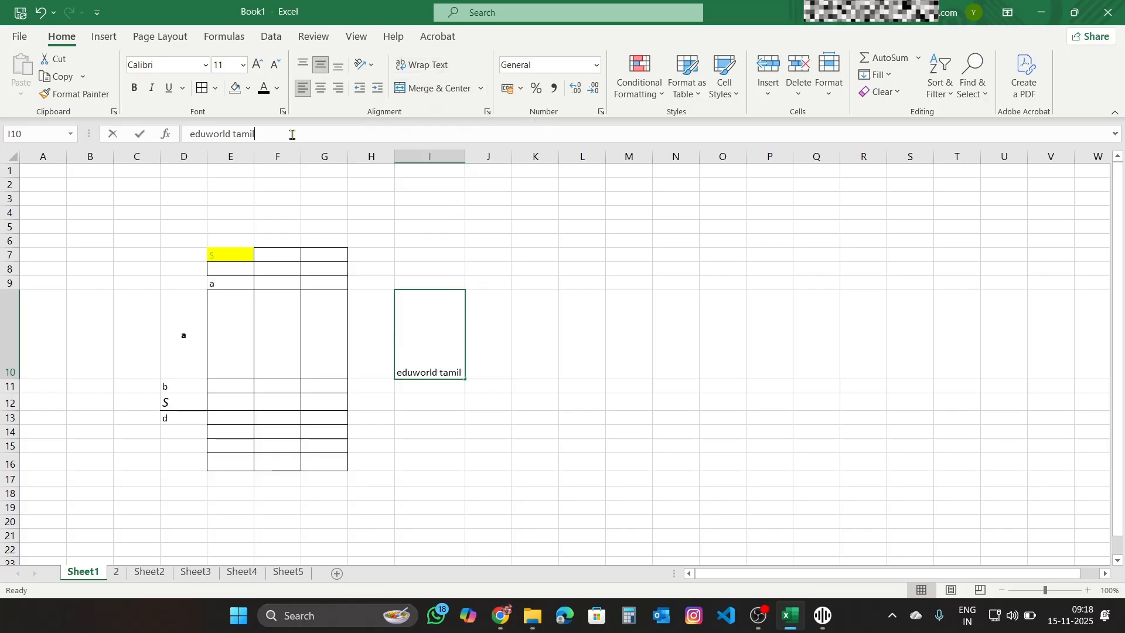
text(eduworl)
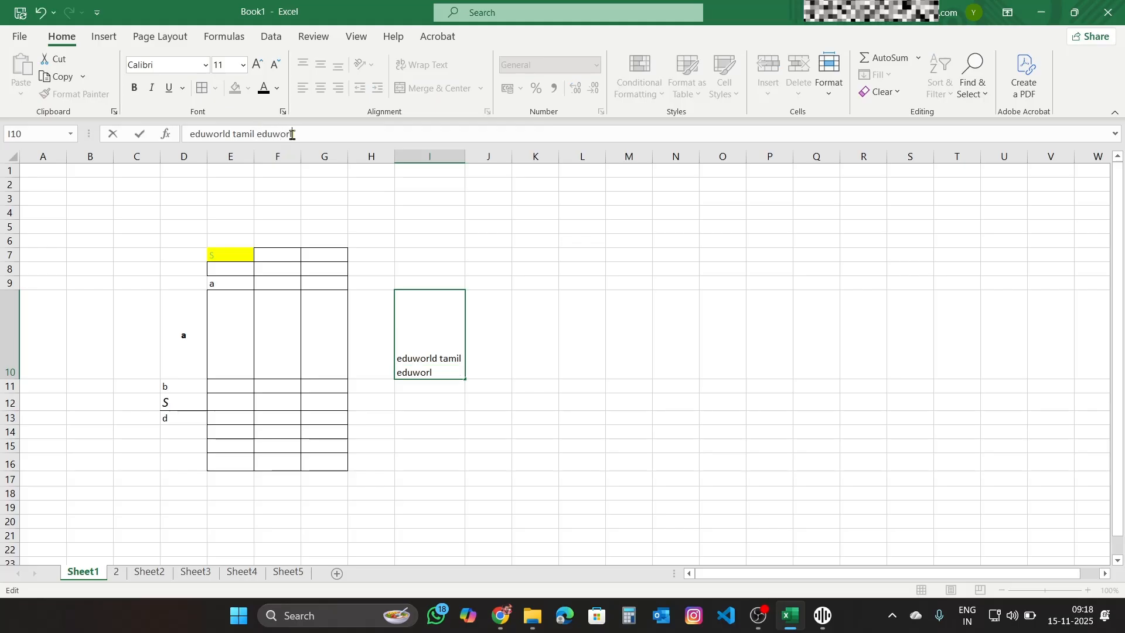
text(d tamil)
key(Return)
click(437, 303)
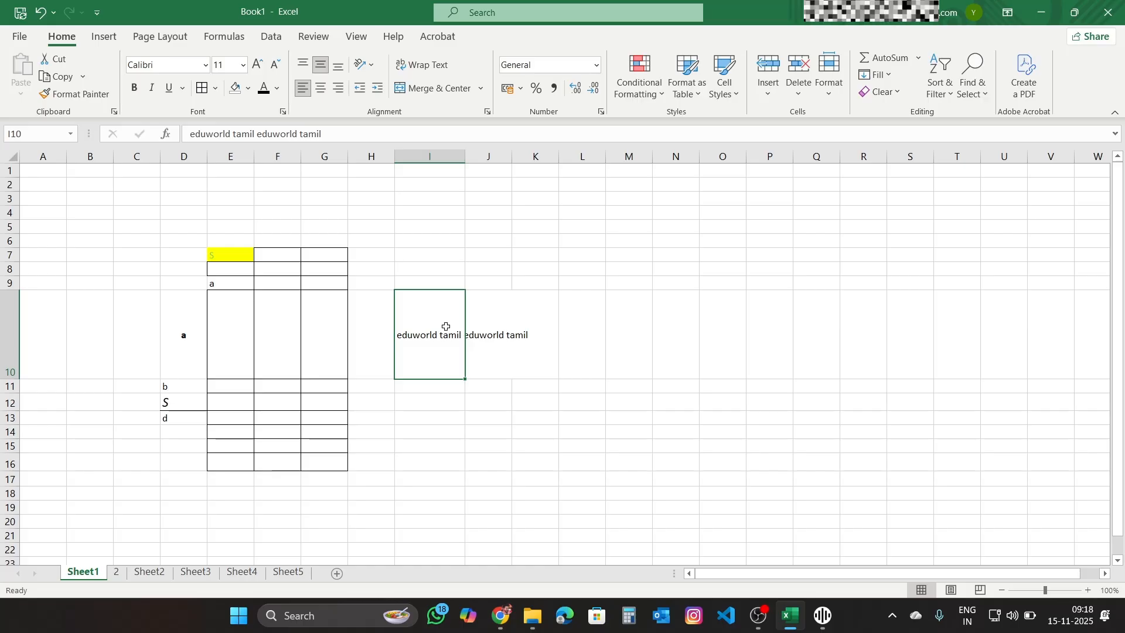
click(423, 65)
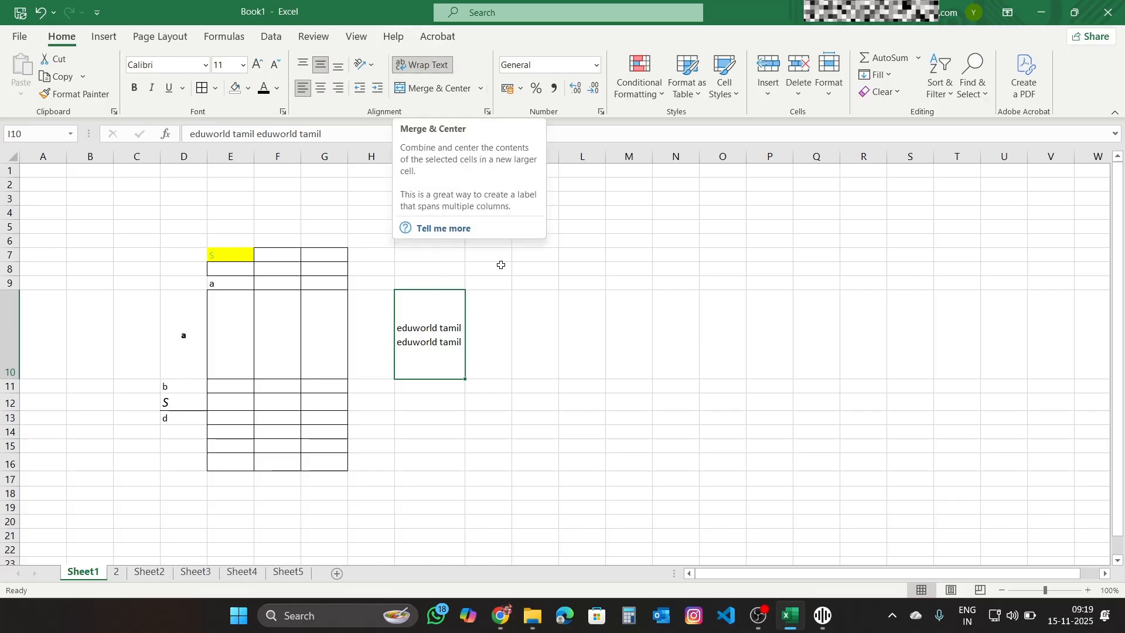
Step: Merge cells I10 and J10 into one cell with centered text
click(477, 346)
click(458, 351)
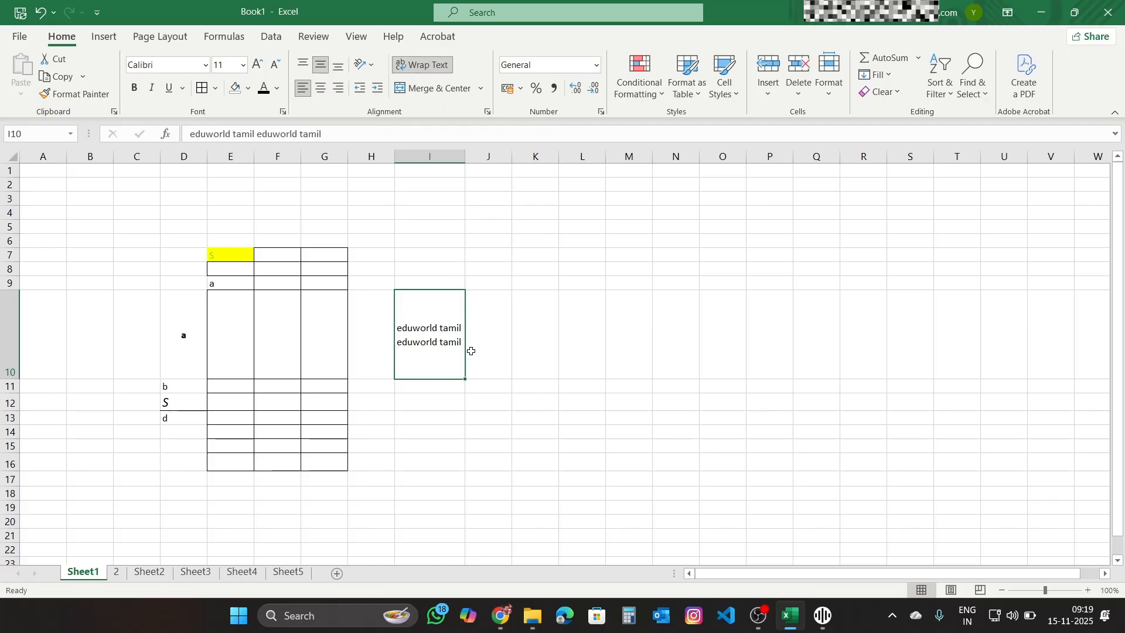
click(473, 351)
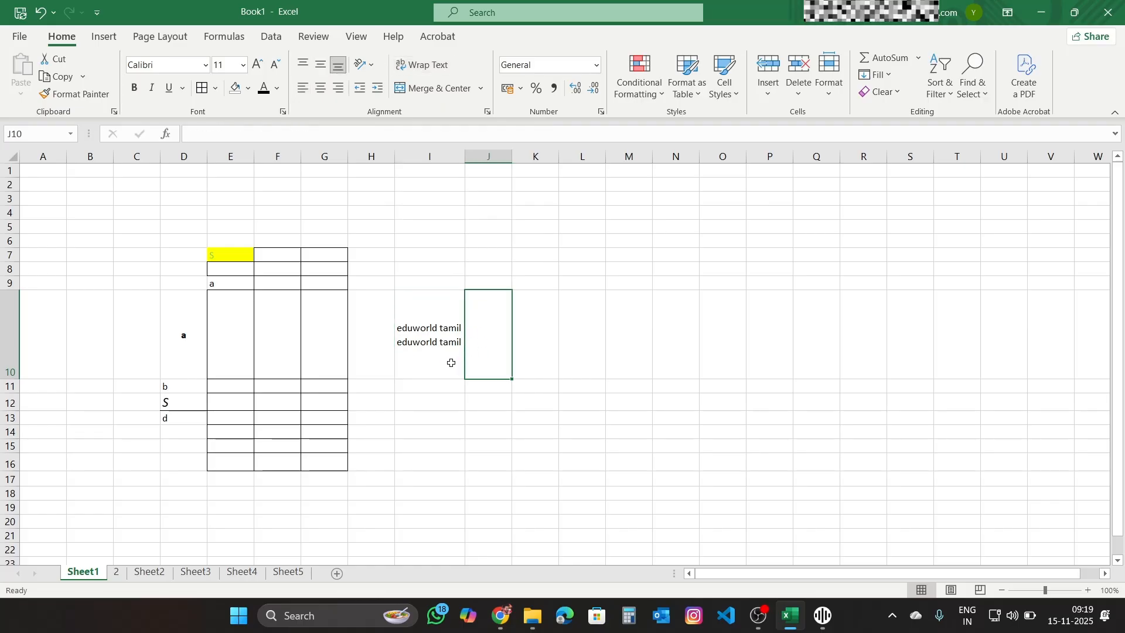
drag(444, 362, 478, 361)
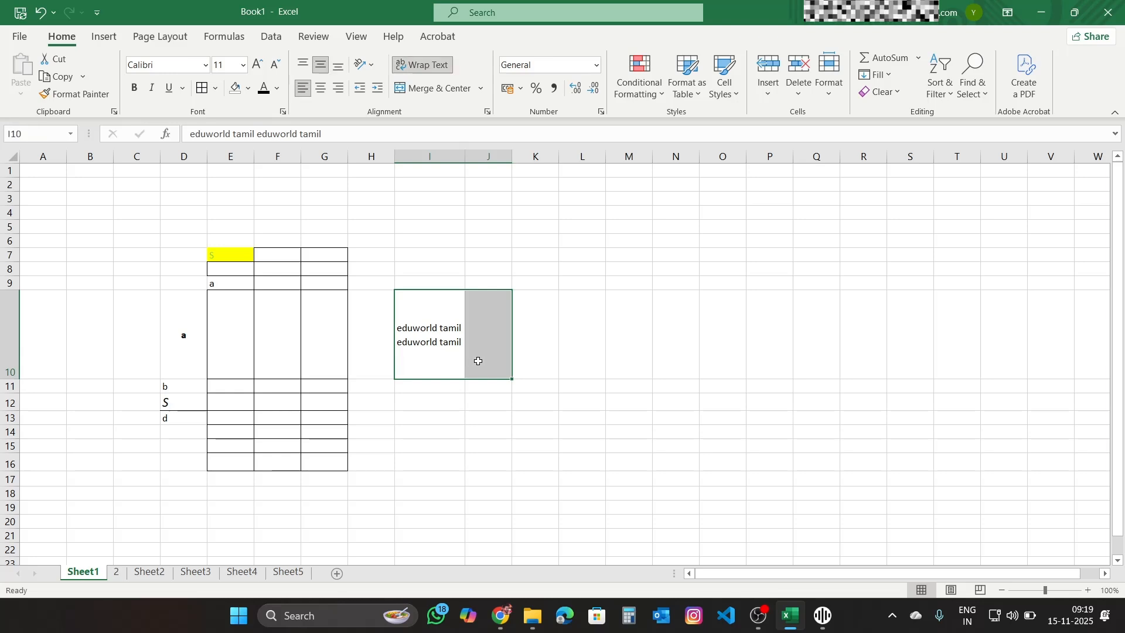
click(420, 89)
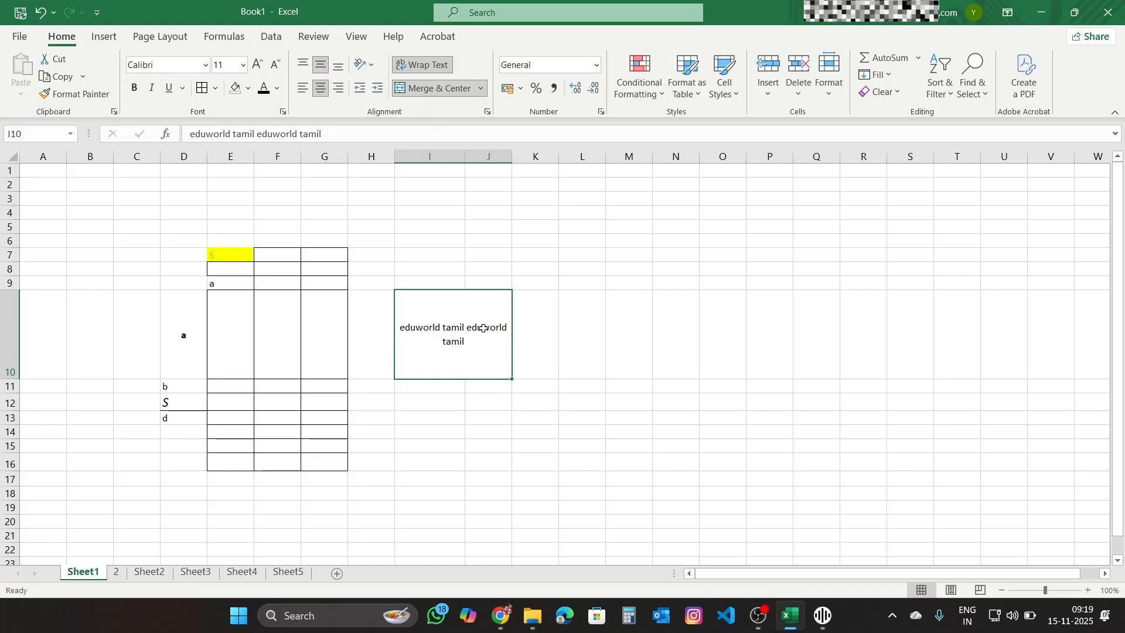
Step: Try the General and Number formats on the merged cell I10 and set it to Currency
click(596, 65)
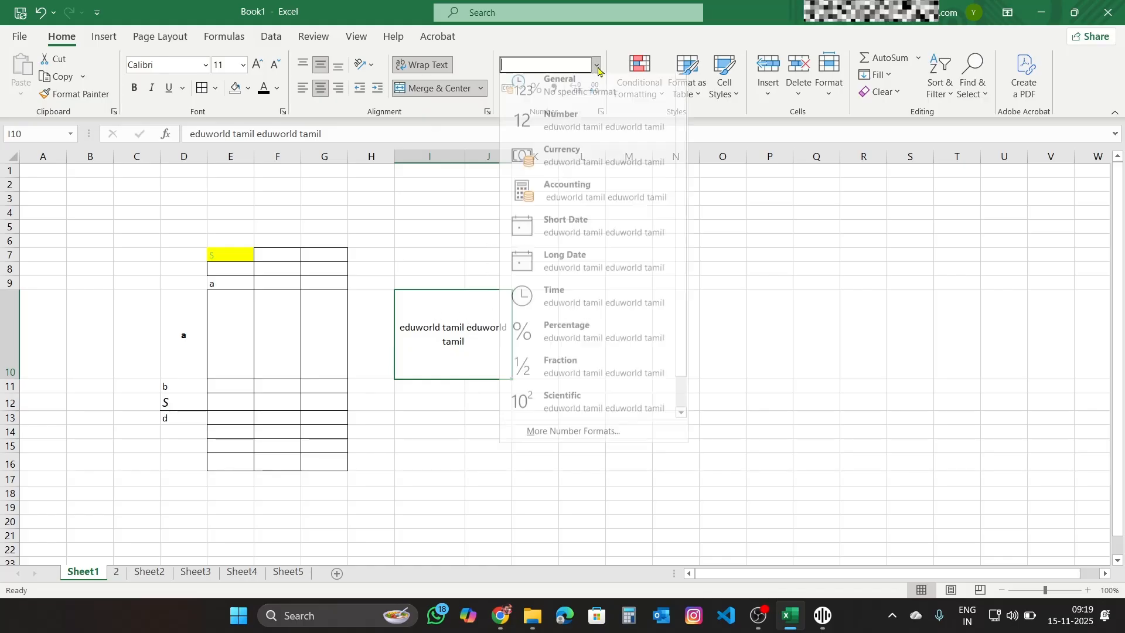
click(449, 323)
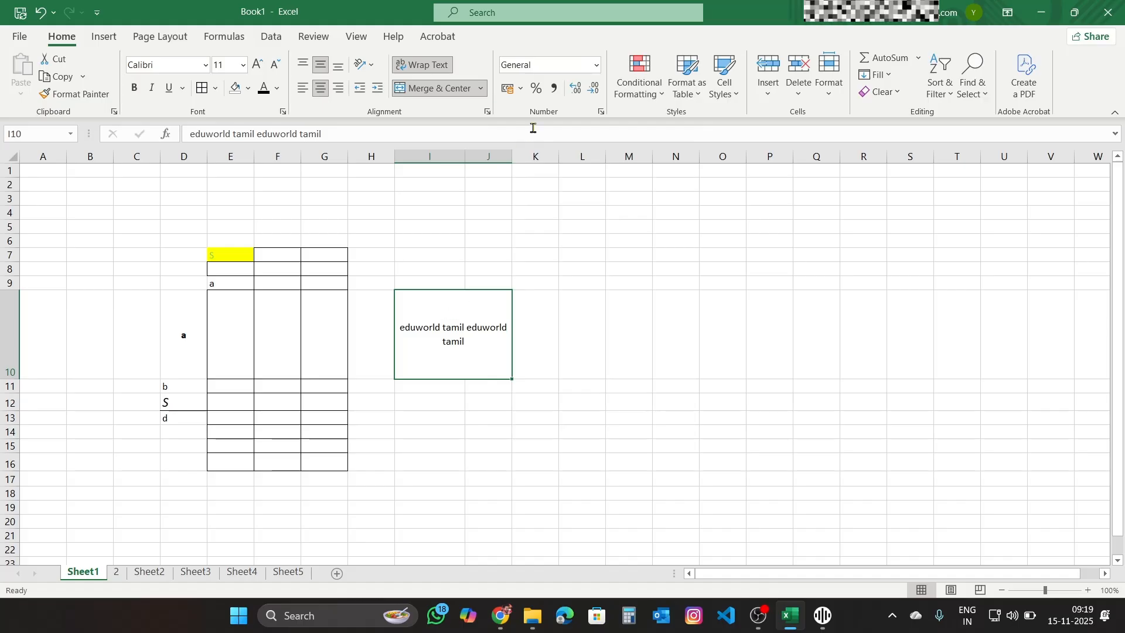
click(596, 69)
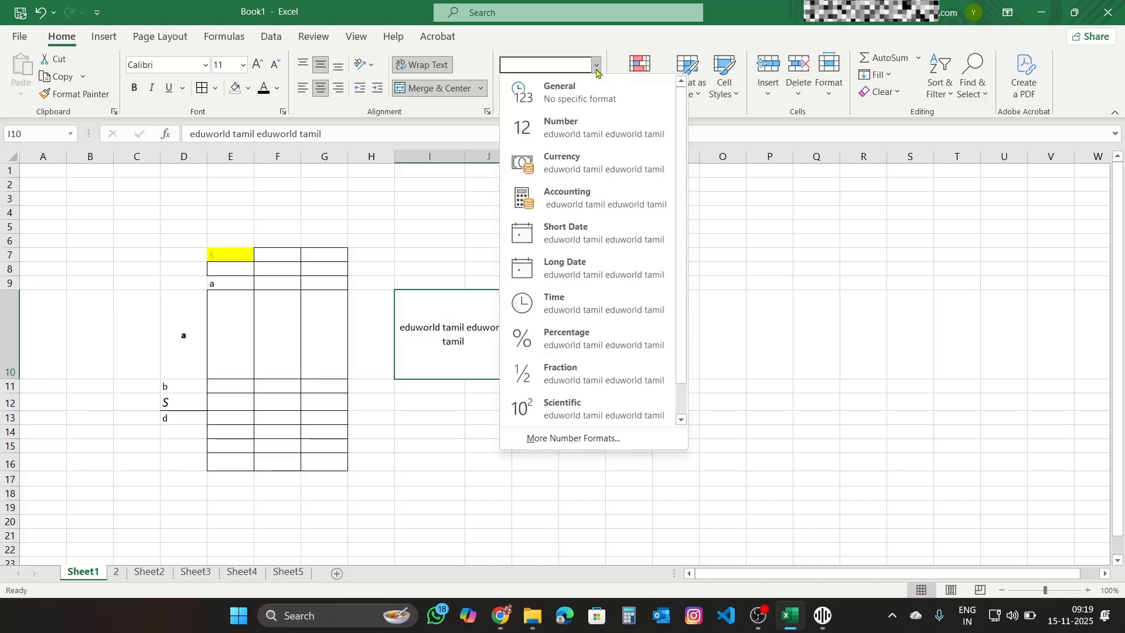
click(580, 91)
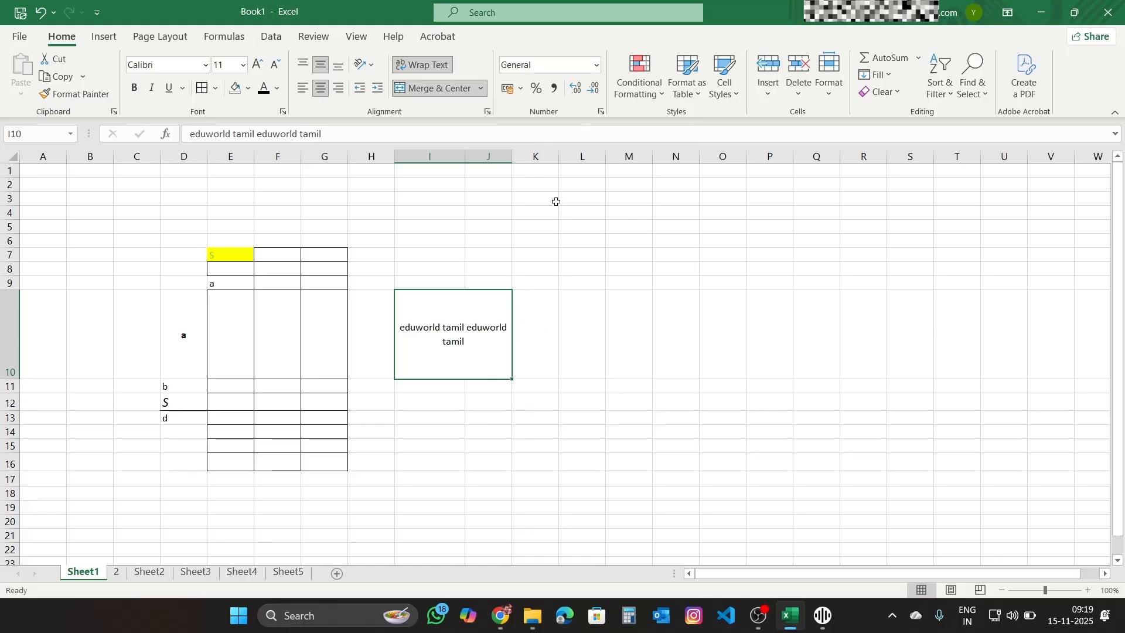
click(597, 70)
click(580, 135)
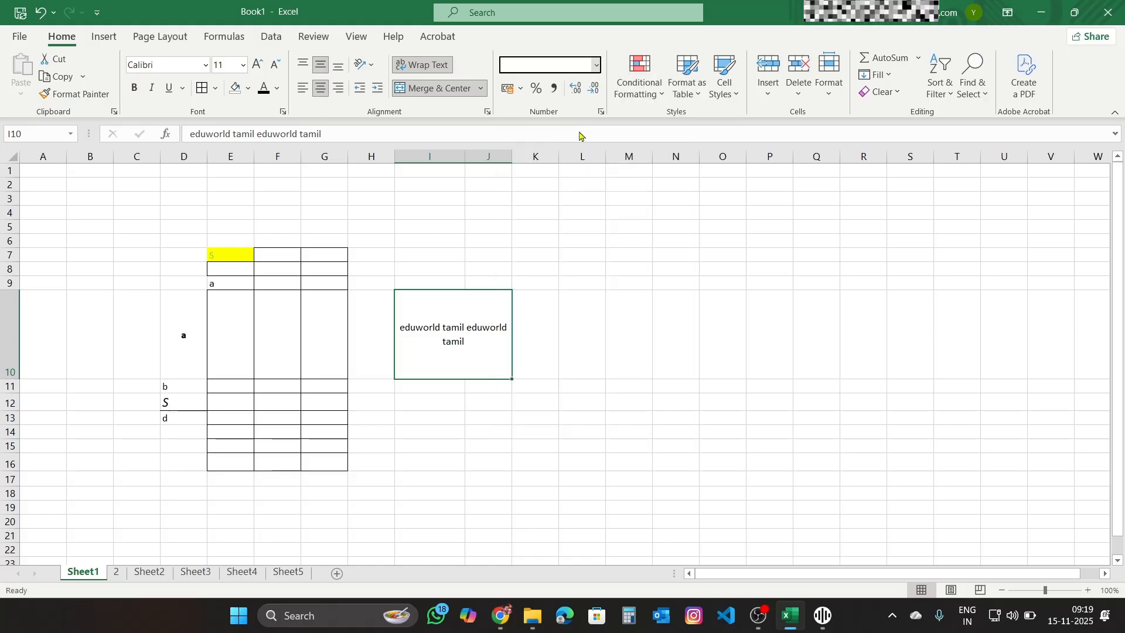
click(597, 68)
click(582, 161)
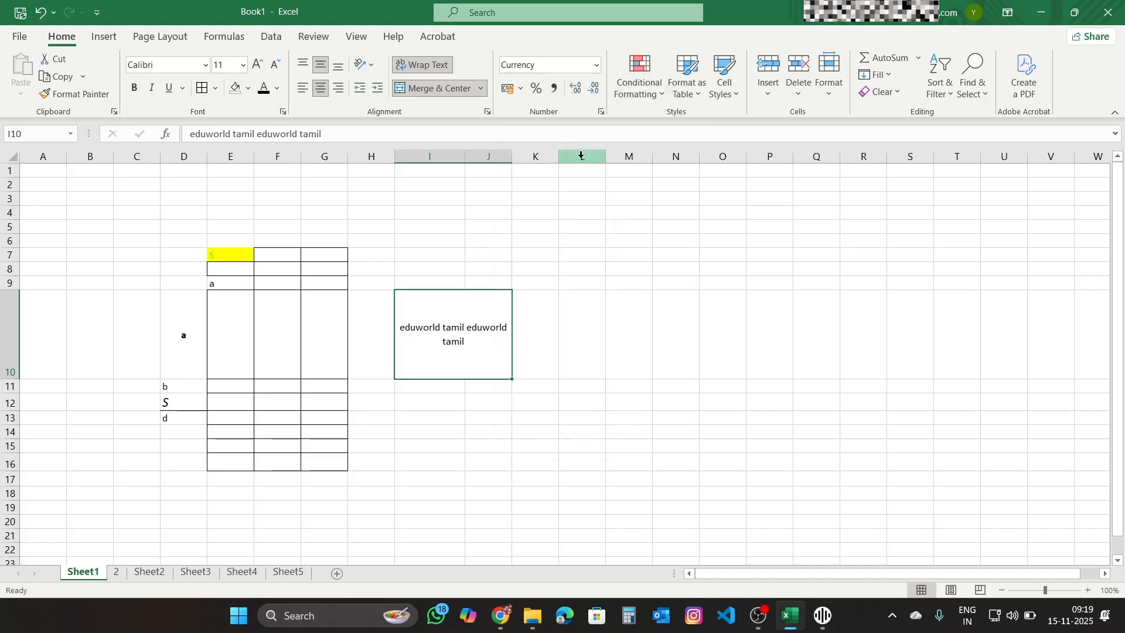
Step: Look through the available number formats, from General to Text, for the merged cell I10
click(598, 64)
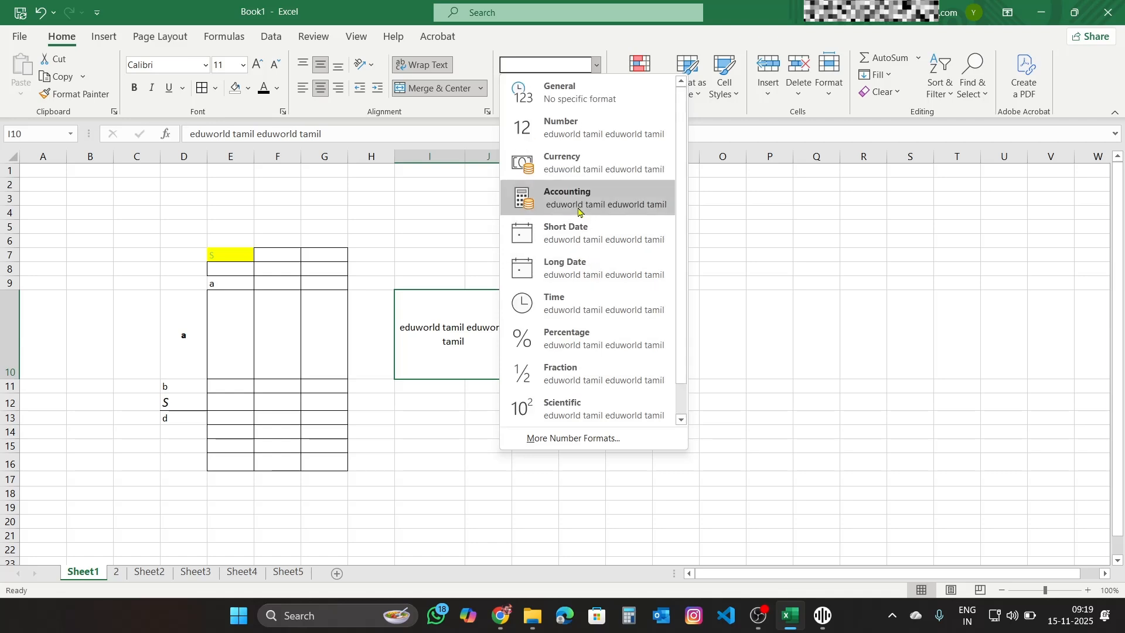
scroll(576, 370, down, 1)
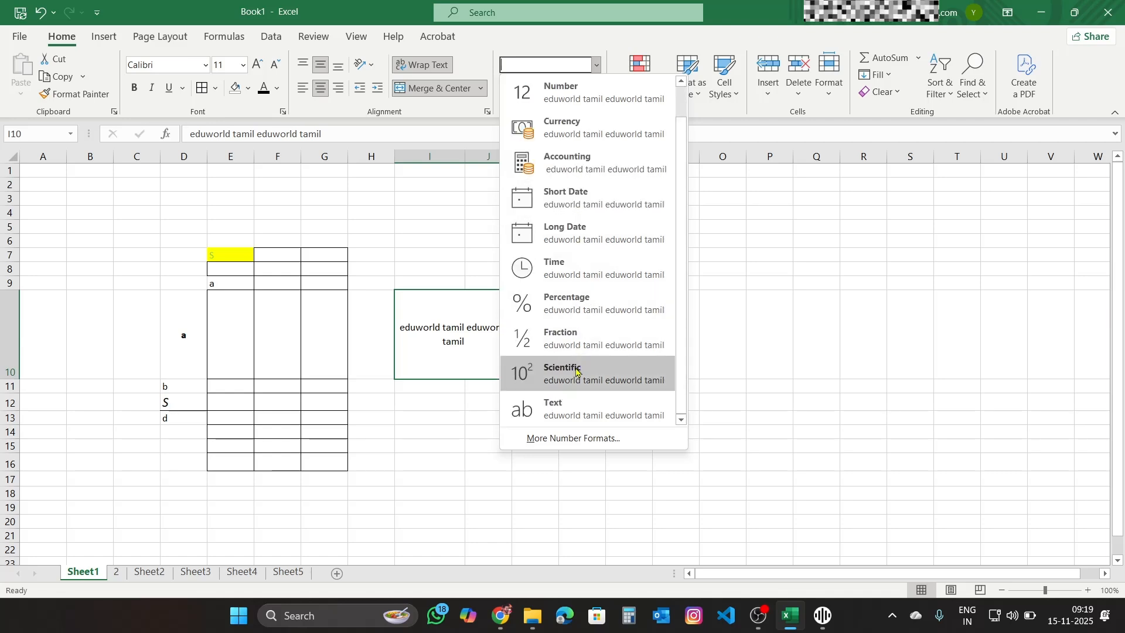
scroll(577, 294, up, 1)
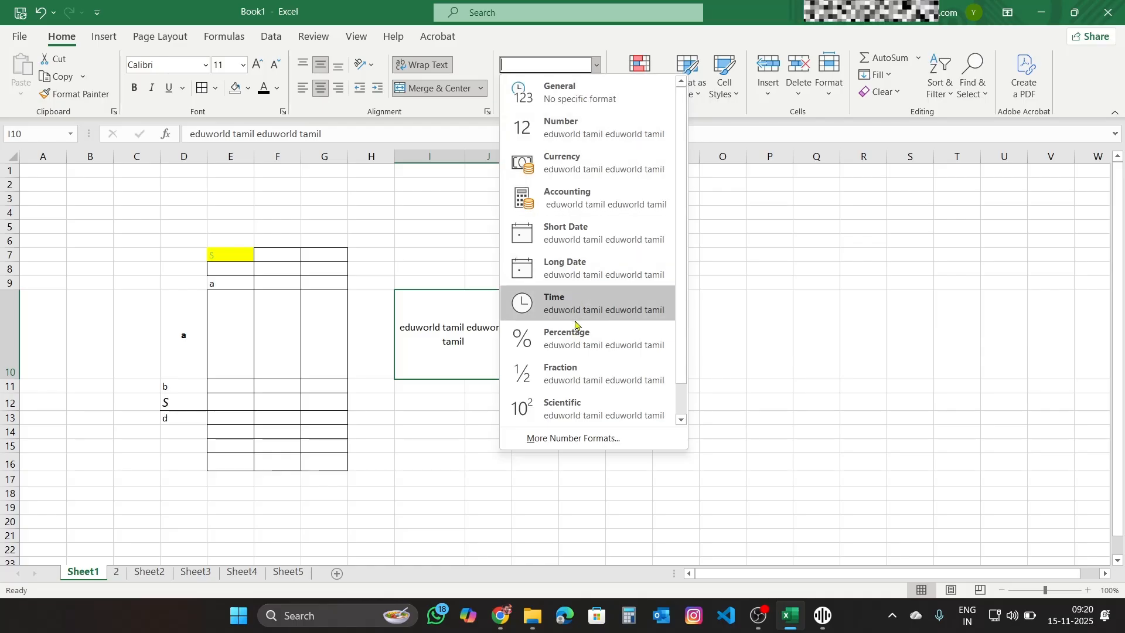
scroll(574, 324, down, 1)
scroll(575, 326, up, 1)
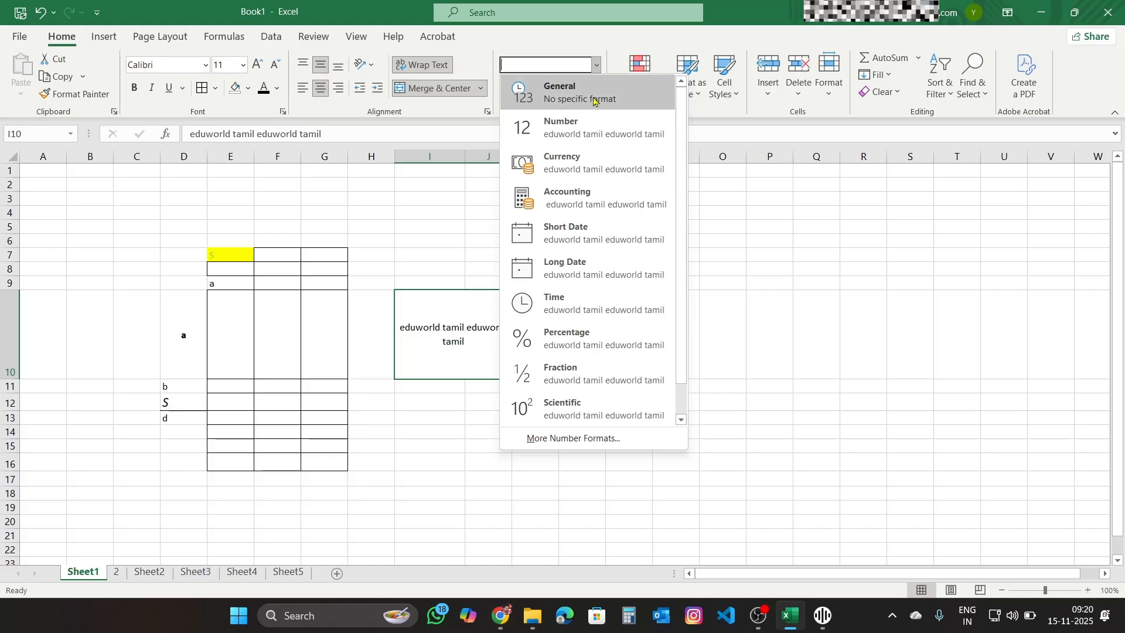
scroll(589, 290, down, 1)
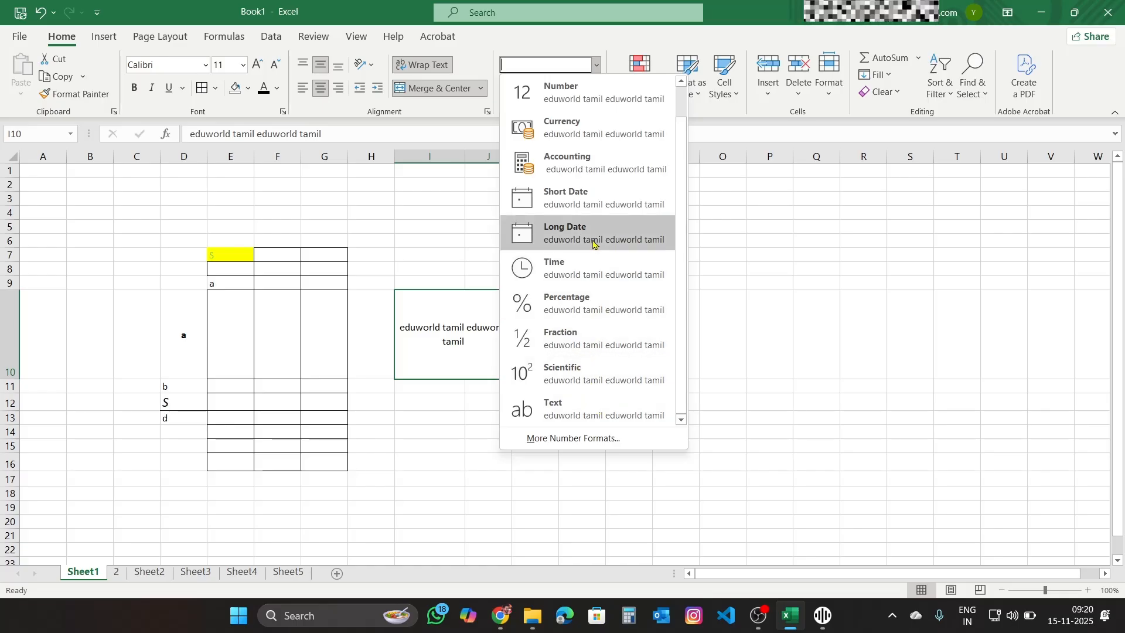
scroll(592, 244, up, 1)
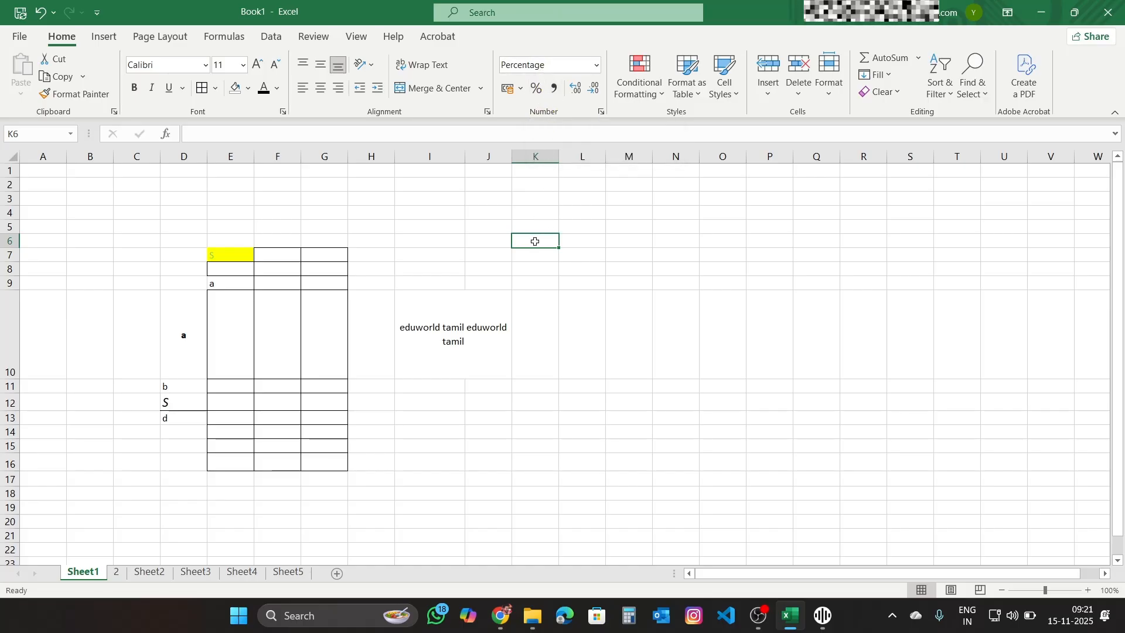
Step: Apply the comma style to cell K6 and enter 6.88888 in it
click(553, 92)
text(6)
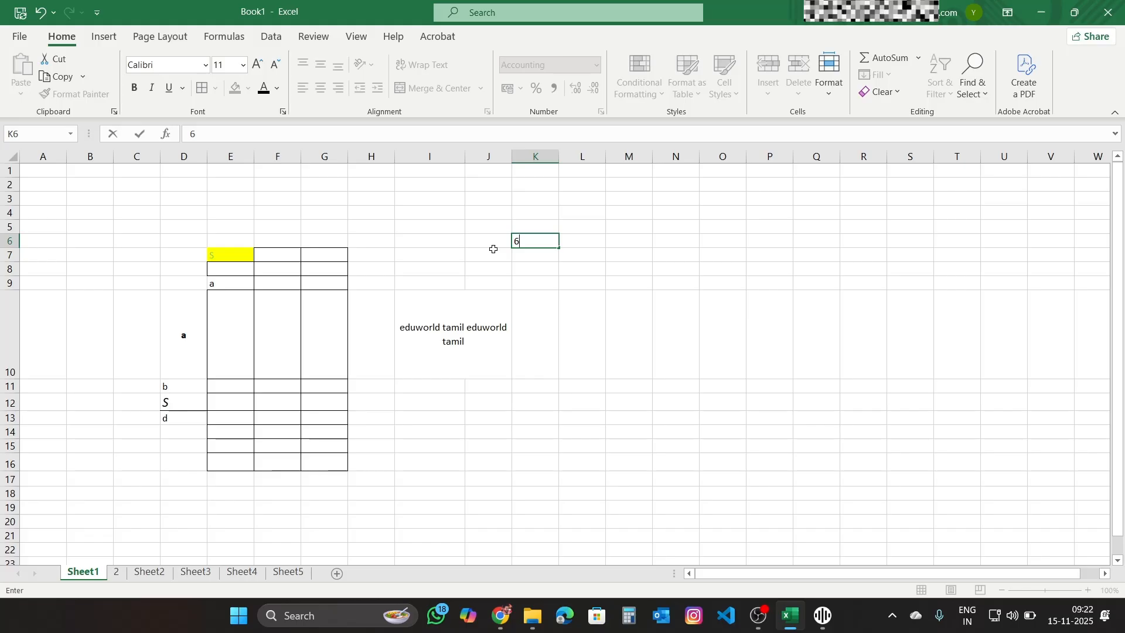
text(.88888)
click(625, 263)
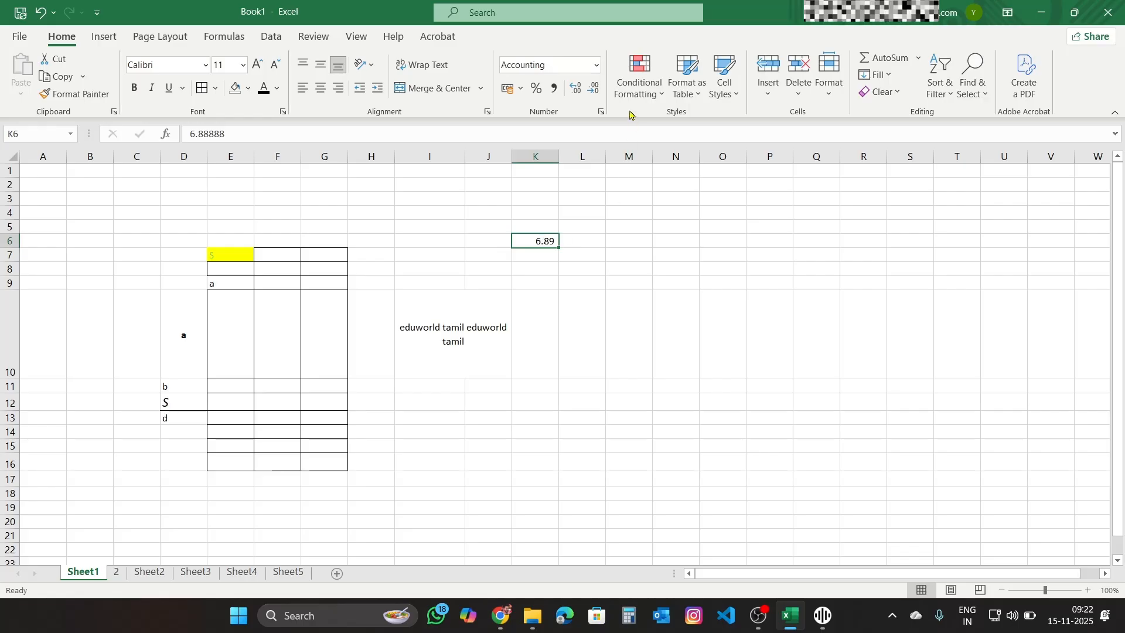
Step: Reduce the decimals of cell K6 to one, extend them to five, and return them to two
click(590, 90)
click(574, 90)
click(574, 90)
click(574, 89)
click(574, 90)
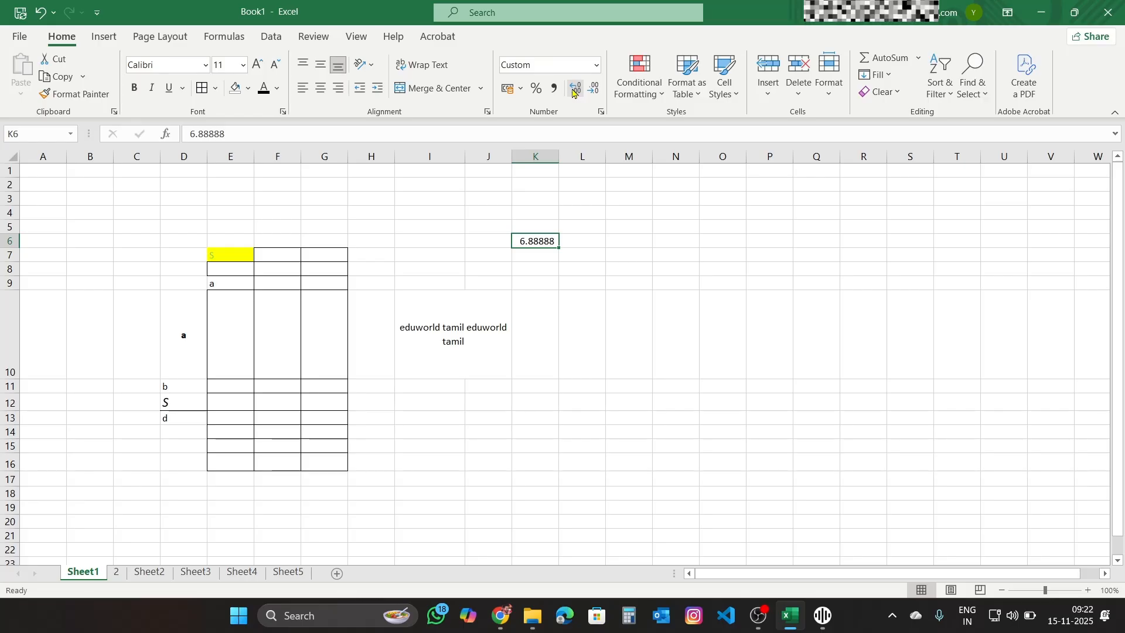
click(593, 89)
click(593, 89)
click(593, 89)
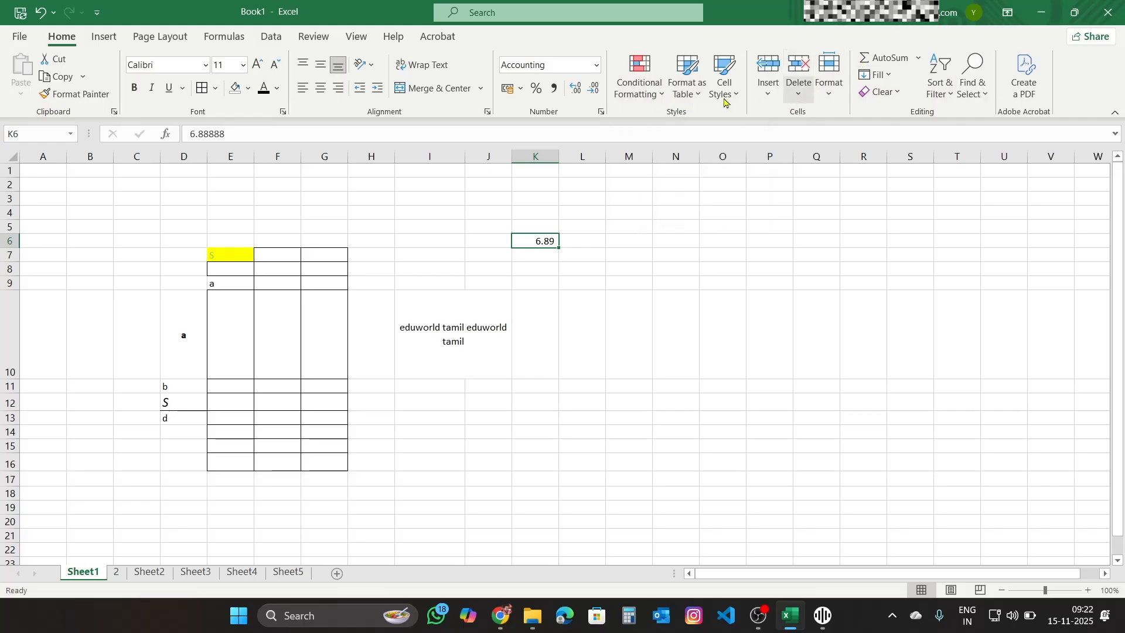
Step: Format range K6:M8 as a table with headers in the light style with a black header row, and stretch the table downward
click(688, 89)
drag(533, 241, 642, 269)
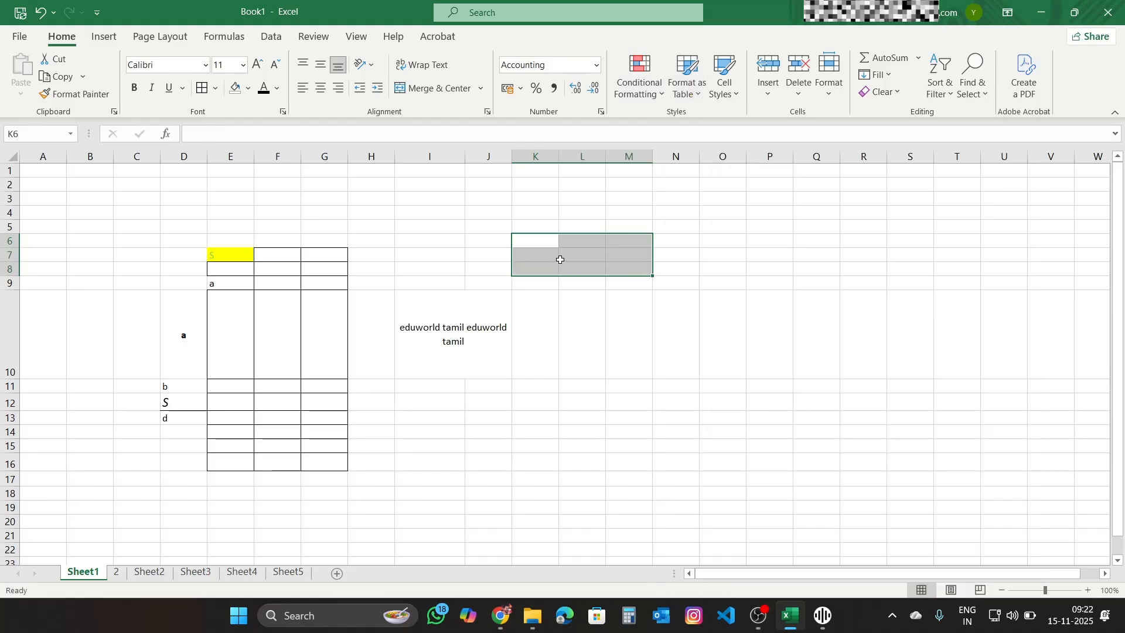
click(684, 85)
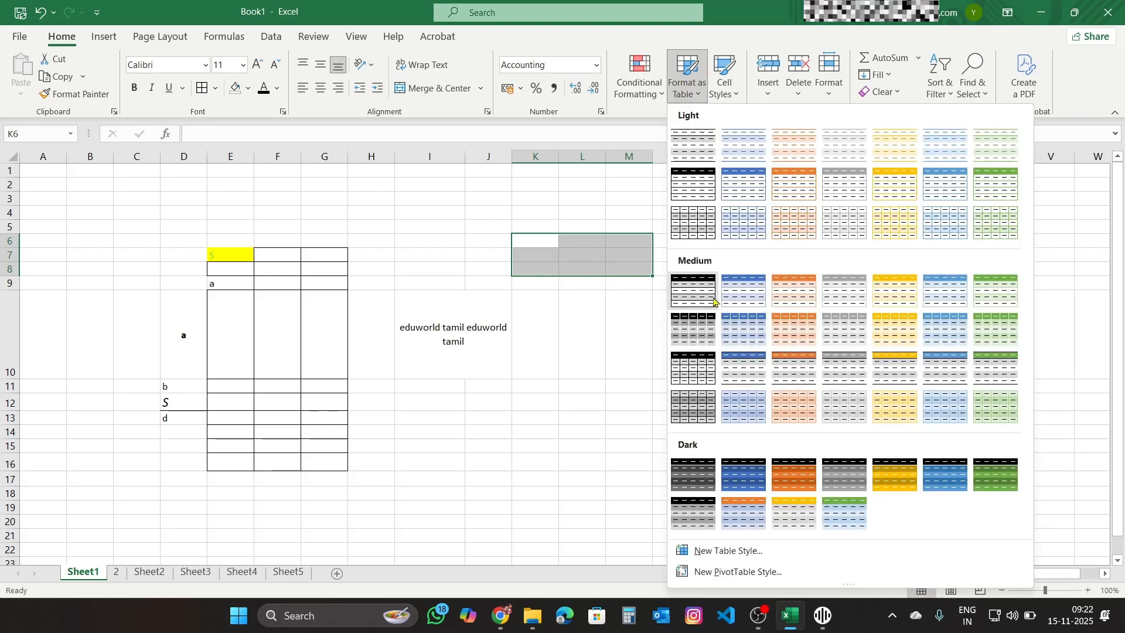
click(706, 188)
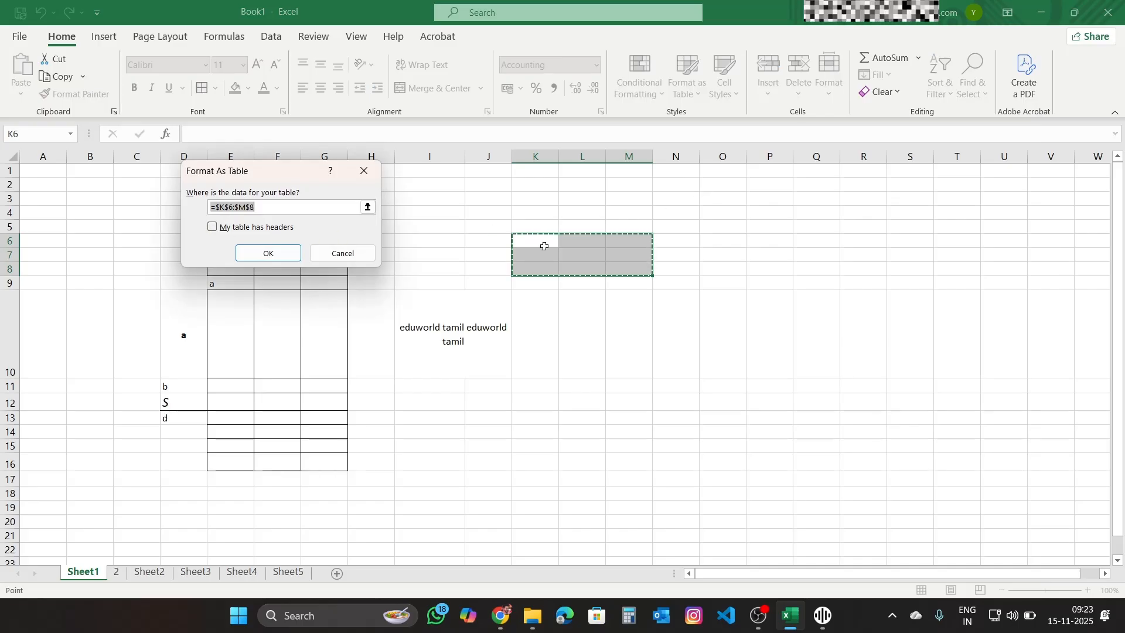
click(214, 229)
click(213, 229)
click(263, 254)
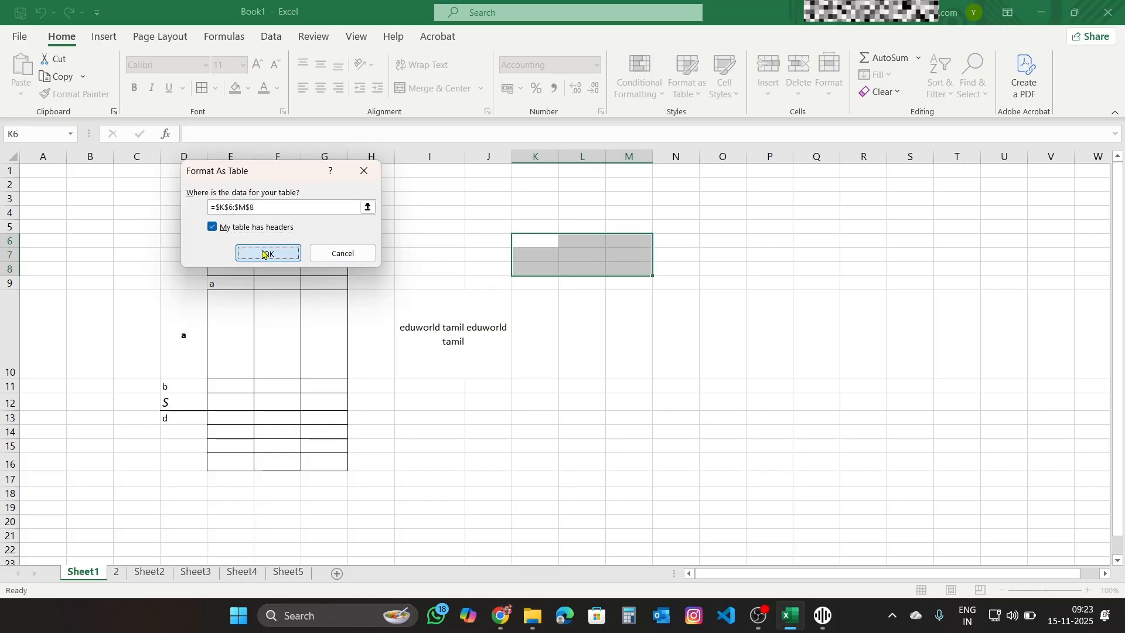
click(580, 282)
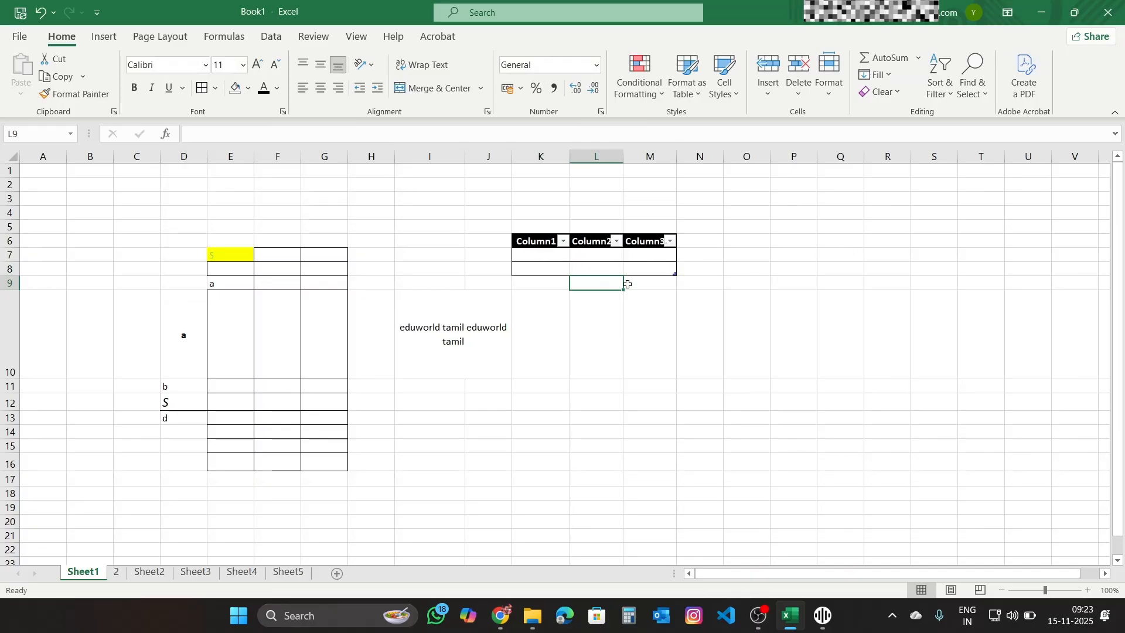
drag(674, 275, 697, 372)
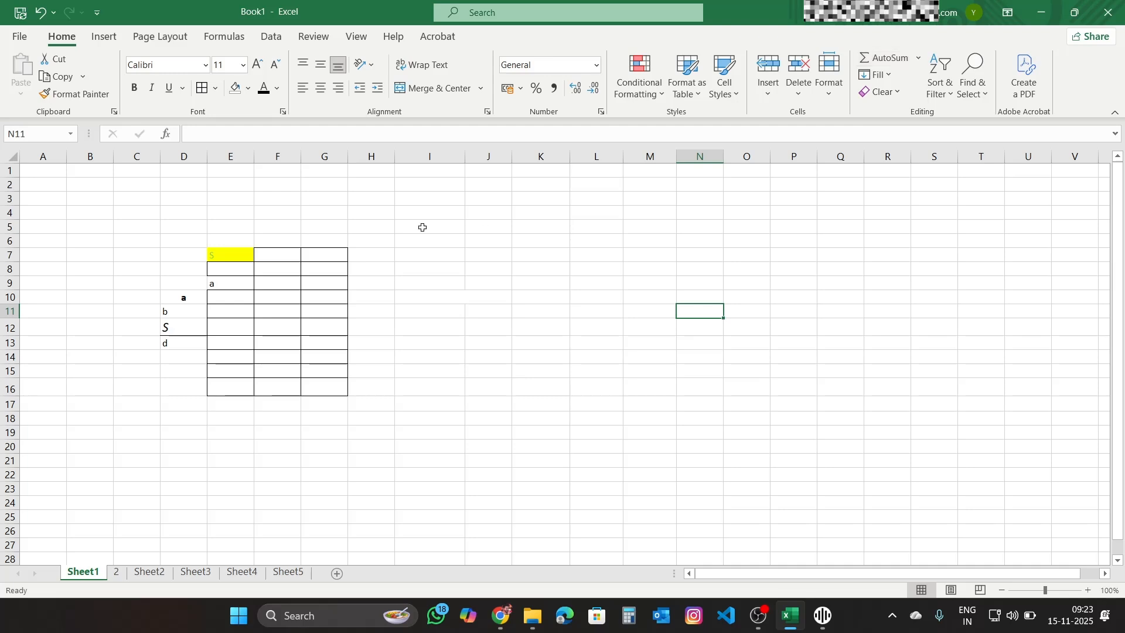
Step: Enter the numbers 1 to 5 down cells G7 to G11
click(329, 257)
text(1)
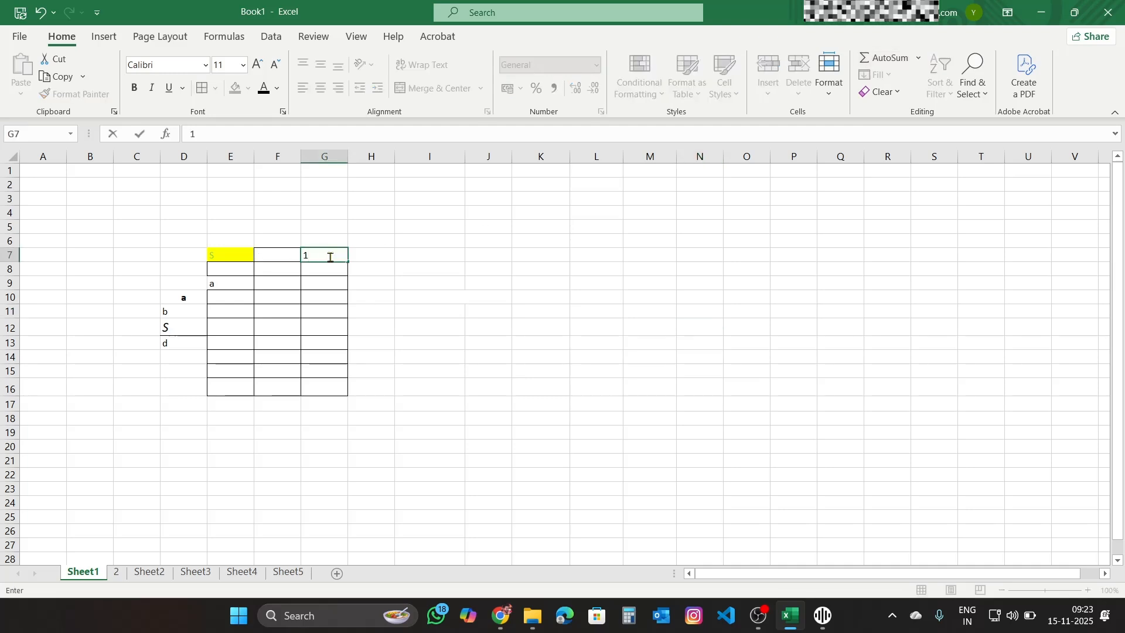
key(Return)
text(2)
key(Return)
text(3)
key(Return)
text(4)
key(Return)
text(5)
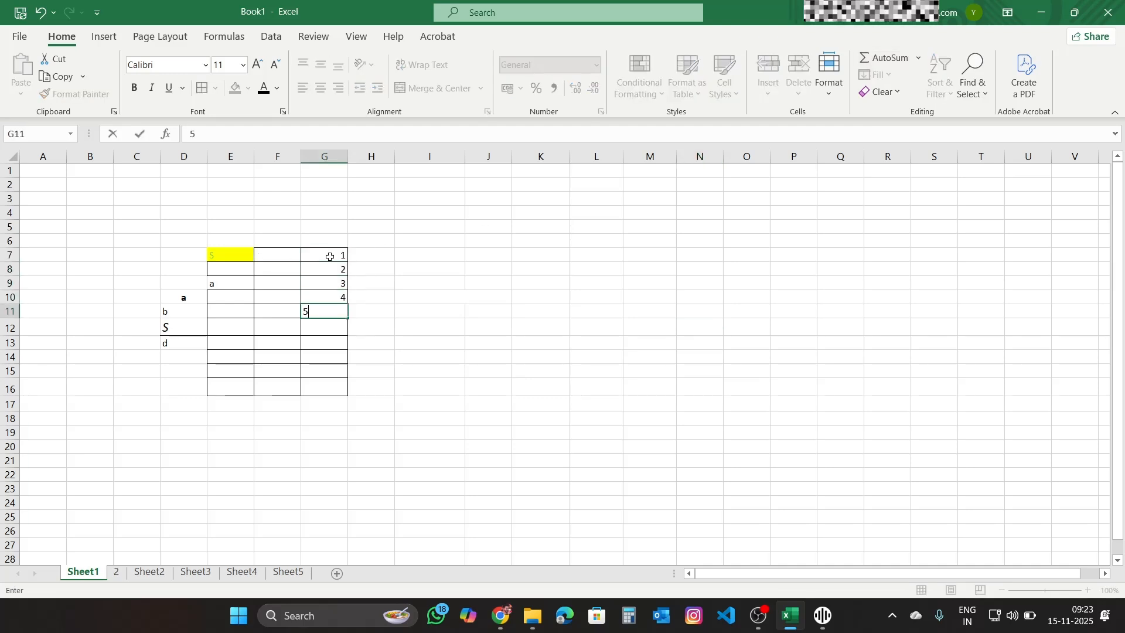
key(Return)
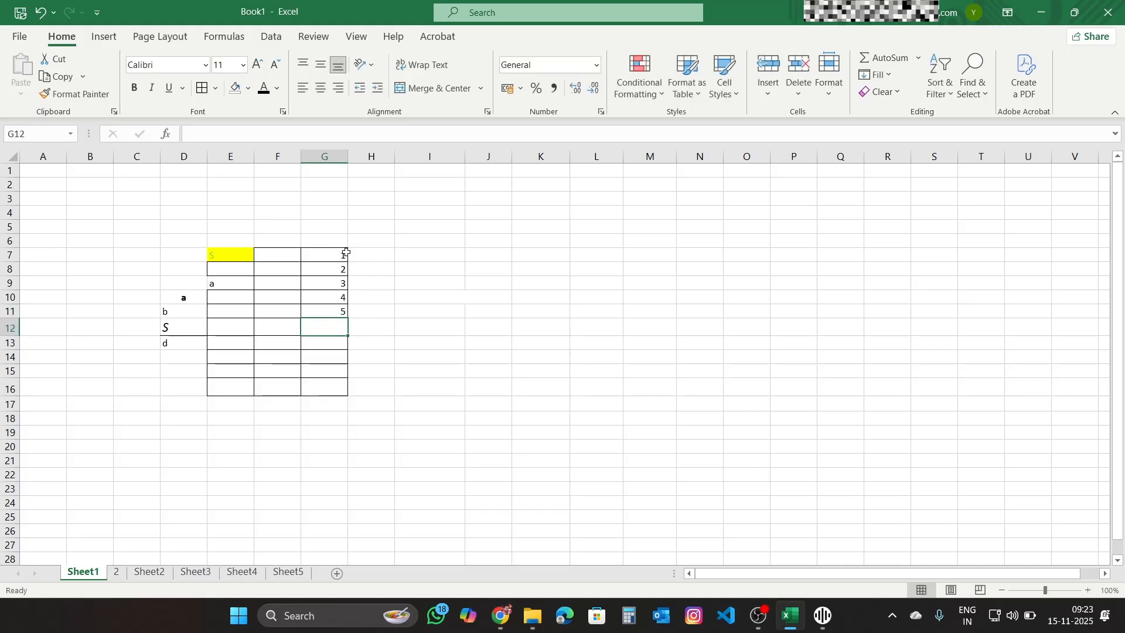
Step: Add up G7:G11 in cell G12 with the AutoSum function
drag(346, 253, 342, 312)
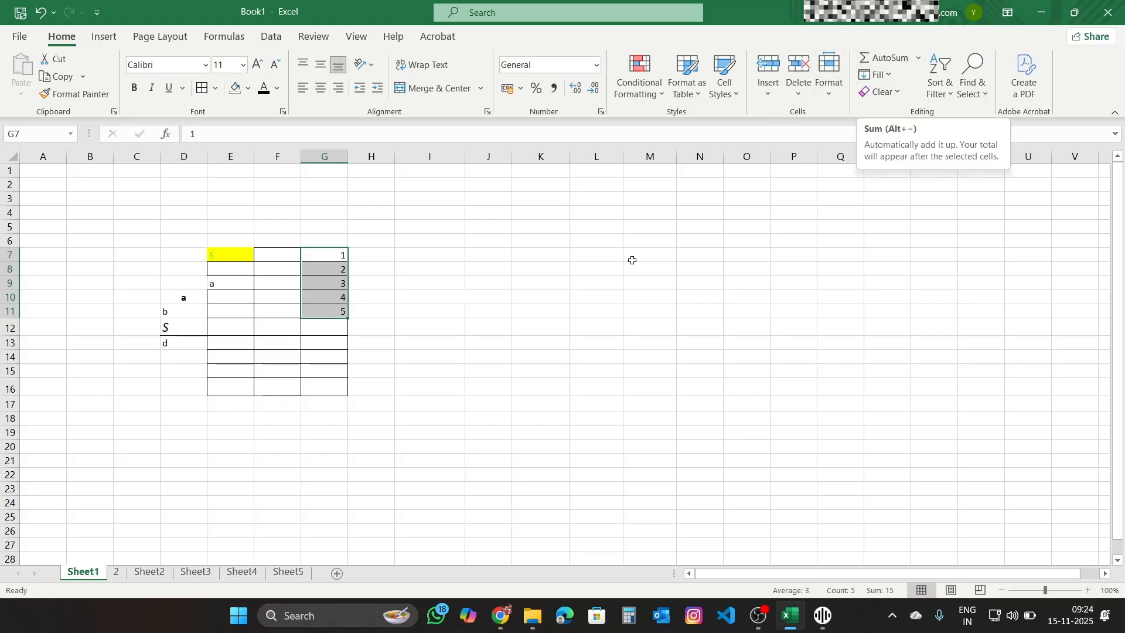
click(324, 328)
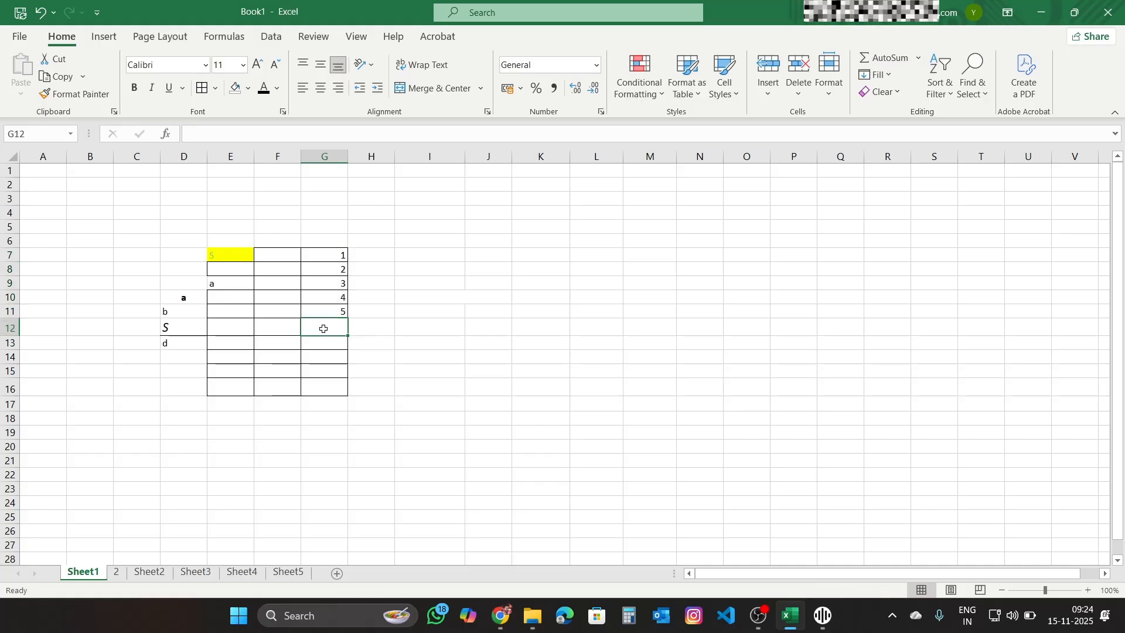
click(883, 57)
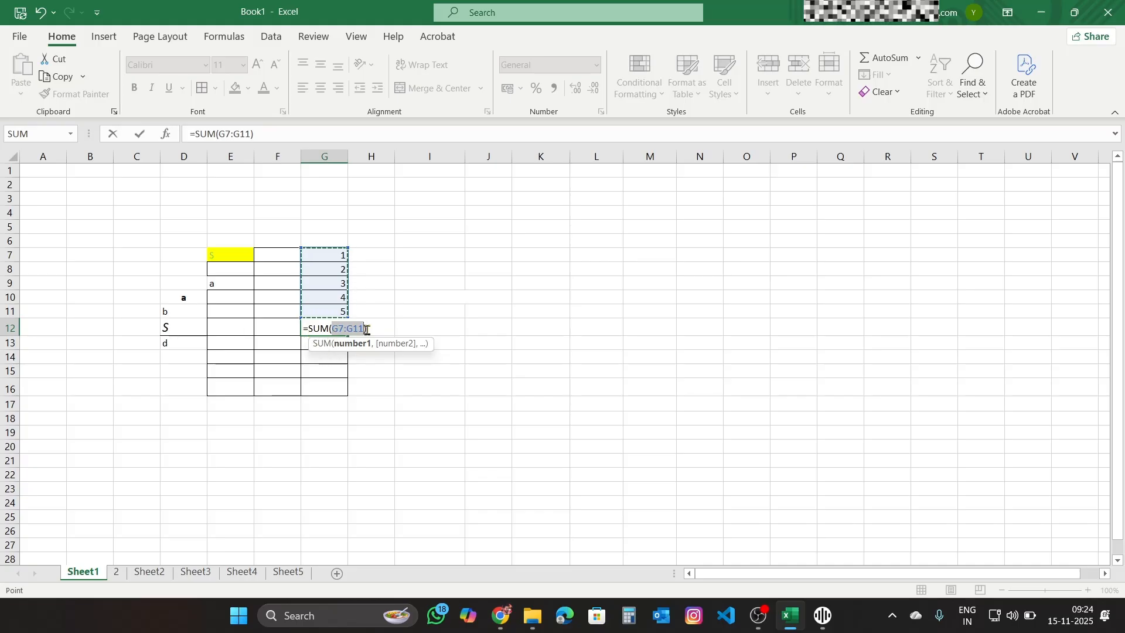
key(ctrl+Return)
drag(338, 257, 344, 319)
click(342, 326)
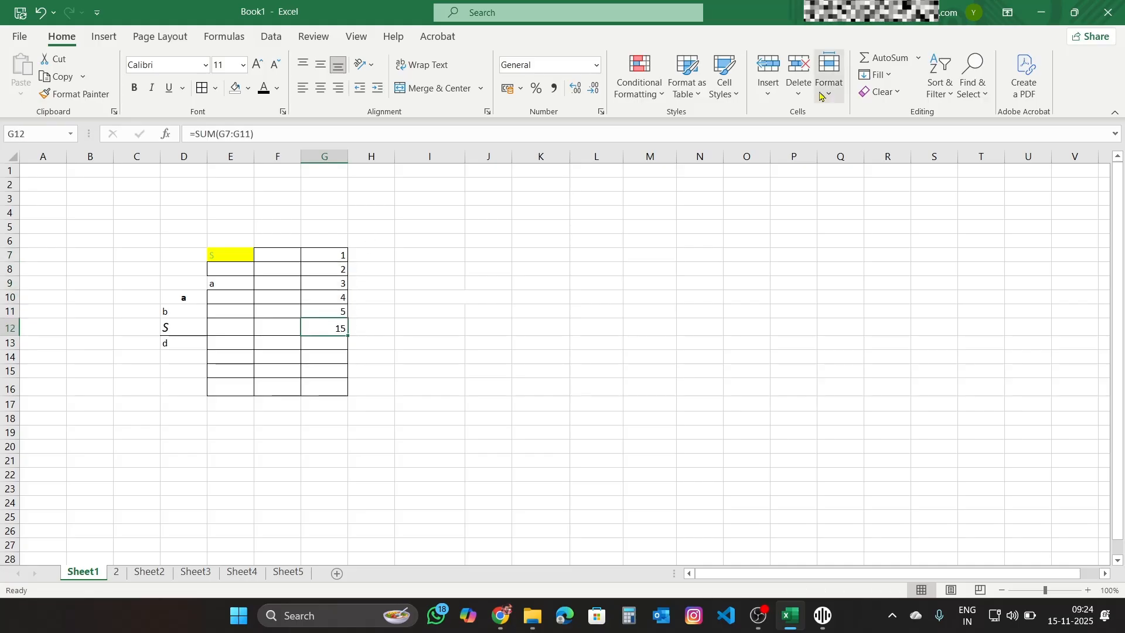
Step: Replace the sum in cell G12 with the AutoSum Average of G7:G11
click(919, 59)
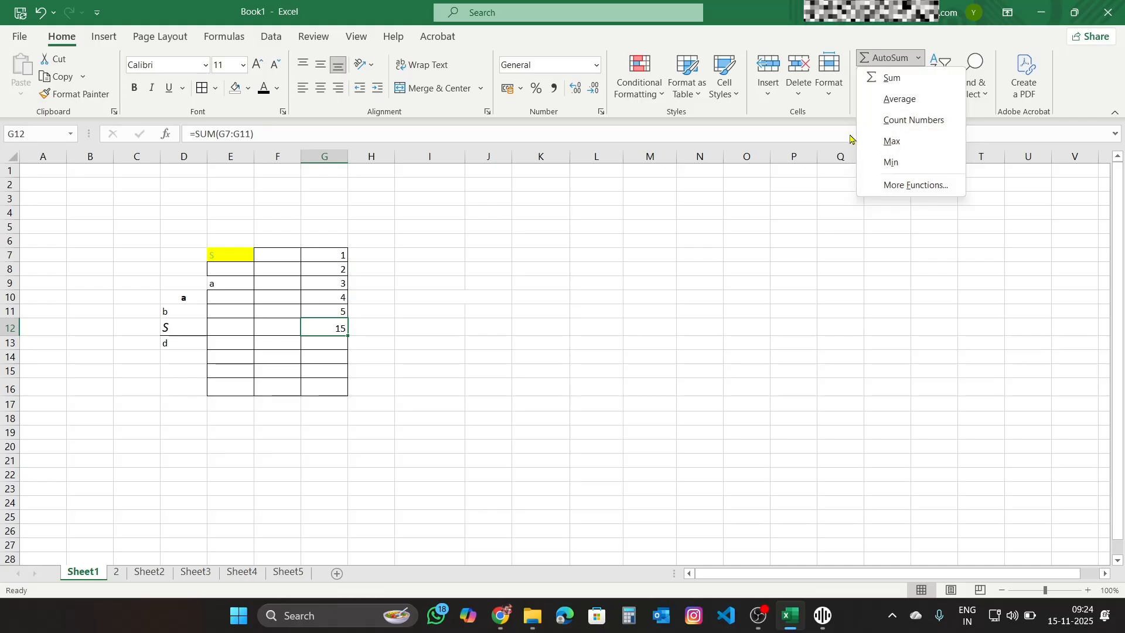
click(913, 109)
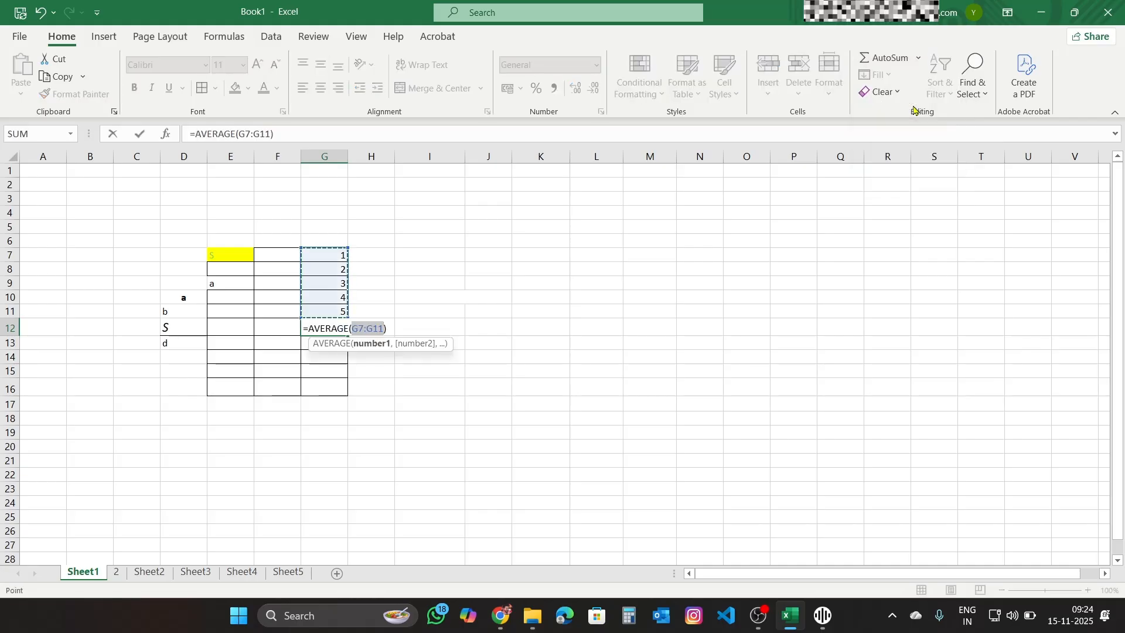
key(Return)
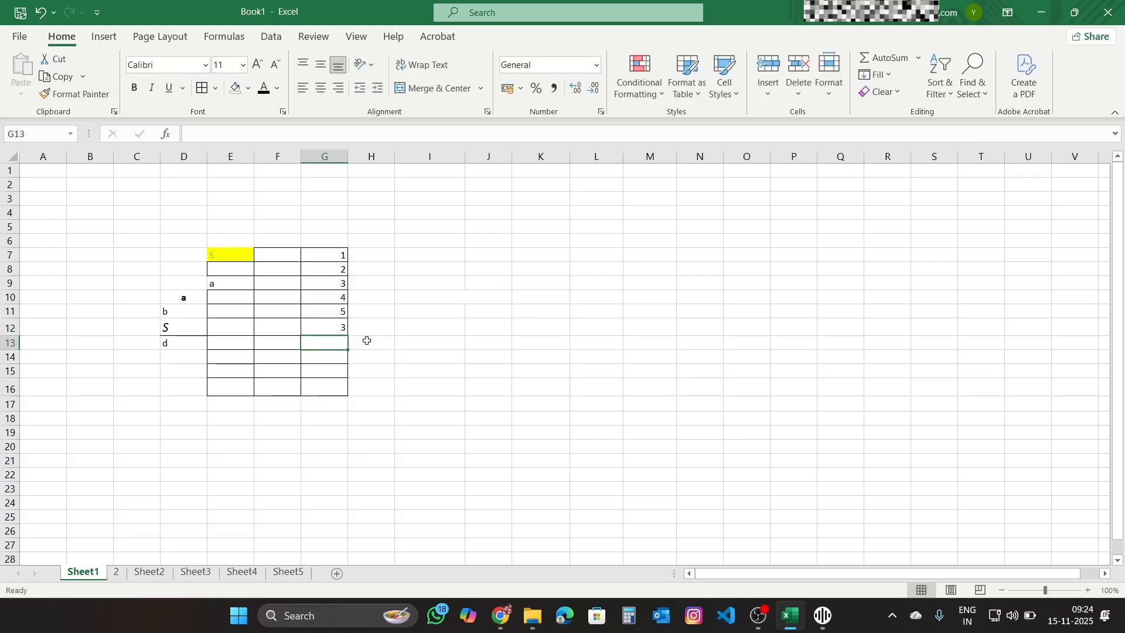
drag(335, 254, 342, 312)
click(340, 330)
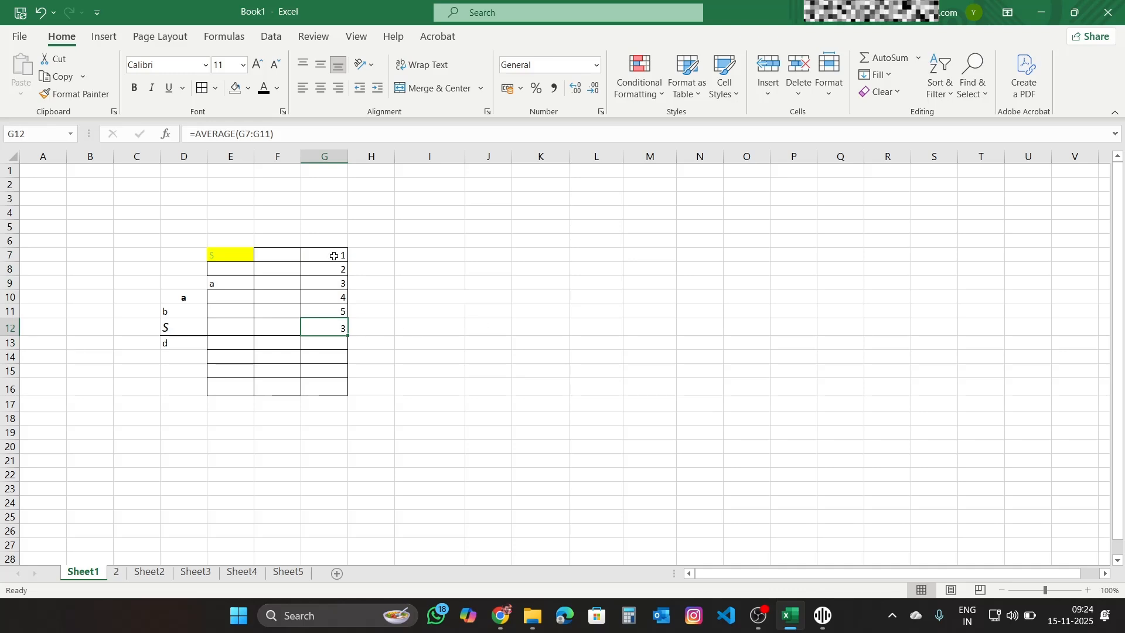
drag(339, 254, 341, 312)
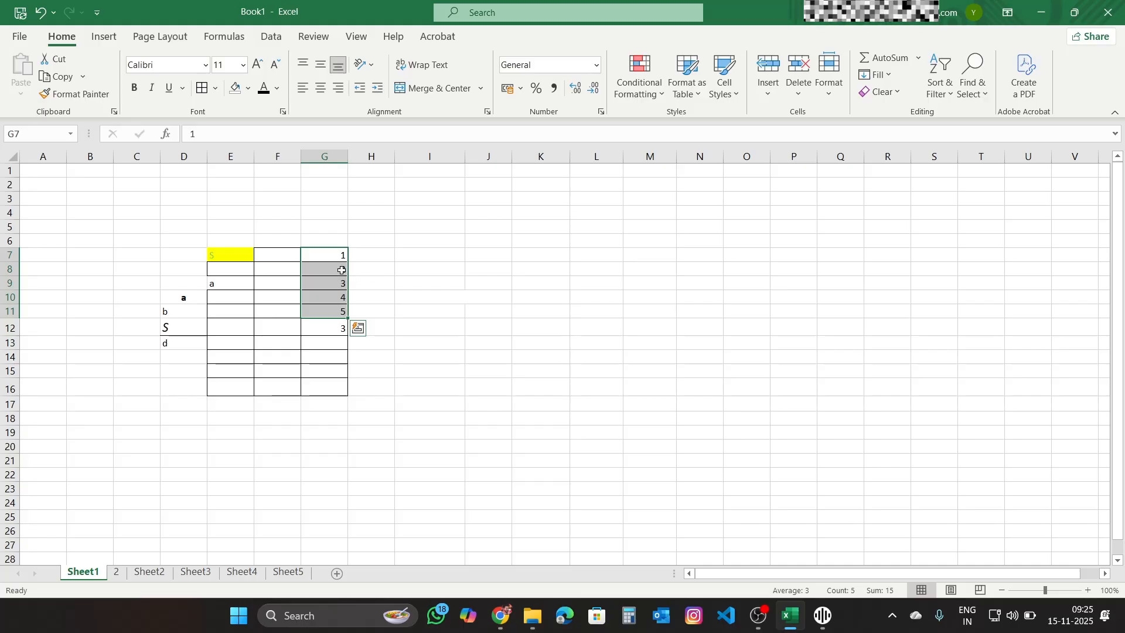
click(336, 332)
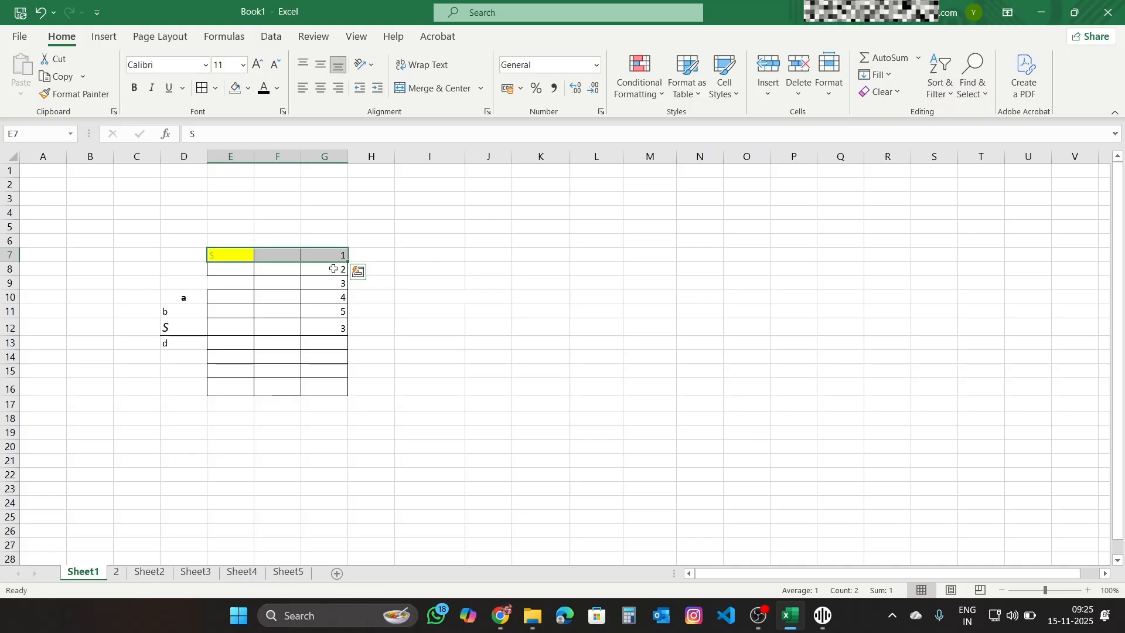
Step: Change the value of cell G8 to 8 and check the average formula in G12
drag(338, 254, 335, 329)
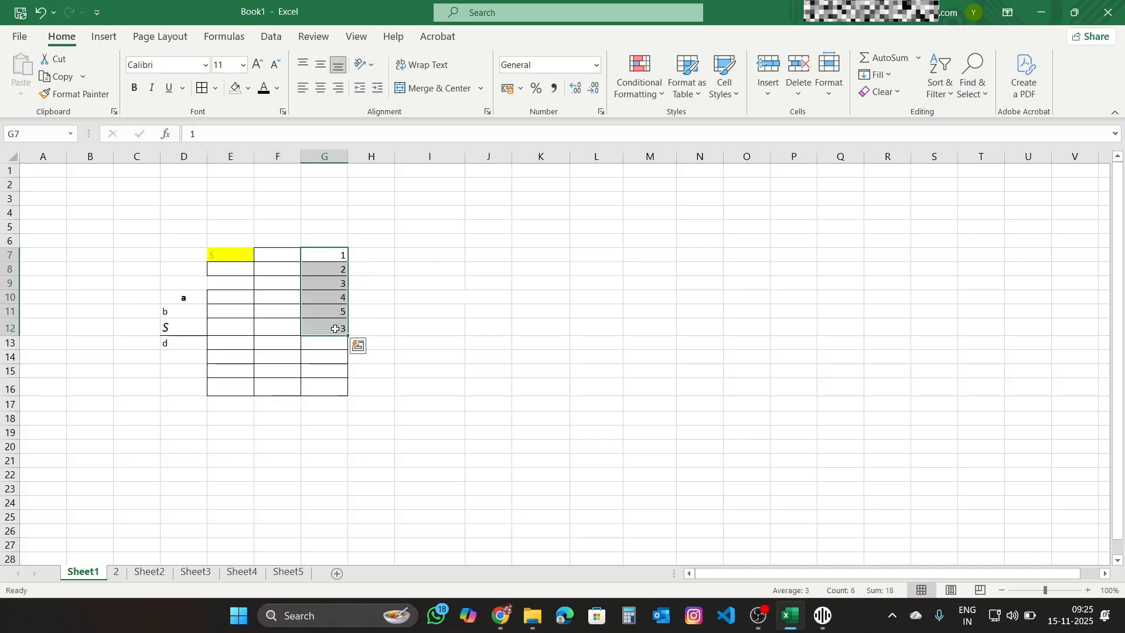
click(336, 274)
text(8)
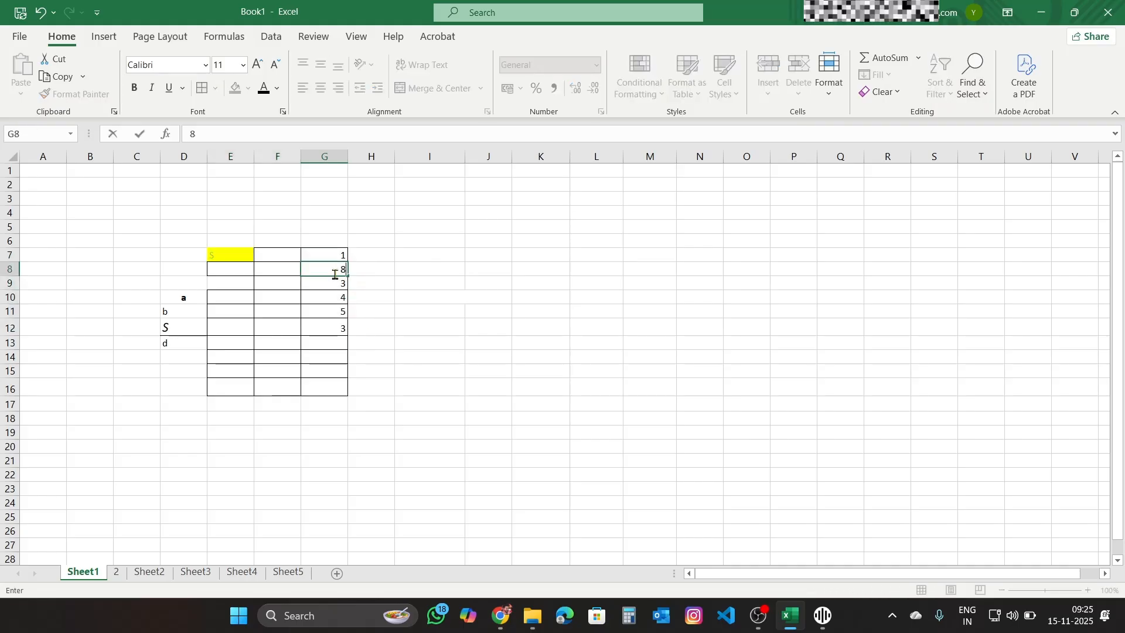
click(340, 300)
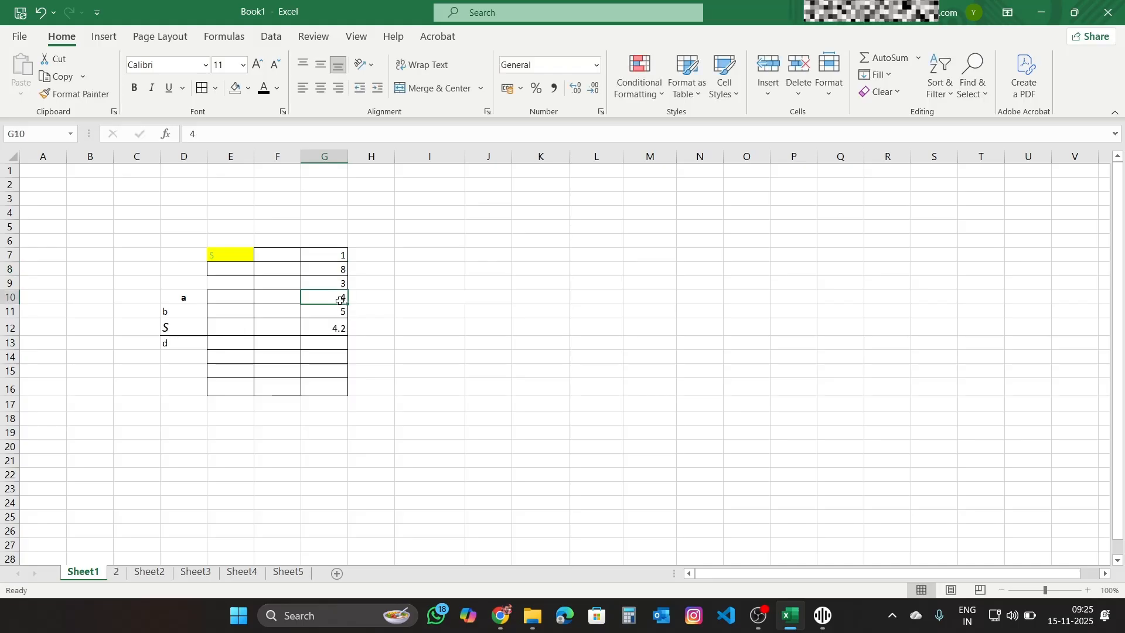
click(340, 326)
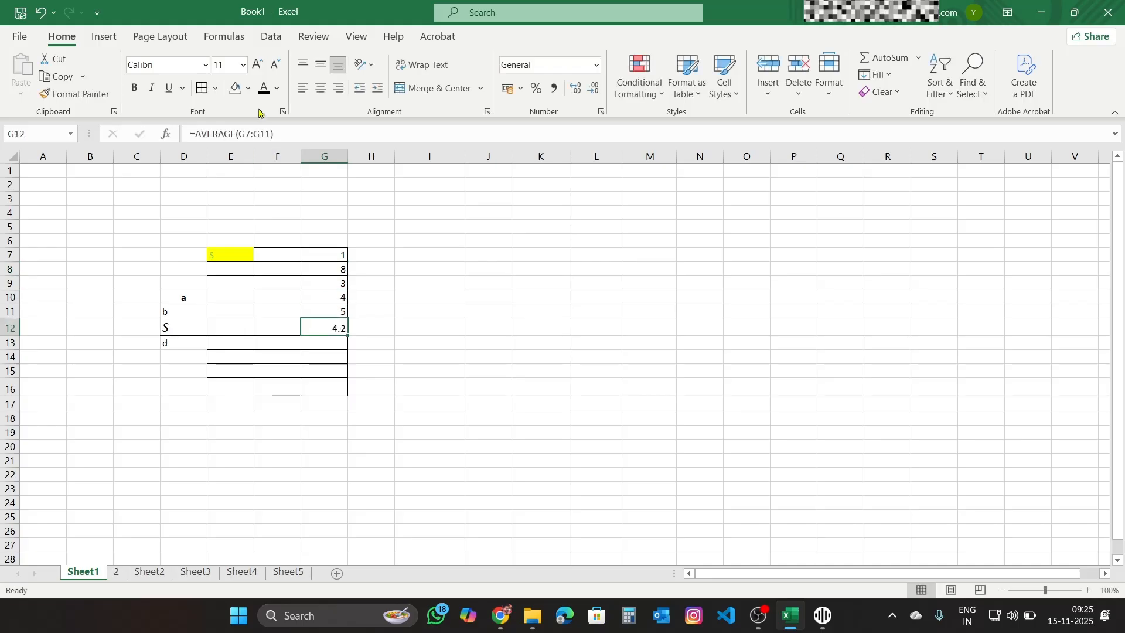
Step: Clear the average formula from cell G12, then enter 7 in G12 and 2 in G13
click(274, 134)
drag(274, 133, 172, 133)
key(BackSpace)
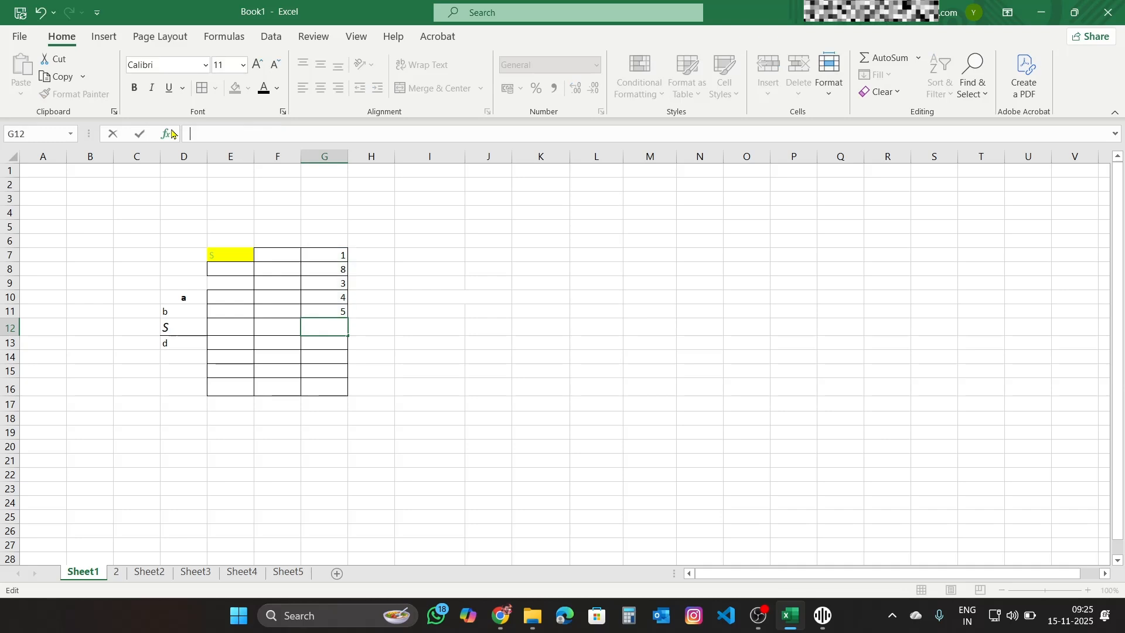
click(329, 282)
click(335, 321)
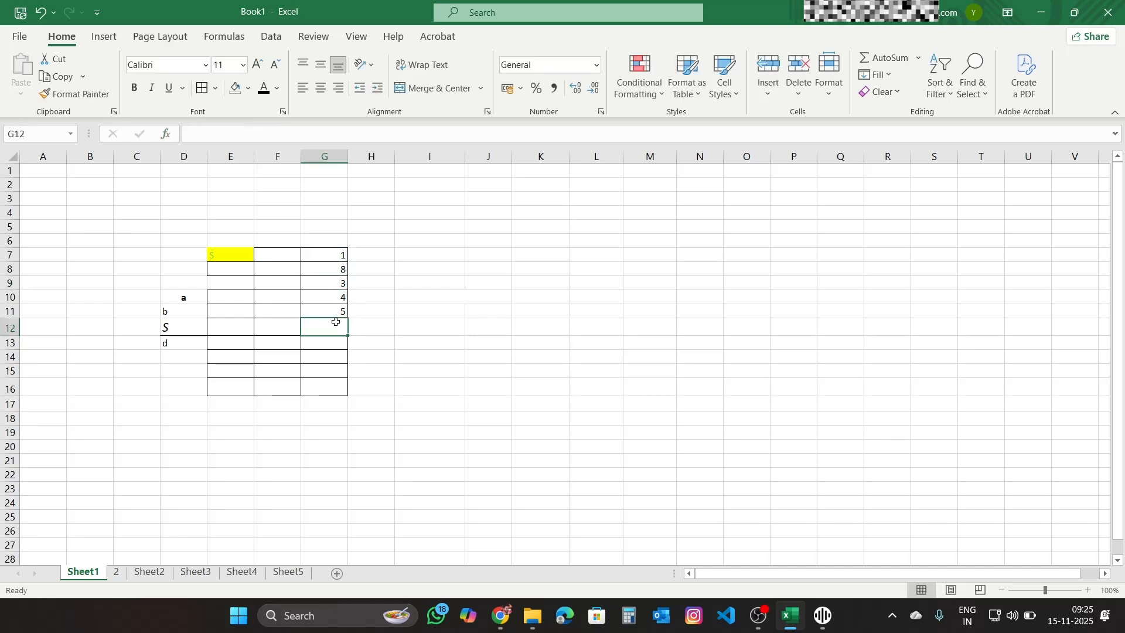
text(7)
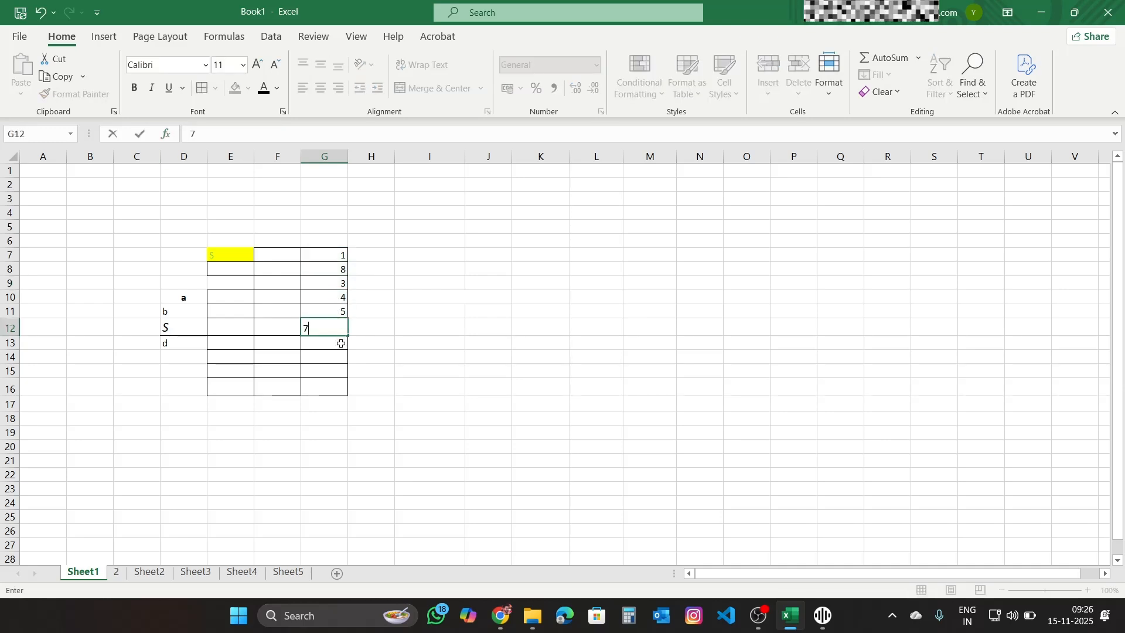
click(341, 343)
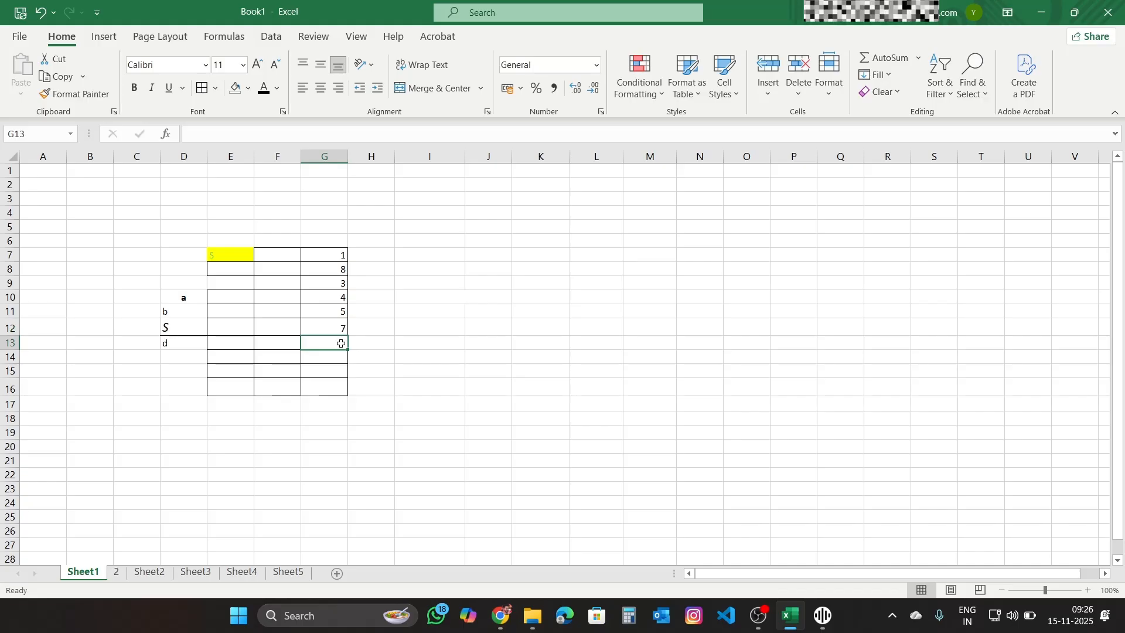
text(2)
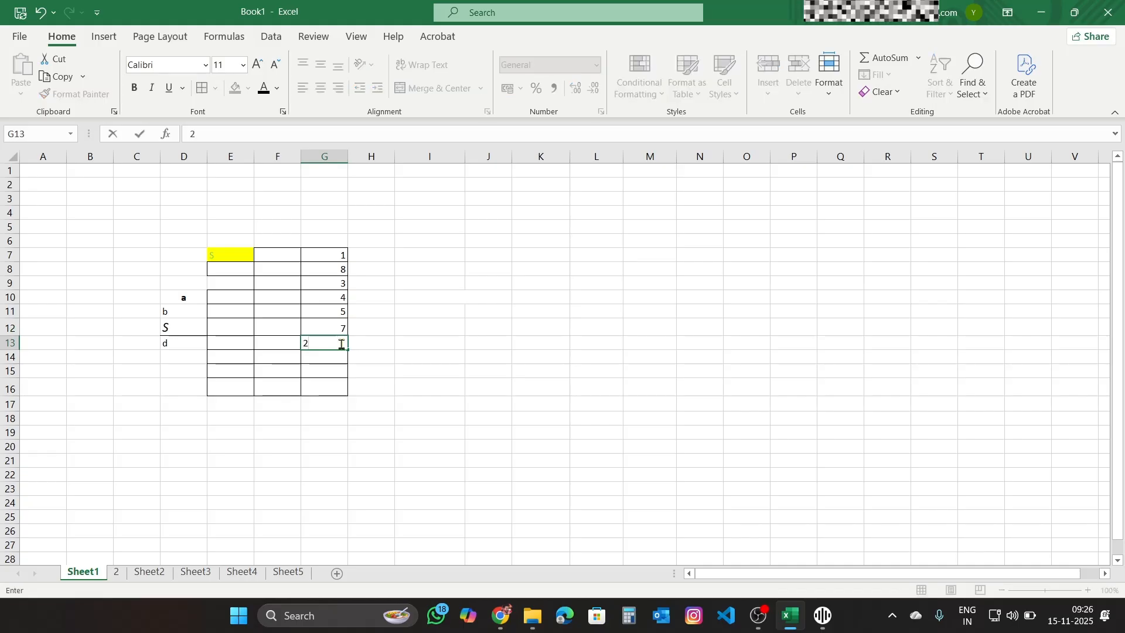
click(340, 370)
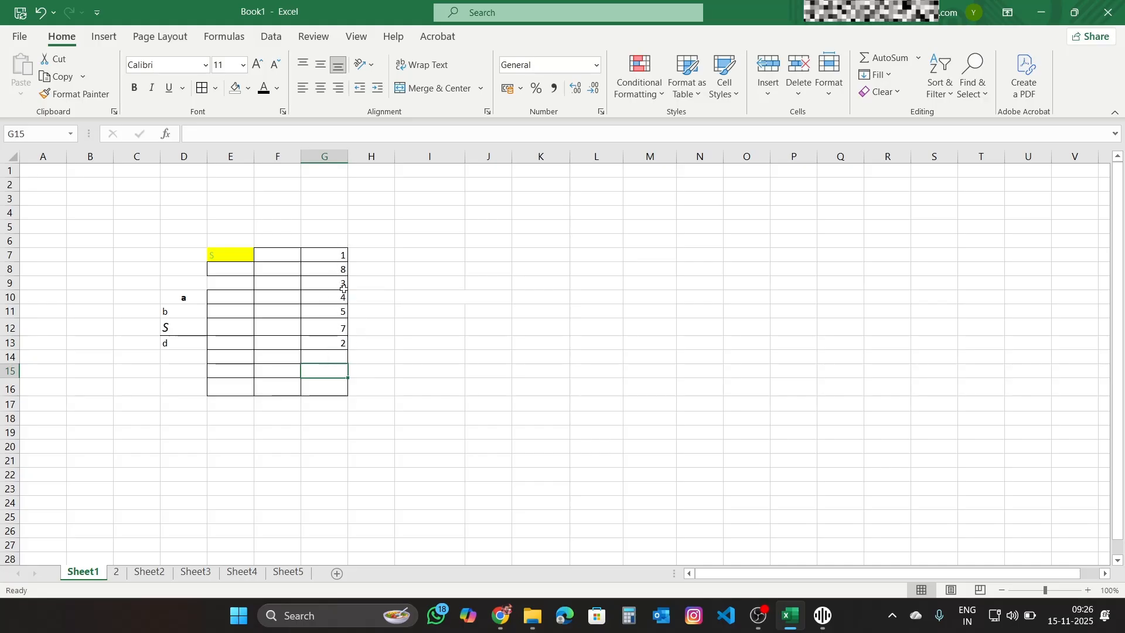
Step: Sort range G7:G13 from smallest to largest, and re-sort it from largest to smallest
drag(340, 256, 340, 343)
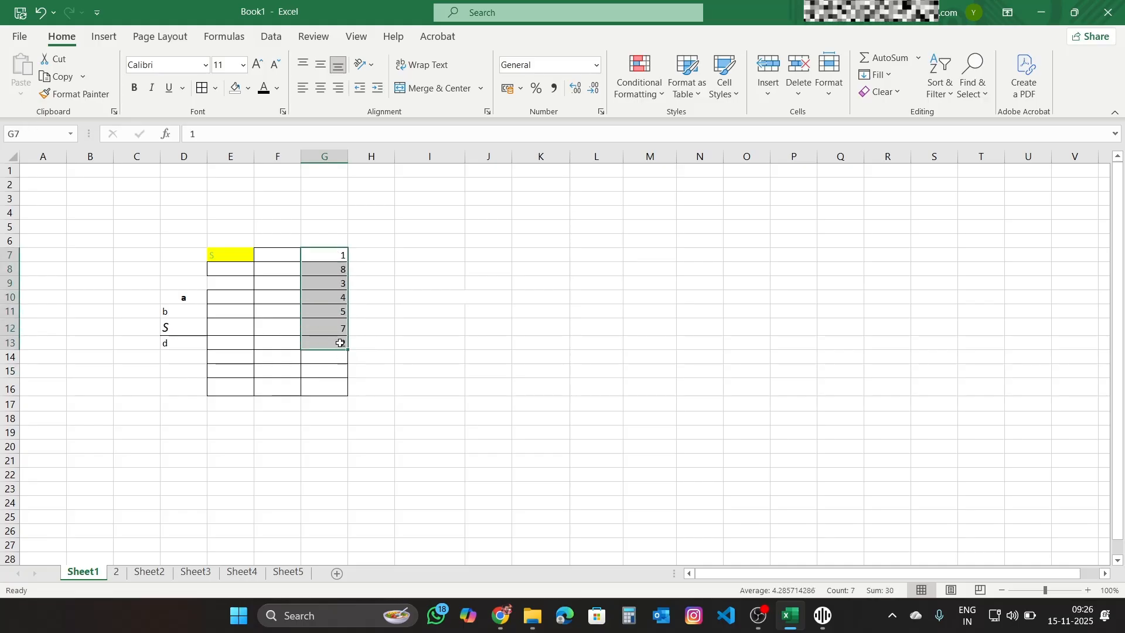
click(940, 75)
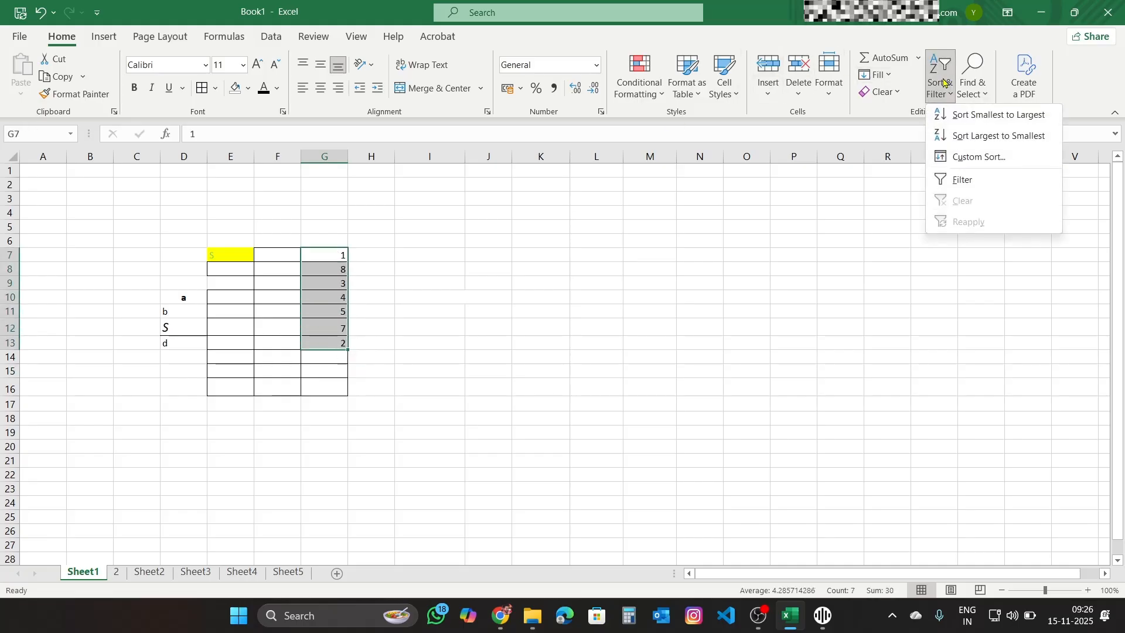
click(968, 117)
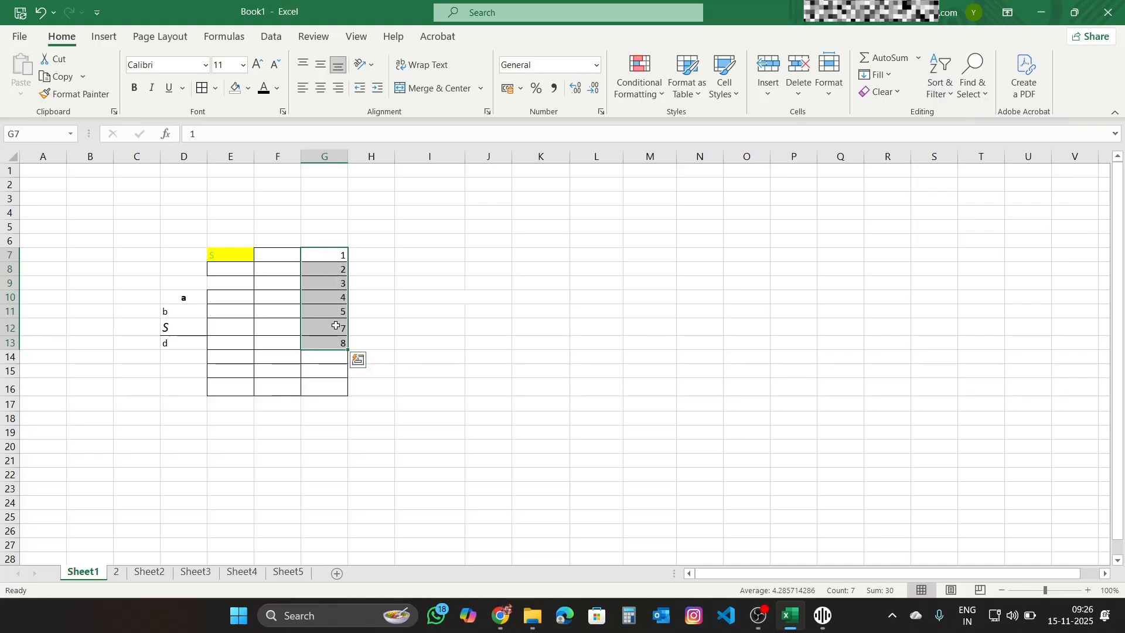
click(940, 79)
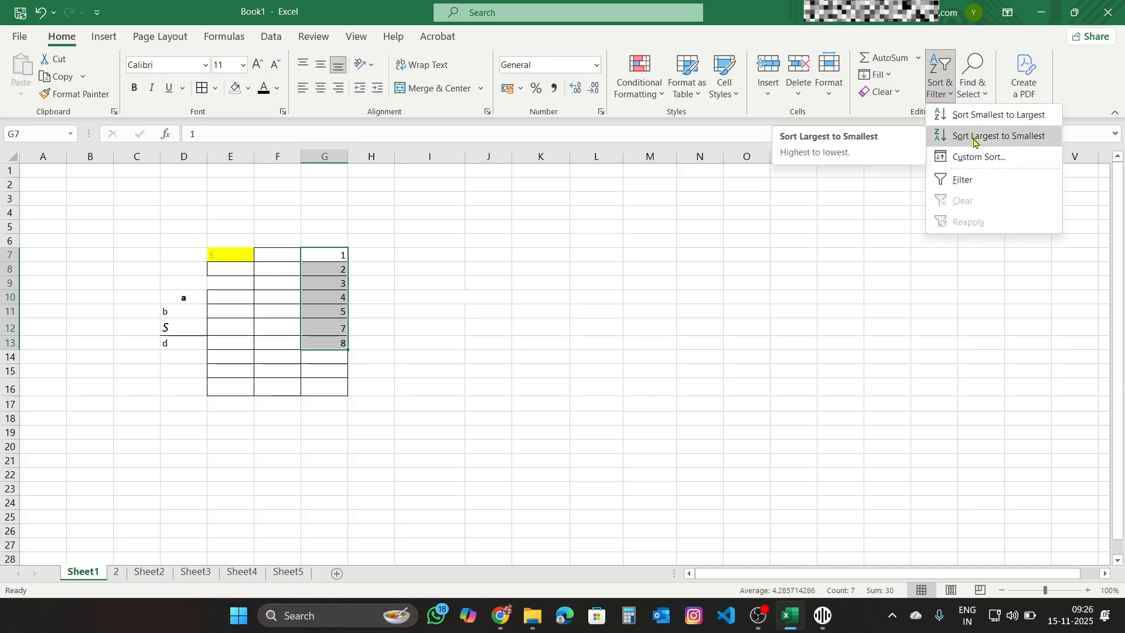
click(973, 139)
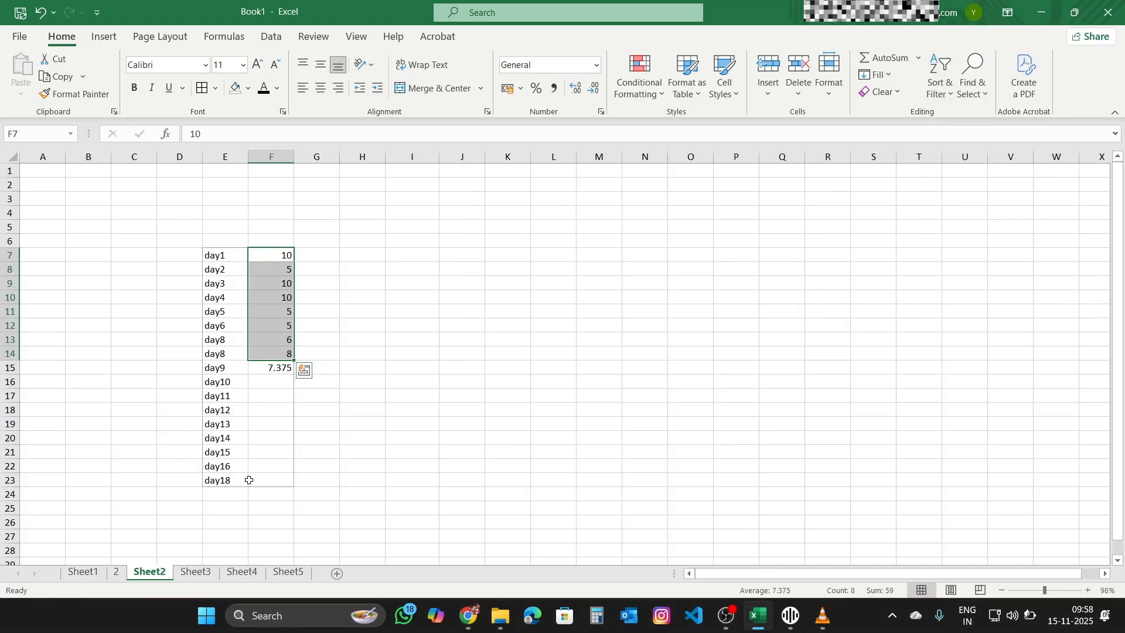
Step: Review the day labels in column E of Sheet2 against their values in F7:F14
click(234, 254)
click(230, 270)
click(231, 284)
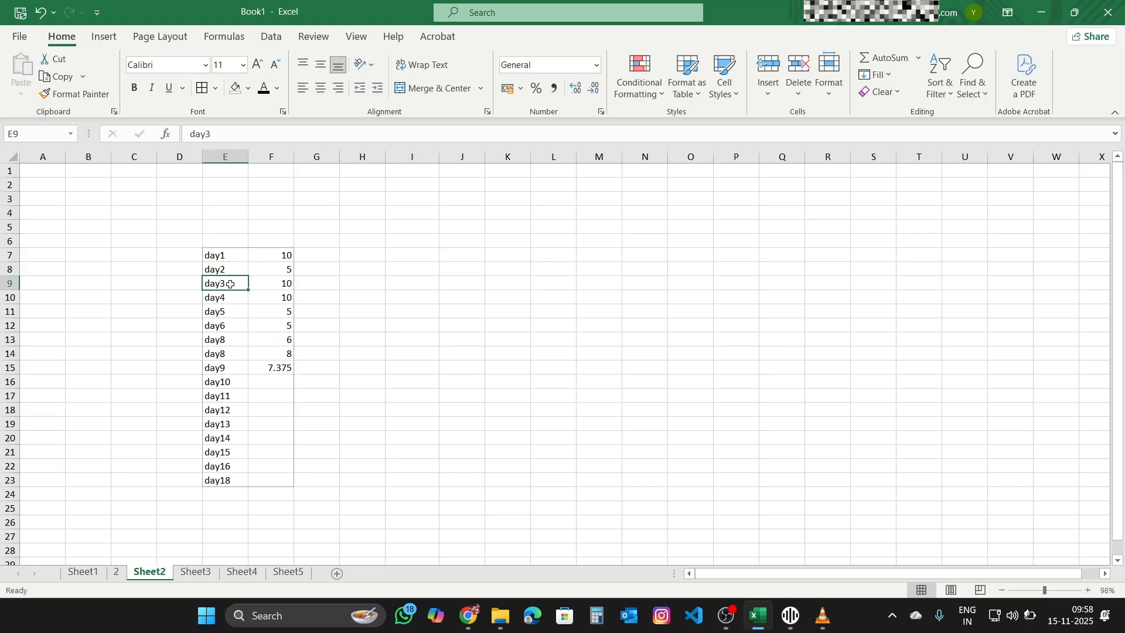
click(230, 298)
click(232, 311)
click(239, 337)
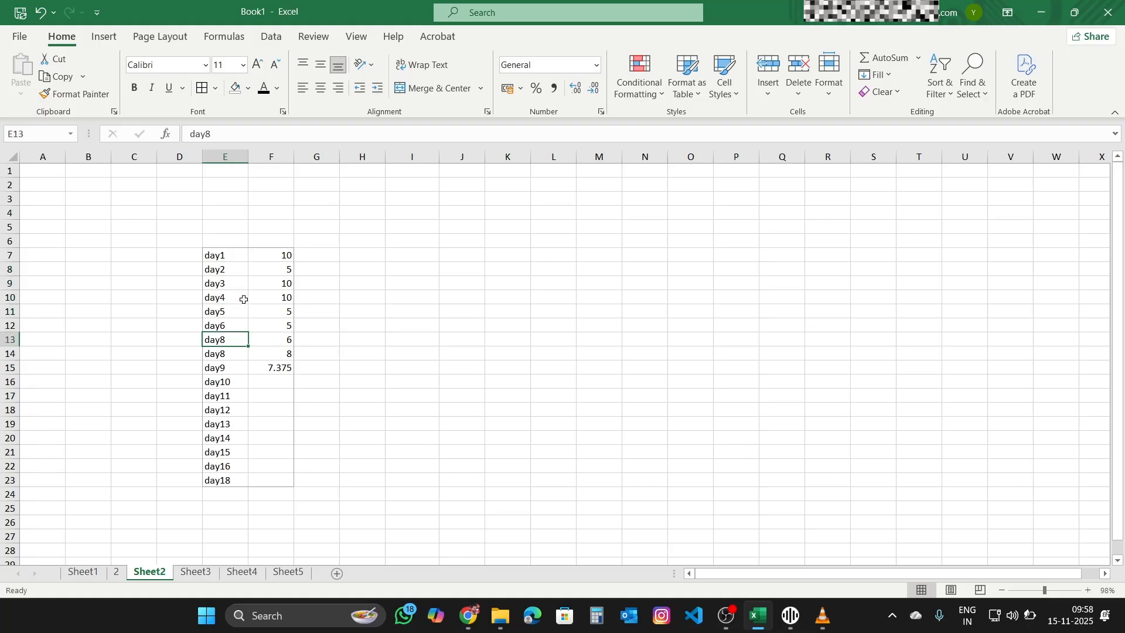
key(ctrl+Up)
click(280, 258)
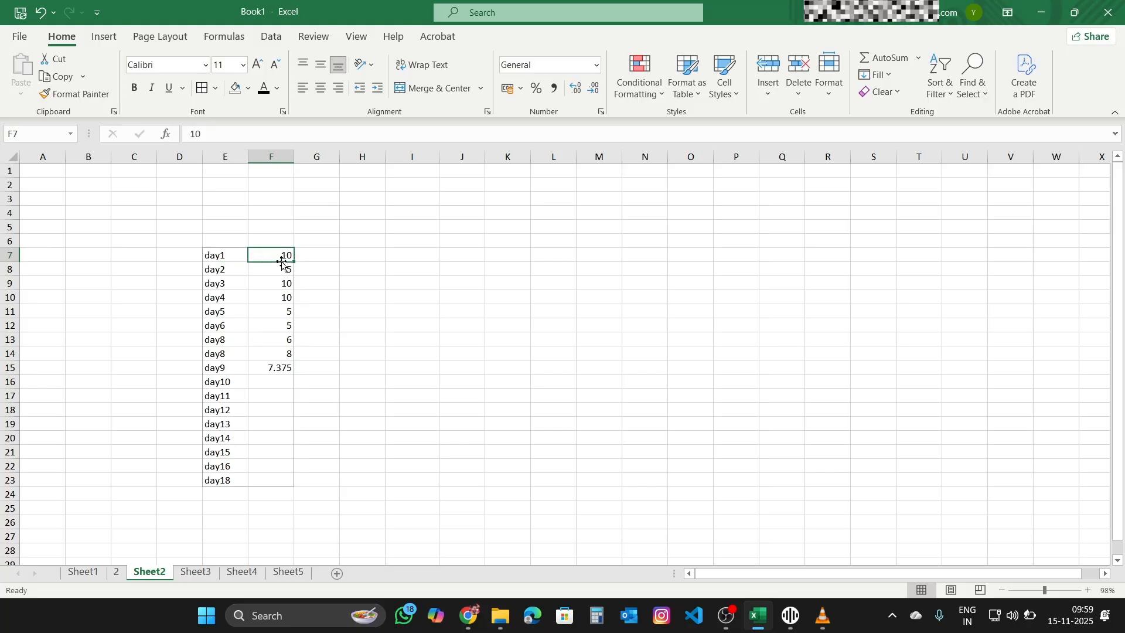
click(233, 270)
click(287, 272)
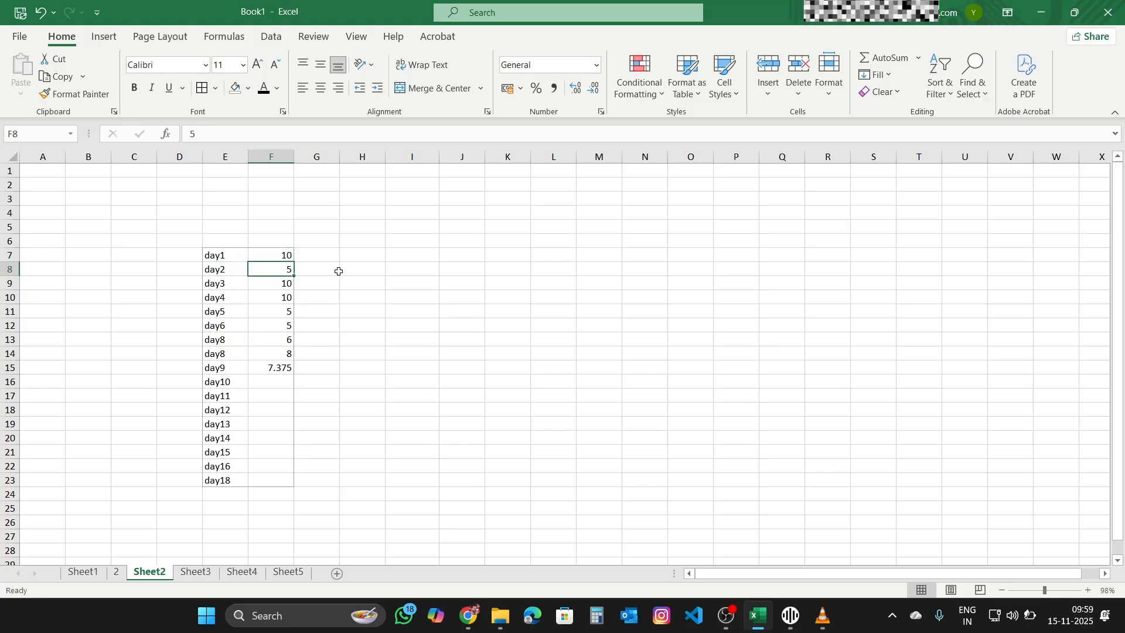
click(225, 255)
click(275, 259)
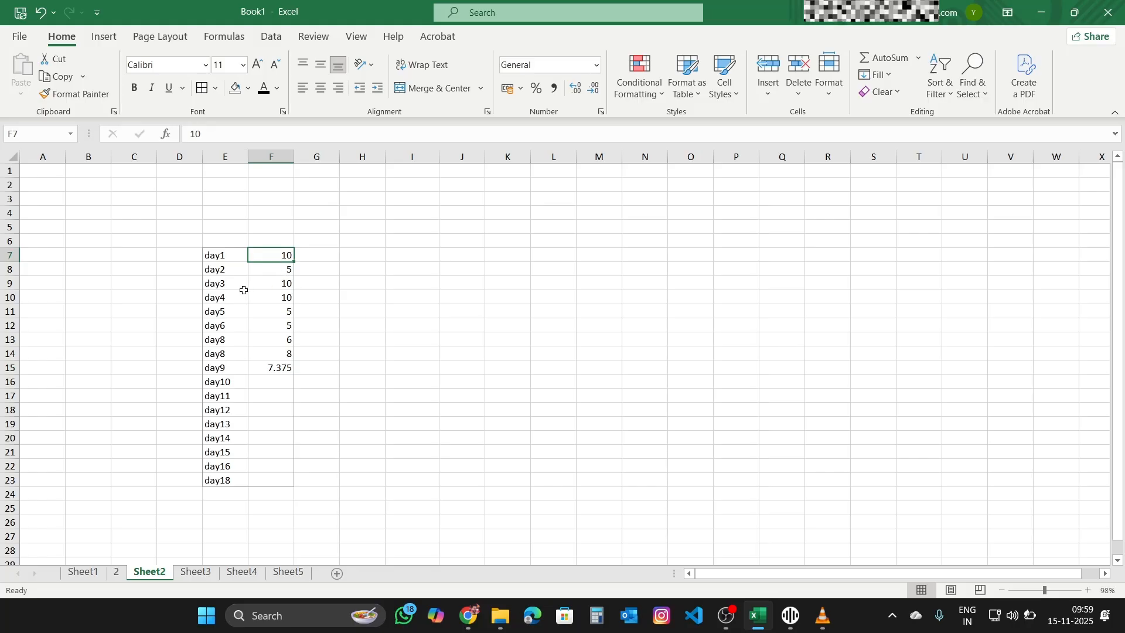
click(270, 274)
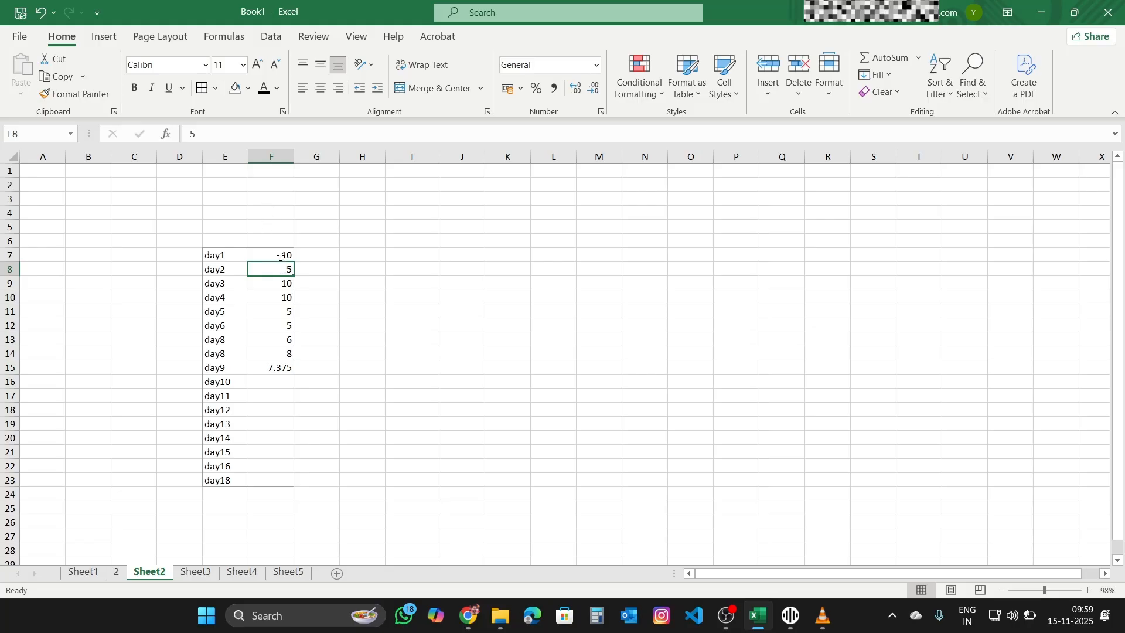
drag(283, 256, 290, 359)
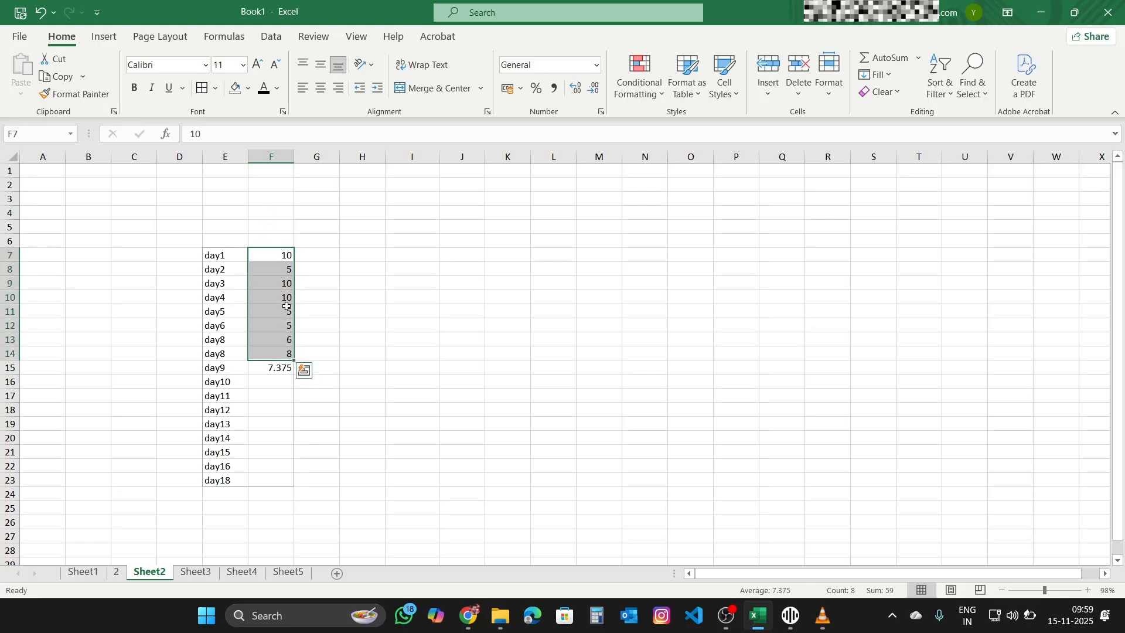
Step: Turn on filtering for row 7 of the day and value columns, using cells E7:F7
click(284, 256)
drag(228, 255, 296, 260)
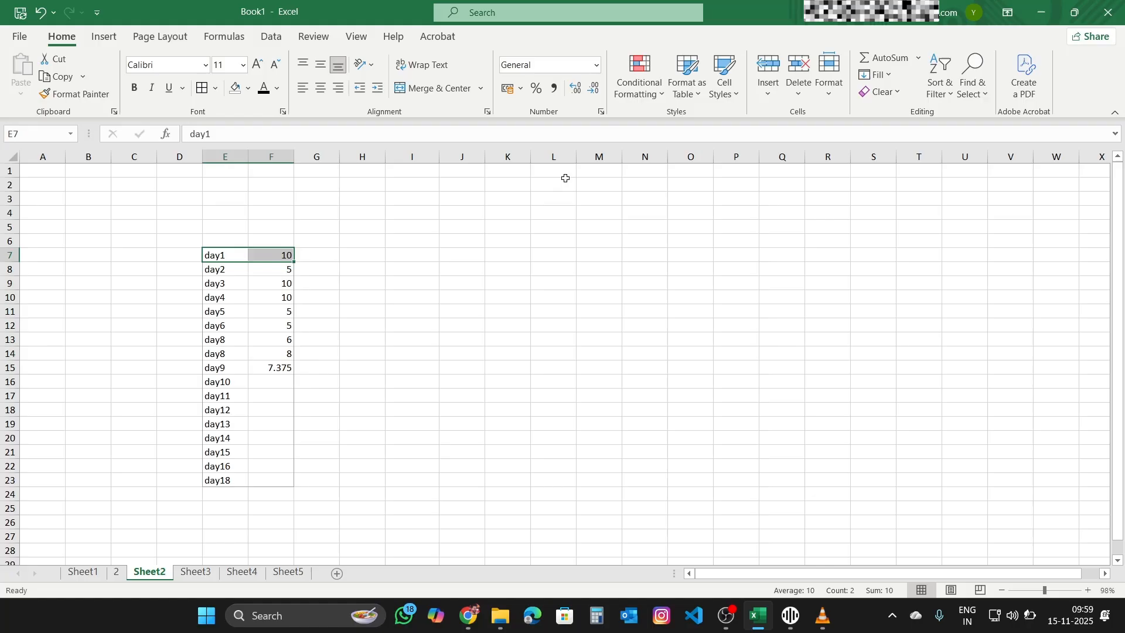
click(940, 82)
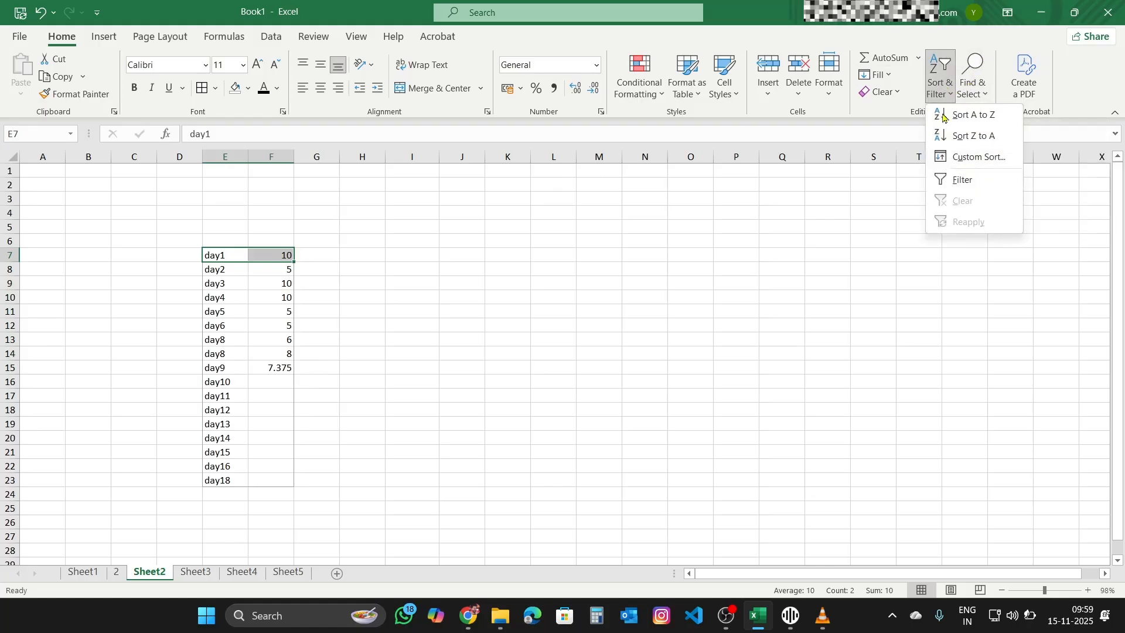
click(961, 181)
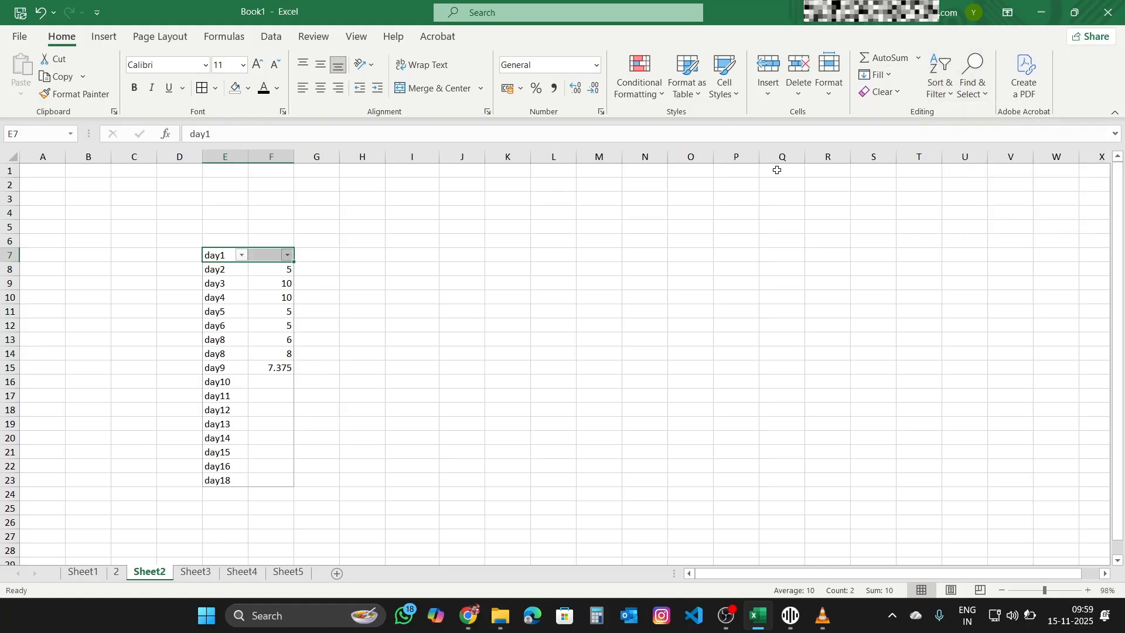
Step: Filter column F to show only the rows with value 10, and undo that filter
click(289, 262)
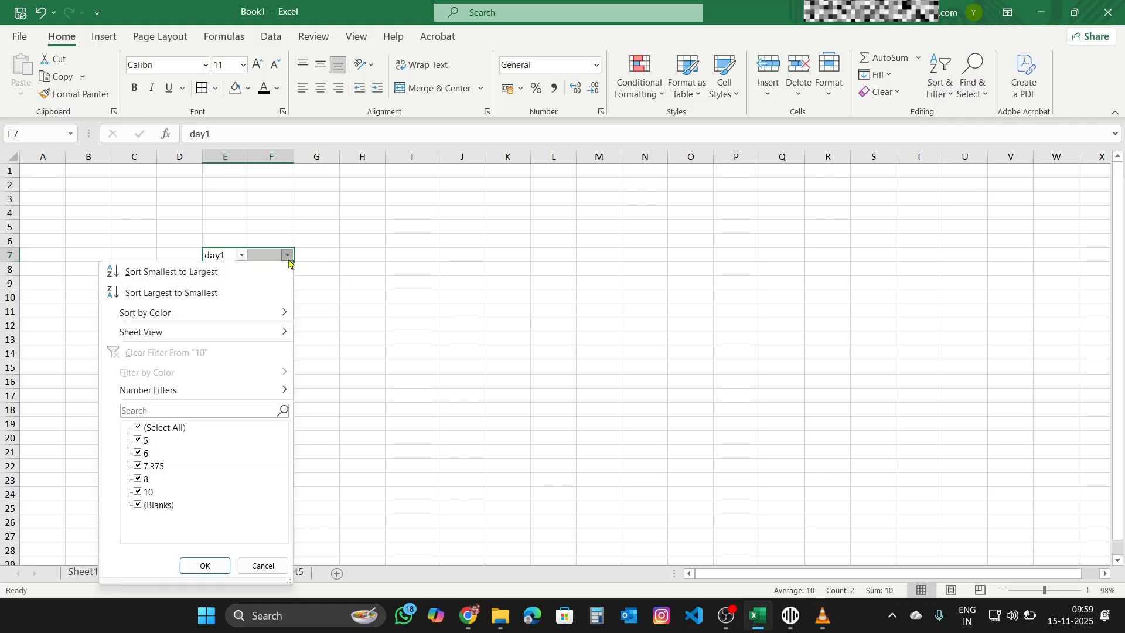
click(169, 431)
click(148, 492)
click(205, 566)
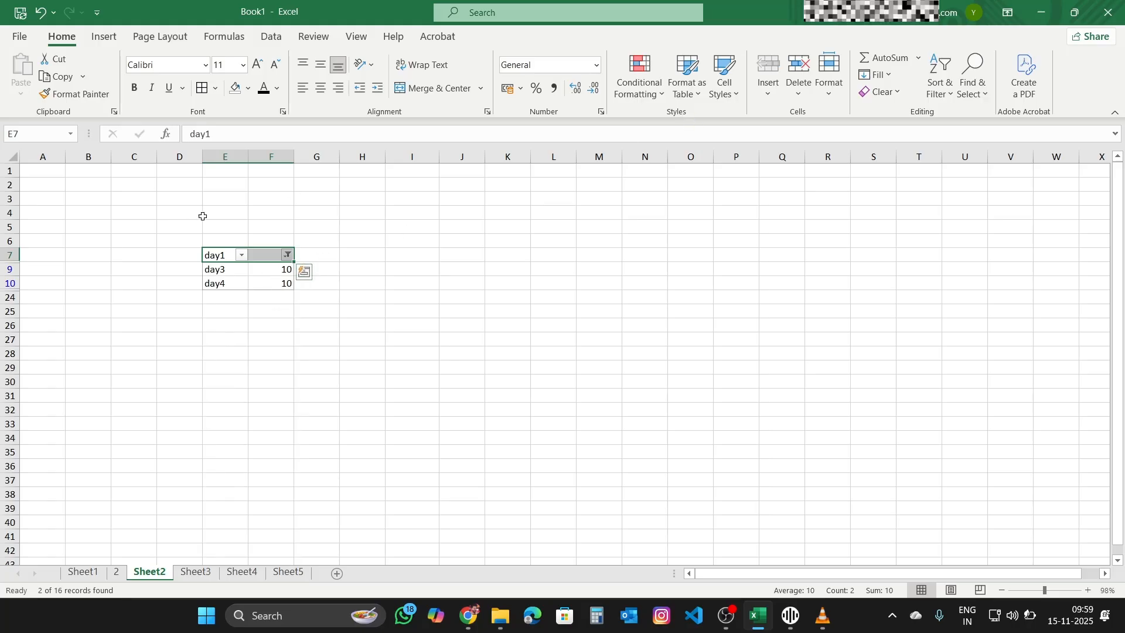
key(ctrl+z)
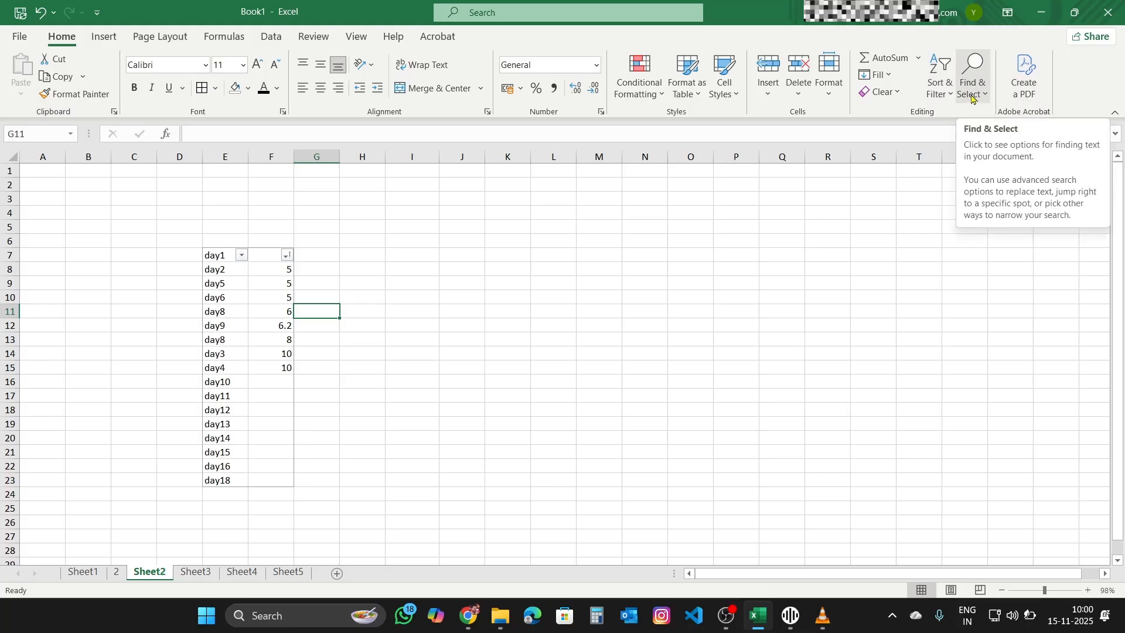
Step: Find all cells containing 5 on Sheet2 and go to the match in cell E9
click(972, 98)
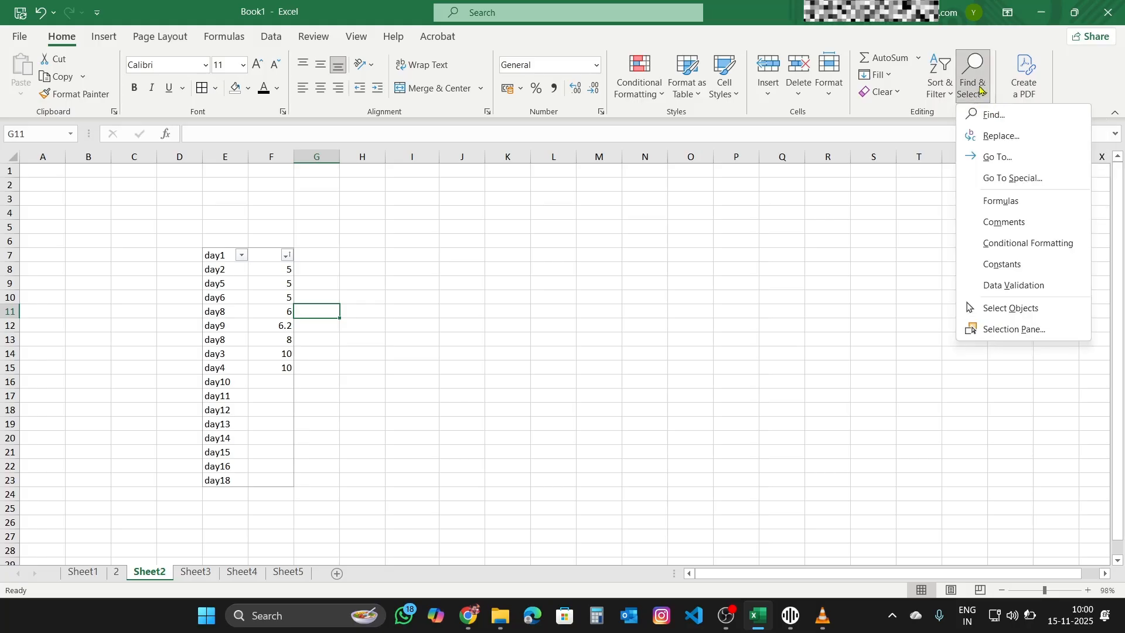
click(1001, 115)
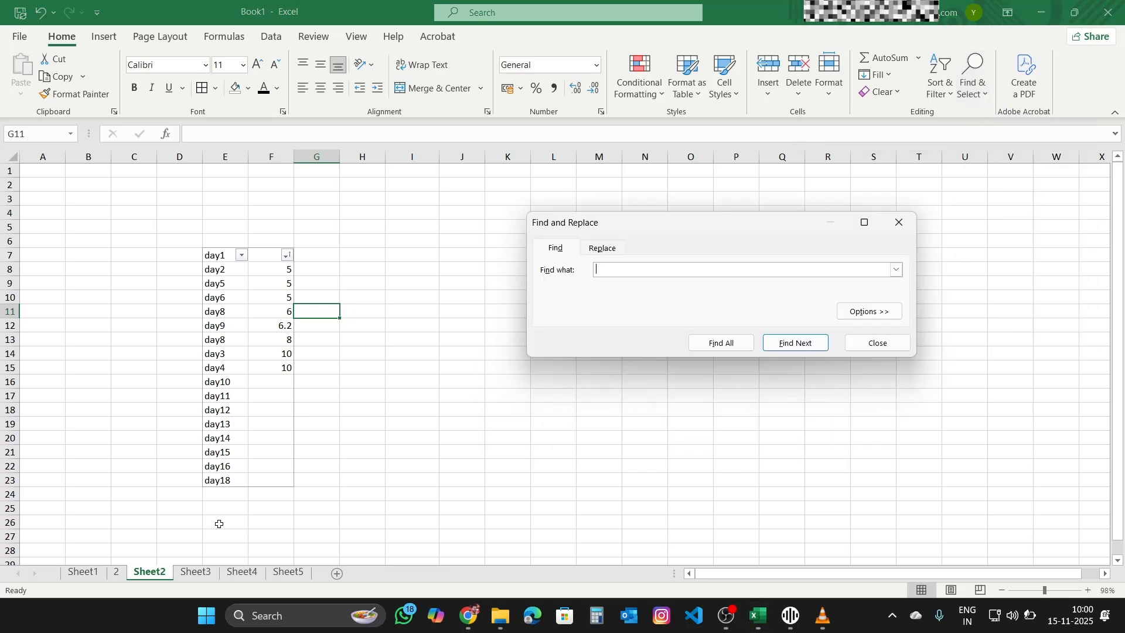
click(286, 271)
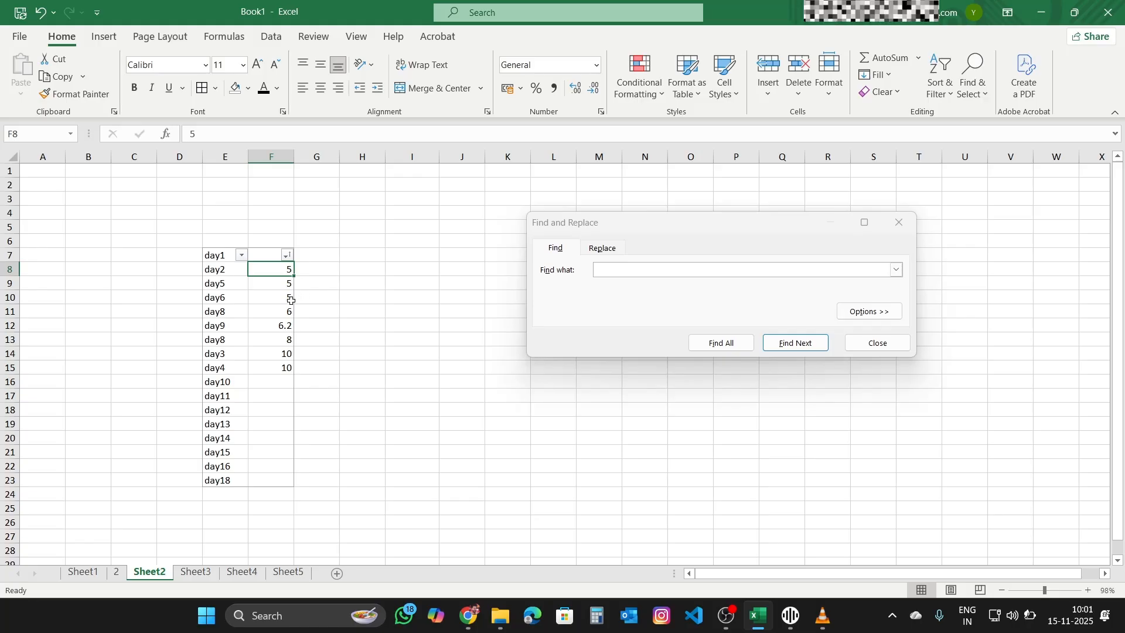
click(597, 269)
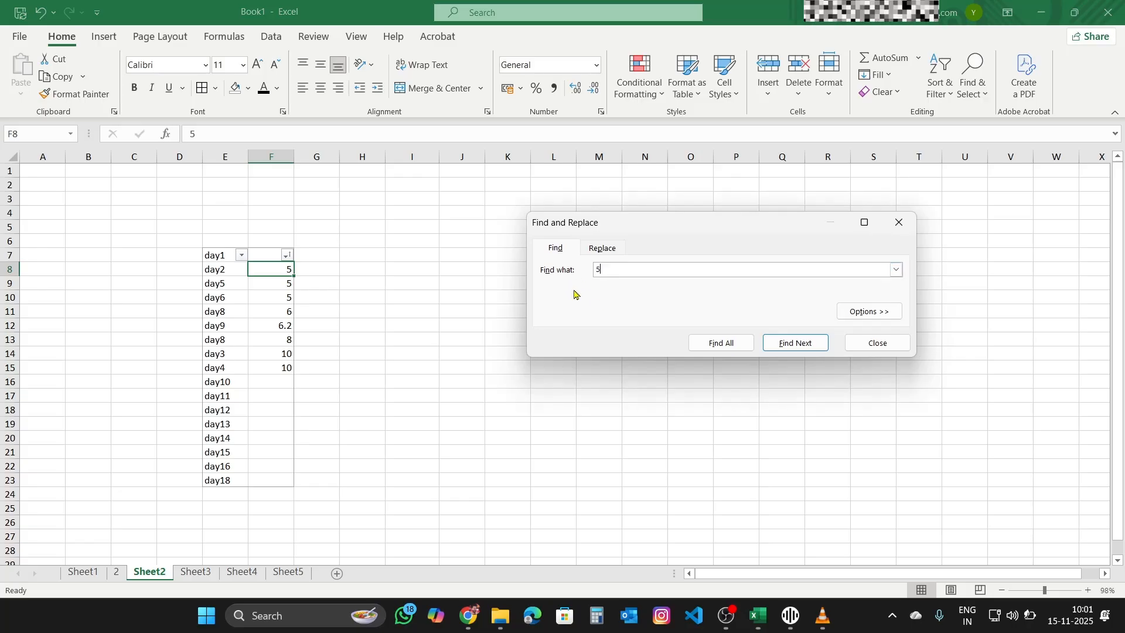
click(734, 346)
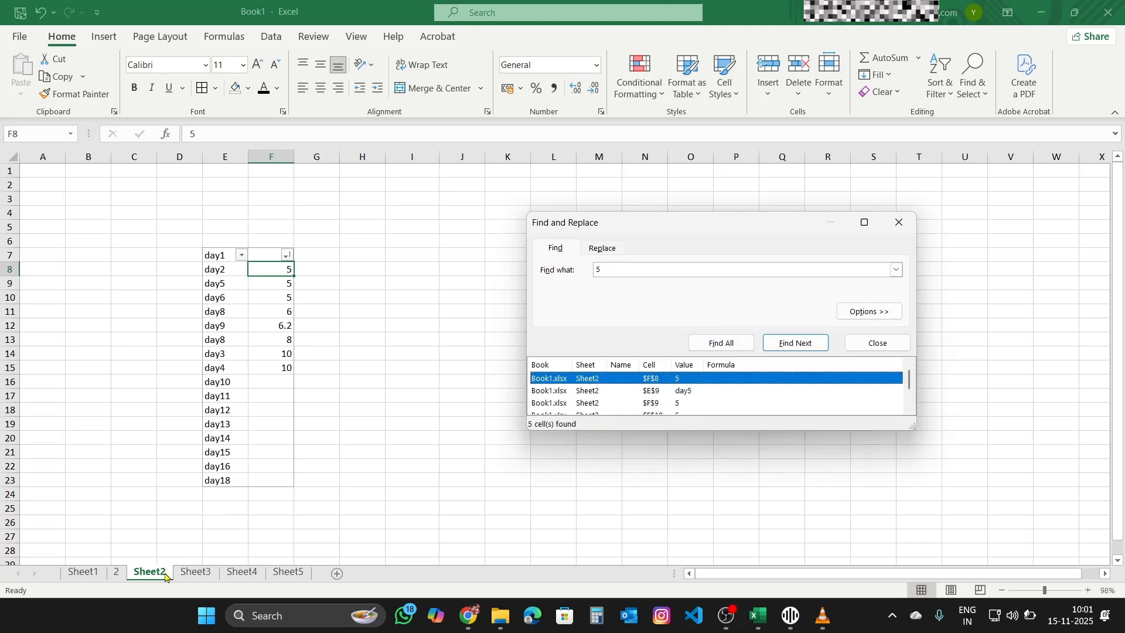
scroll(599, 409, down, 1)
scroll(656, 385, up, 1)
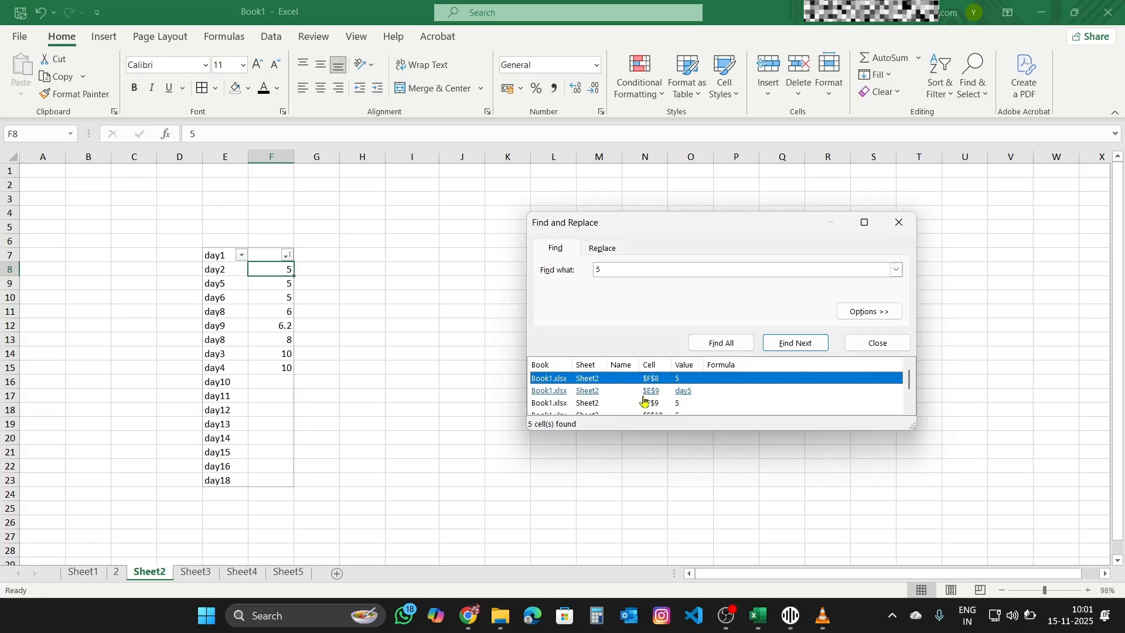
click(655, 392)
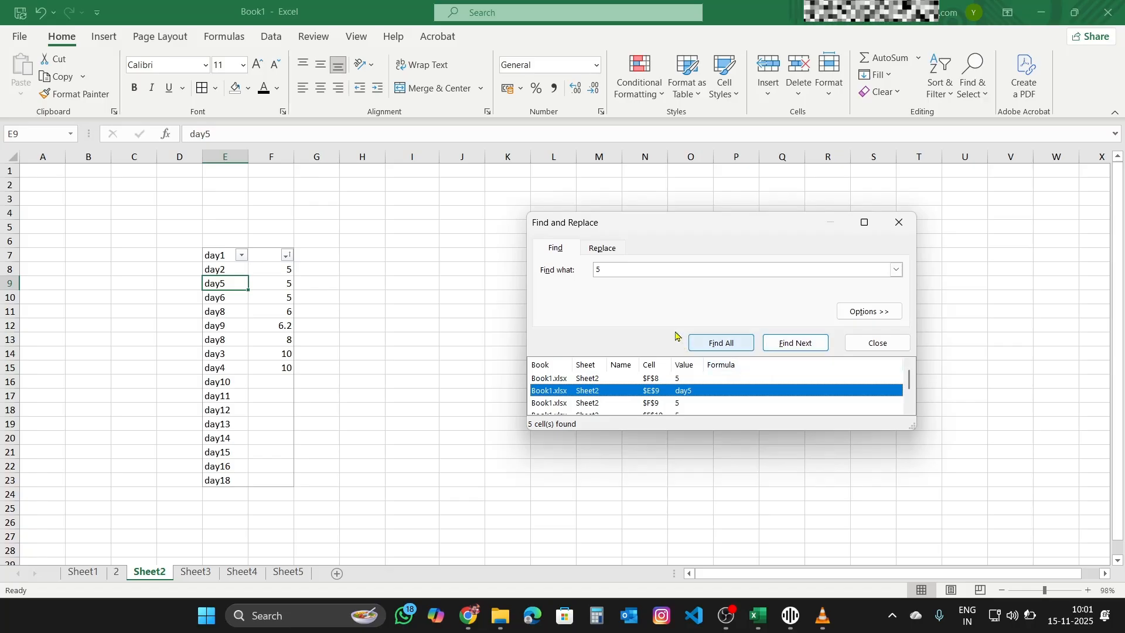
Step: Replace every 5 with 6 on Sheet2, check cell E21, and close Find and Replace
click(978, 98)
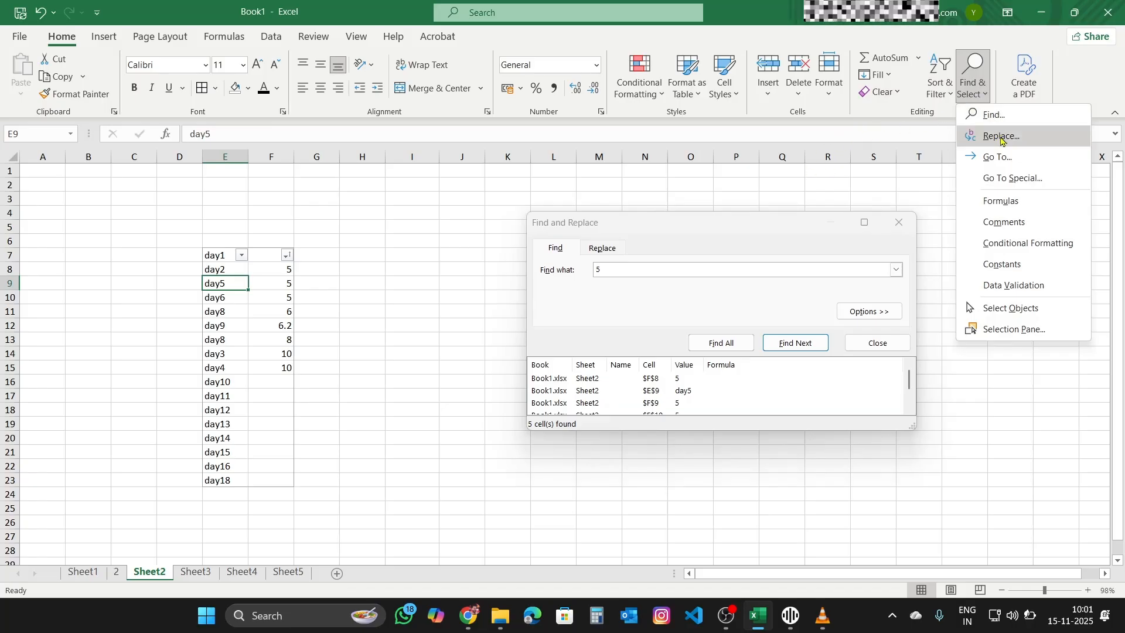
click(982, 96)
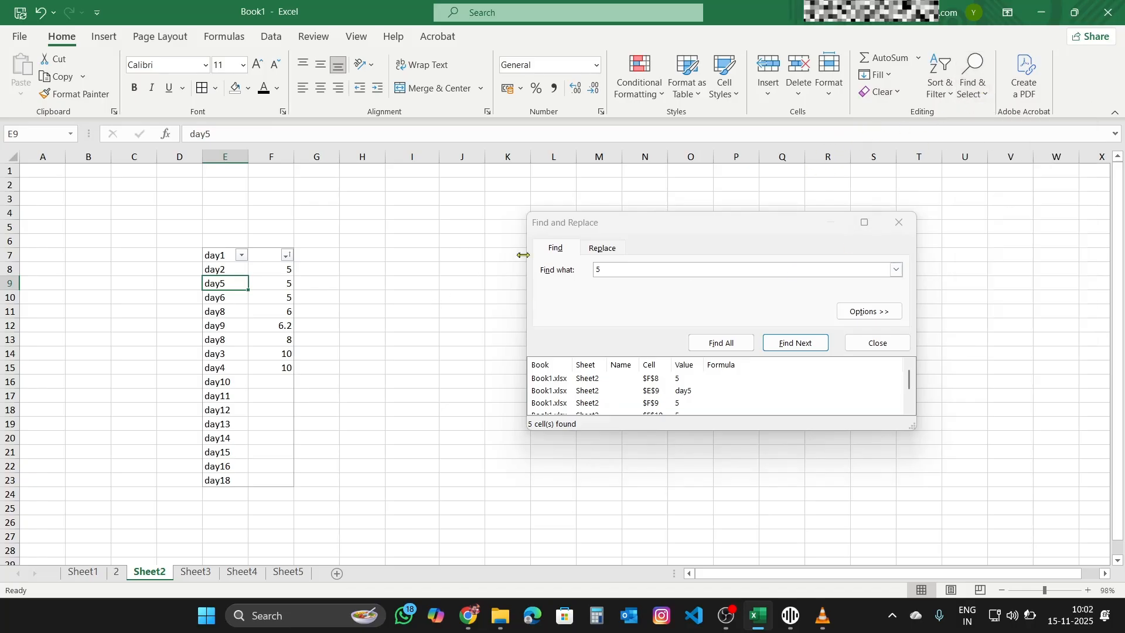
click(610, 250)
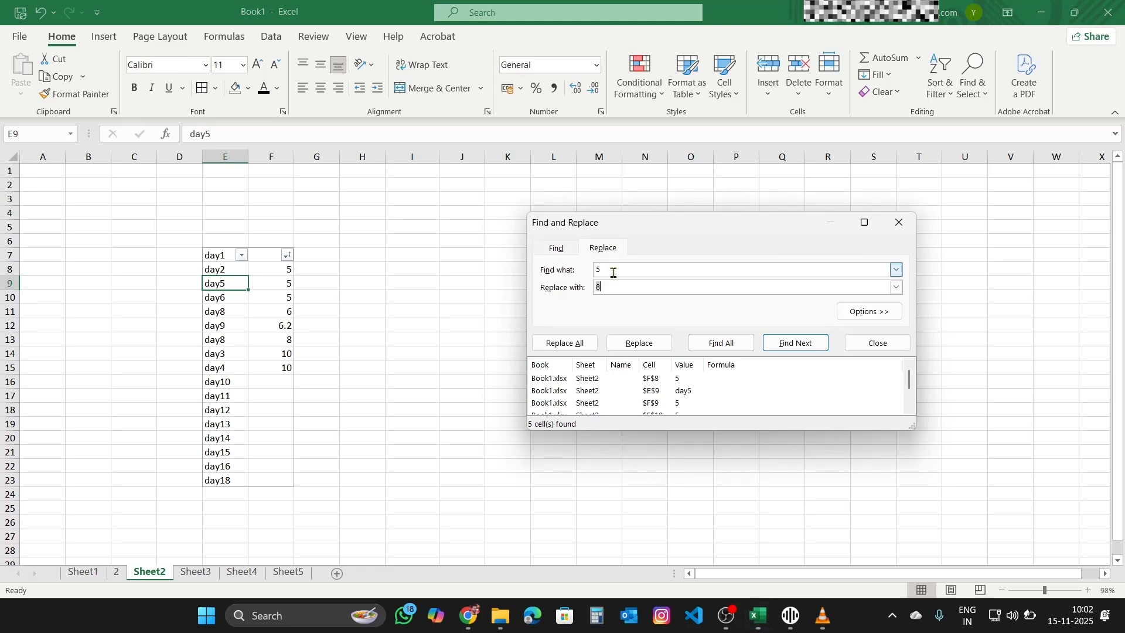
double_click(610, 285)
key(BackSpace)
click(579, 343)
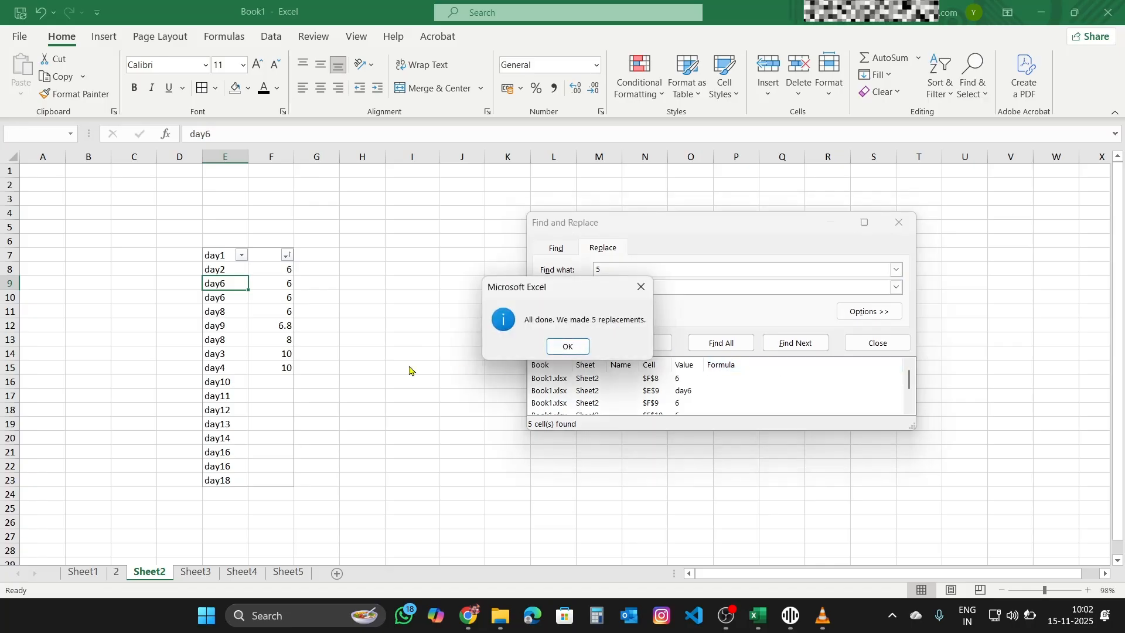
click(568, 347)
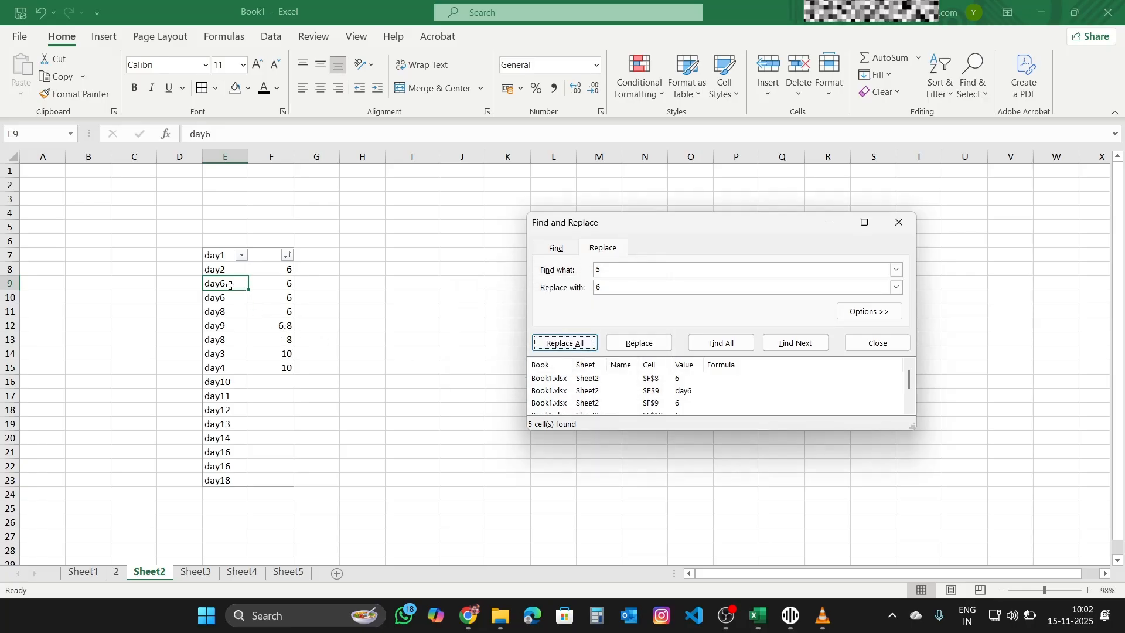
click(238, 456)
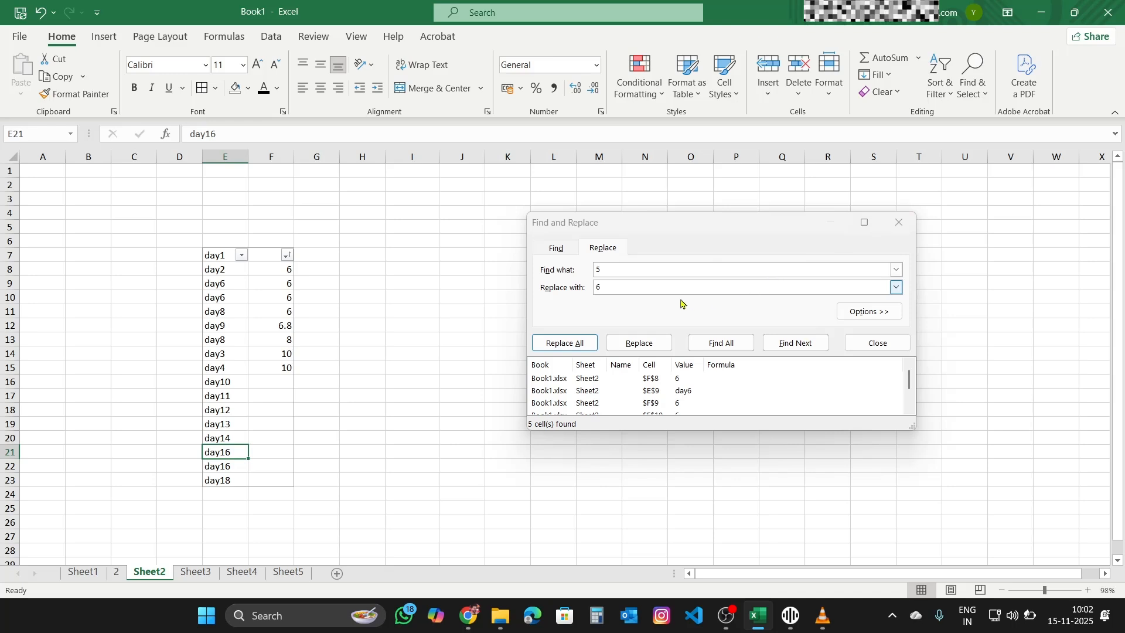
key(Escape)
click(104, 36)
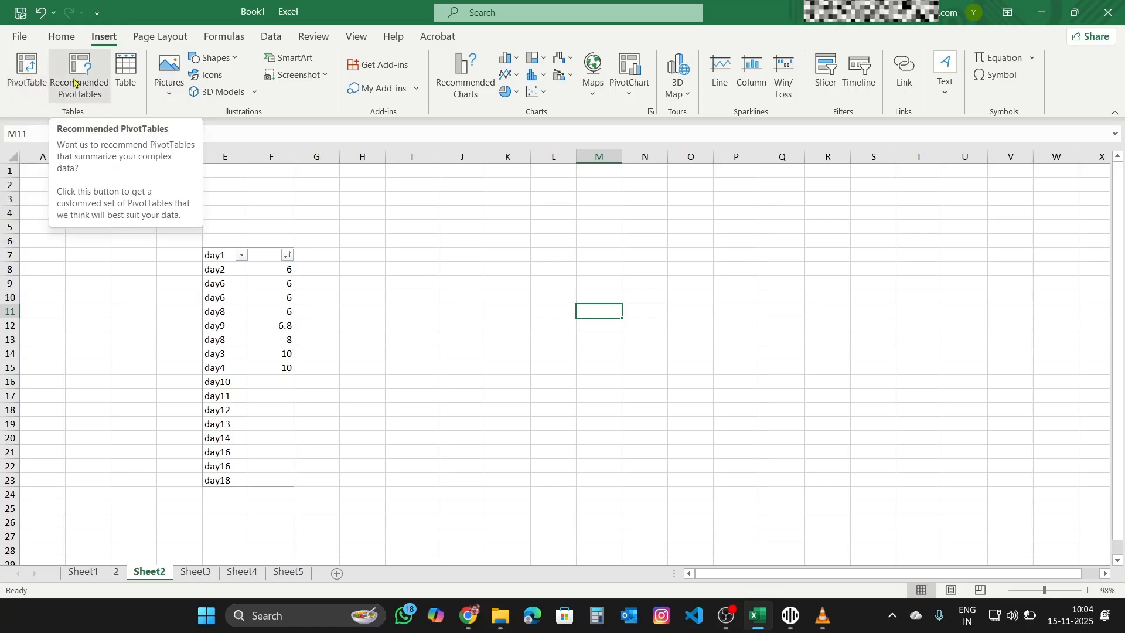
click(126, 71)
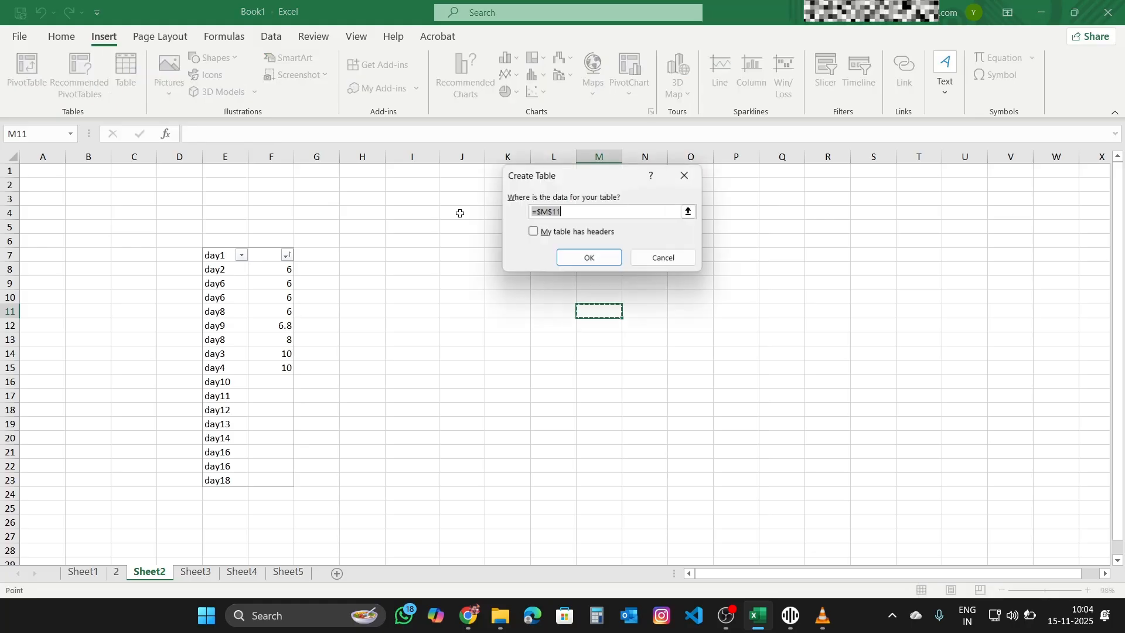
click(684, 175)
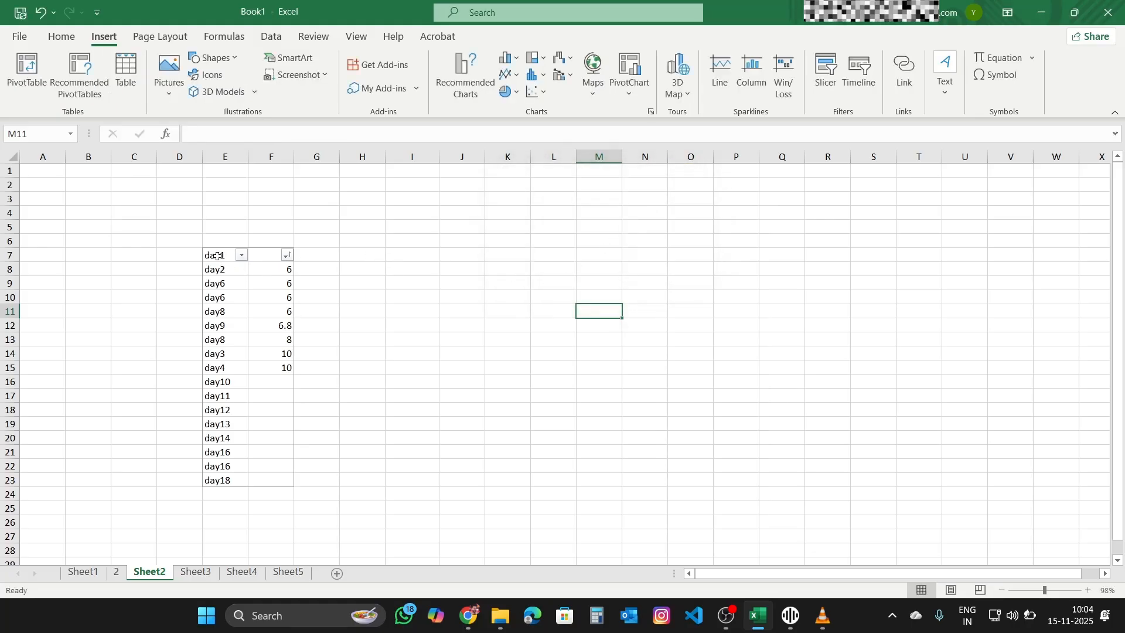
Step: Convert range E7:F23 into a table, using its first row as headers
drag(217, 256, 269, 480)
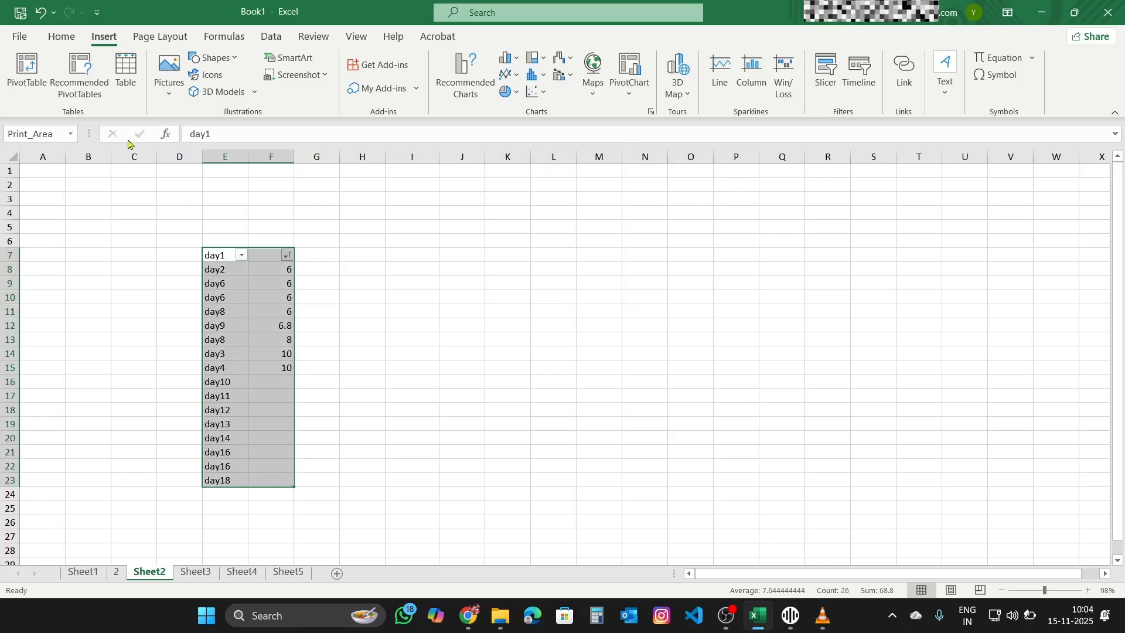
click(125, 69)
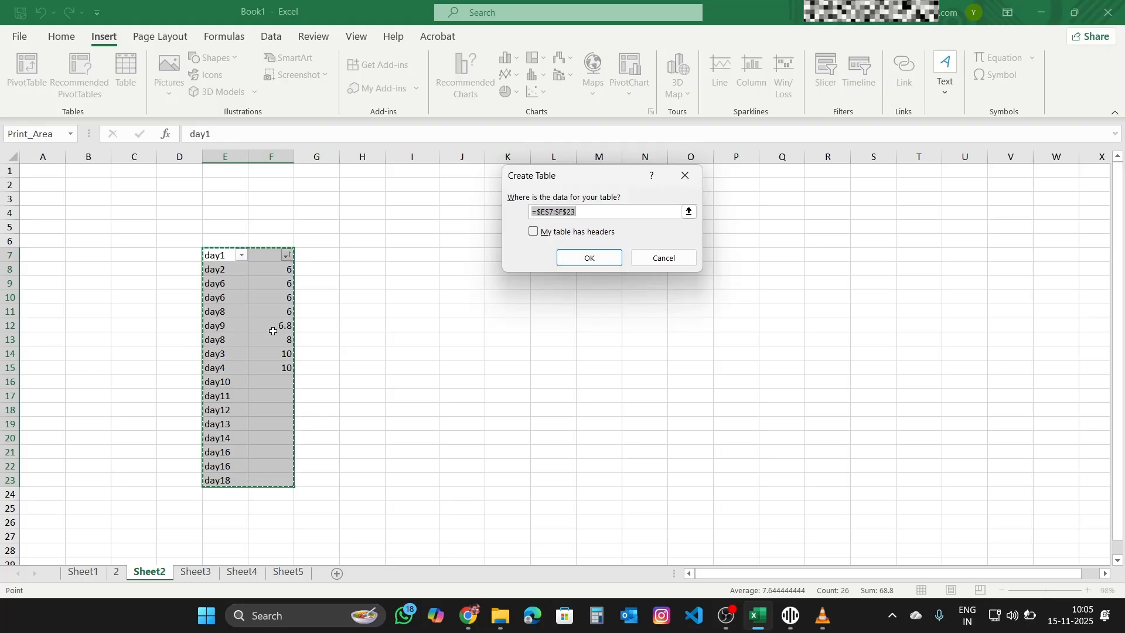
click(533, 231)
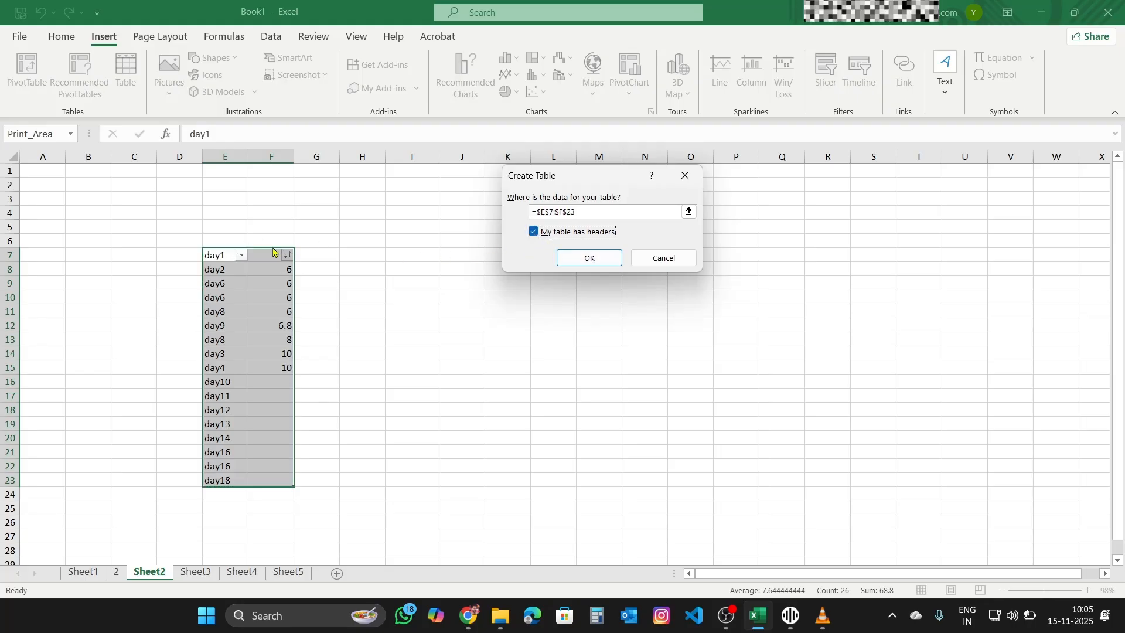
click(596, 260)
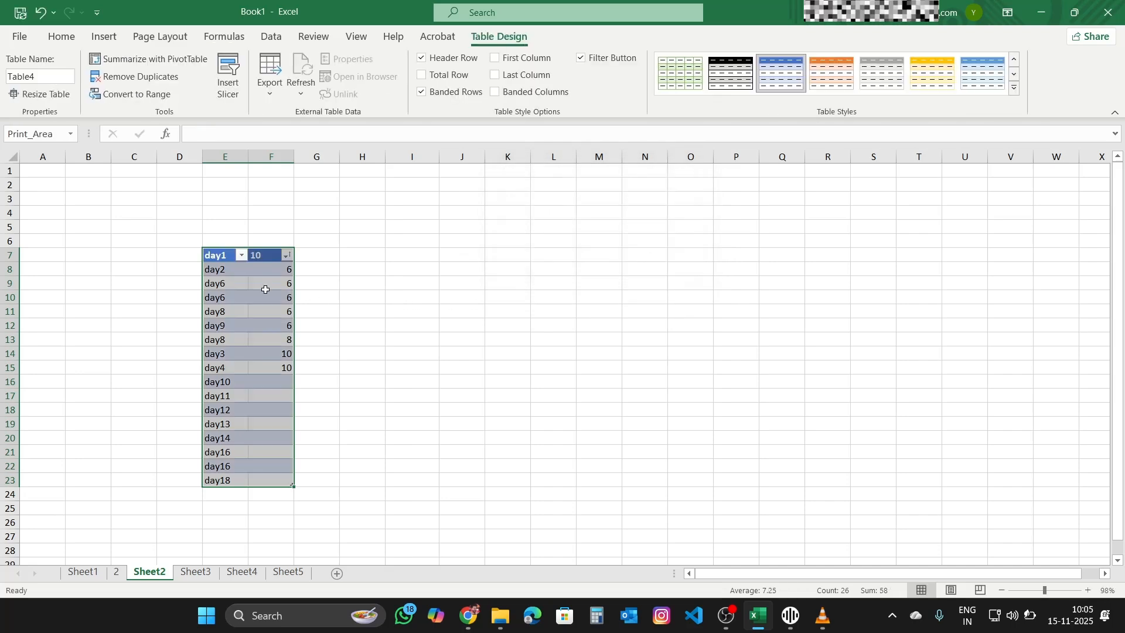
click(245, 282)
click(362, 241)
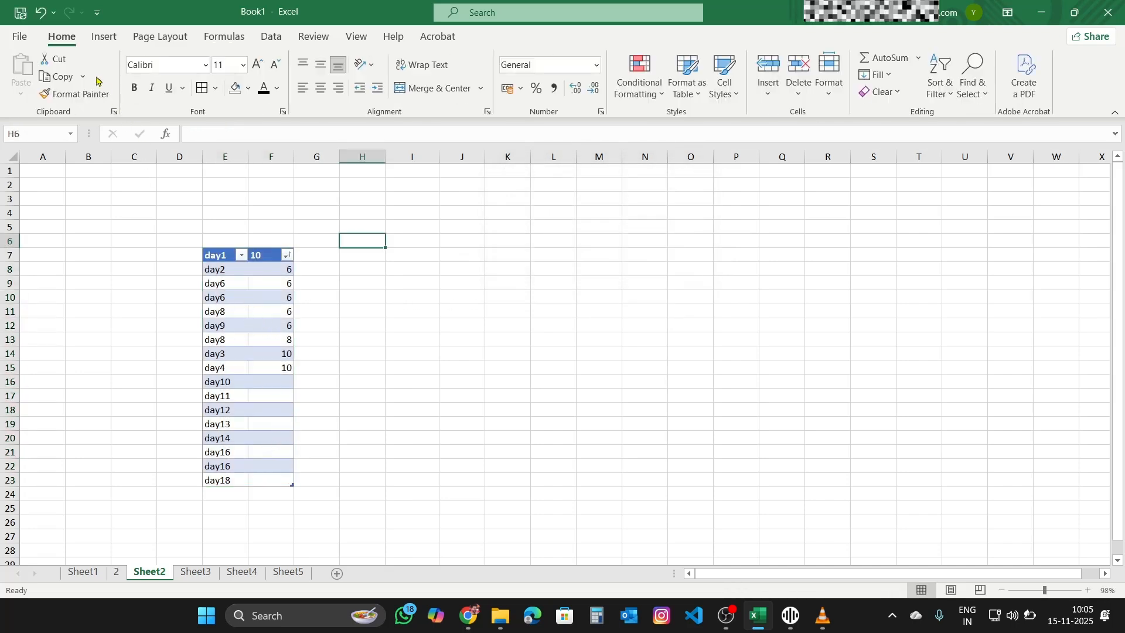
click(105, 37)
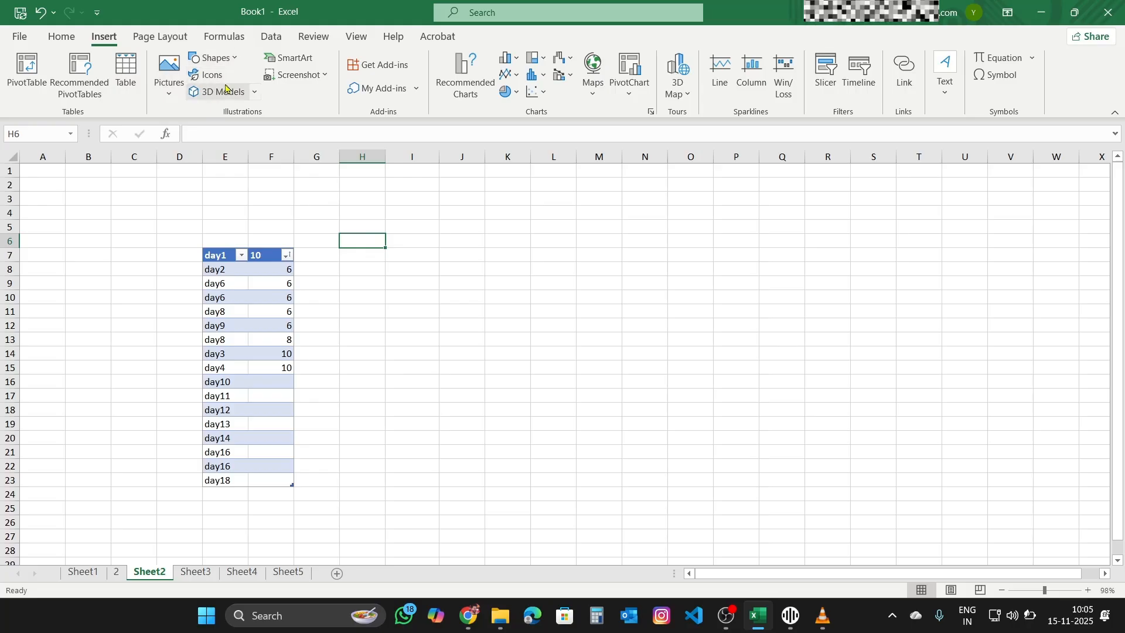
click(169, 79)
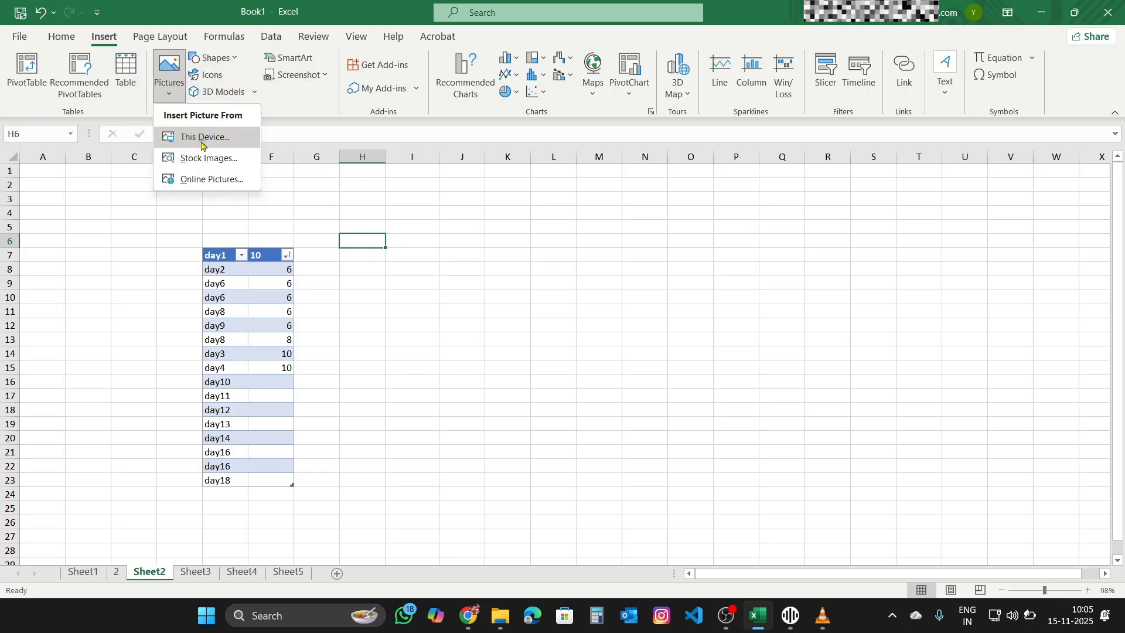
click(176, 80)
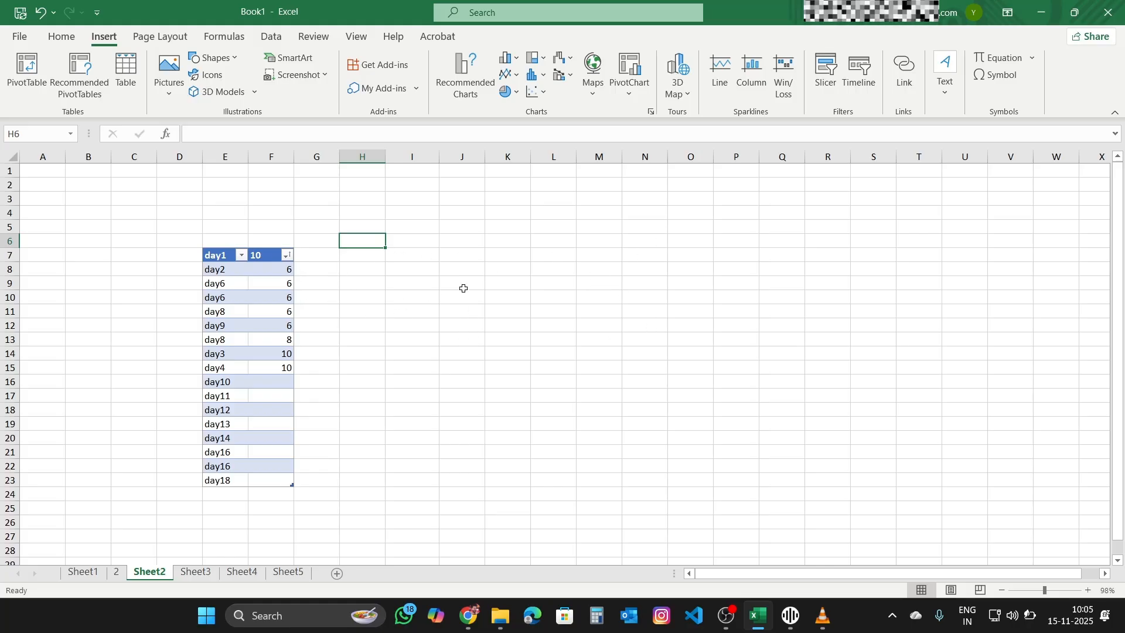
Step: Insert a Pareto chart from table range E7:F22 and title it Expense
drag(229, 259, 274, 468)
click(536, 82)
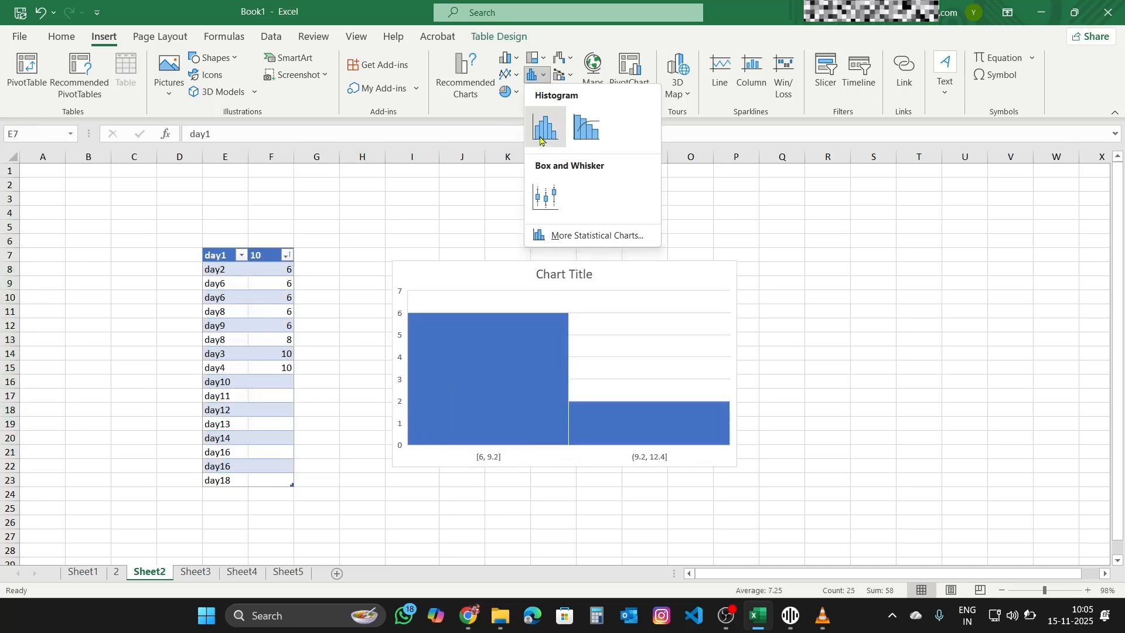
click(600, 143)
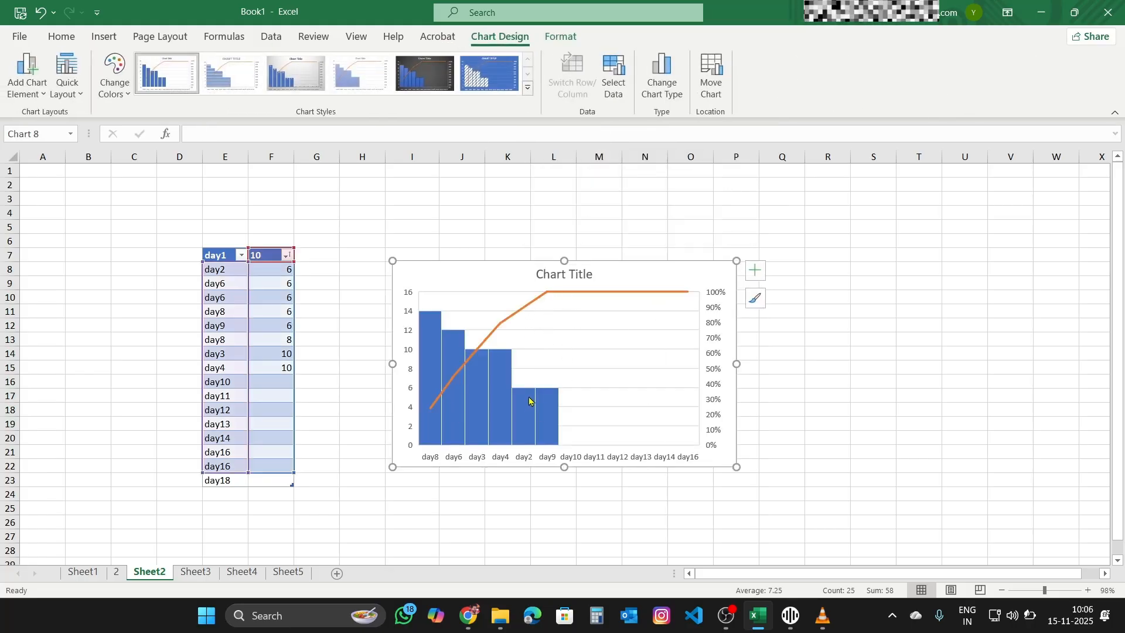
click(569, 276)
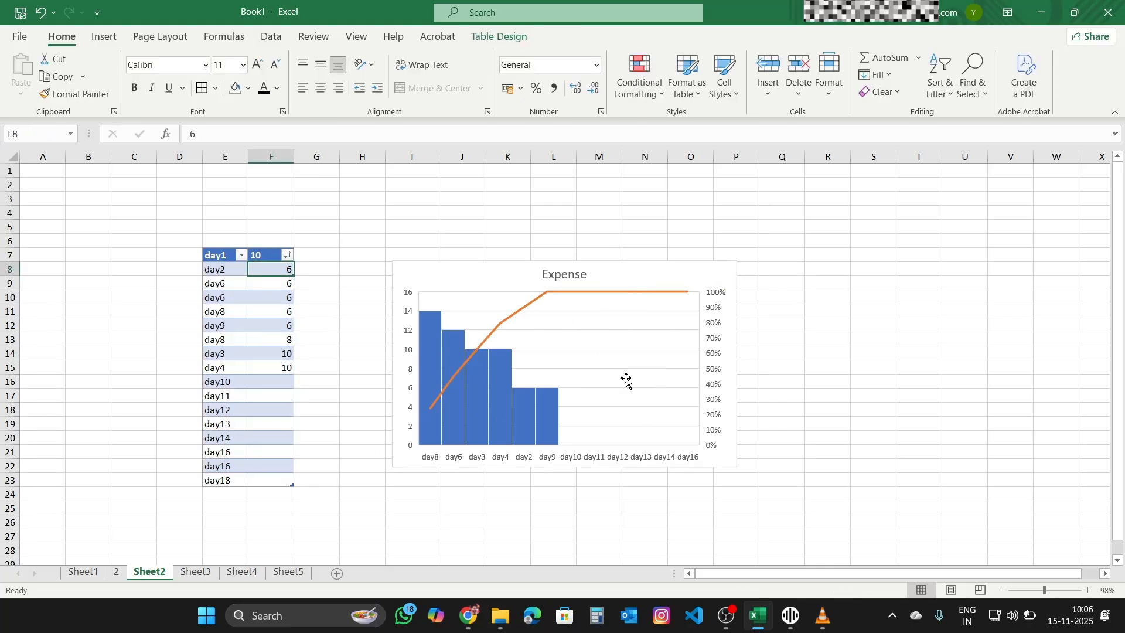
Step: Try the Organic theme on the workbook and undo the theme change
click(105, 37)
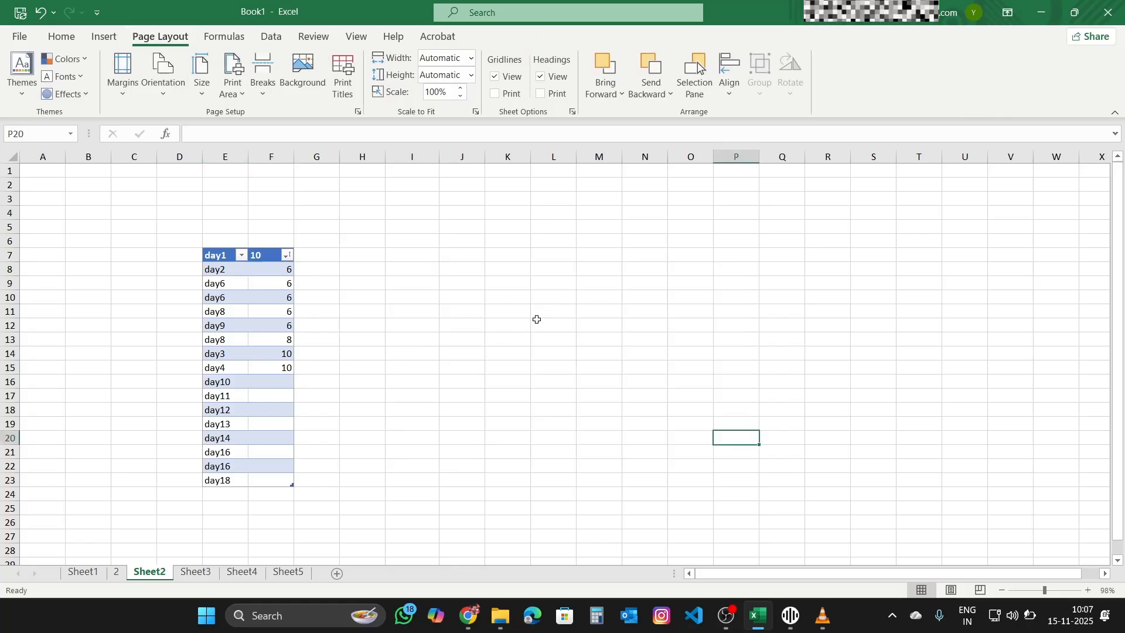
click(22, 77)
scroll(124, 262, down, 3)
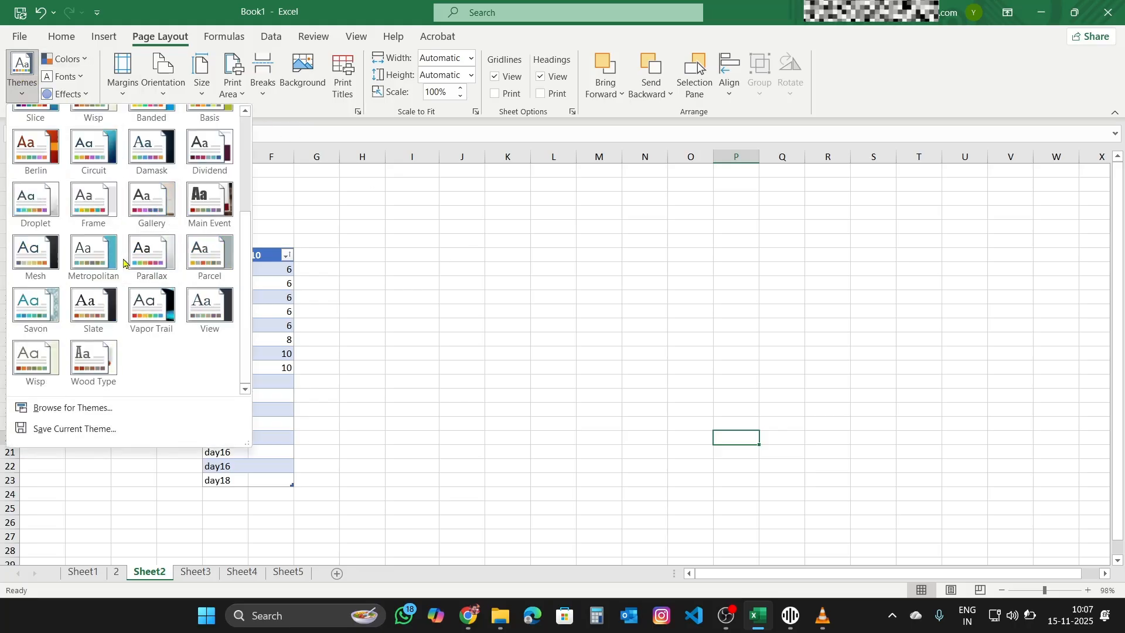
scroll(124, 262, up, 3)
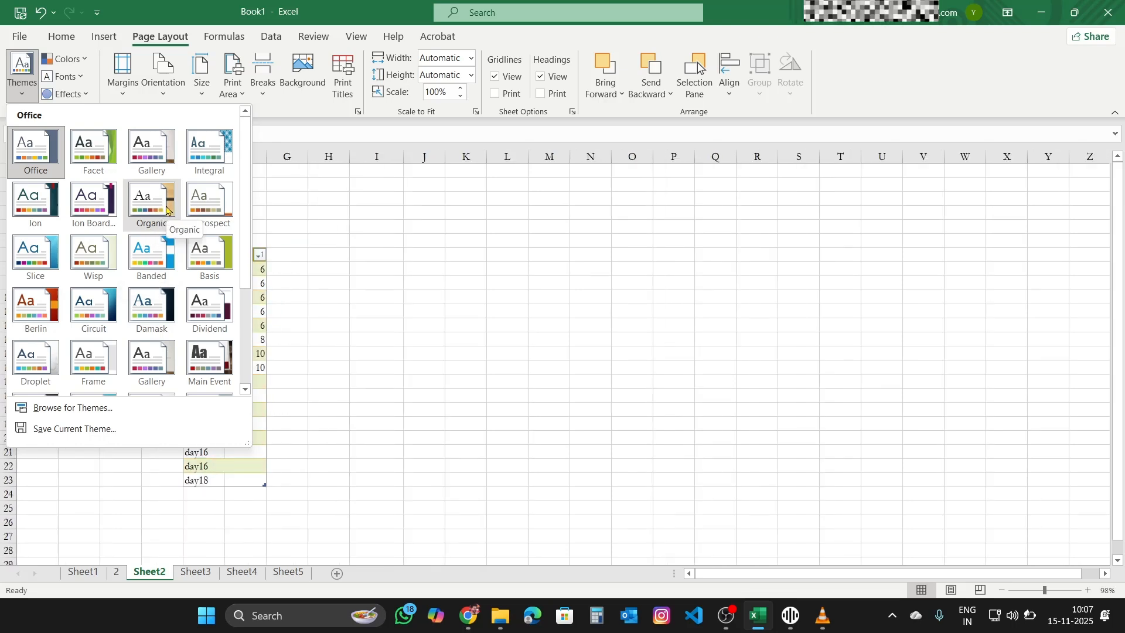
click(167, 209)
click(329, 283)
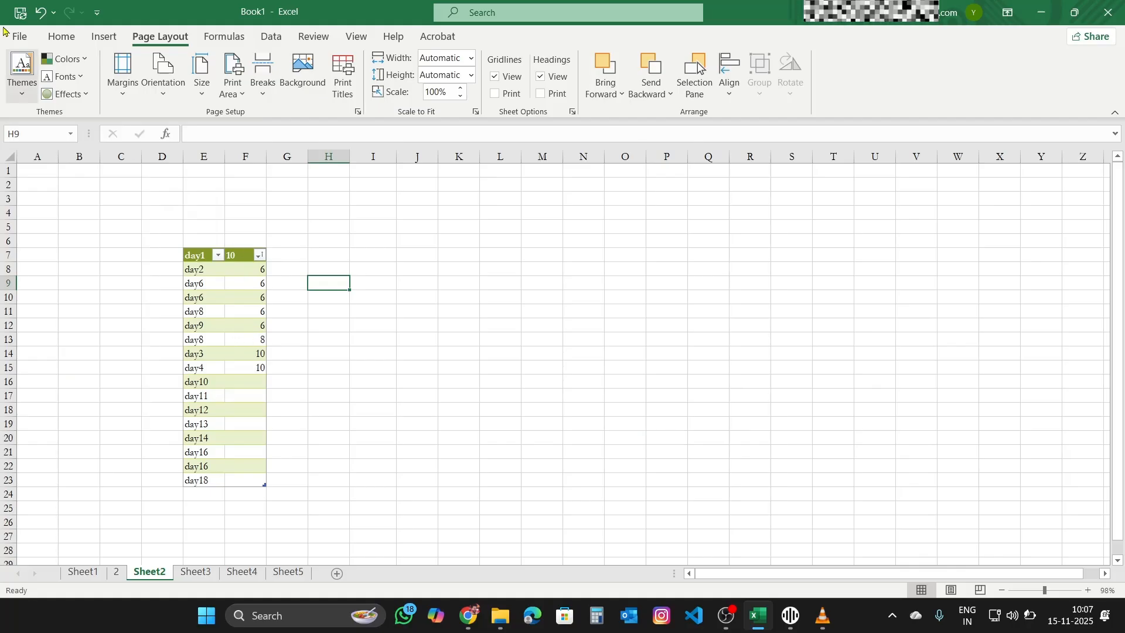
key(ctrl+z)
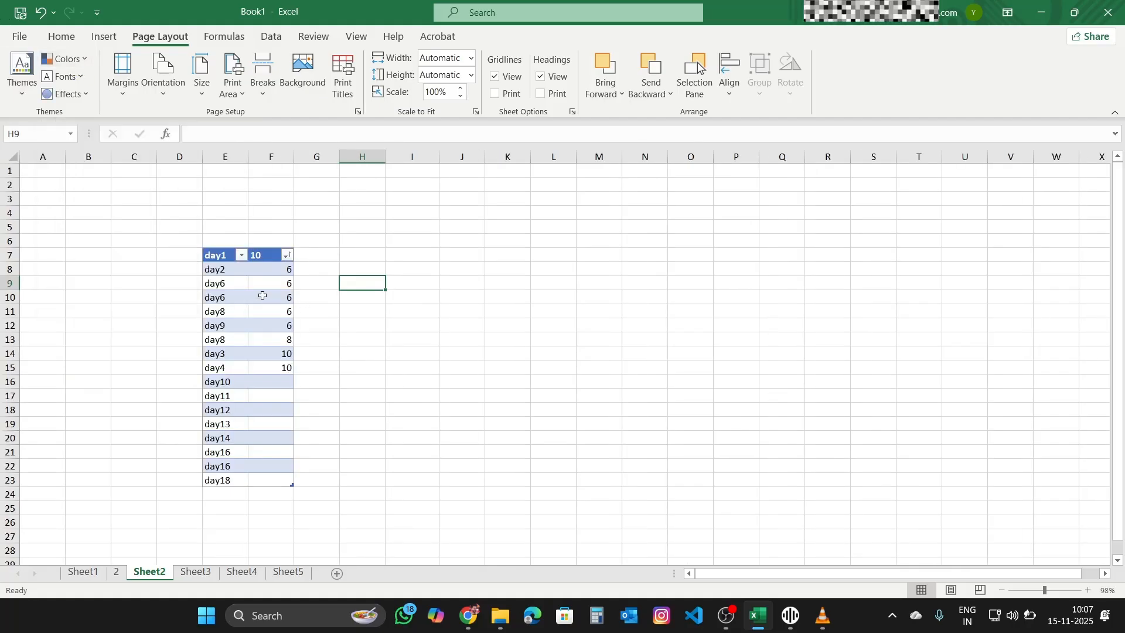
key(ctrl+z)
click(75, 83)
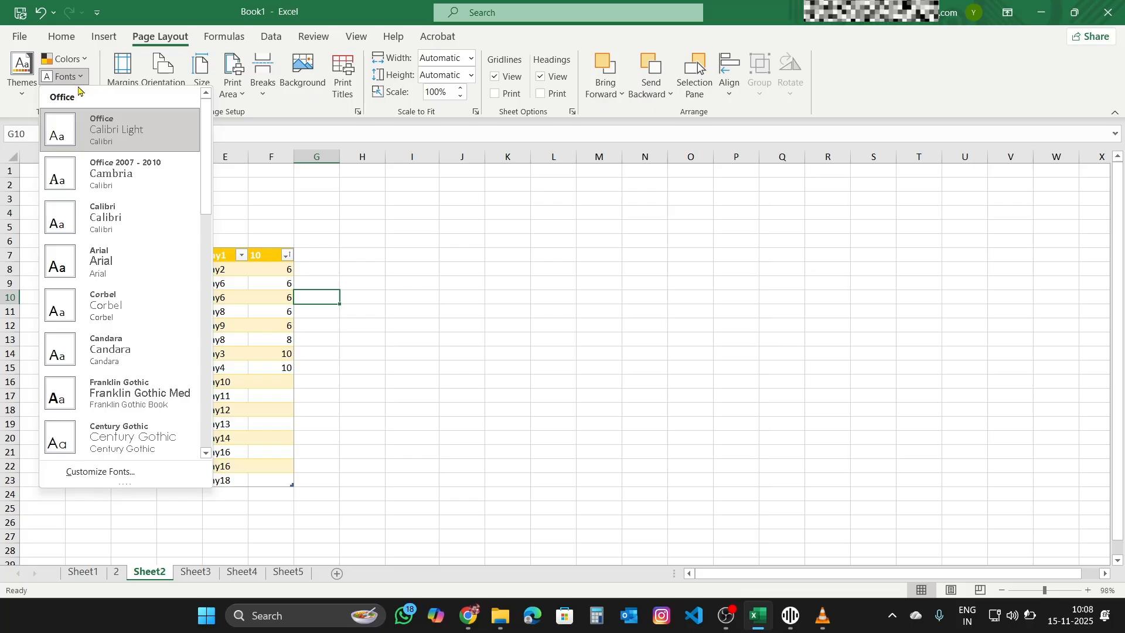
click(80, 82)
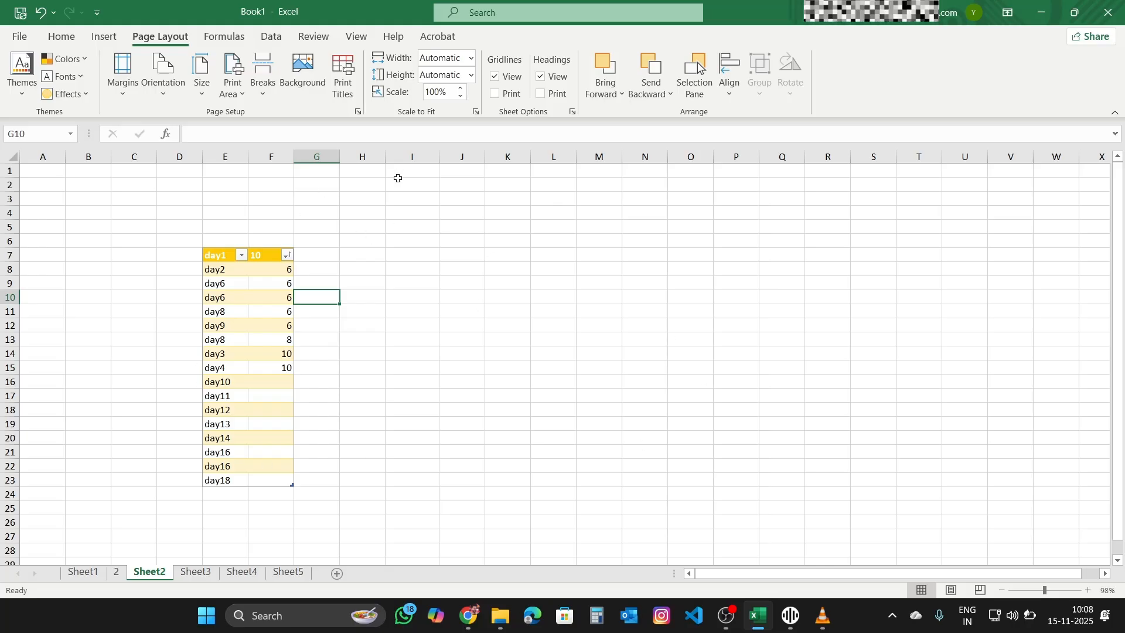
Step: Set the page margins of Sheet2 to the Normal preset
click(122, 73)
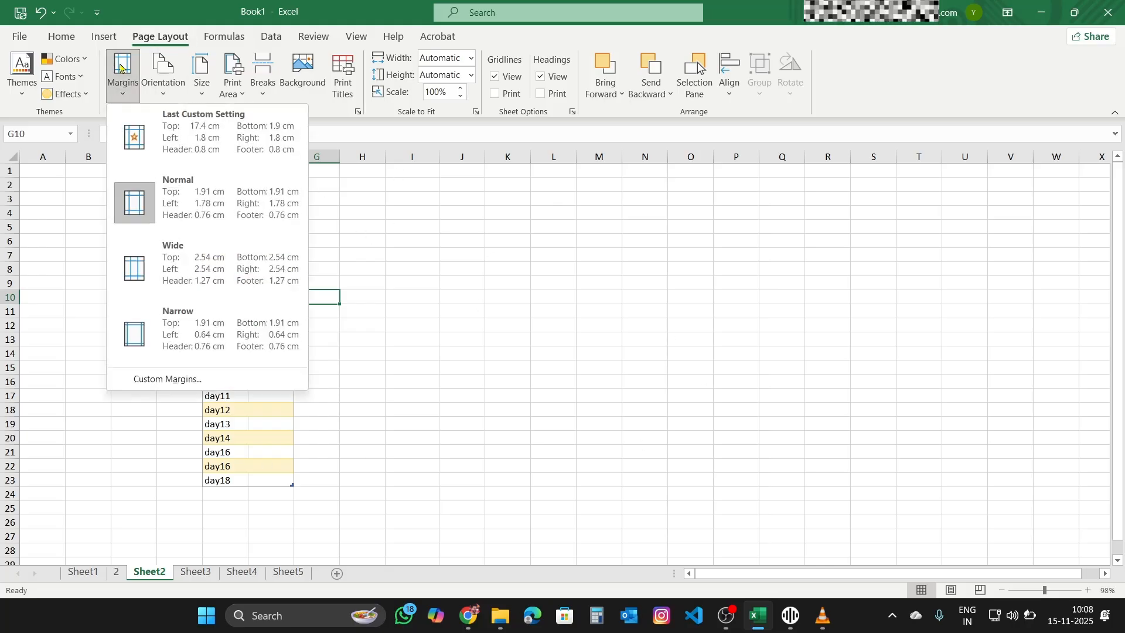
click(172, 200)
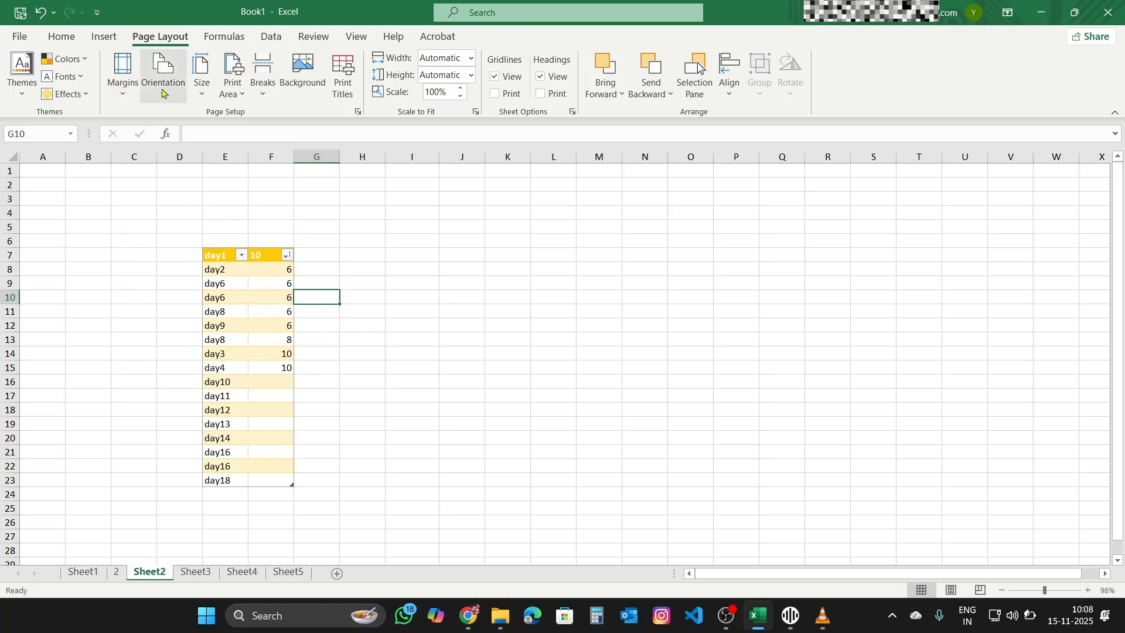
click(124, 77)
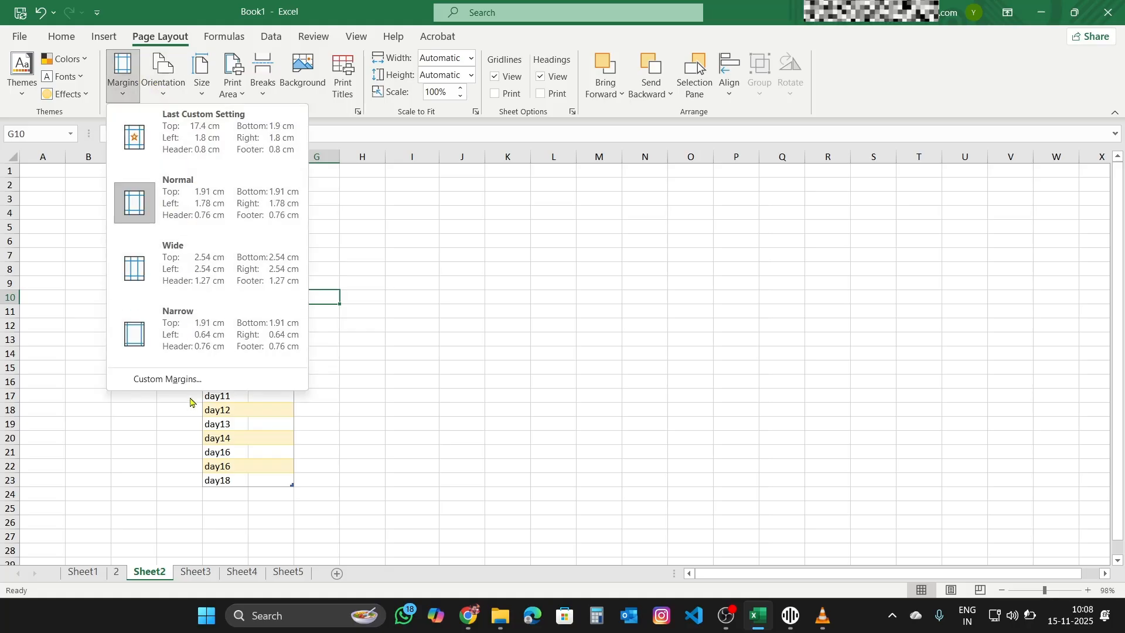
click(126, 95)
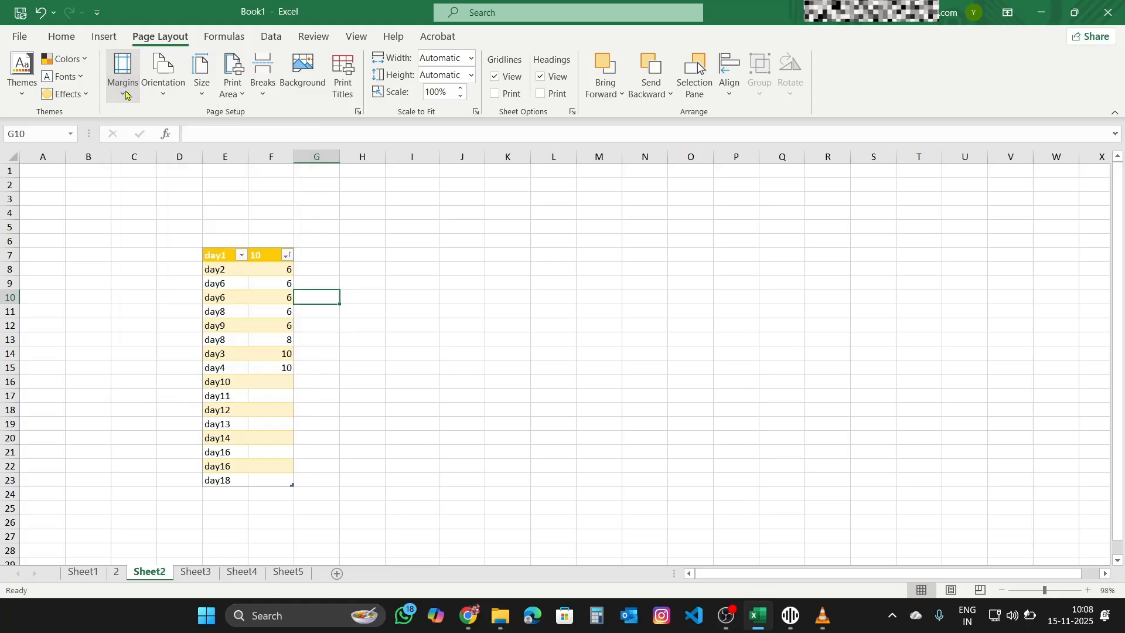
click(164, 87)
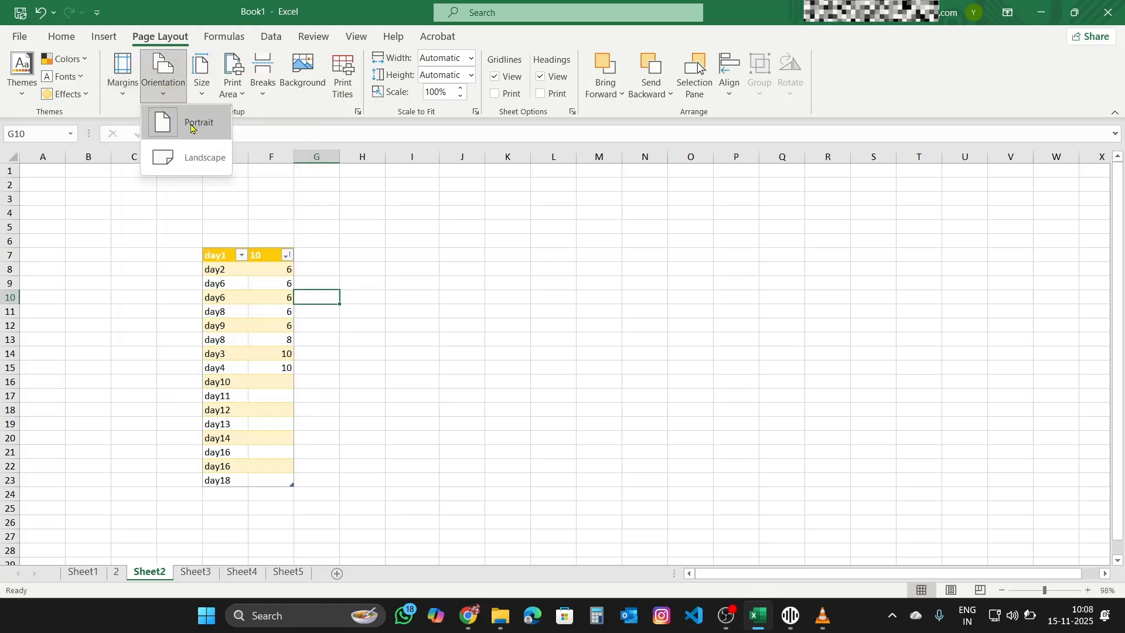
click(257, 213)
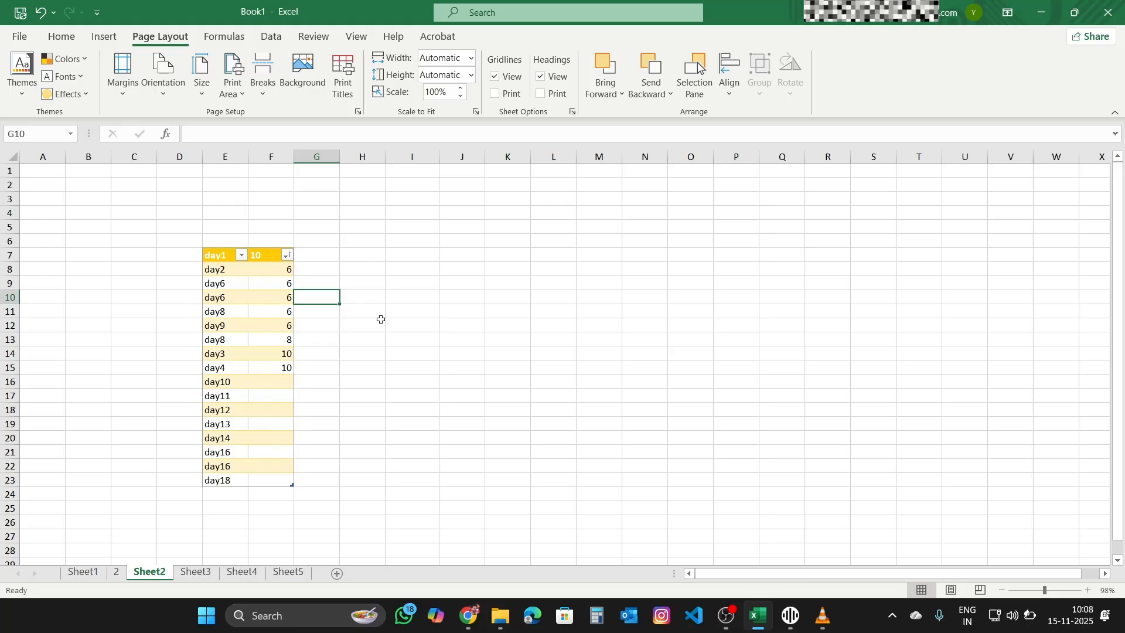
click(170, 91)
click(171, 91)
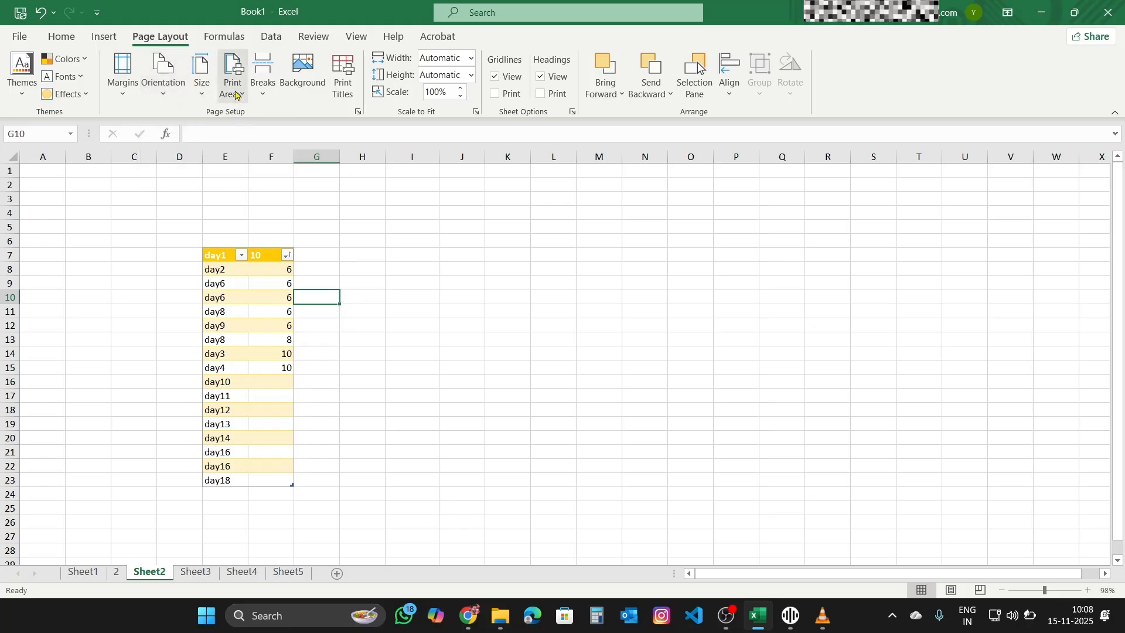
Step: Set the paper size of Sheet2 to A4 and look through the other available paper sizes
drag(220, 256, 272, 284)
click(206, 85)
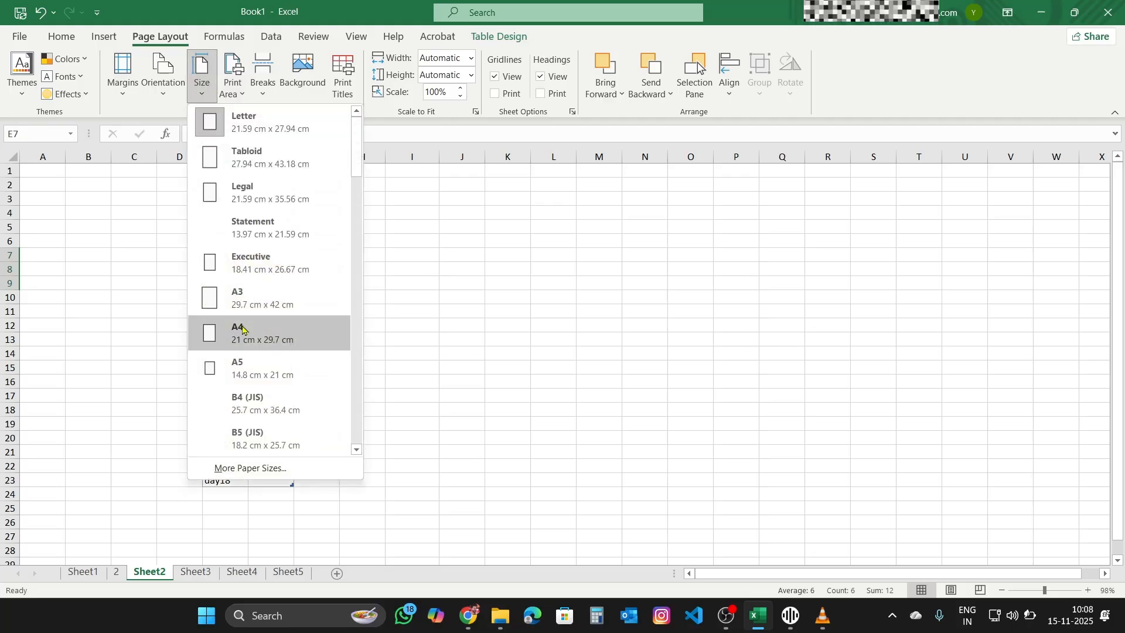
click(243, 329)
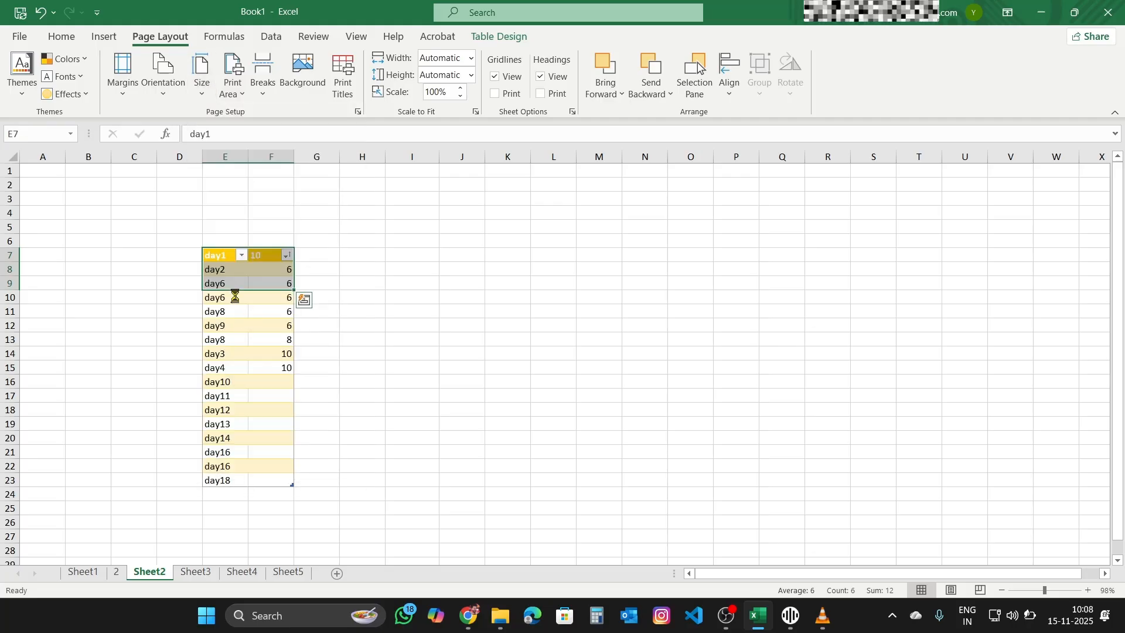
click(201, 79)
scroll(233, 274, down, 4)
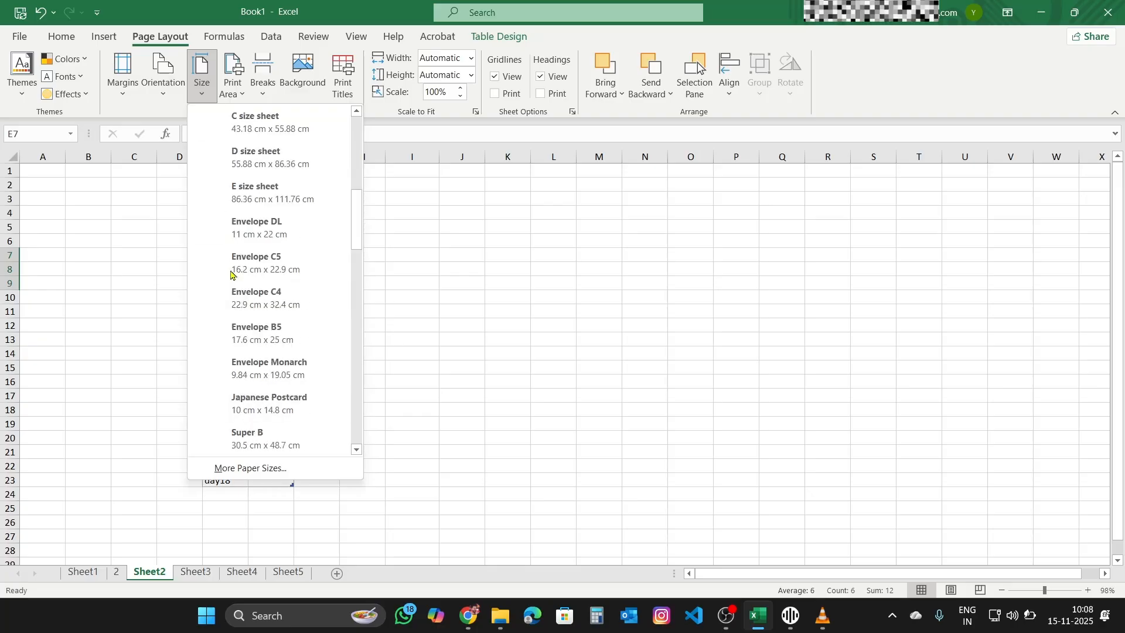
scroll(239, 124, up, 4)
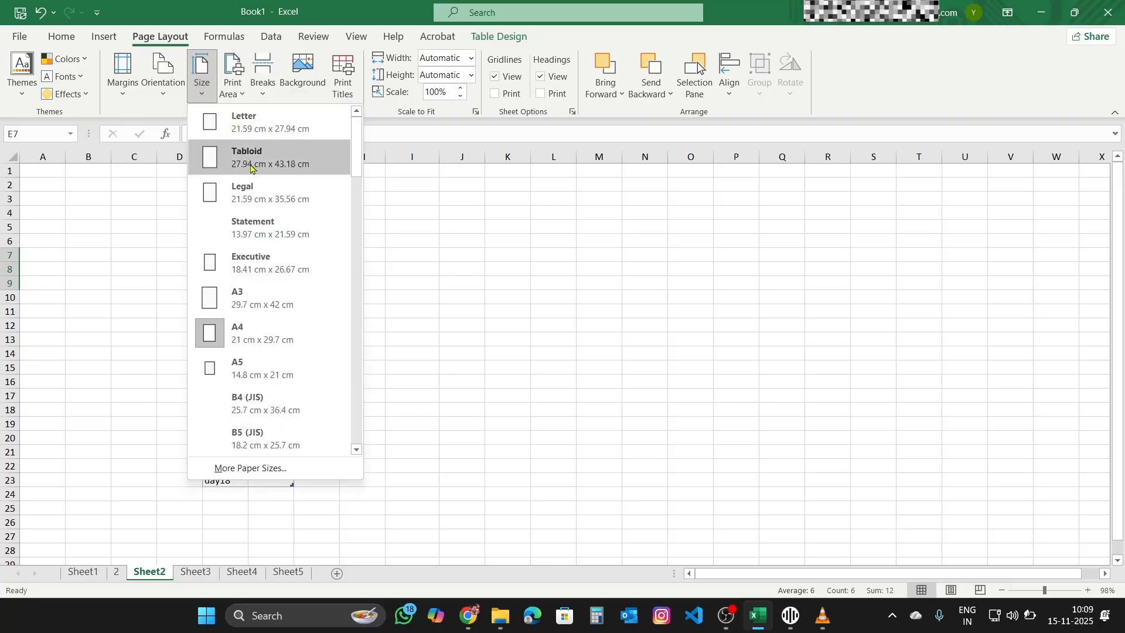
scroll(270, 375, down, 5)
scroll(275, 366, up, 5)
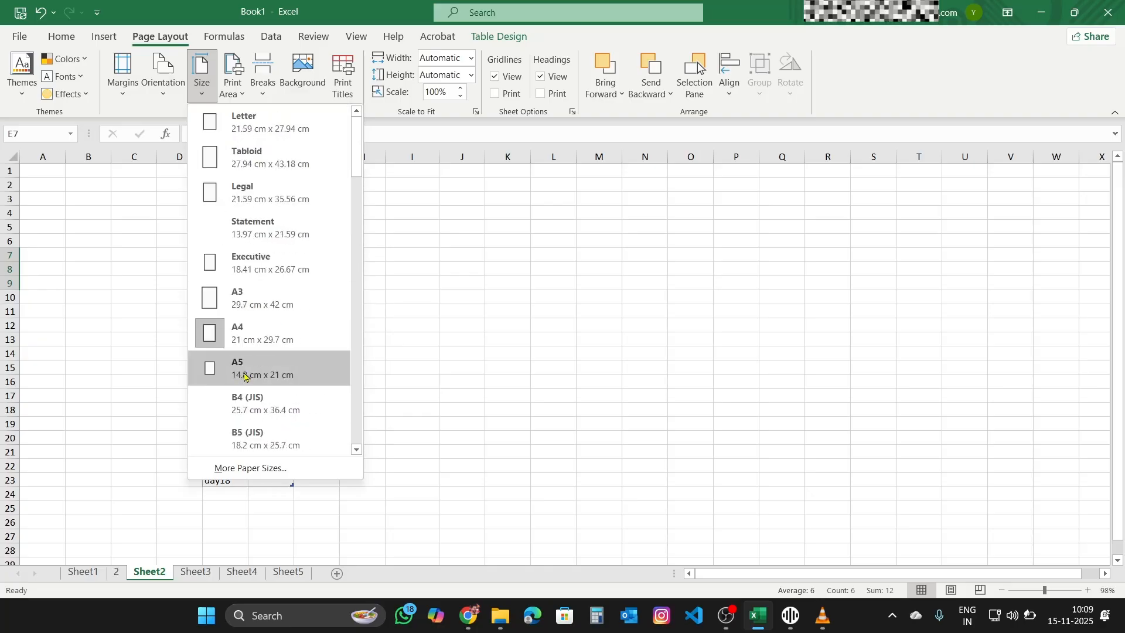
click(204, 85)
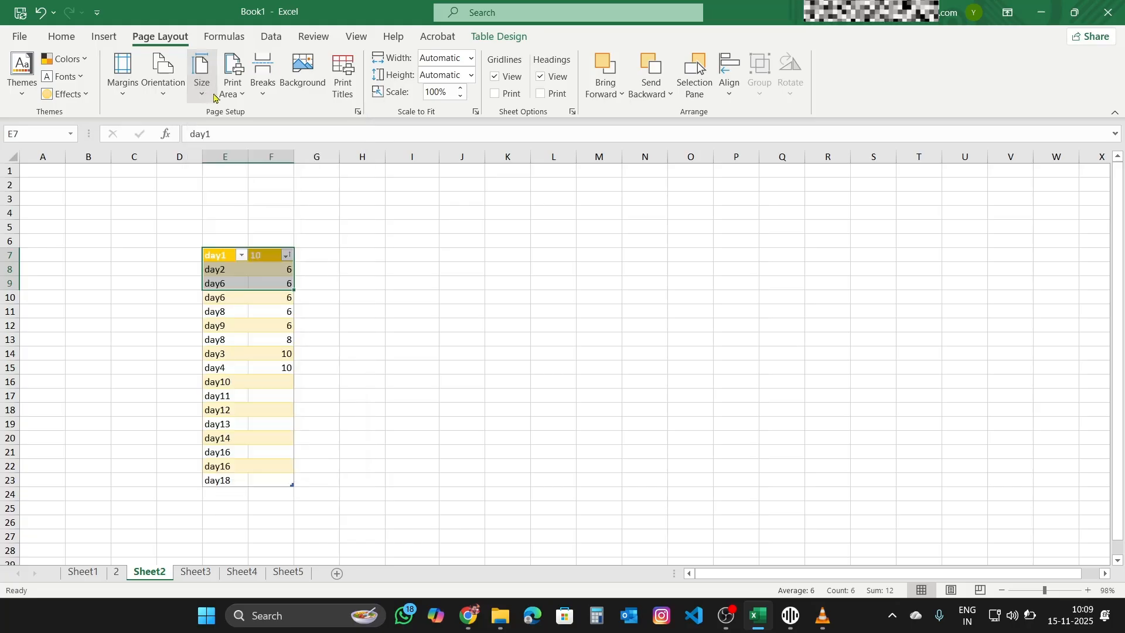
Step: Set cells E7:F14 of the table as the print area
click(243, 95)
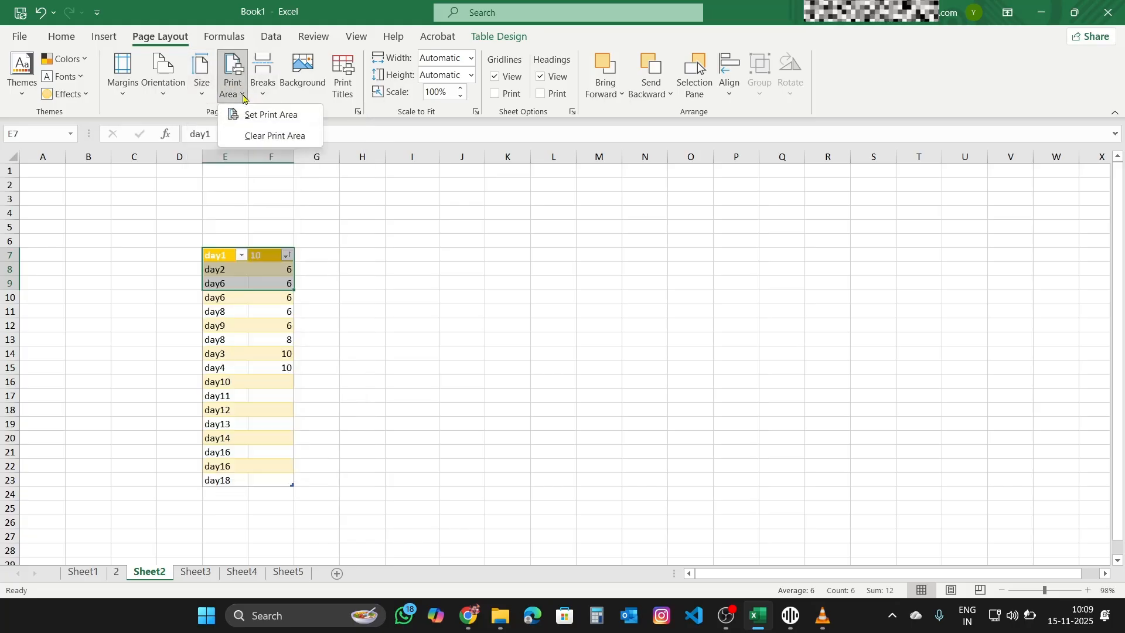
click(245, 99)
click(353, 312)
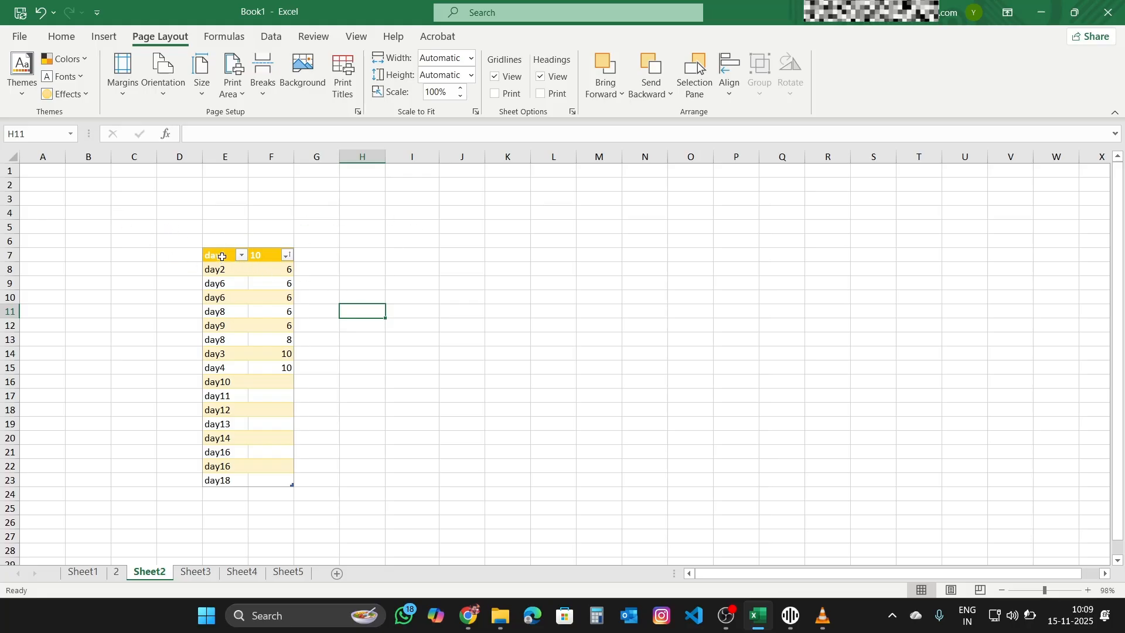
drag(225, 256, 285, 358)
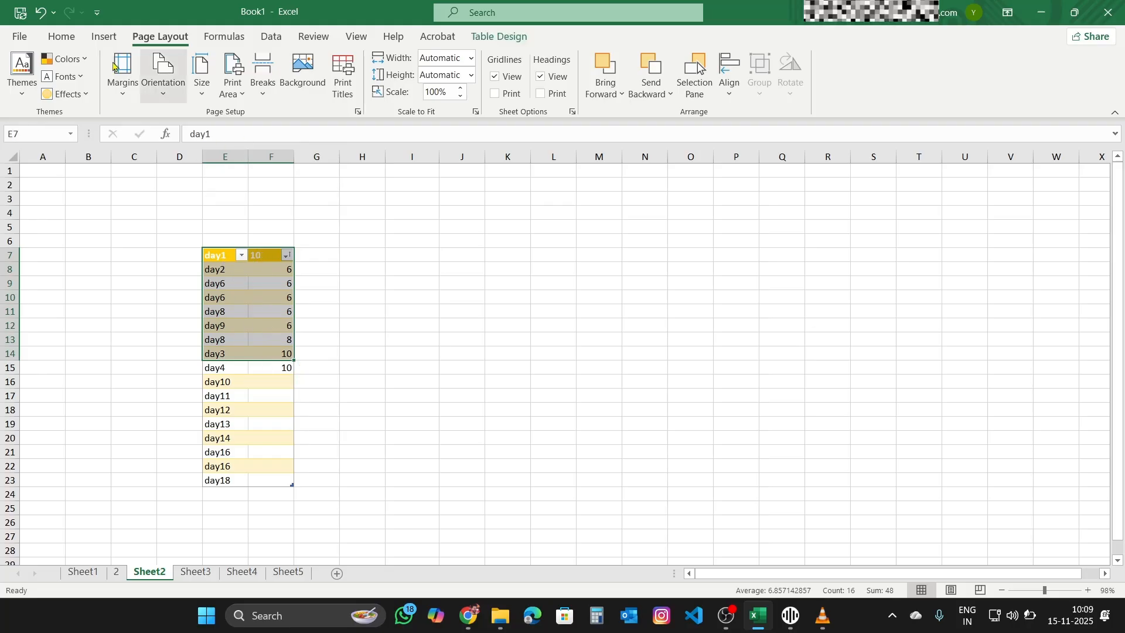
click(232, 85)
click(261, 117)
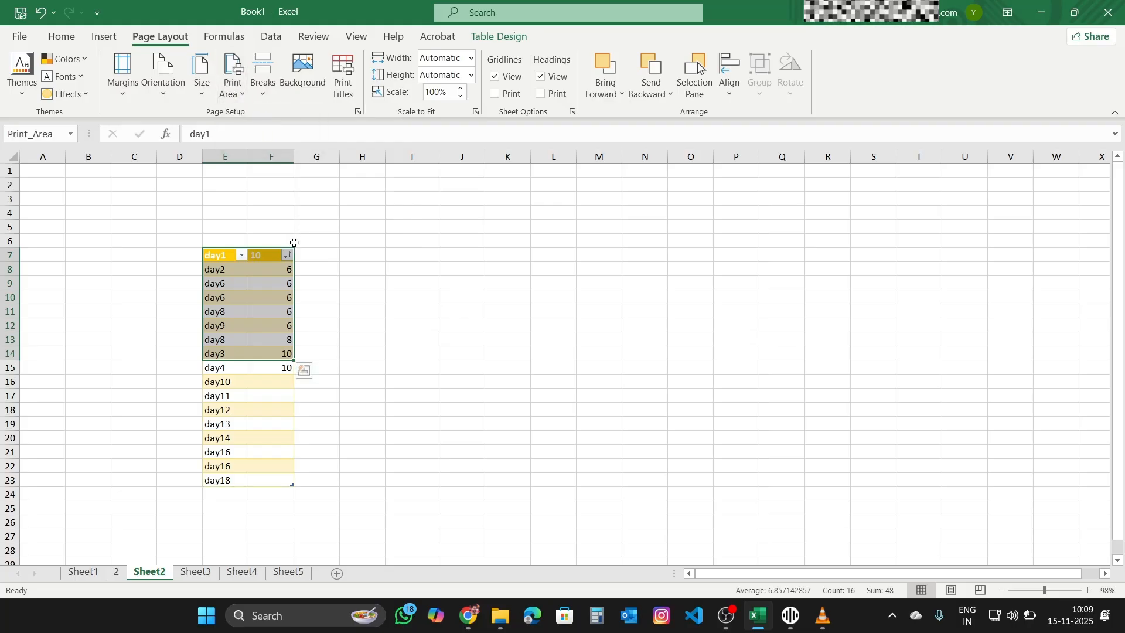
click(261, 284)
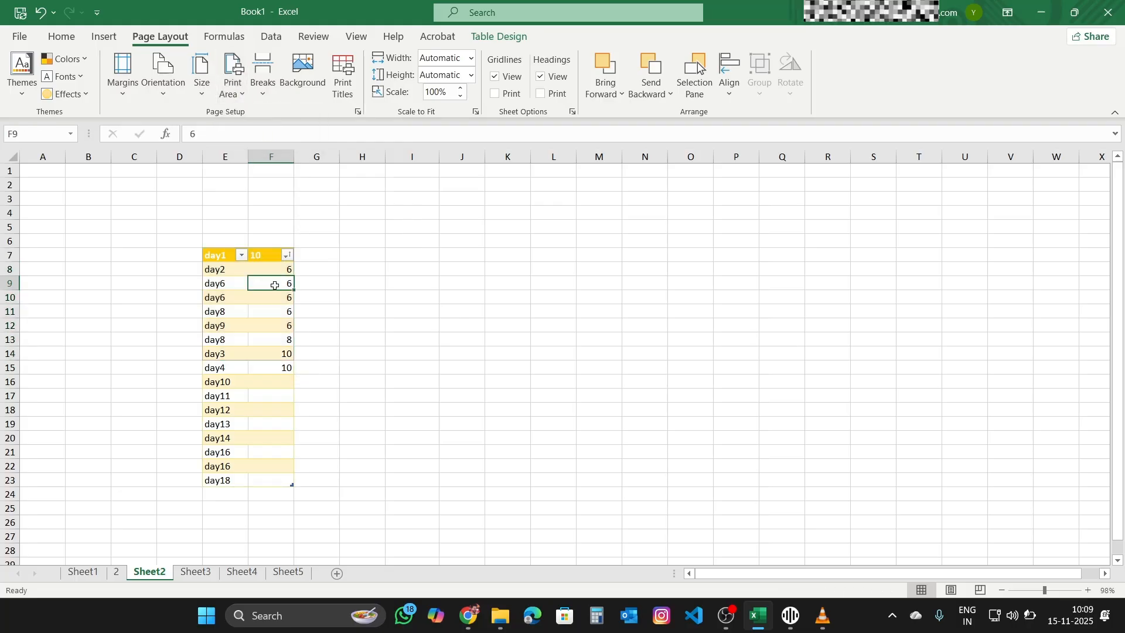
Step: Check the print preview of Sheet2 and return to the worksheet
click(21, 39)
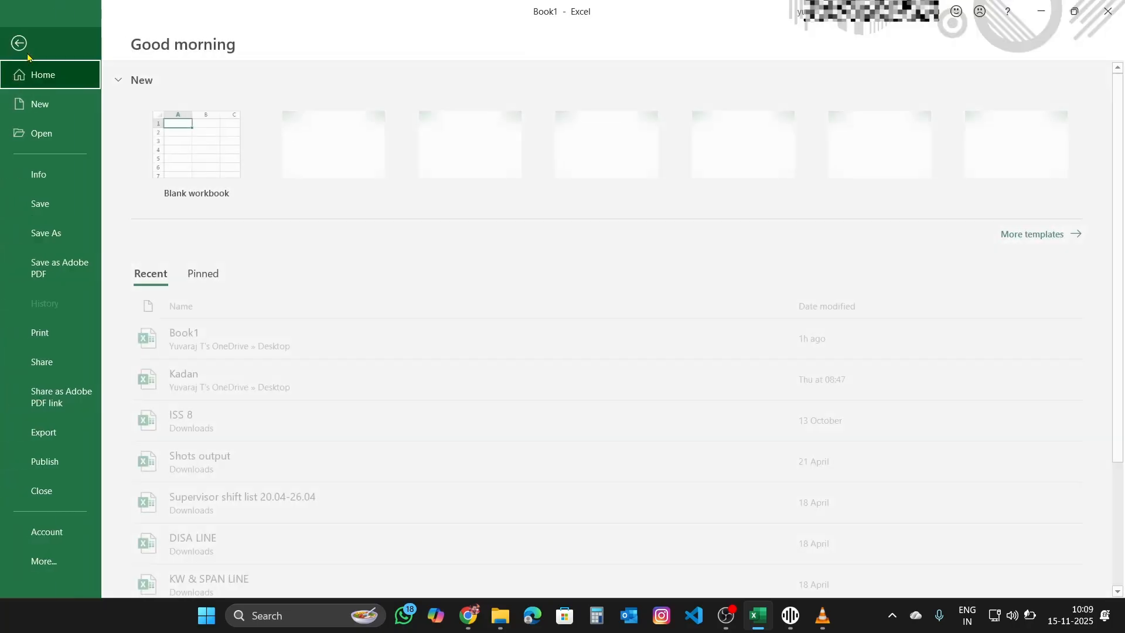
click(53, 334)
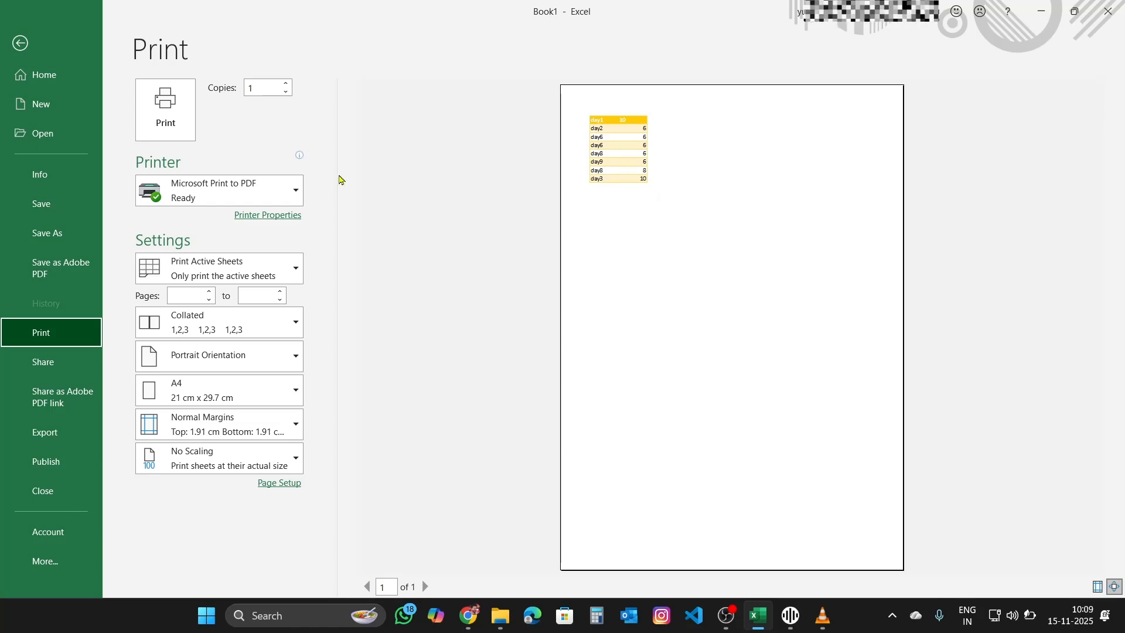
key(Escape)
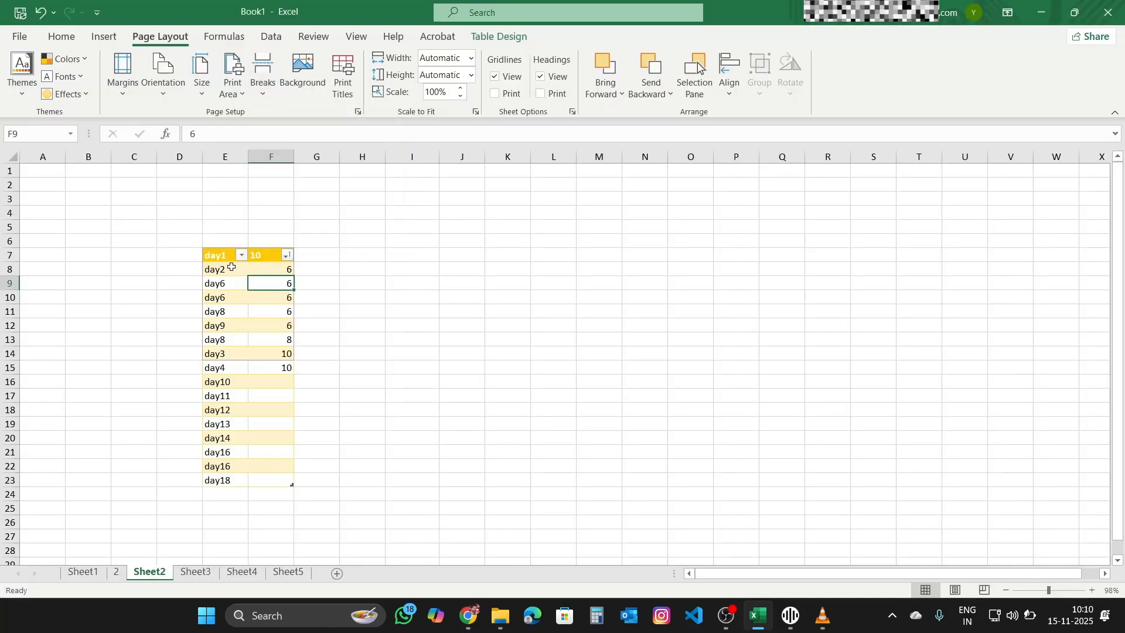
Step: Set the whole table E7:F23 as the print area and check it in the print preview
drag(224, 259, 275, 480)
drag(226, 311, 231, 326)
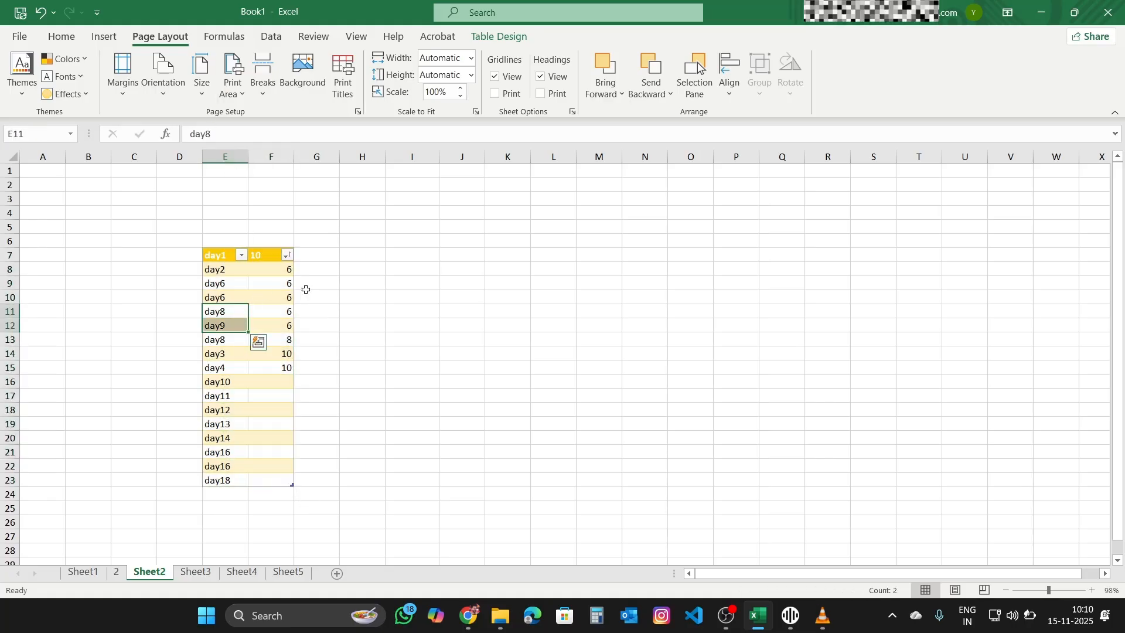
key(alt+f)
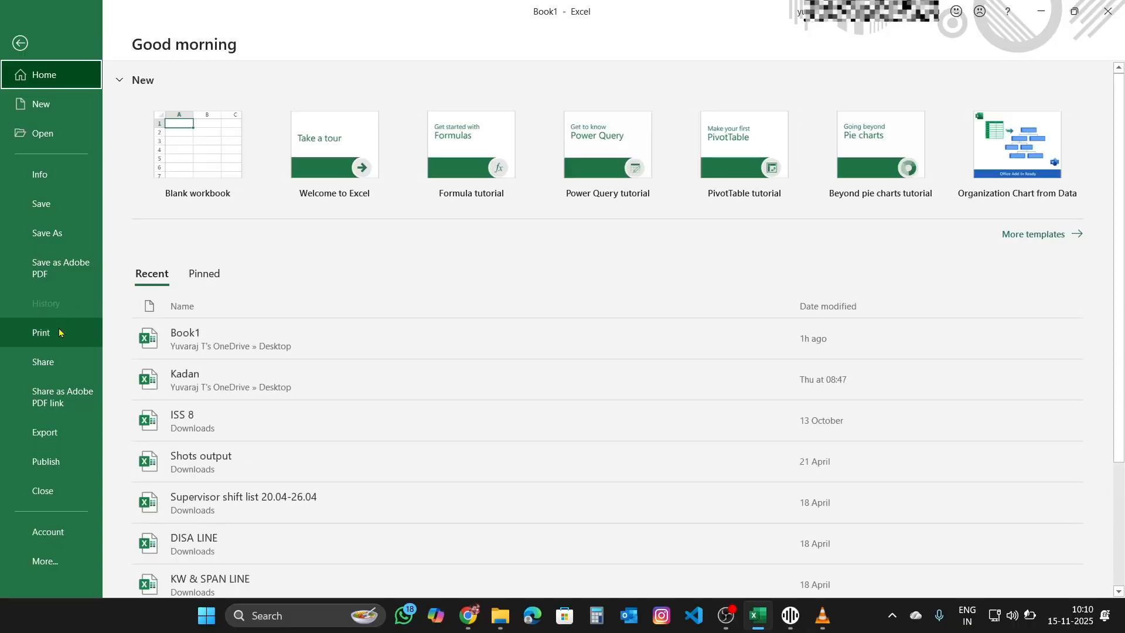
click(59, 331)
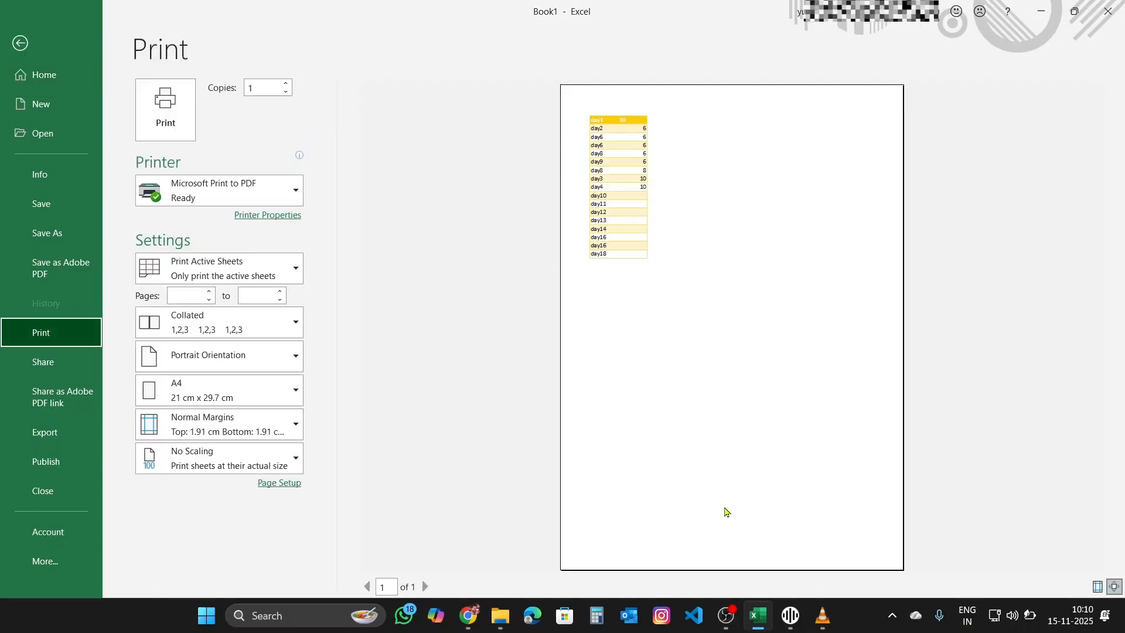
click(20, 43)
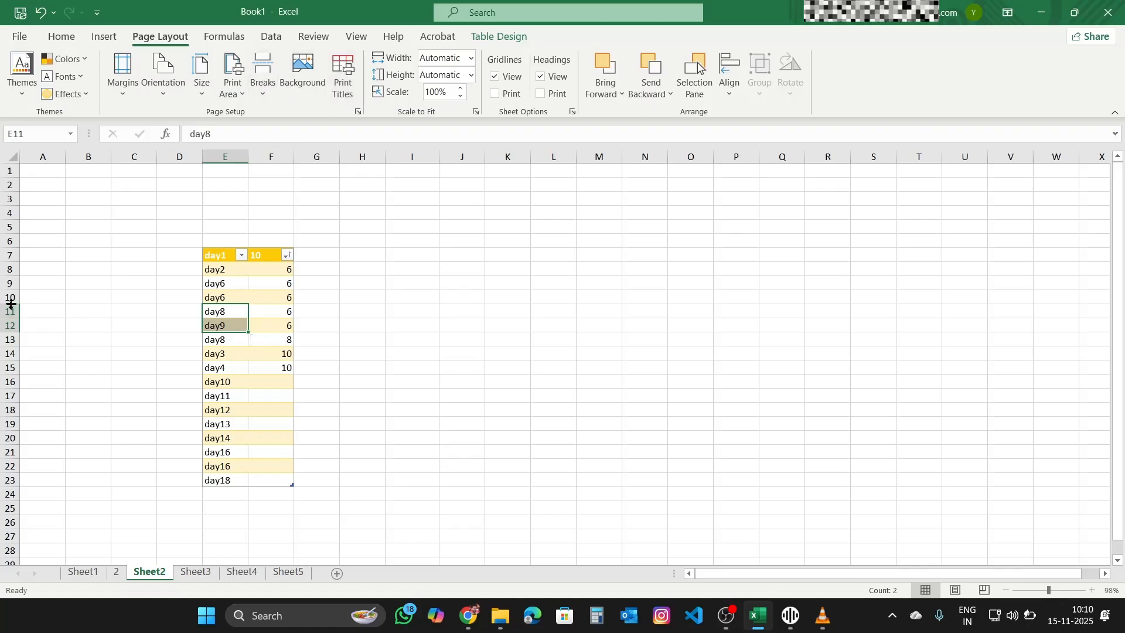
Step: Insert a horizontal page break above row 12 on Sheet2
click(13, 324)
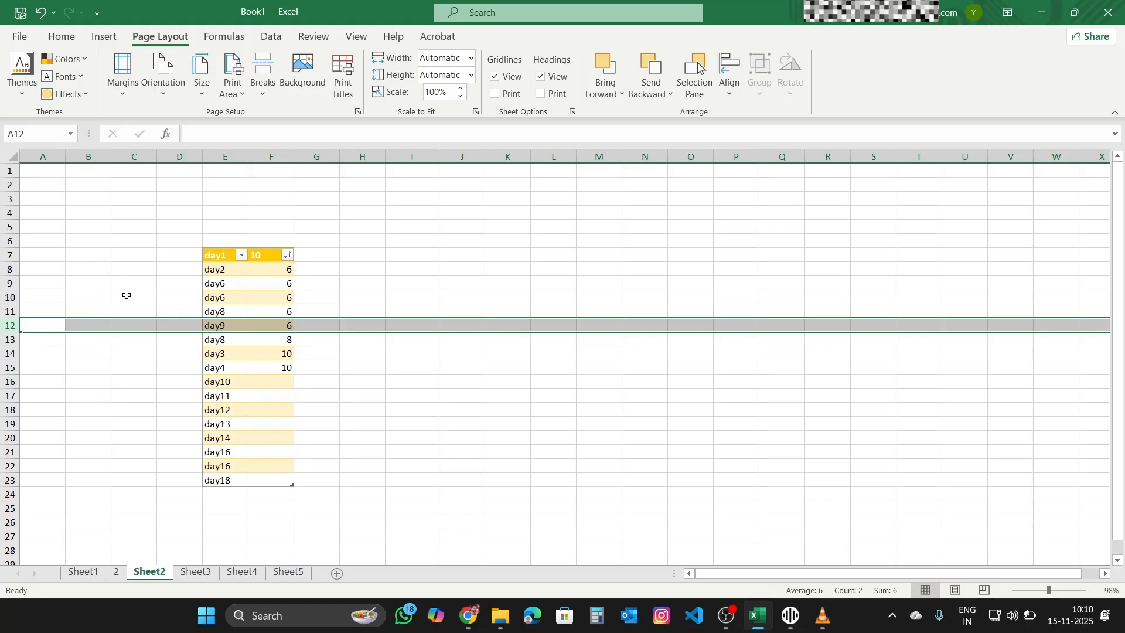
click(263, 92)
click(282, 122)
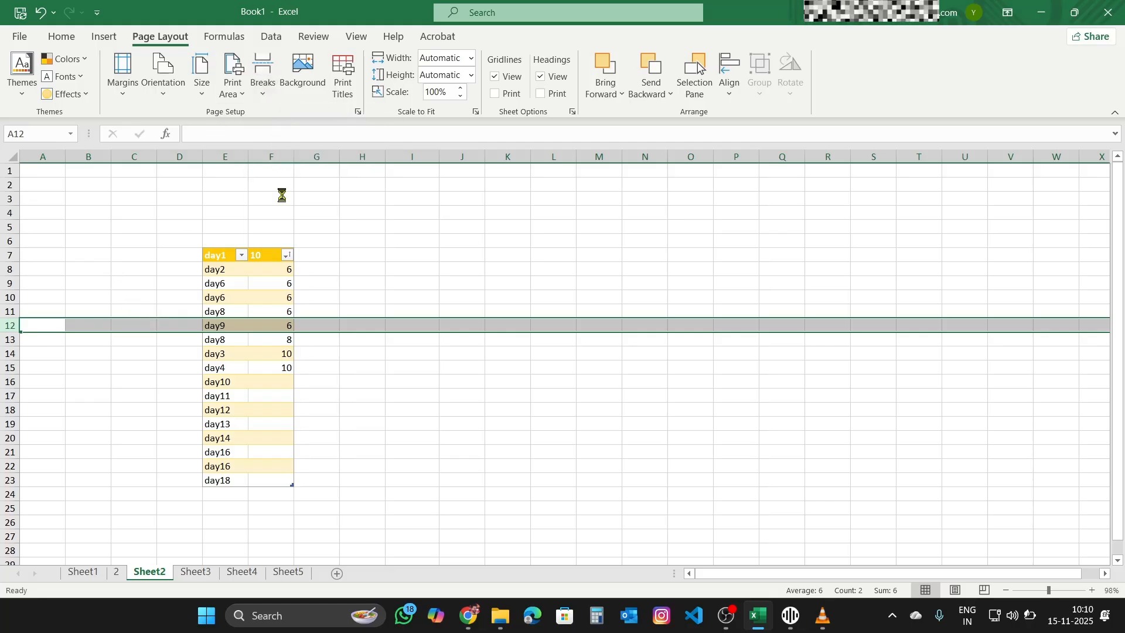
click(257, 312)
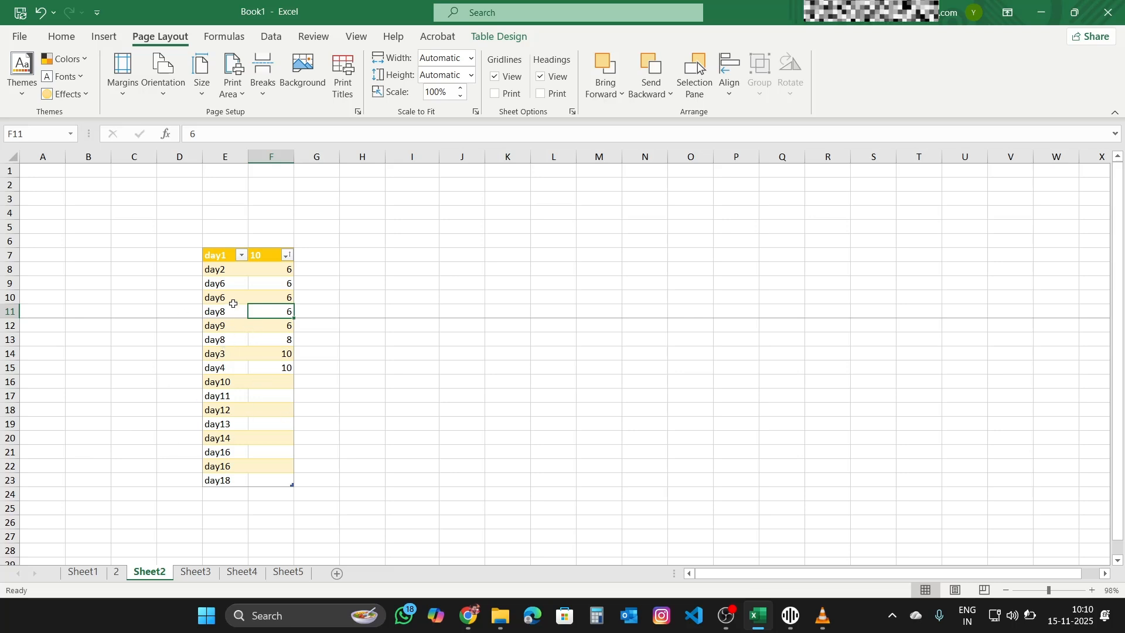
Step: Check both pages of Sheet2 in the print preview and return to the worksheet
drag(261, 352, 273, 481)
click(410, 382)
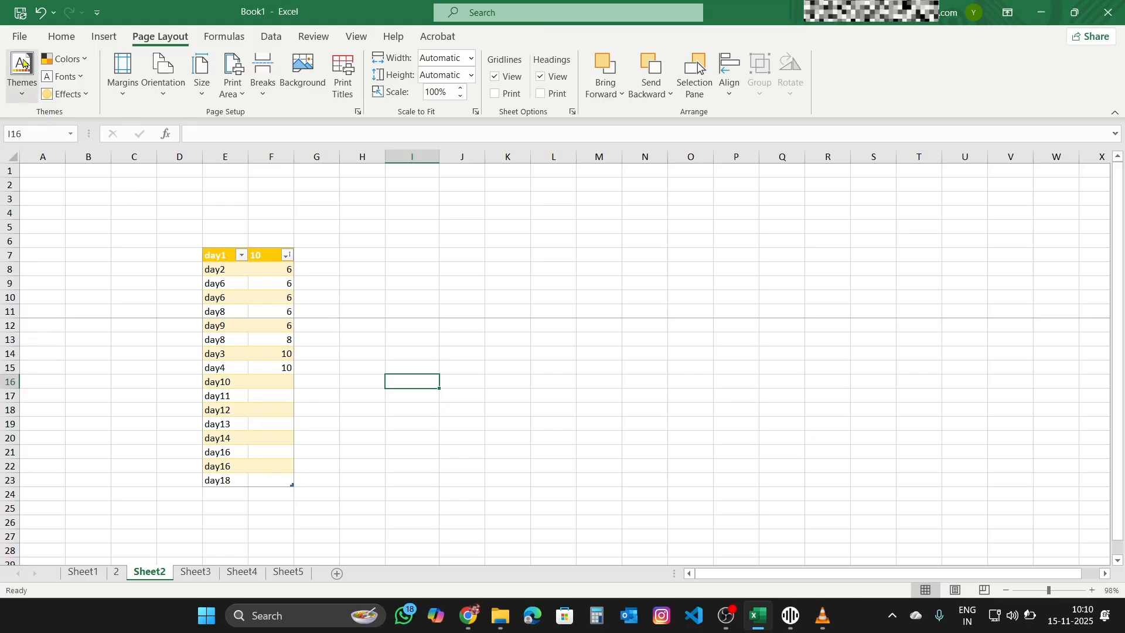
click(19, 36)
click(63, 340)
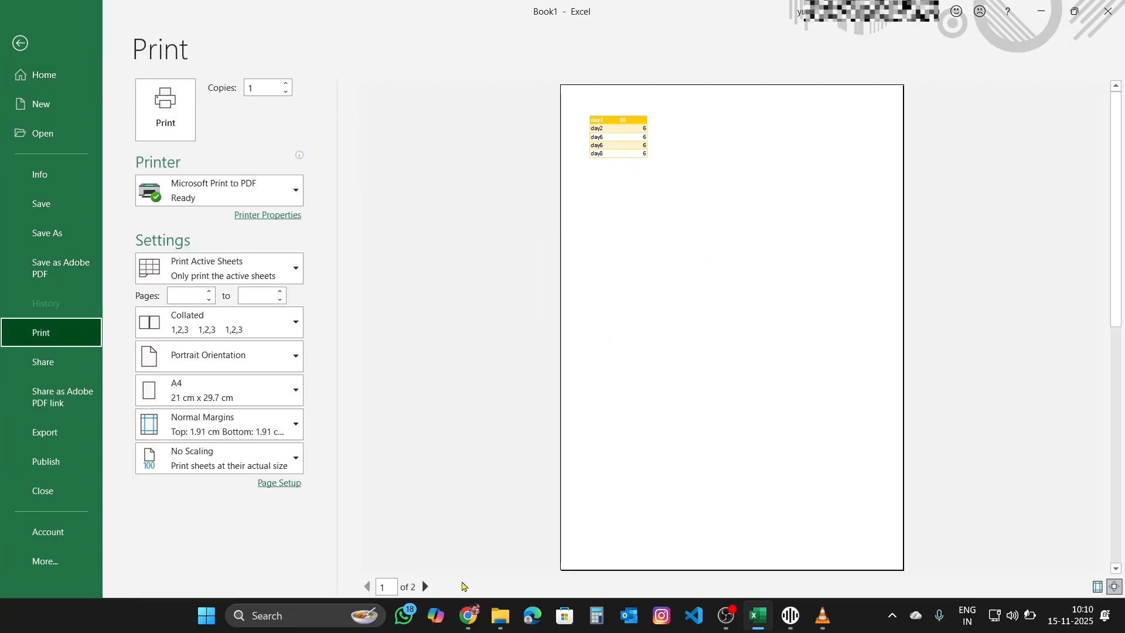
click(425, 587)
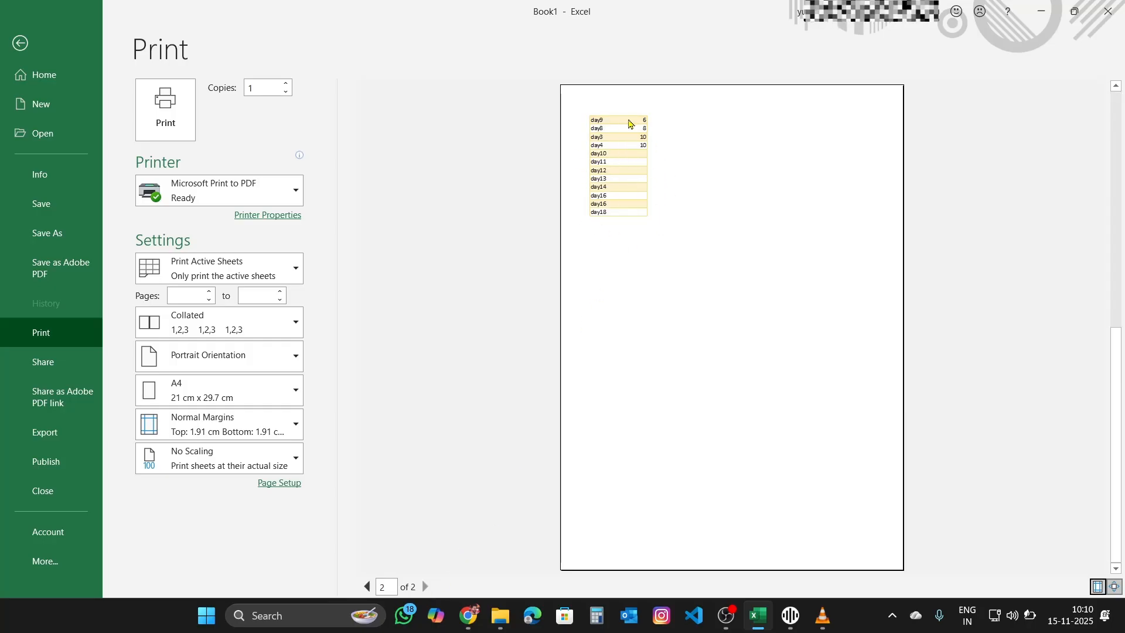
key(Escape)
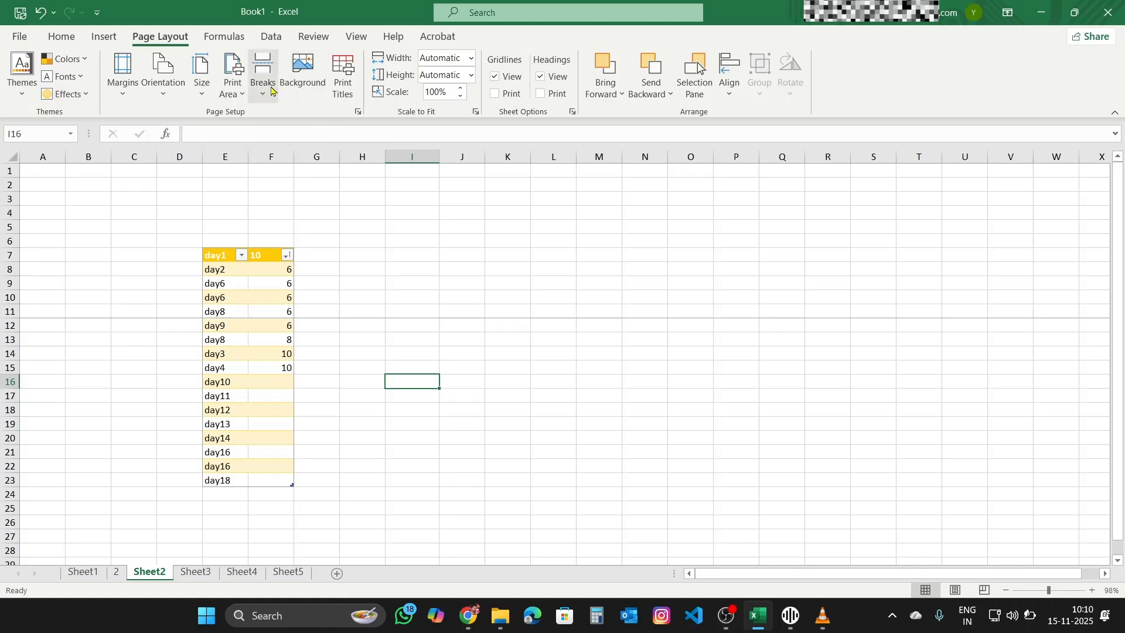
Step: View the picture sources available for a sheet background and close them without inserting a picture
click(314, 88)
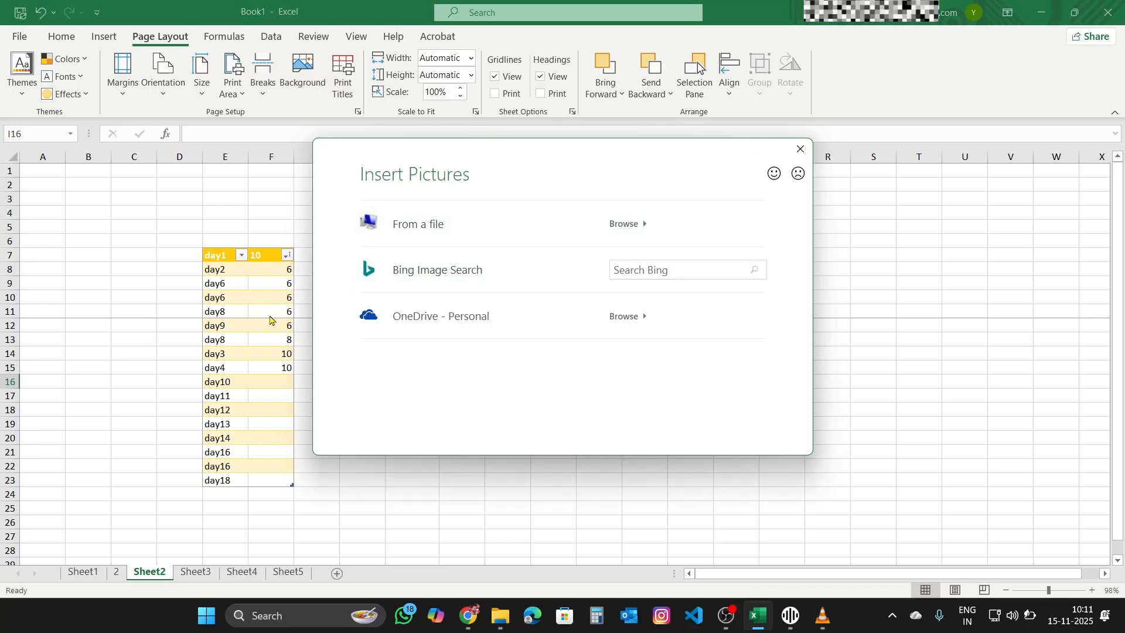
click(799, 150)
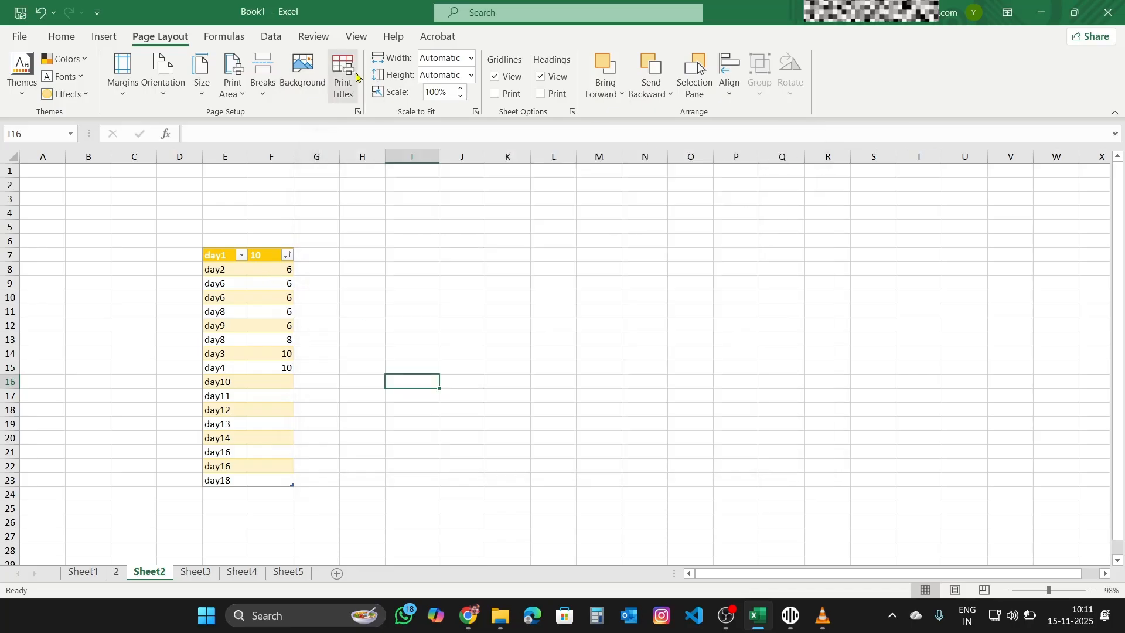
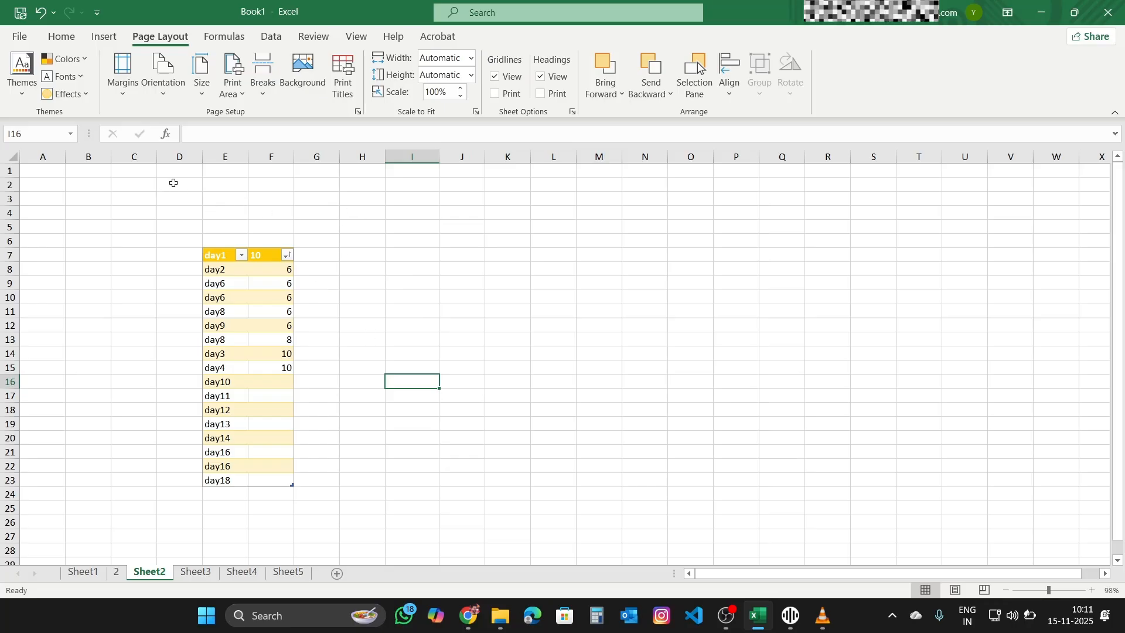
click(534, 256)
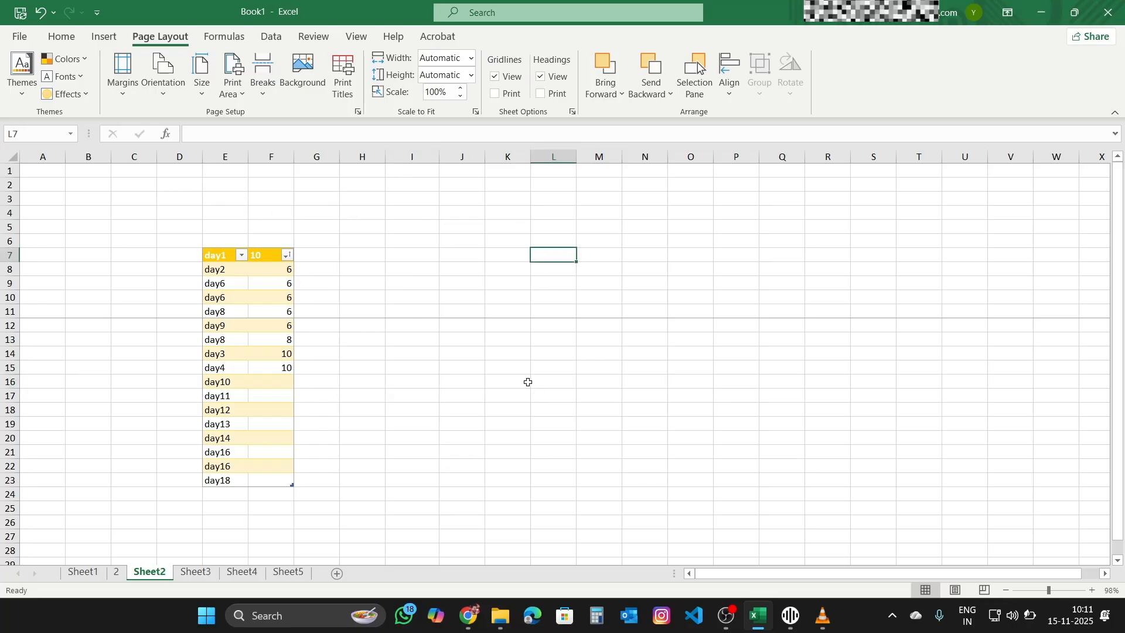
click(505, 202)
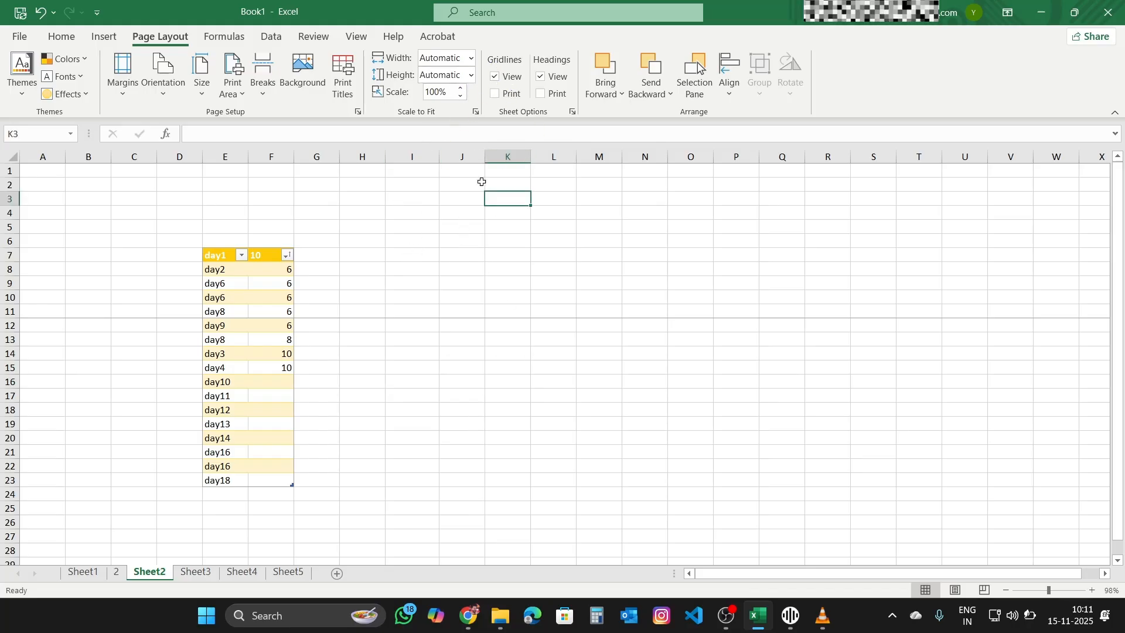
Step: Hide the gridlines on Sheet2 and show them again
click(496, 78)
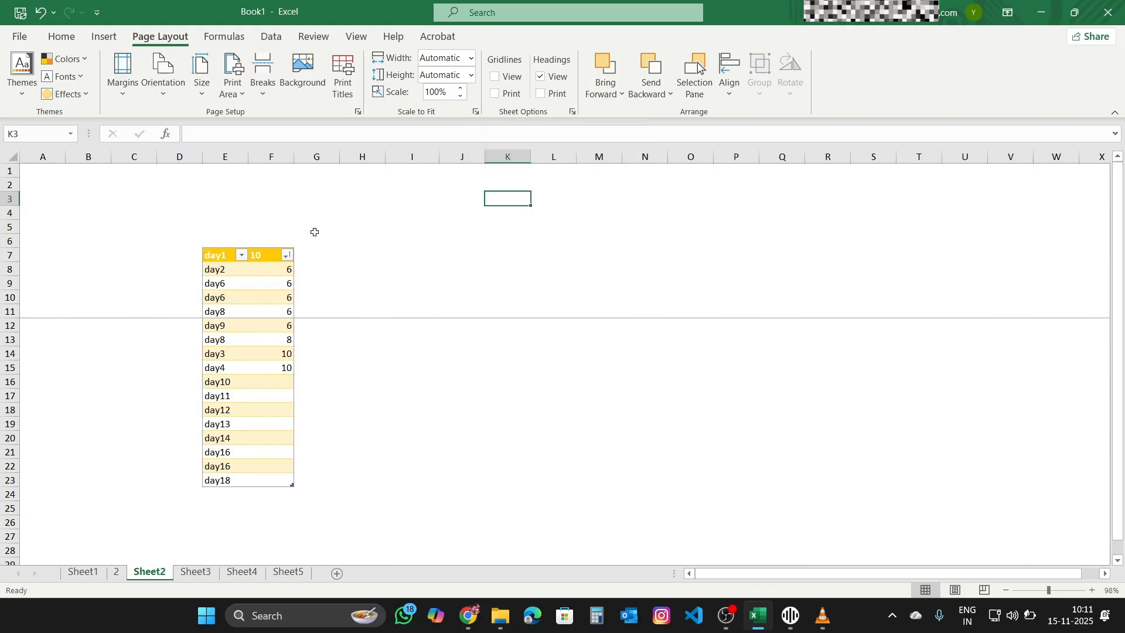
click(375, 252)
click(402, 213)
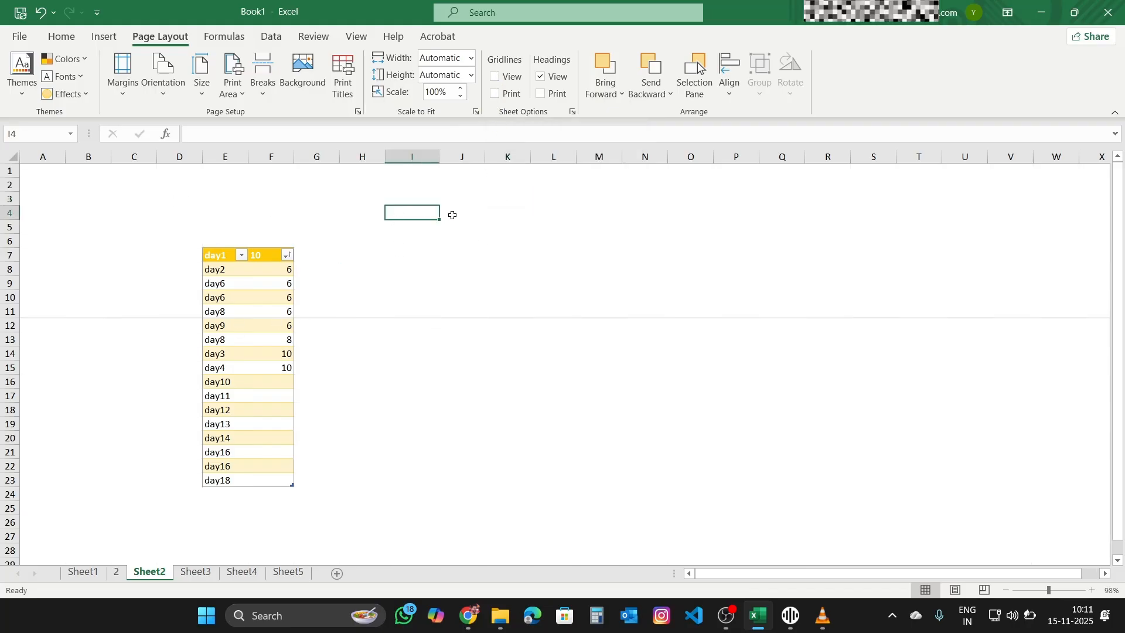
click(496, 76)
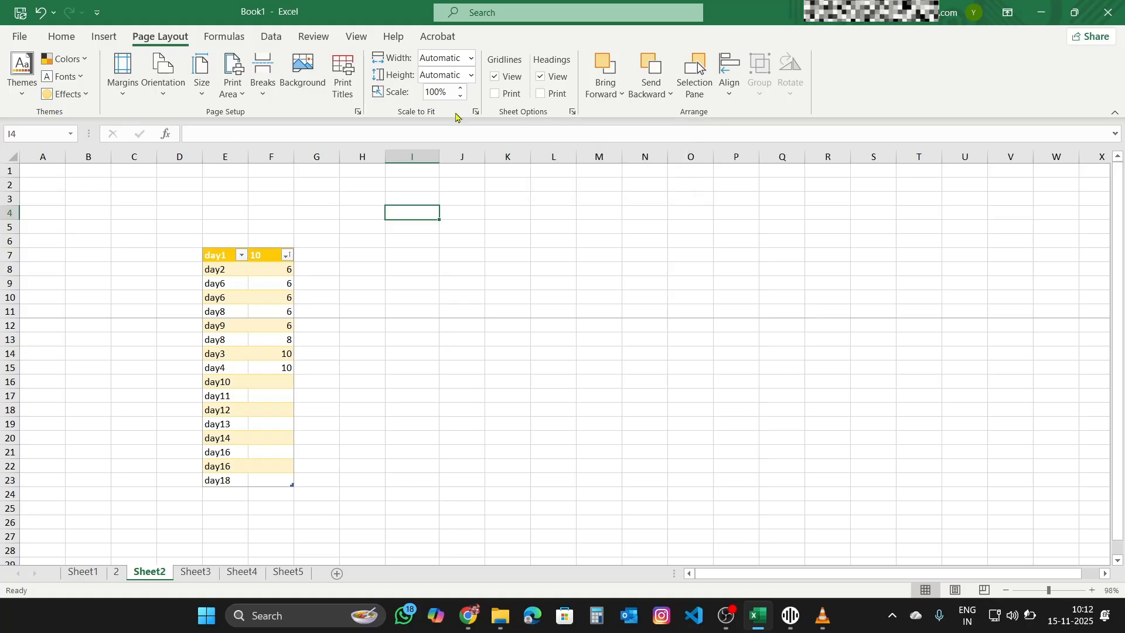
Step: Hide the row and column headings on Sheet2 and show them again
click(540, 76)
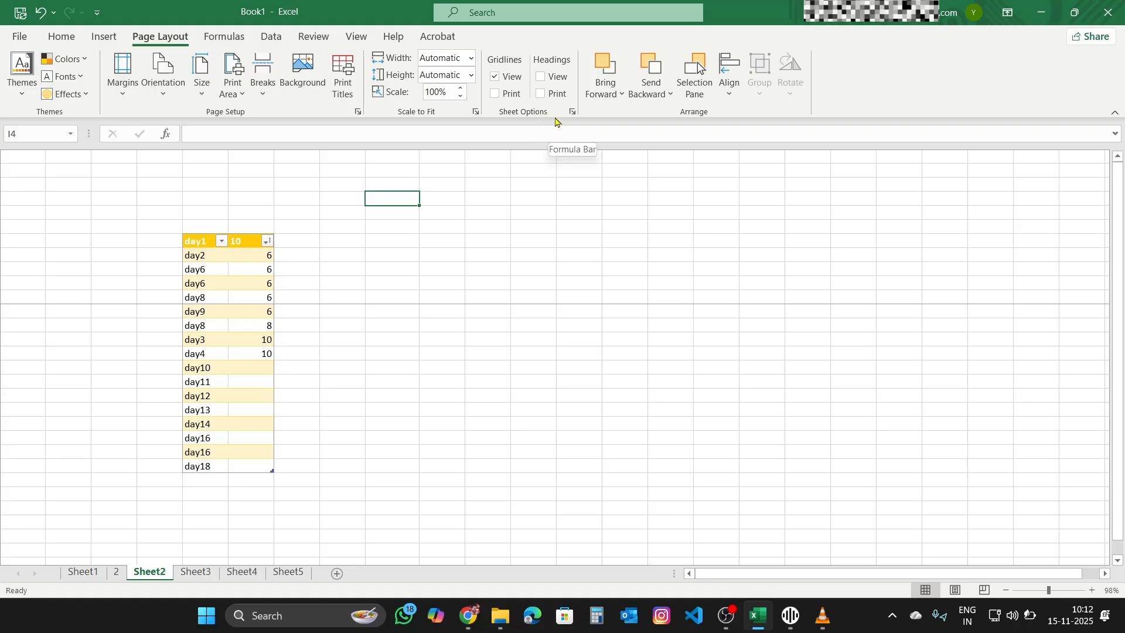
click(540, 76)
key(Left)
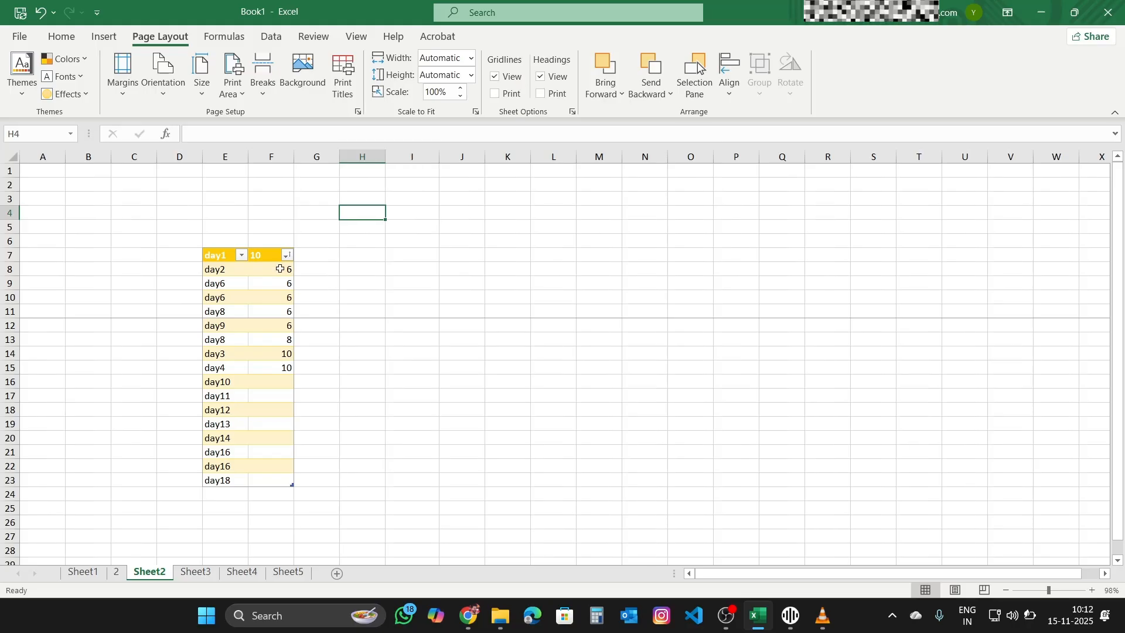
Step: Review the AutoSum function choices among the Home commands and return to the Formulas commands
click(219, 35)
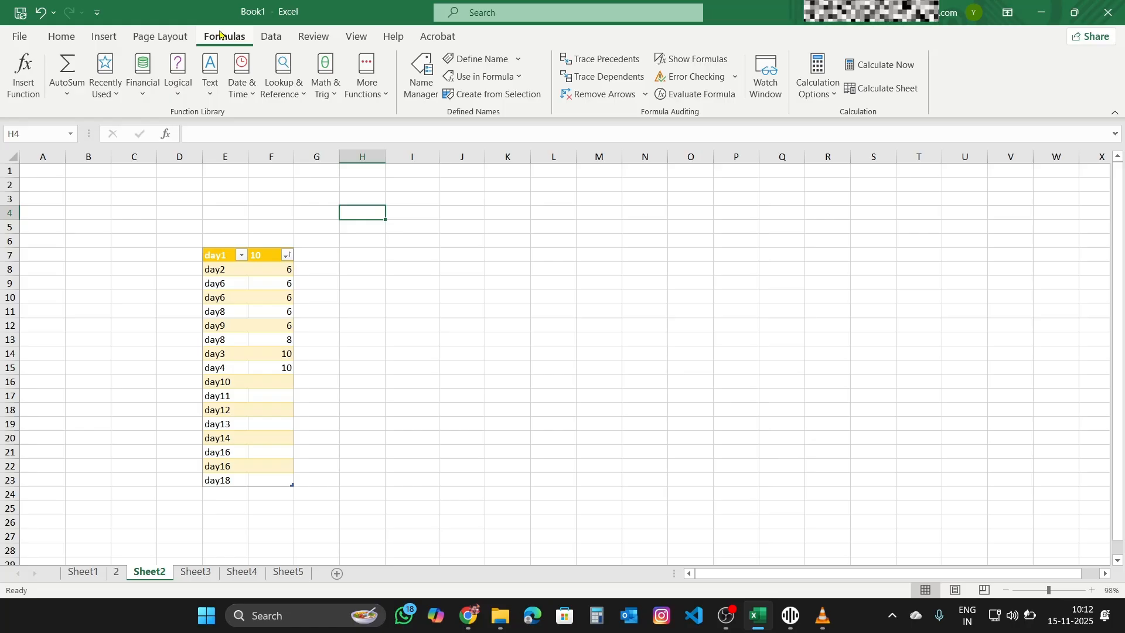
click(61, 39)
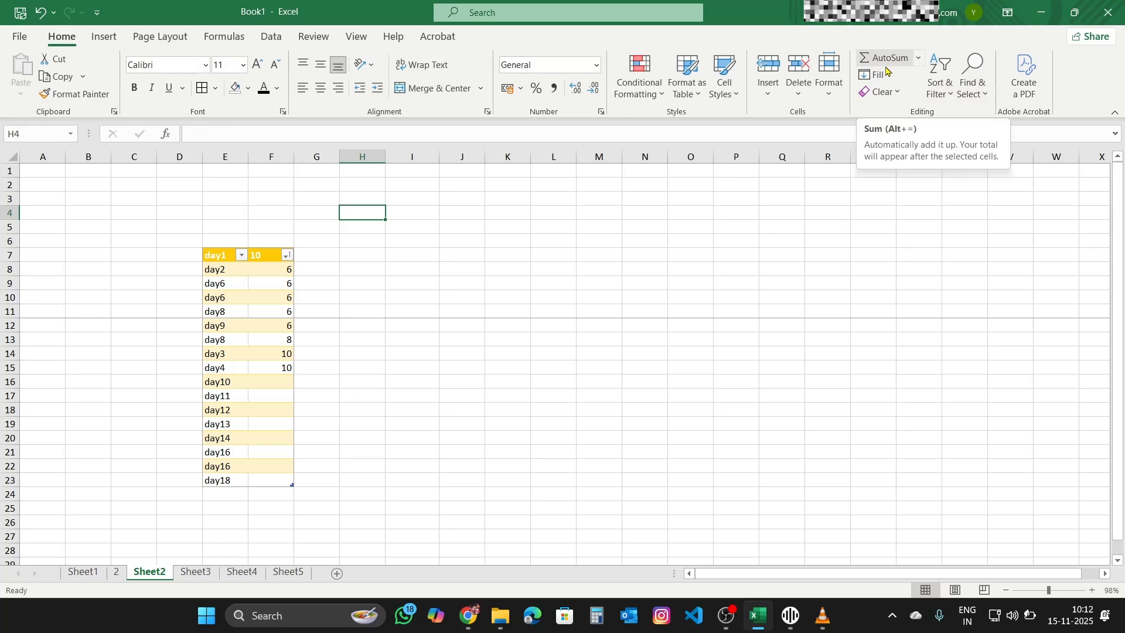
click(919, 57)
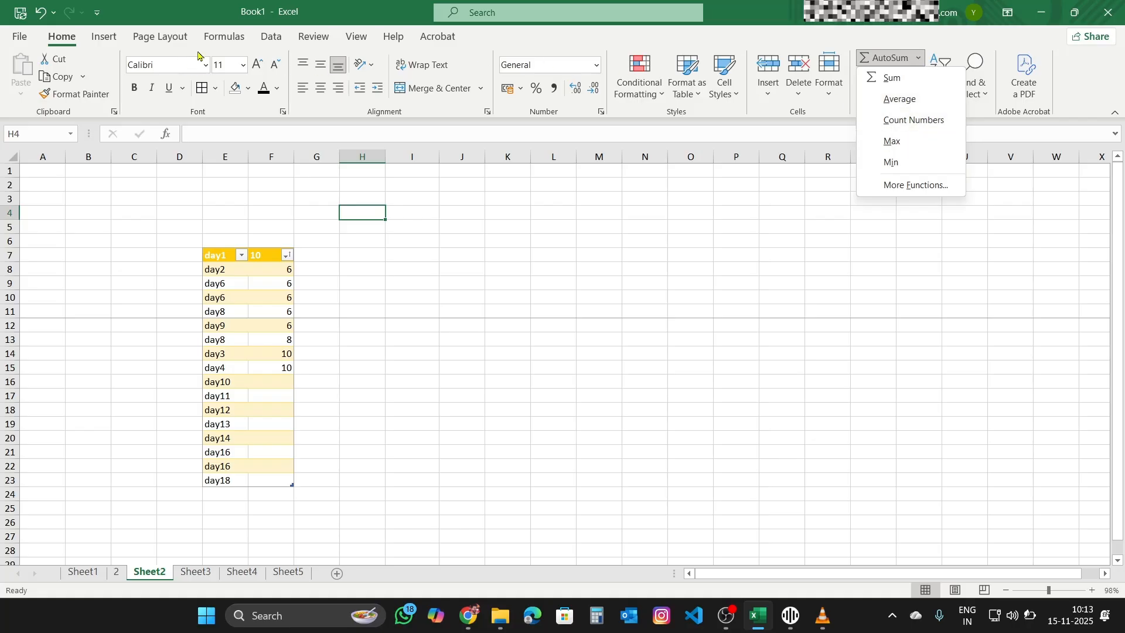
click(226, 39)
click(226, 37)
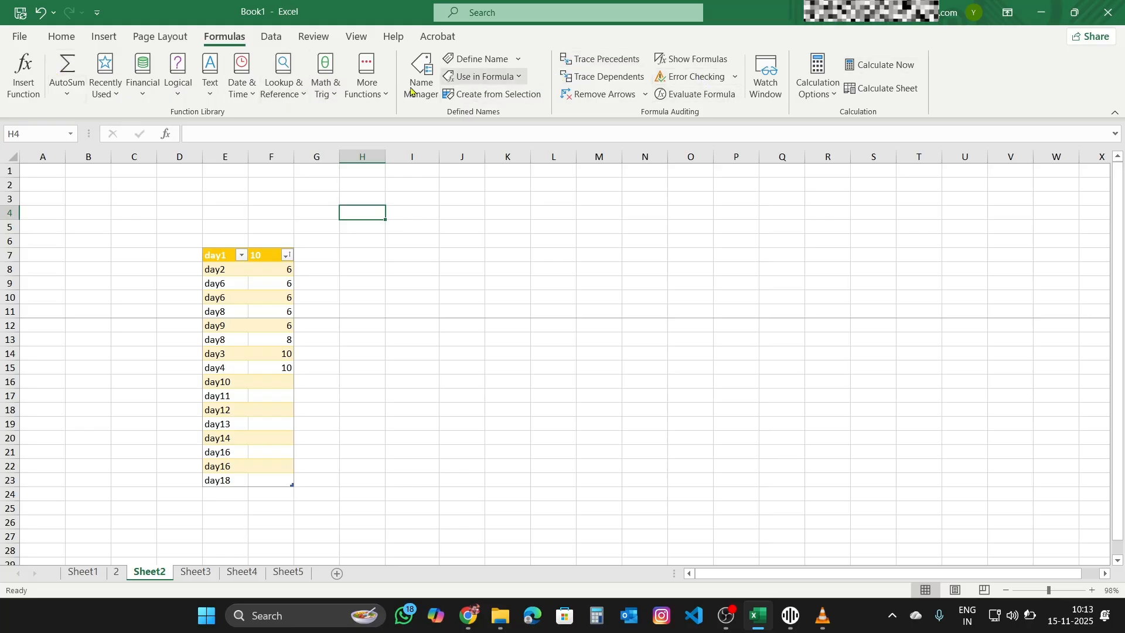
Step: Look through the Lookup & Reference functions in the Insert Function dialog and close it without inserting one
click(33, 84)
scroll(530, 212, down, 7)
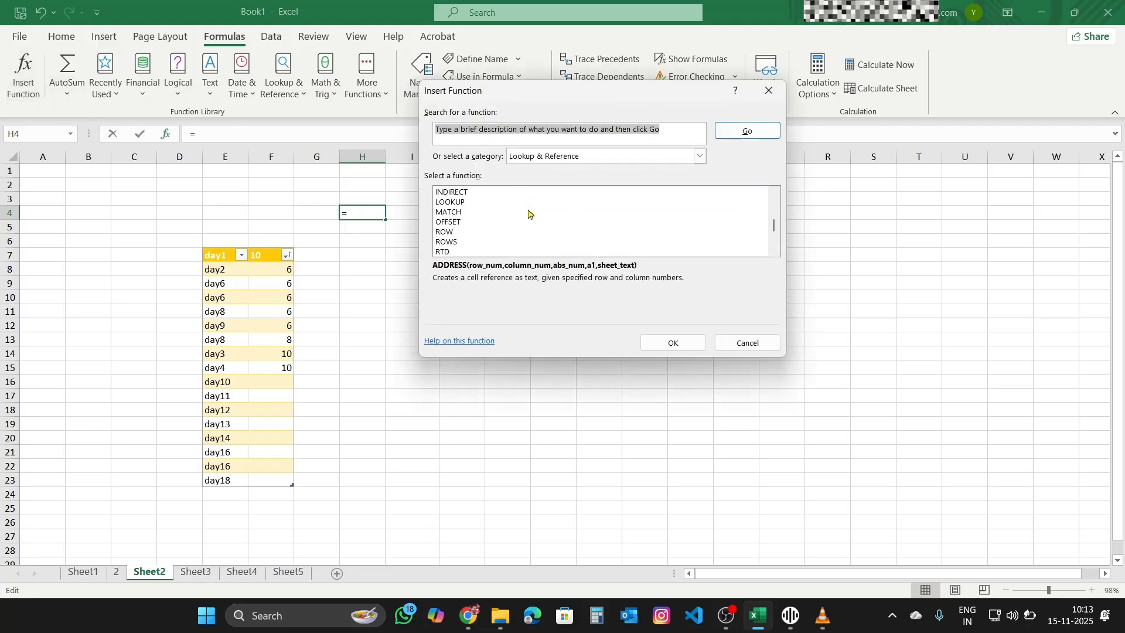
click(775, 89)
Step: Review the AutoSum and Recently Used function lists without inserting a function
click(67, 92)
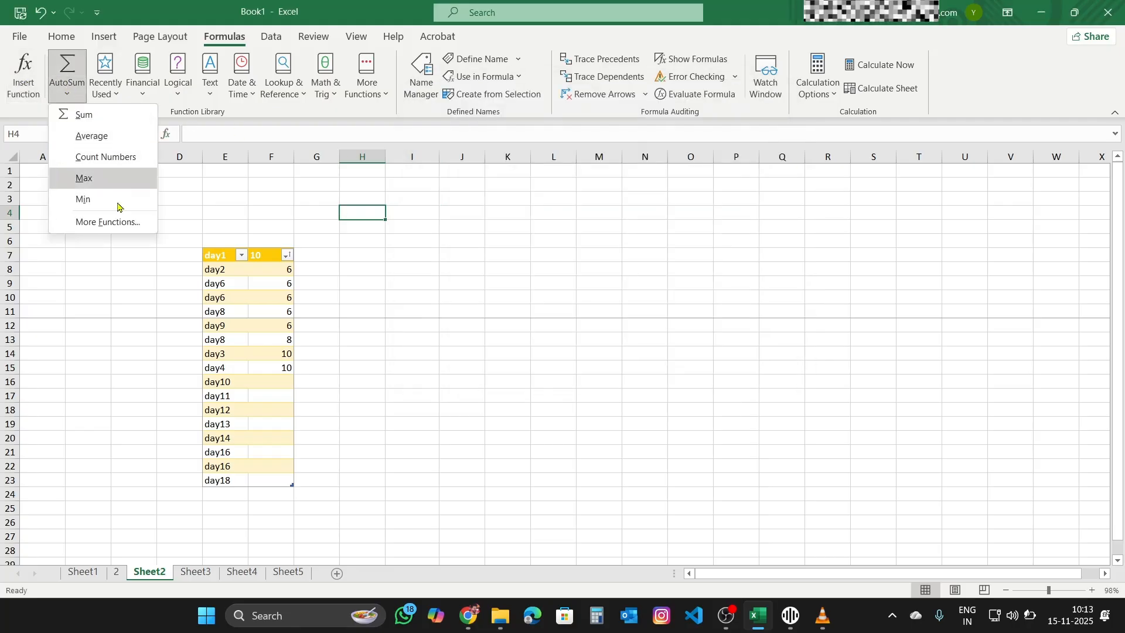
click(67, 99)
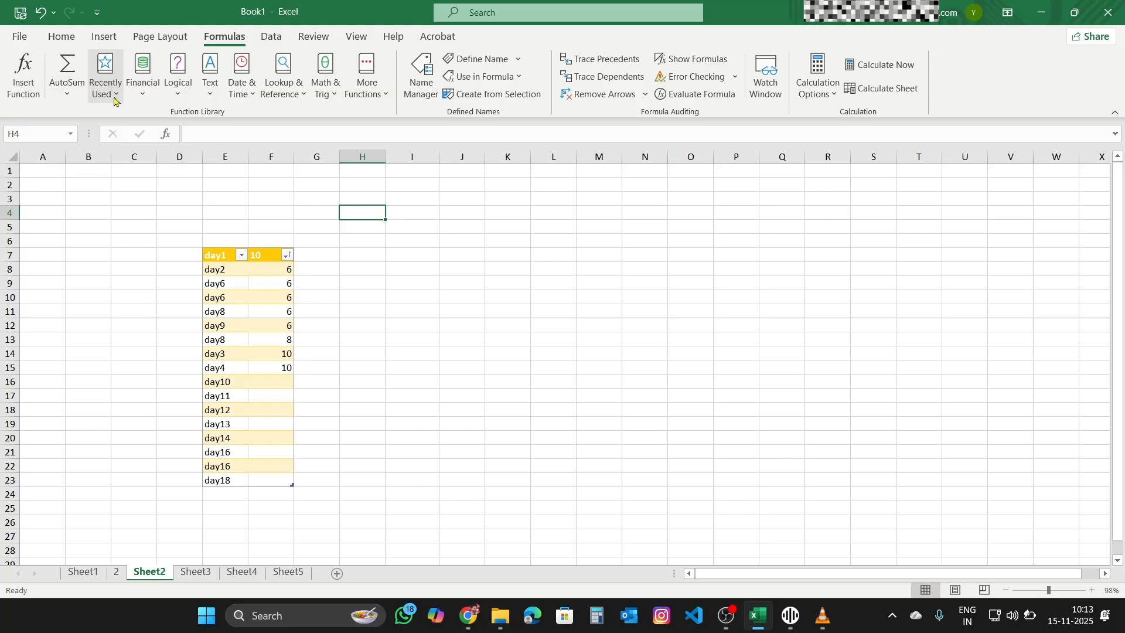
click(116, 94)
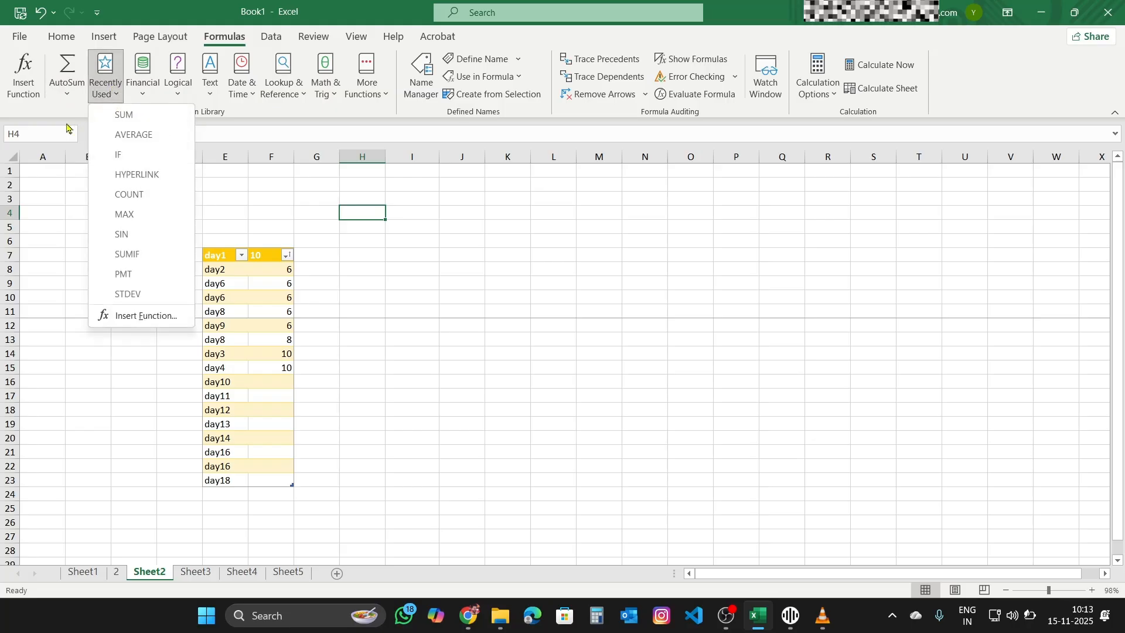
click(116, 90)
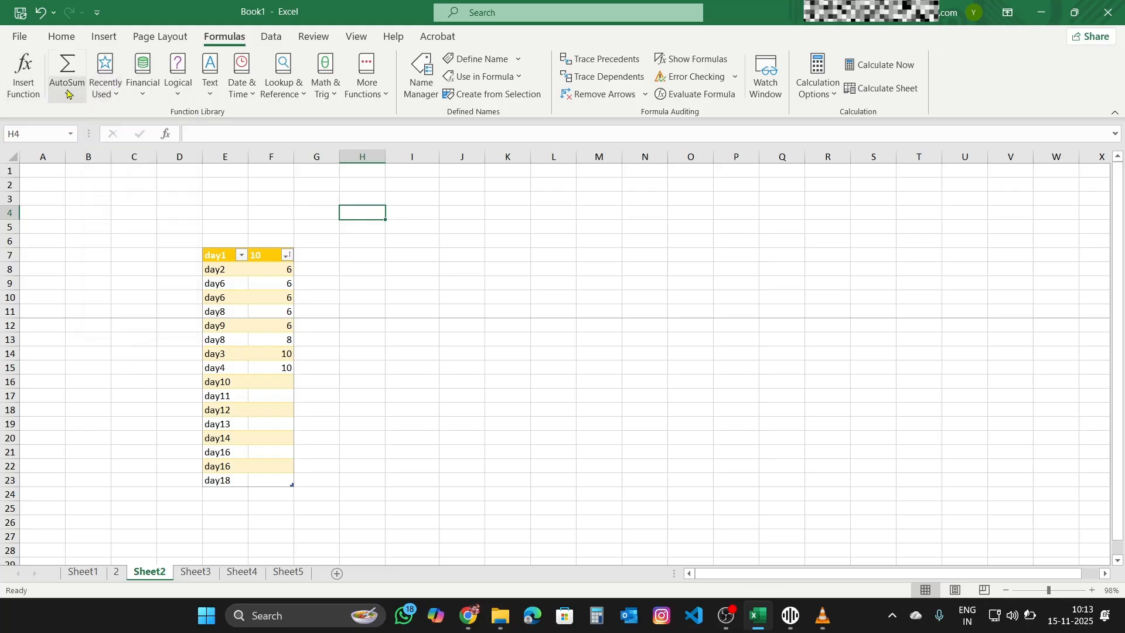
Step: Browse the Financial, Logical, Text, Date & Time, Lookup & Reference and Math & Trig function lists
click(149, 94)
click(150, 96)
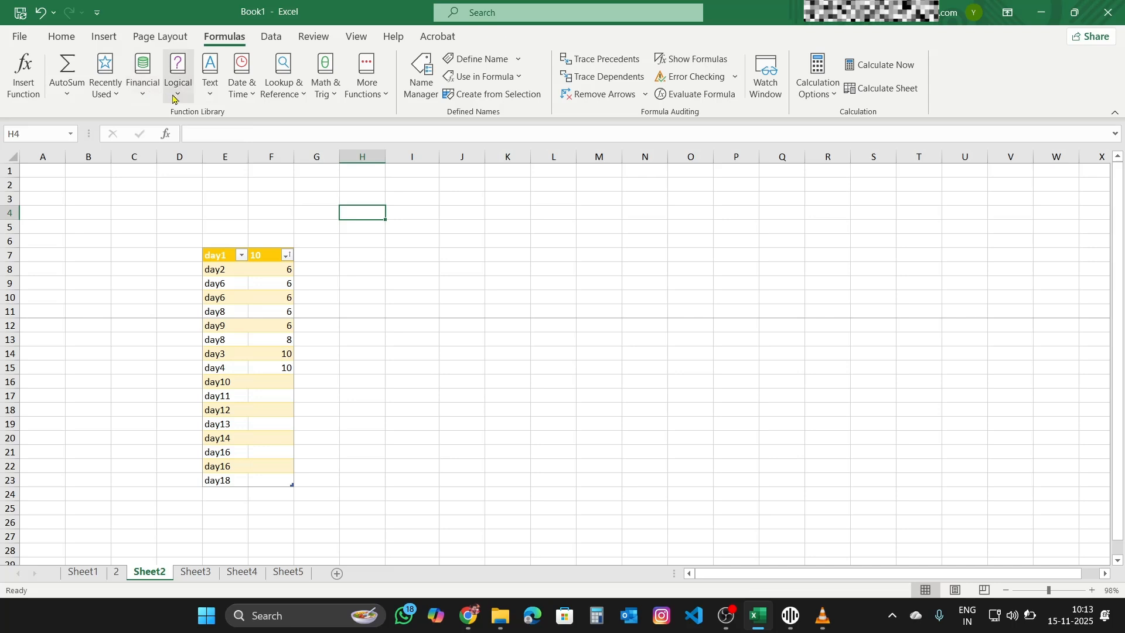
click(152, 97)
click(154, 99)
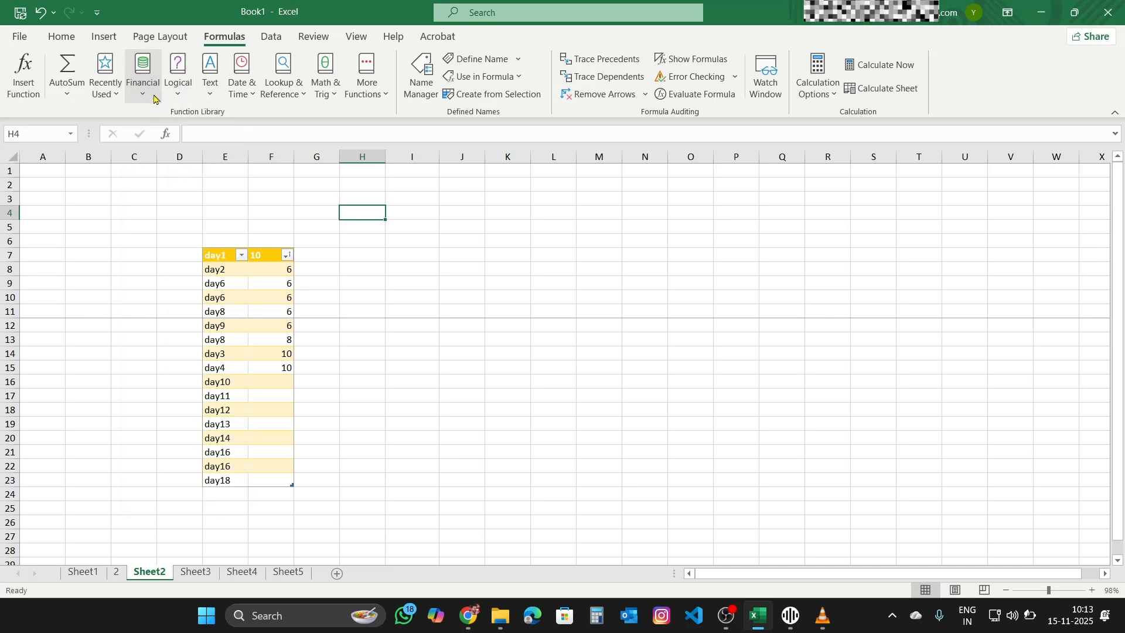
click(177, 94)
click(218, 99)
click(245, 98)
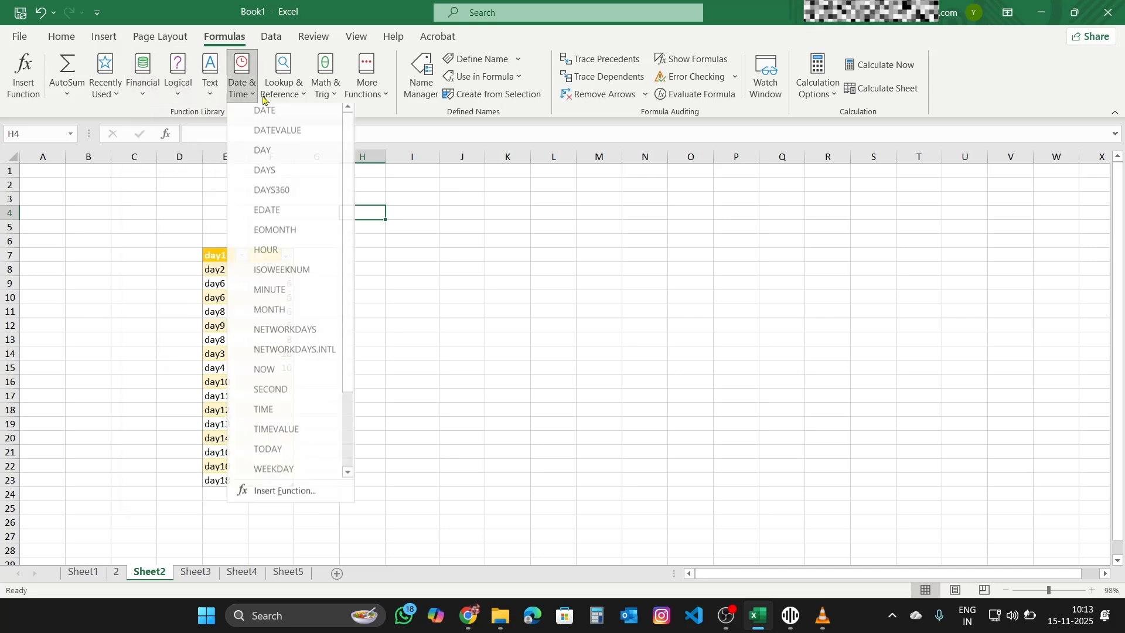
click(294, 96)
click(329, 96)
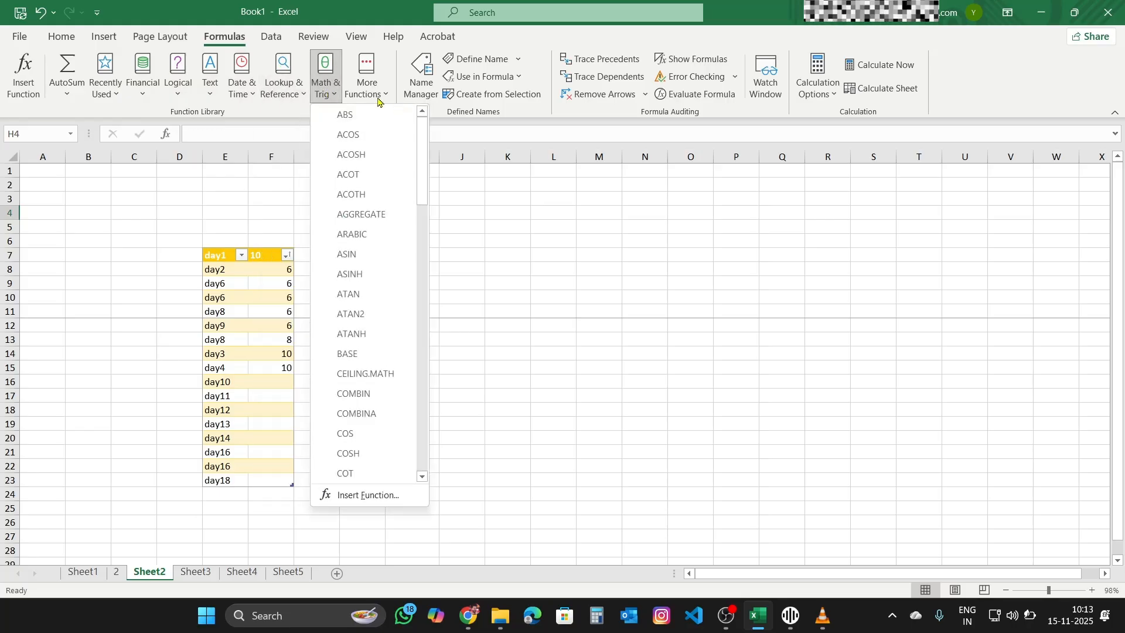
click(336, 99)
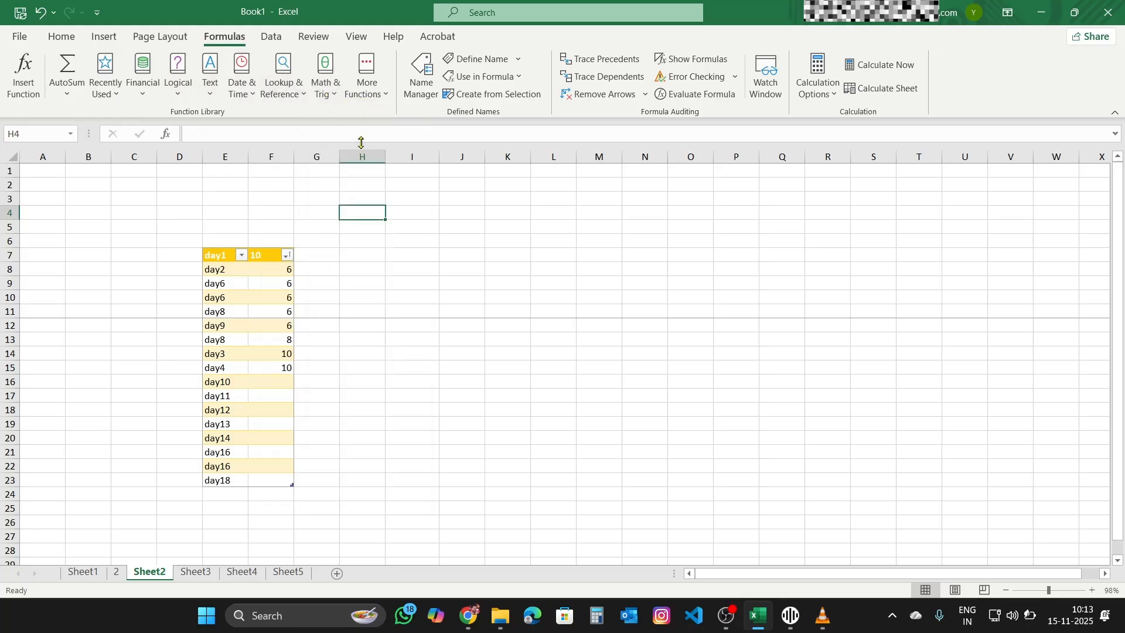
click(326, 88)
click(324, 94)
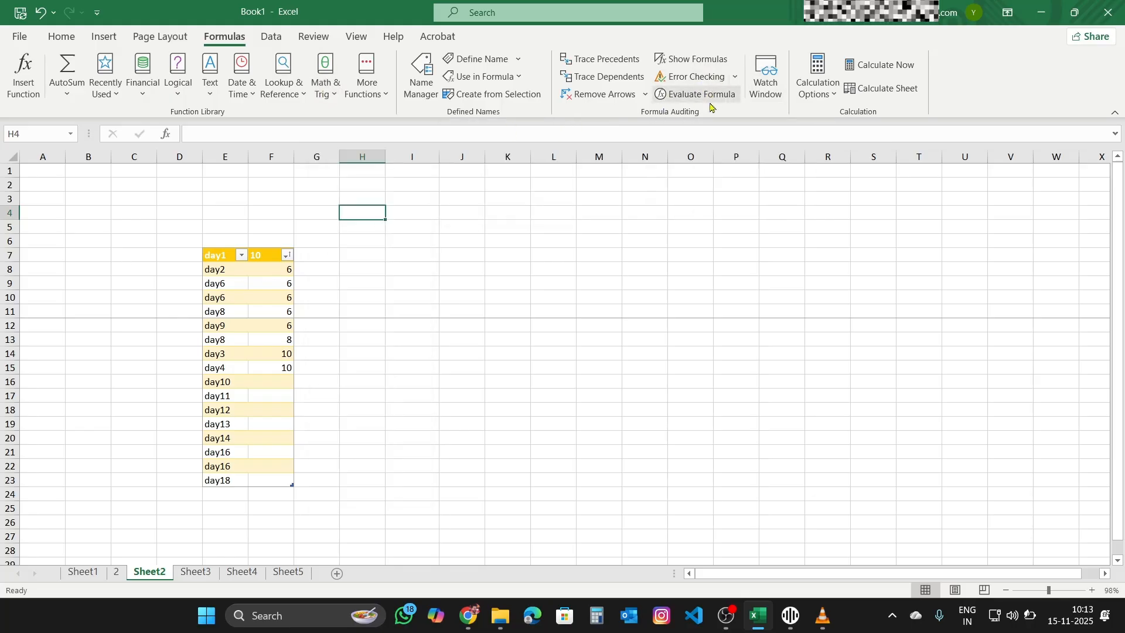
Step: Run error checking on Sheet2 twice, dismissing the message each time
click(728, 78)
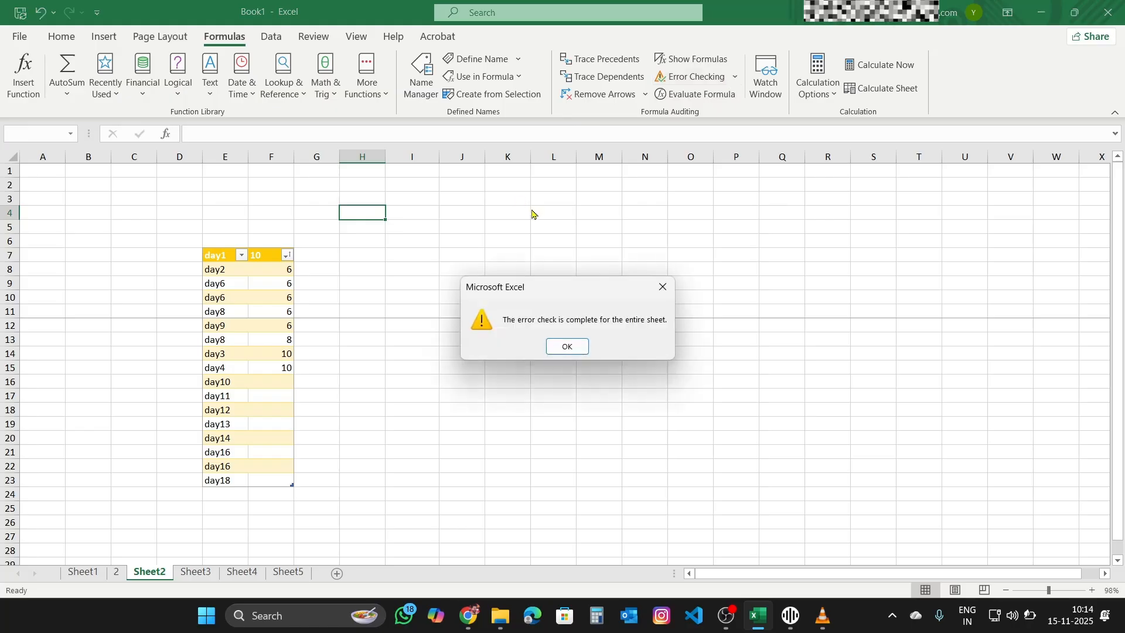
click(662, 286)
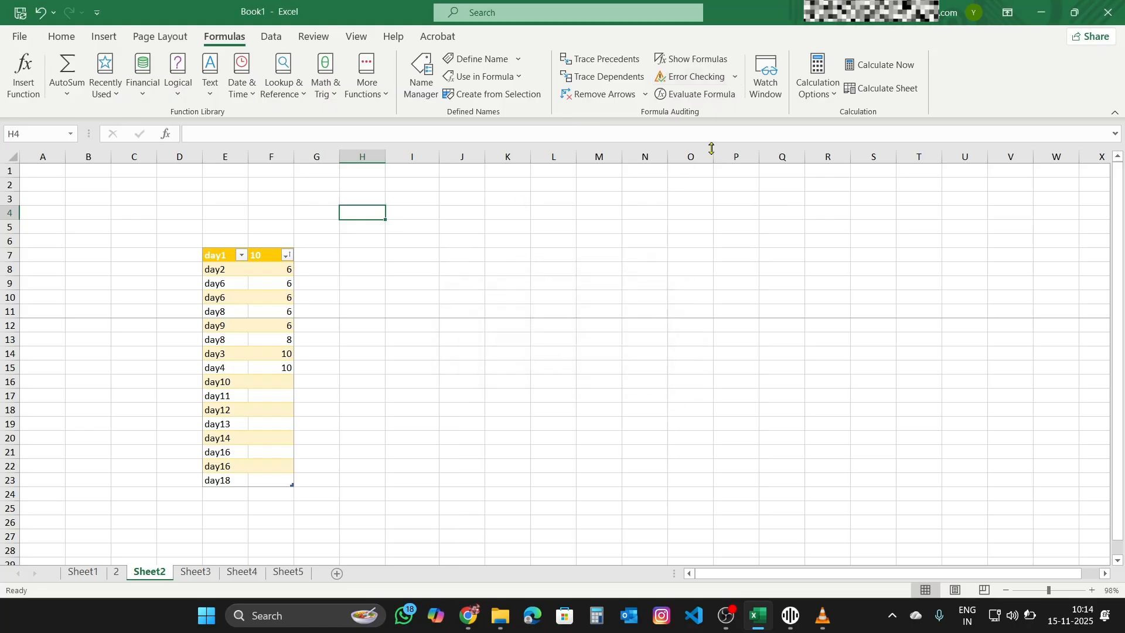
click(711, 79)
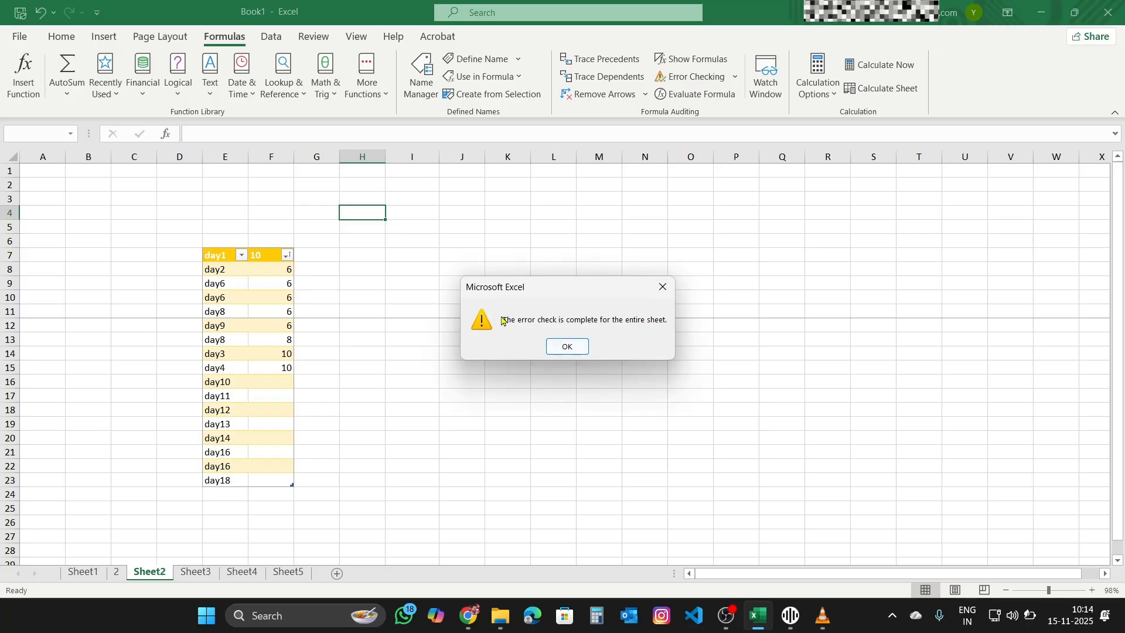
key(Return)
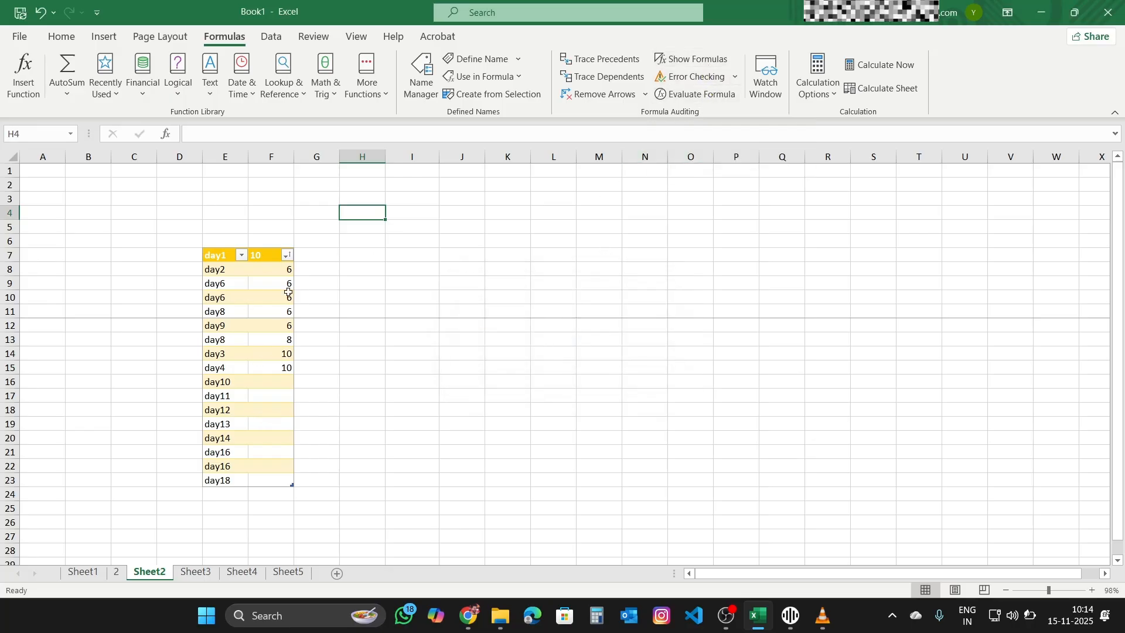
drag(284, 271, 286, 382)
click(287, 366)
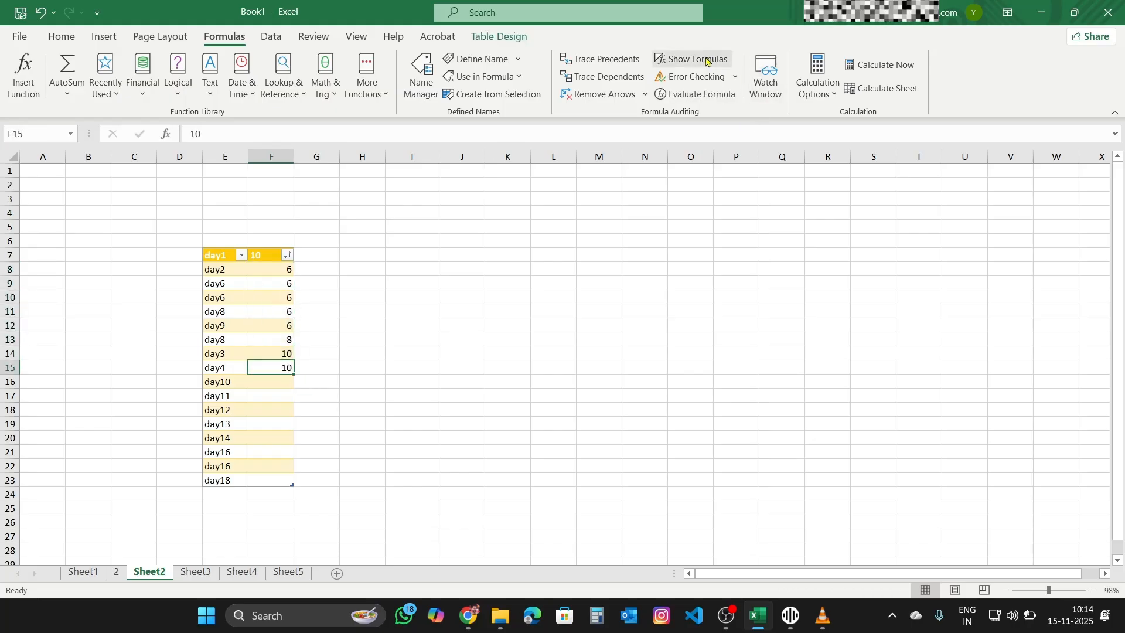
click(281, 483)
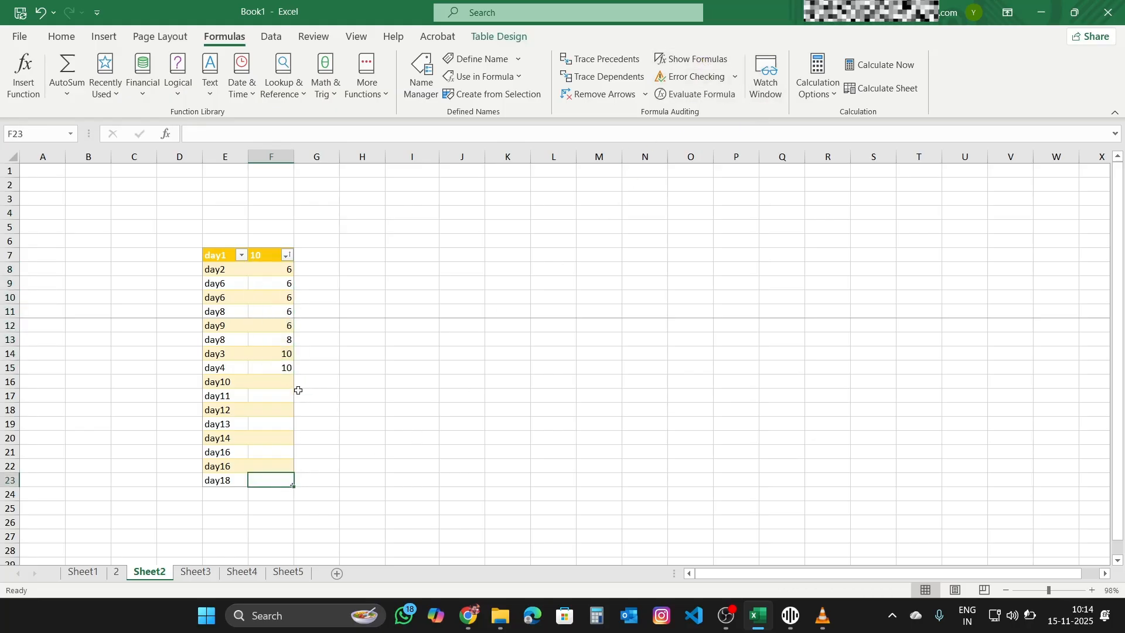
Step: Load the Sheet2 table from cell F16 into Power Query Editor using From Table/Range and close the editor without loading
click(280, 383)
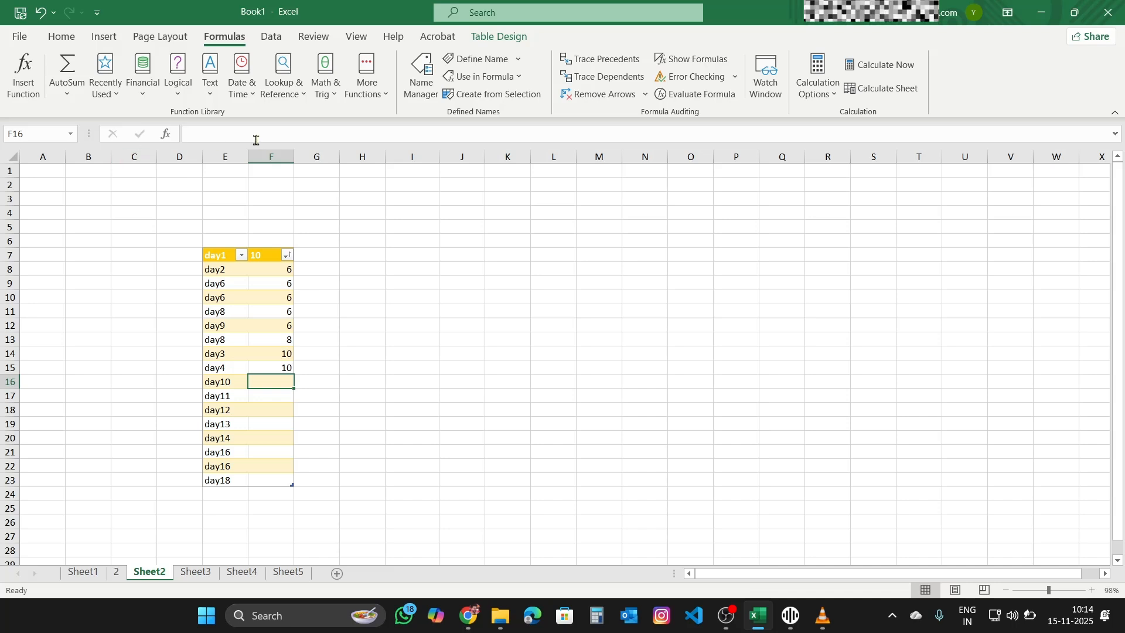
click(273, 40)
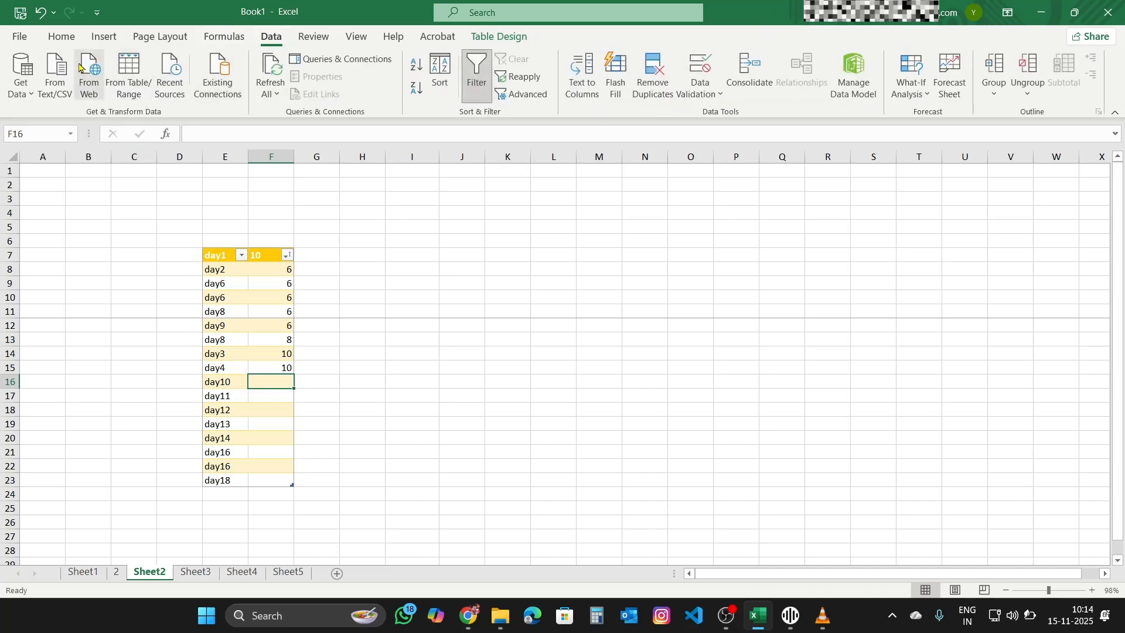
click(140, 94)
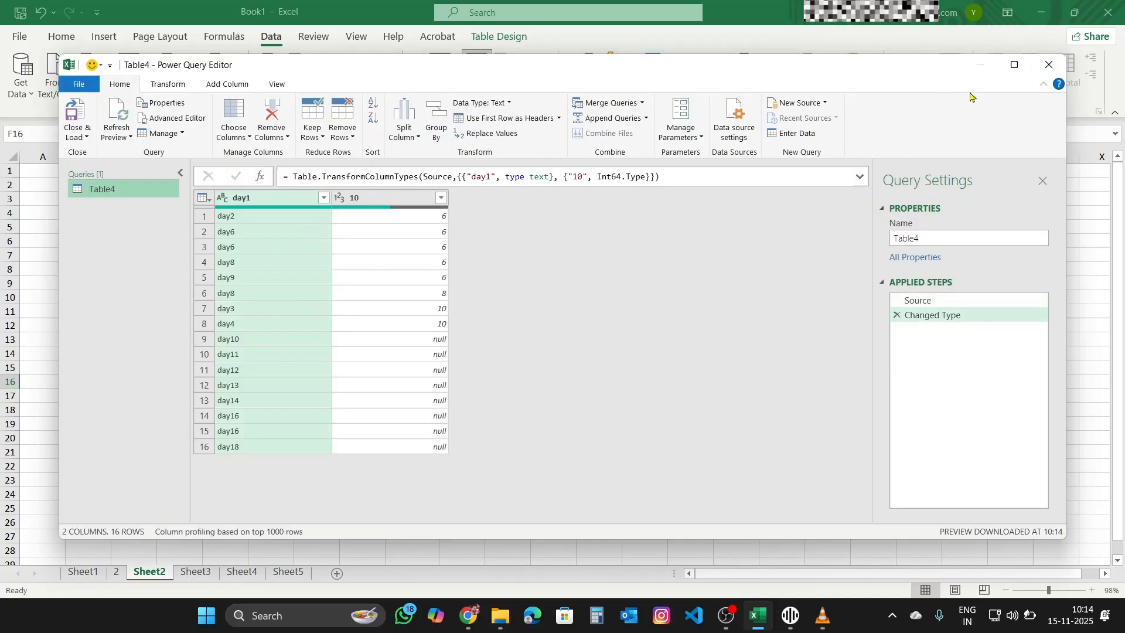
click(1048, 64)
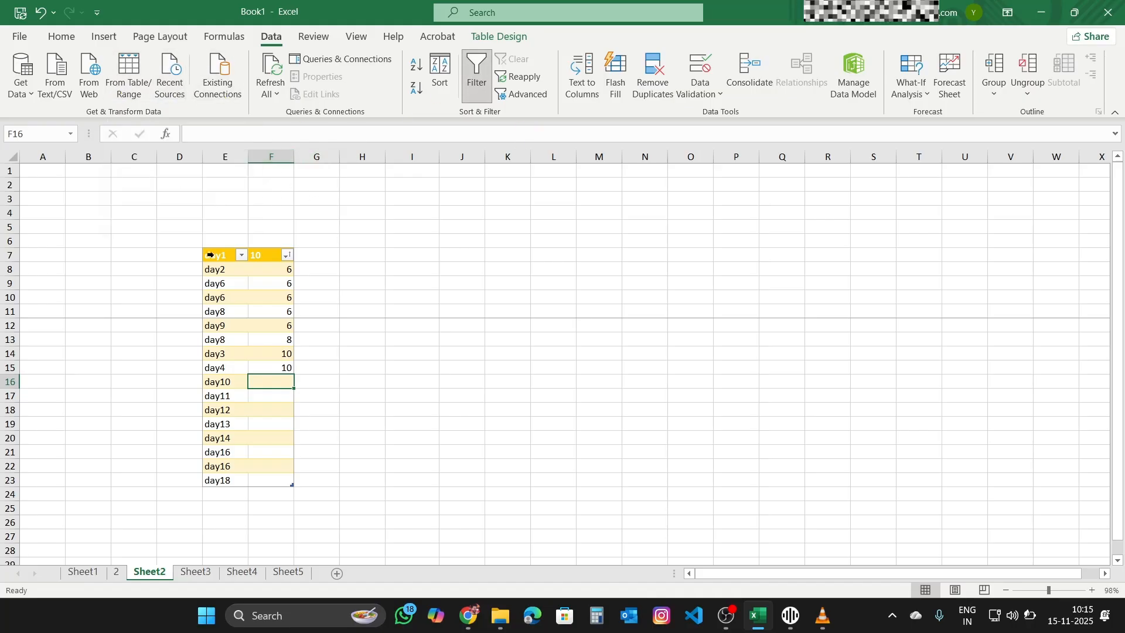
Step: Open the table range E7:F23 in Power Query Editor, inspect values in column 10, and close it discarding the query
drag(210, 255, 292, 485)
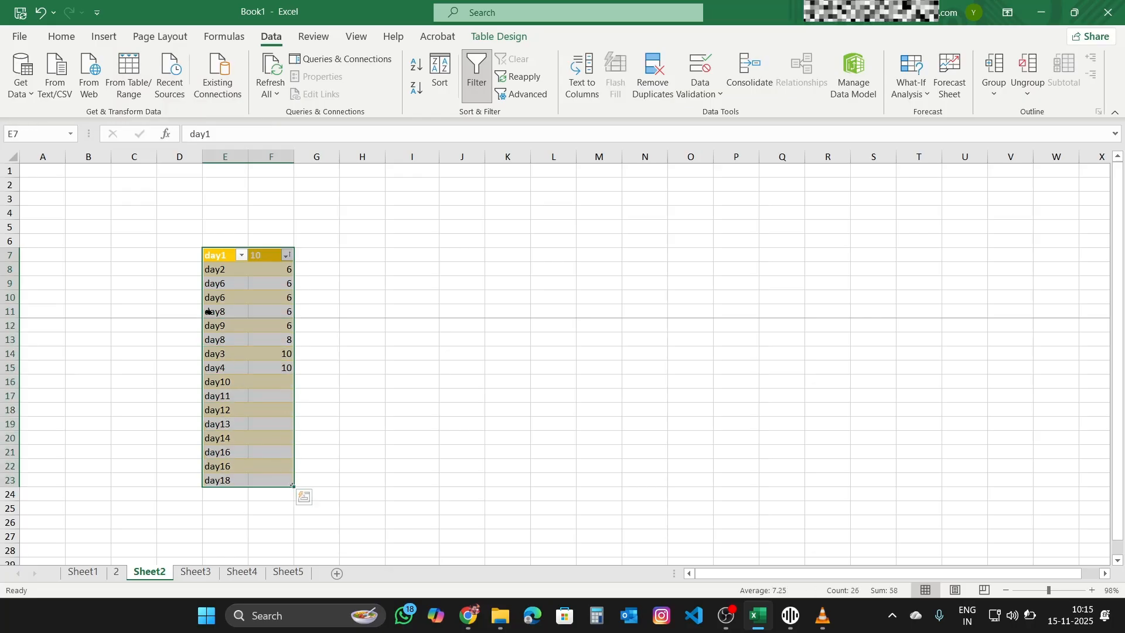
click(123, 75)
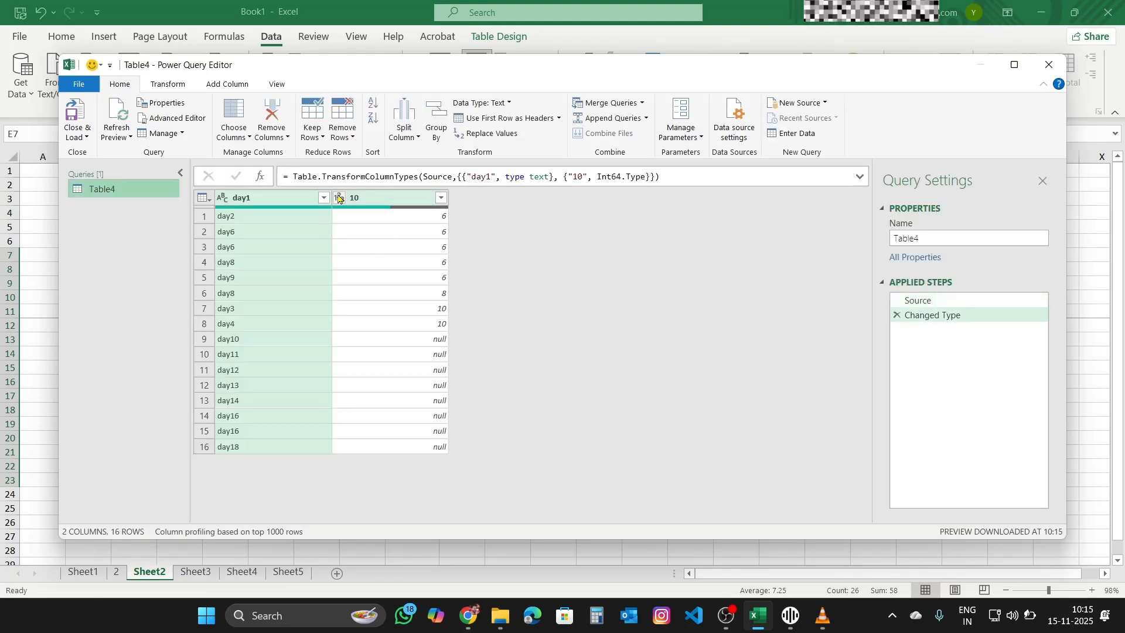
click(427, 218)
click(422, 261)
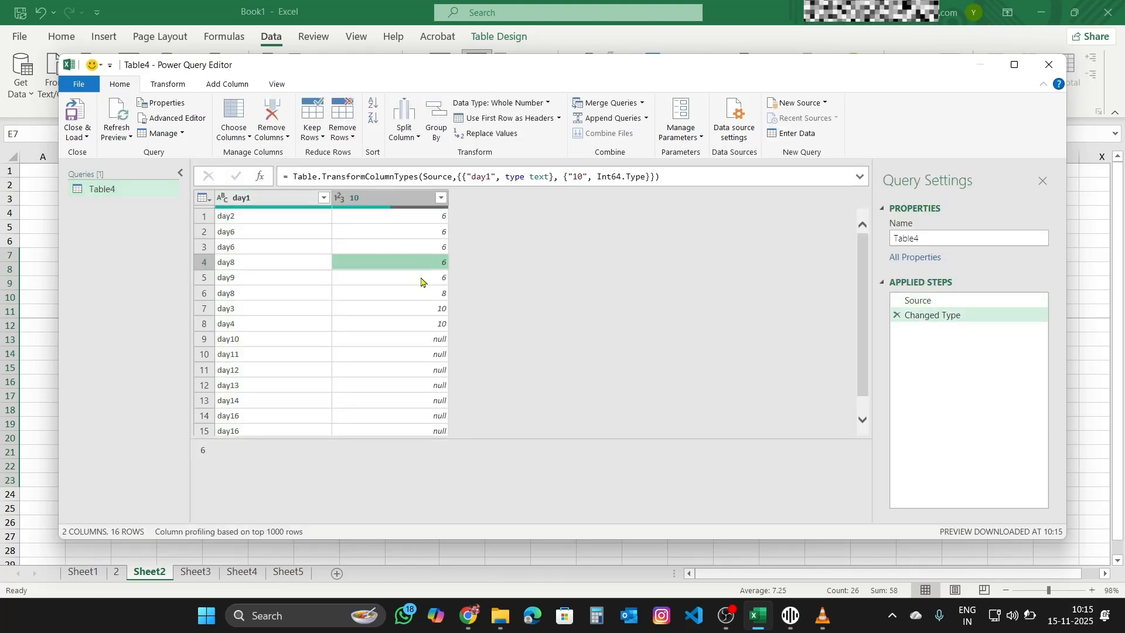
click(419, 385)
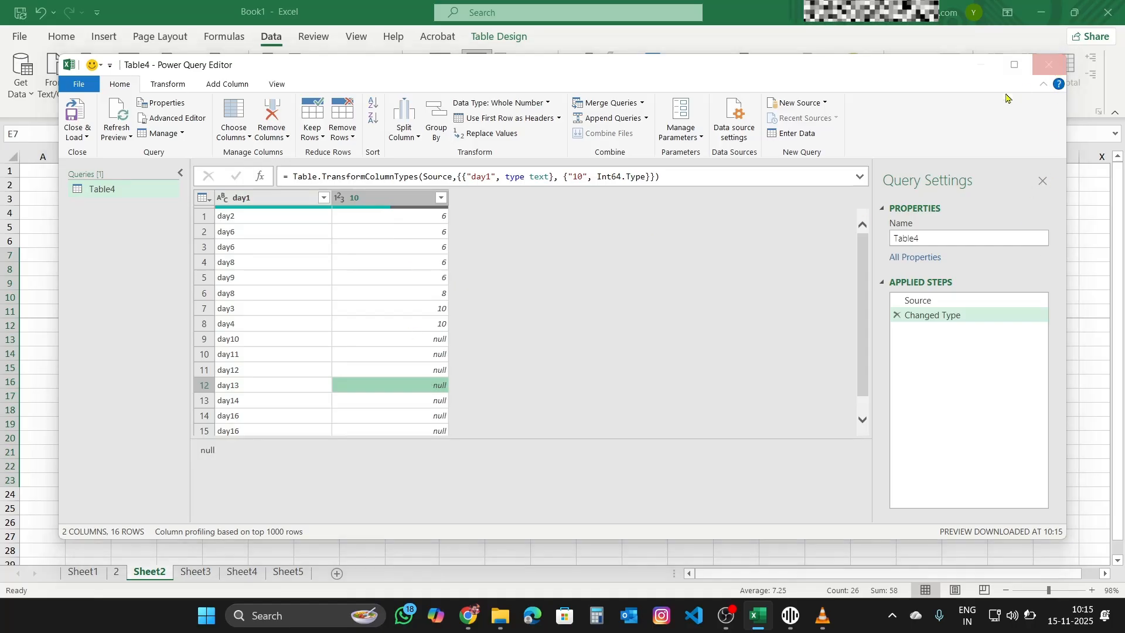
click(1049, 64)
click(634, 324)
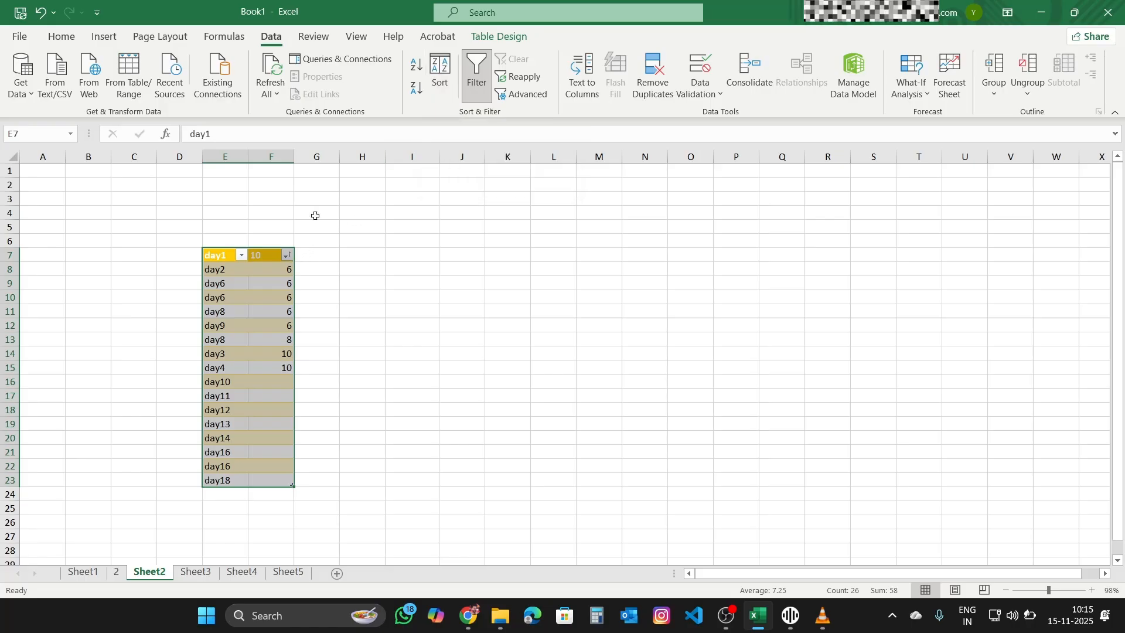
Step: Run the spelling check on the table range E7:F23 and dismiss the completion message
click(272, 268)
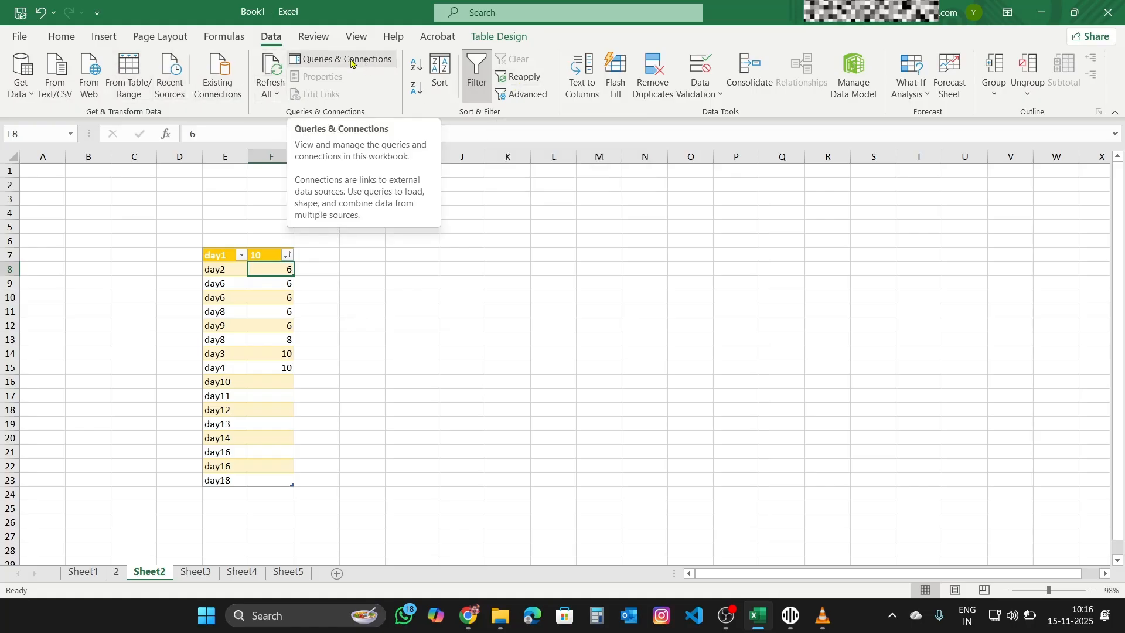
click(314, 37)
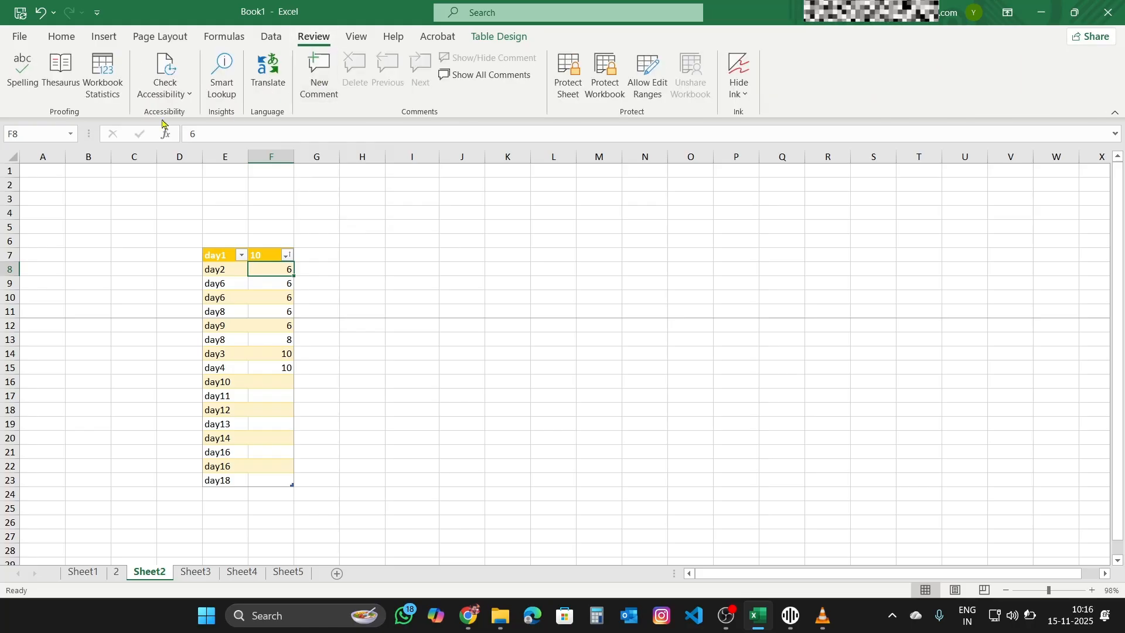
drag(221, 256, 271, 479)
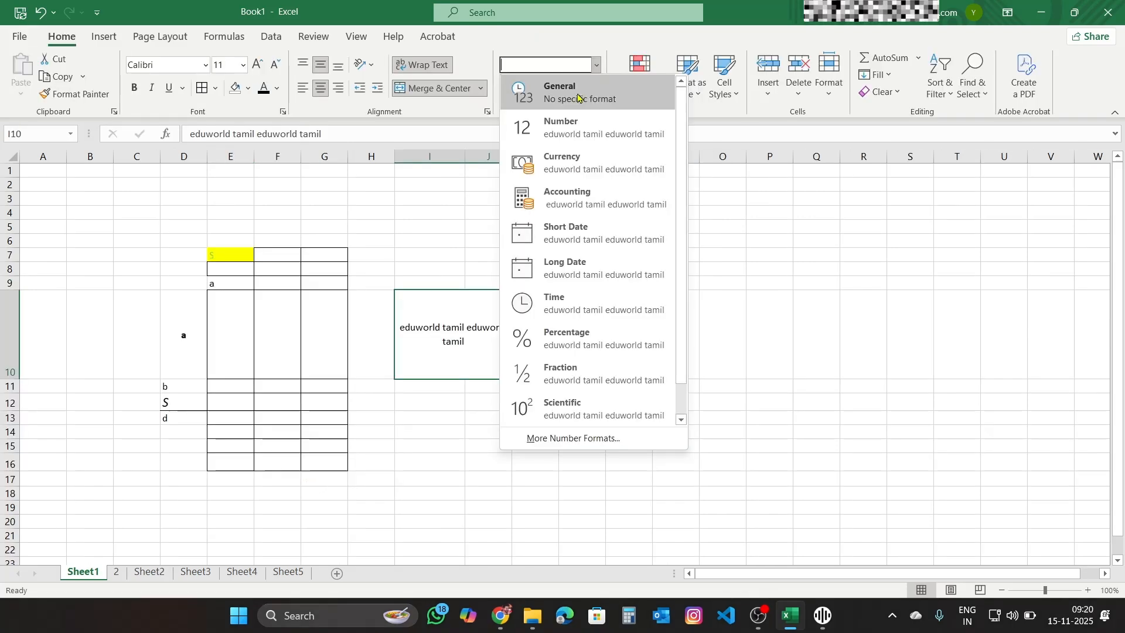
click(576, 92)
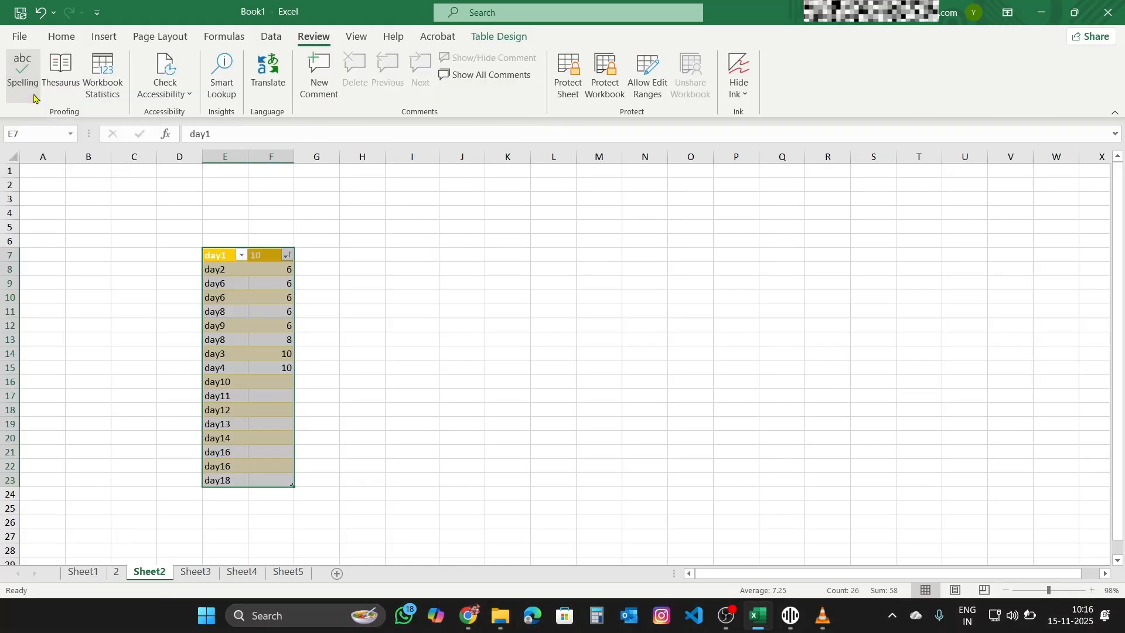
click(22, 73)
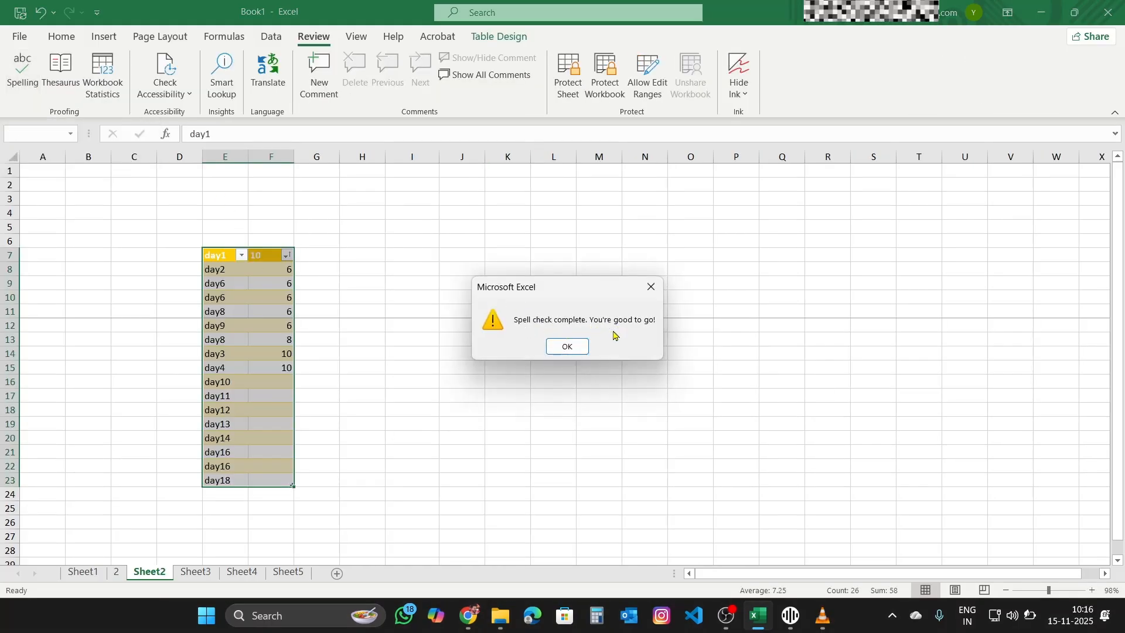
click(584, 347)
Step: Translate the text of cell E10 into German in the Translator, and close it without inserting the translation
click(238, 301)
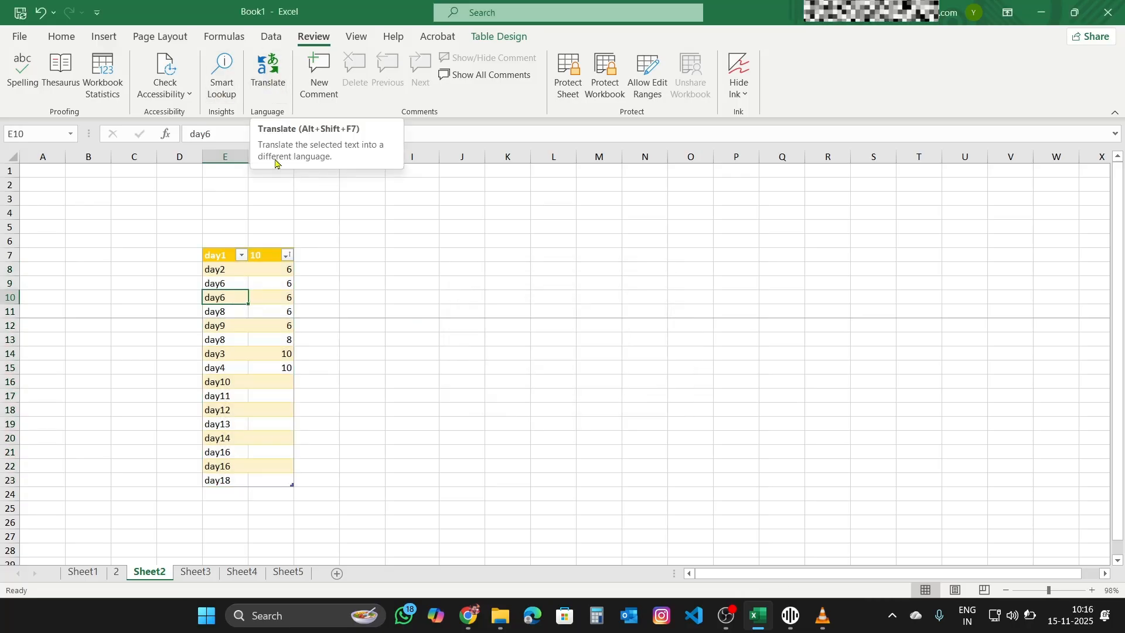
click(268, 75)
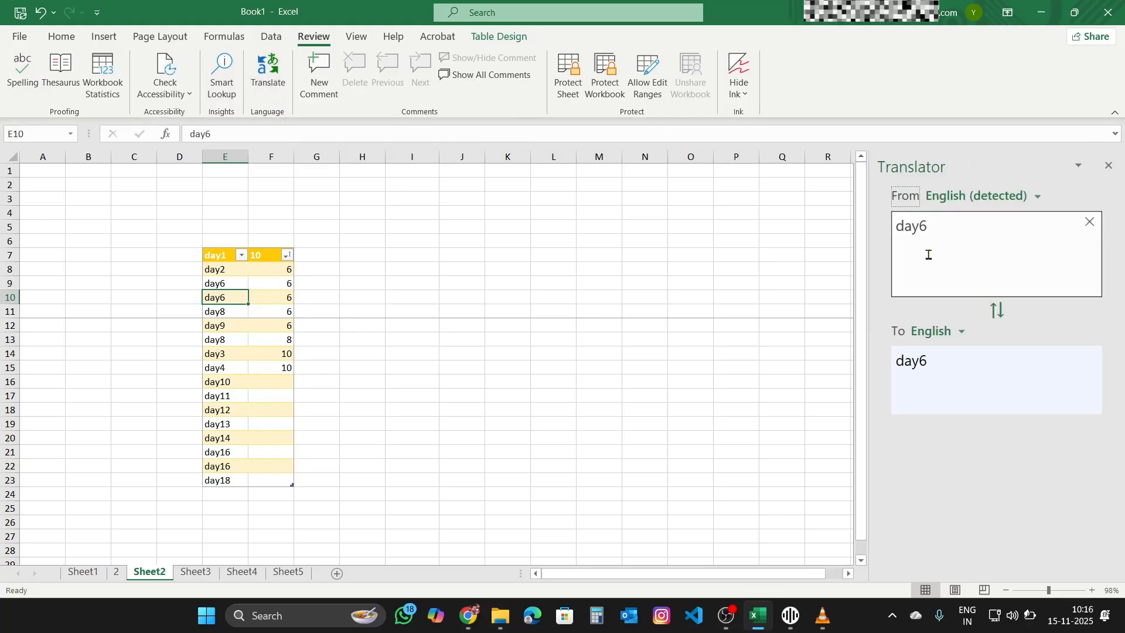
click(957, 331)
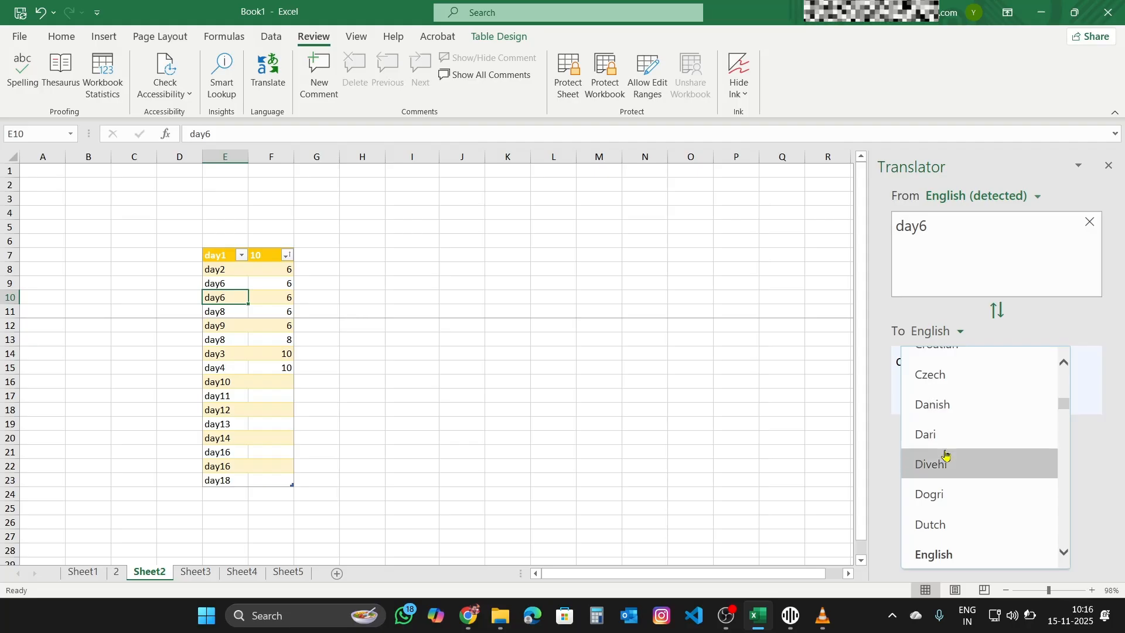
scroll(943, 456, down, 4)
scroll(945, 454, down, 1)
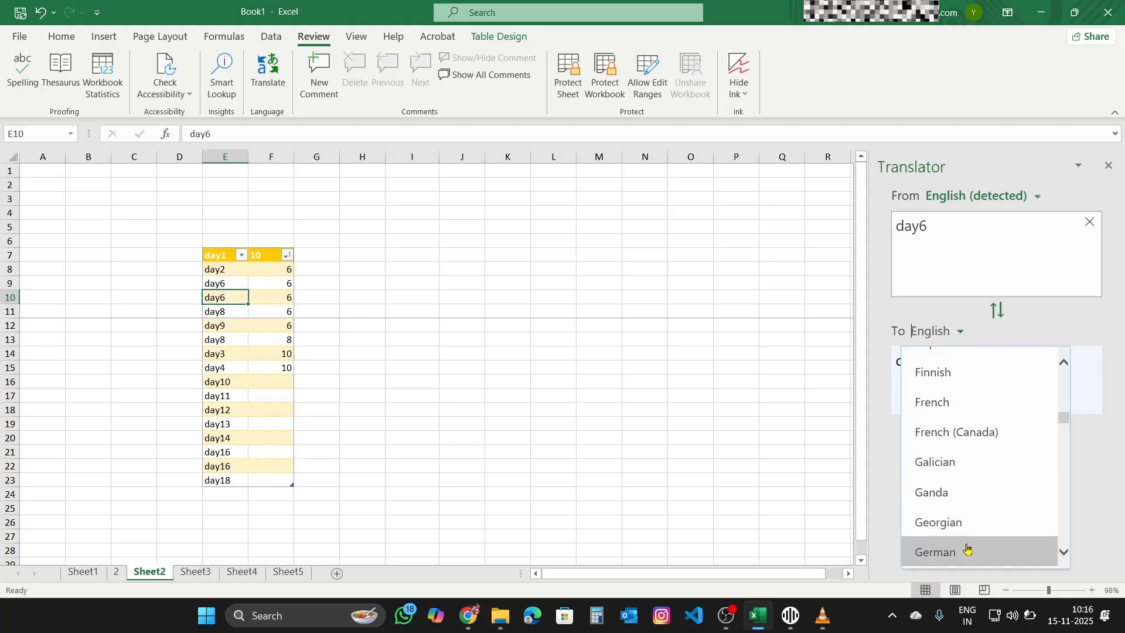
click(942, 547)
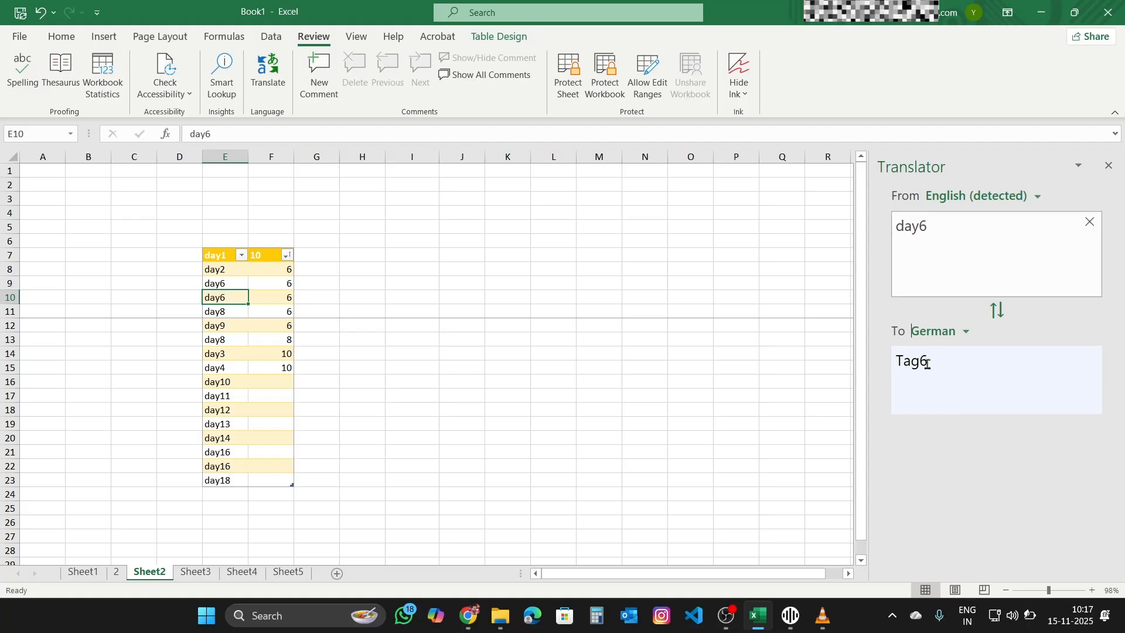
click(1109, 167)
click(461, 297)
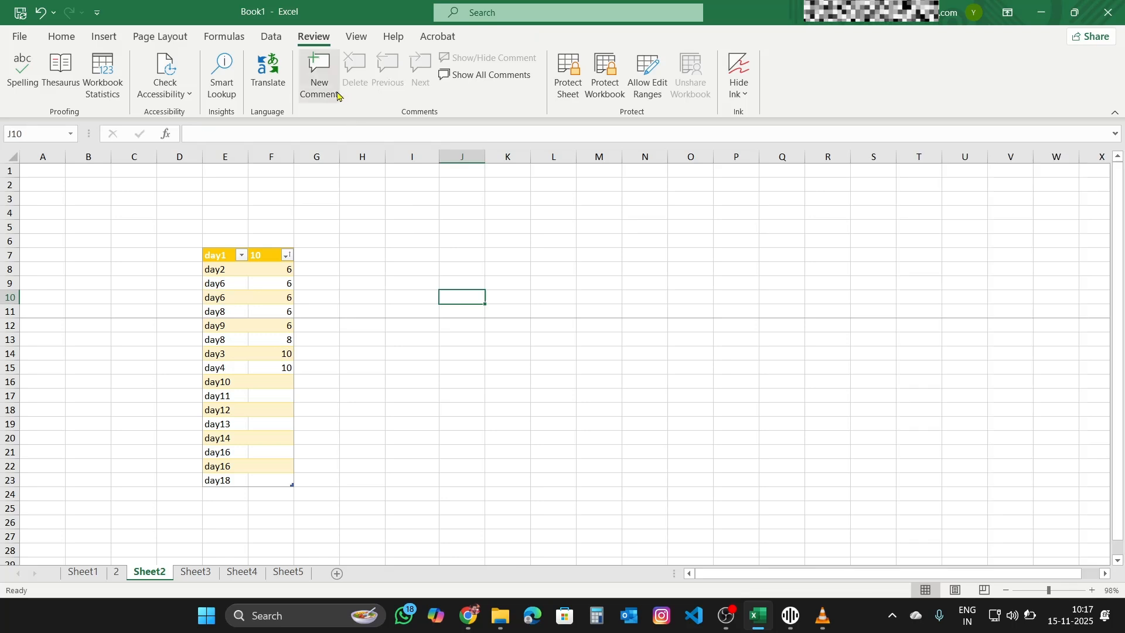
Step: Add a comment to cell F8 reading "gfdgrdhdyghdhythhd"
click(217, 271)
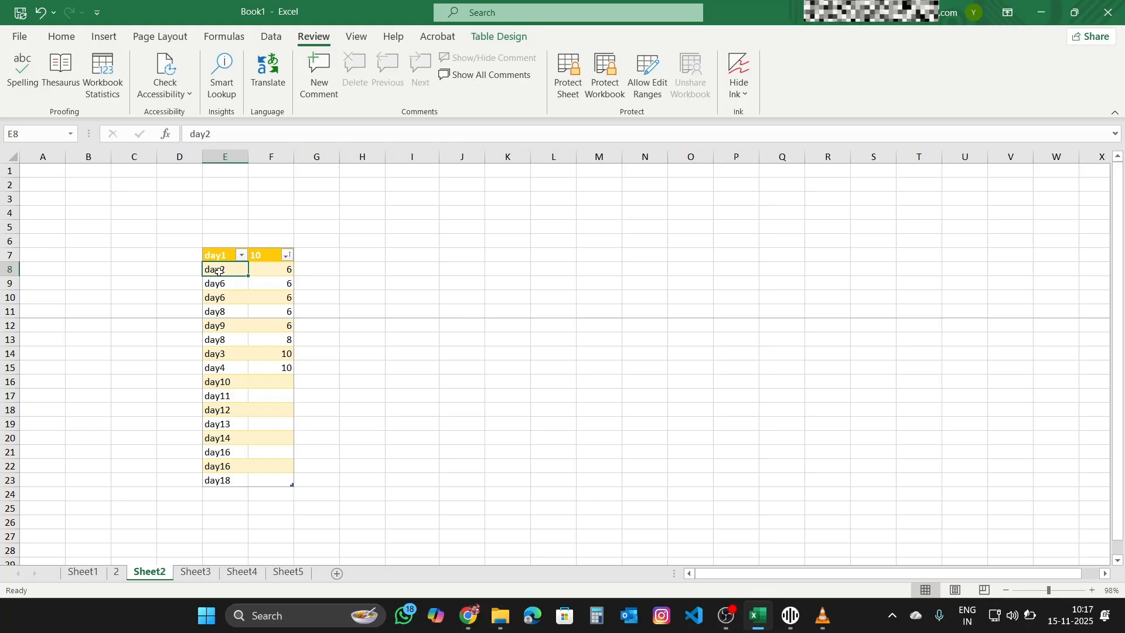
click(282, 274)
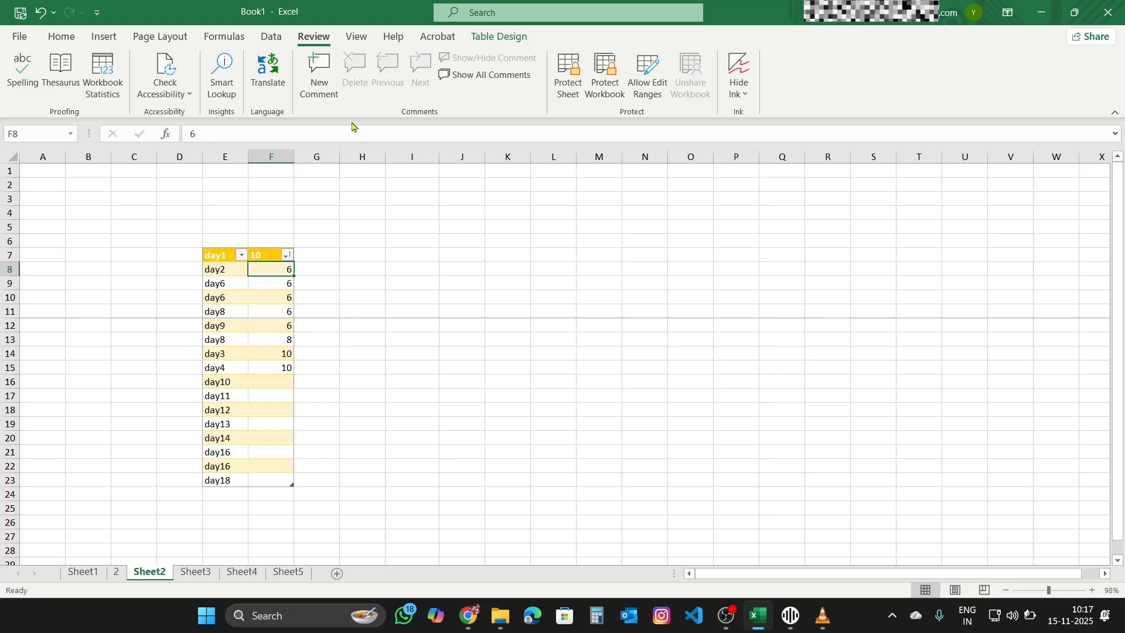
click(320, 77)
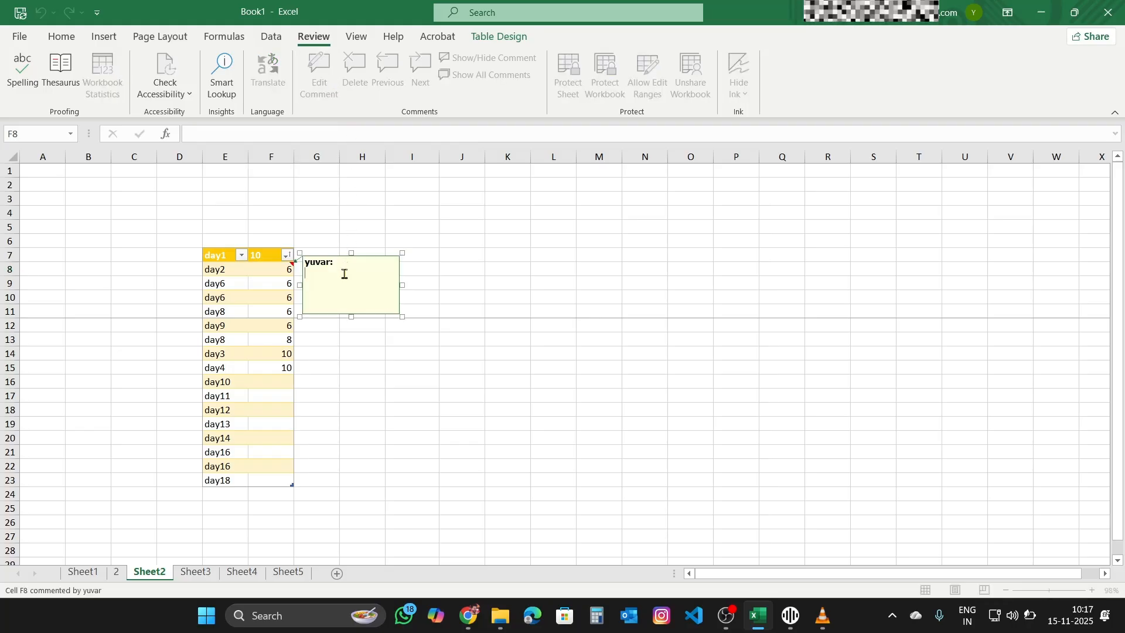
text(gfdgrdhdythdhythhd)
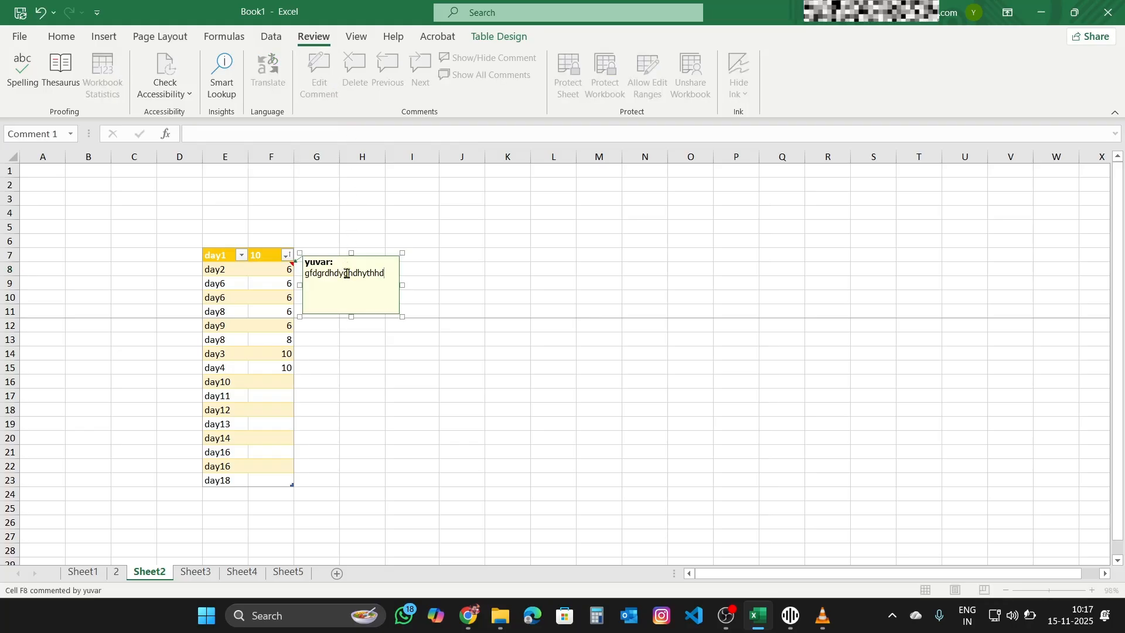
click(423, 268)
Step: Turn on the display of all comments on Sheet2
mouse_move(287, 273)
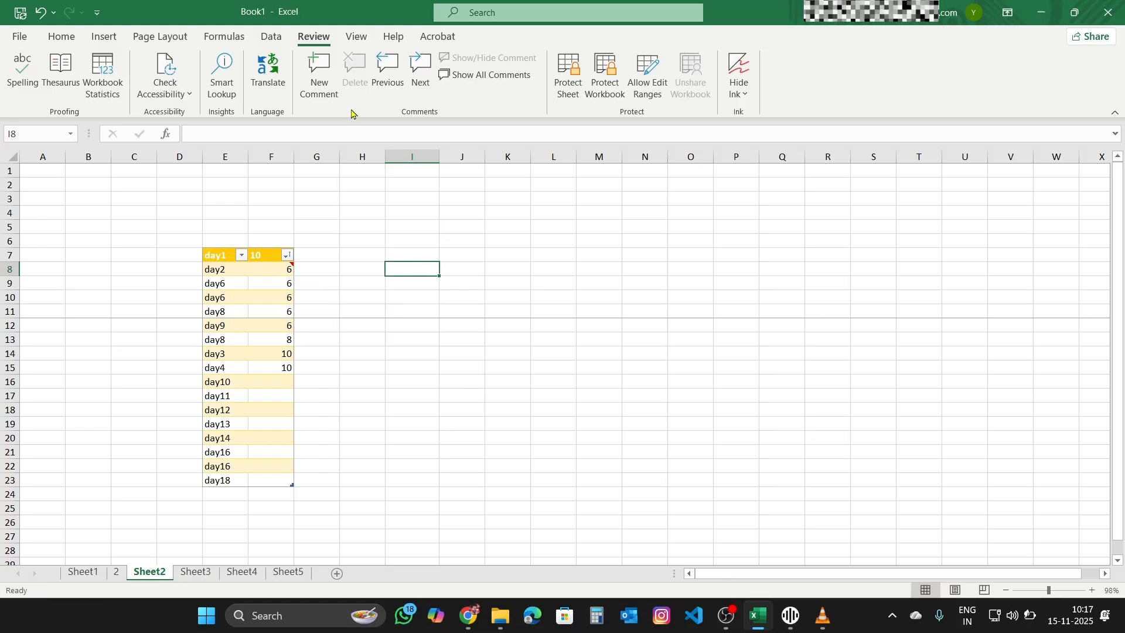
click(491, 76)
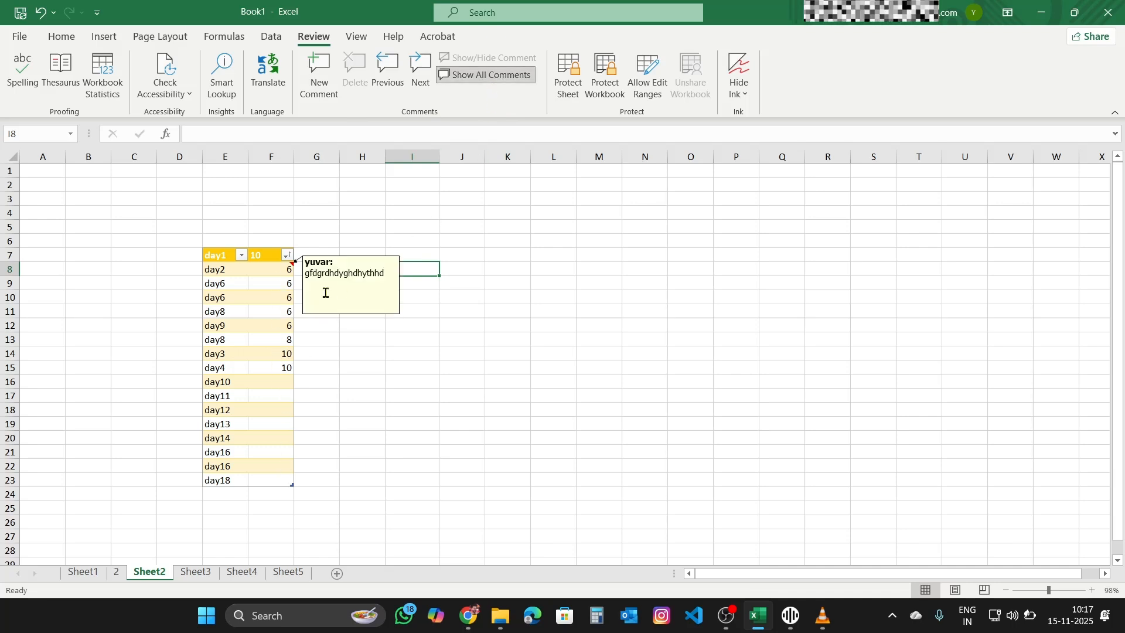
click(462, 226)
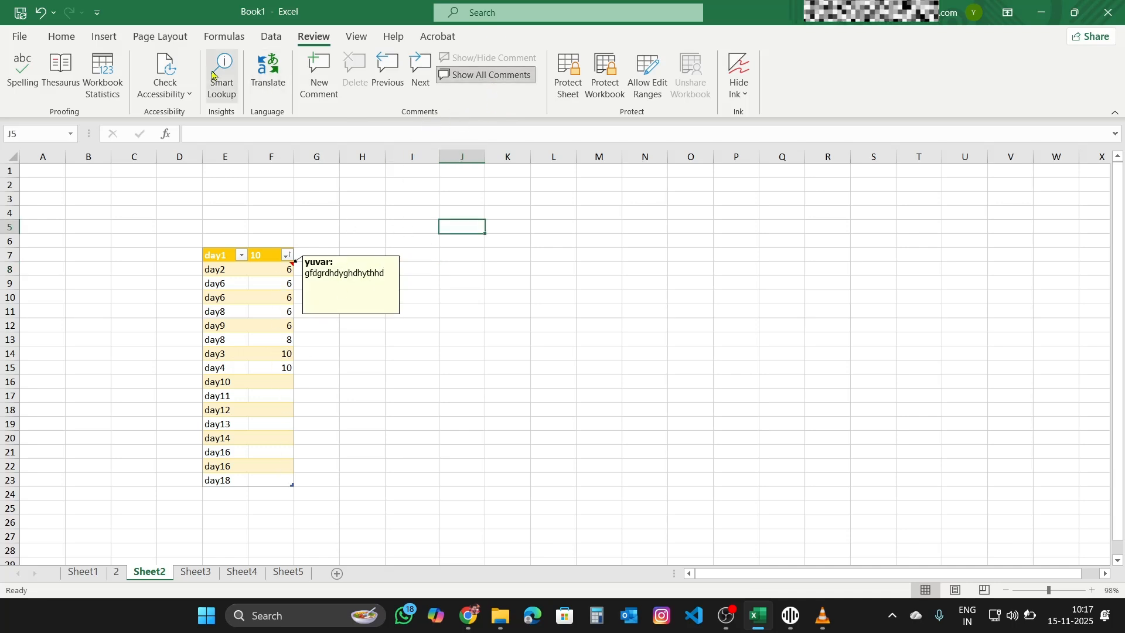
Step: Show Sheet2 in Page Break Preview and set the zoom to 96%
click(354, 36)
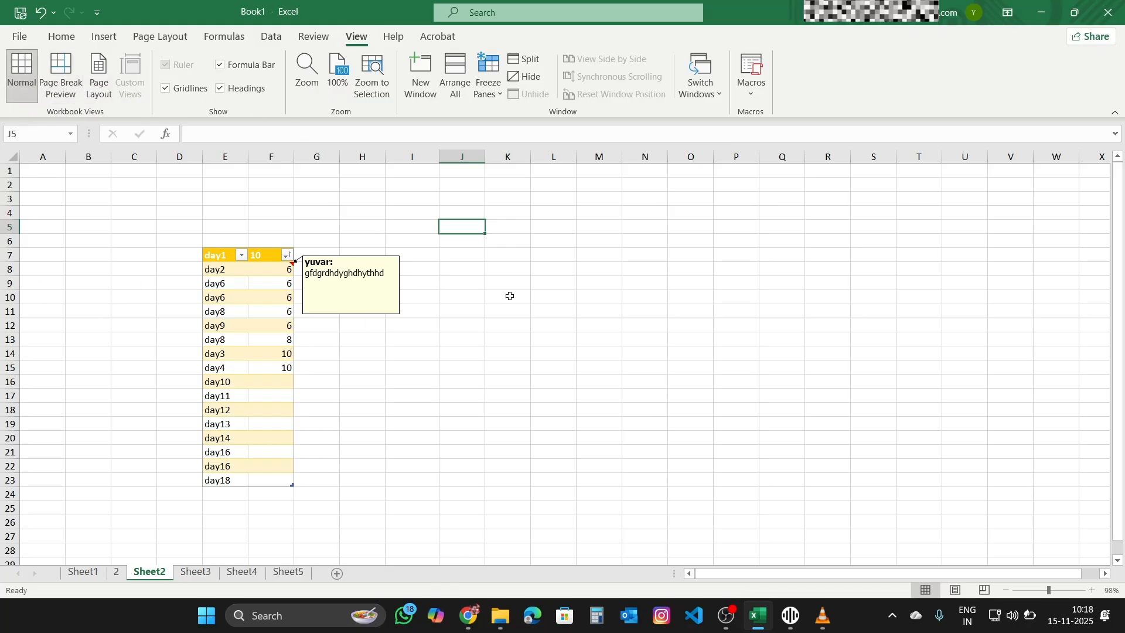
click(56, 98)
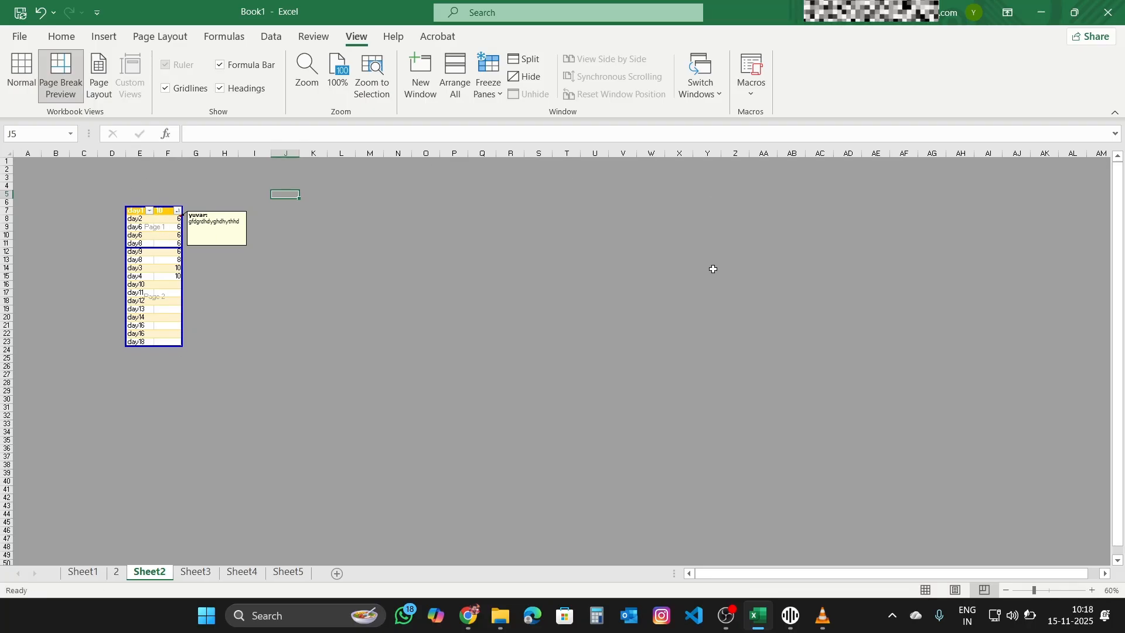
click(1049, 591)
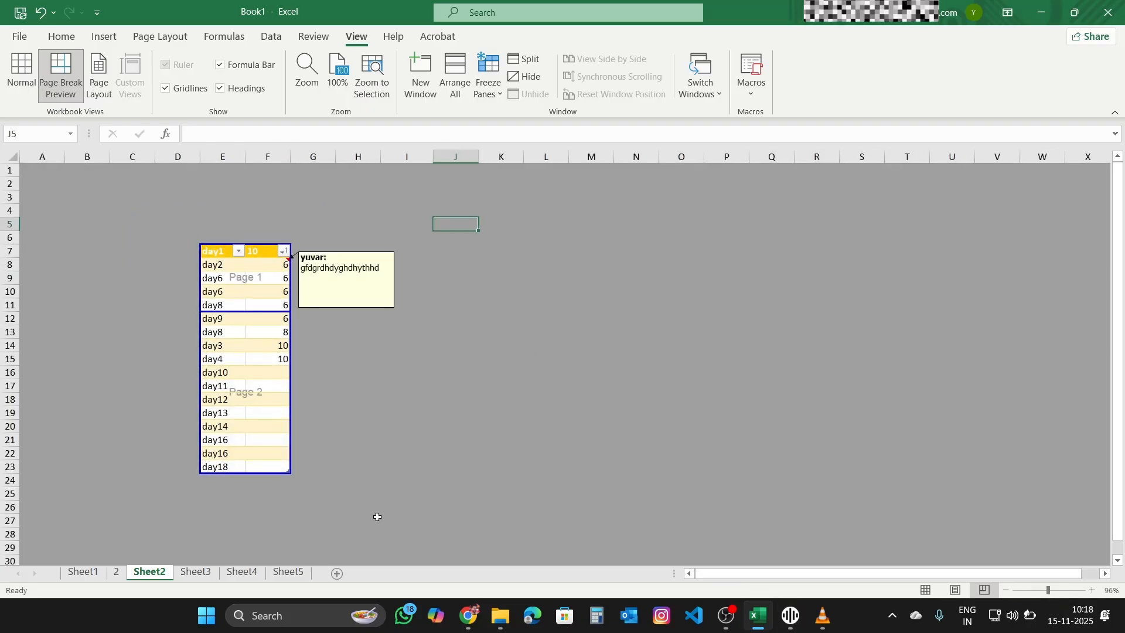
Step: Switch Sheet2 to Page Layout view and look through its pages, headers and footers
click(99, 80)
scroll(281, 283, down, 10)
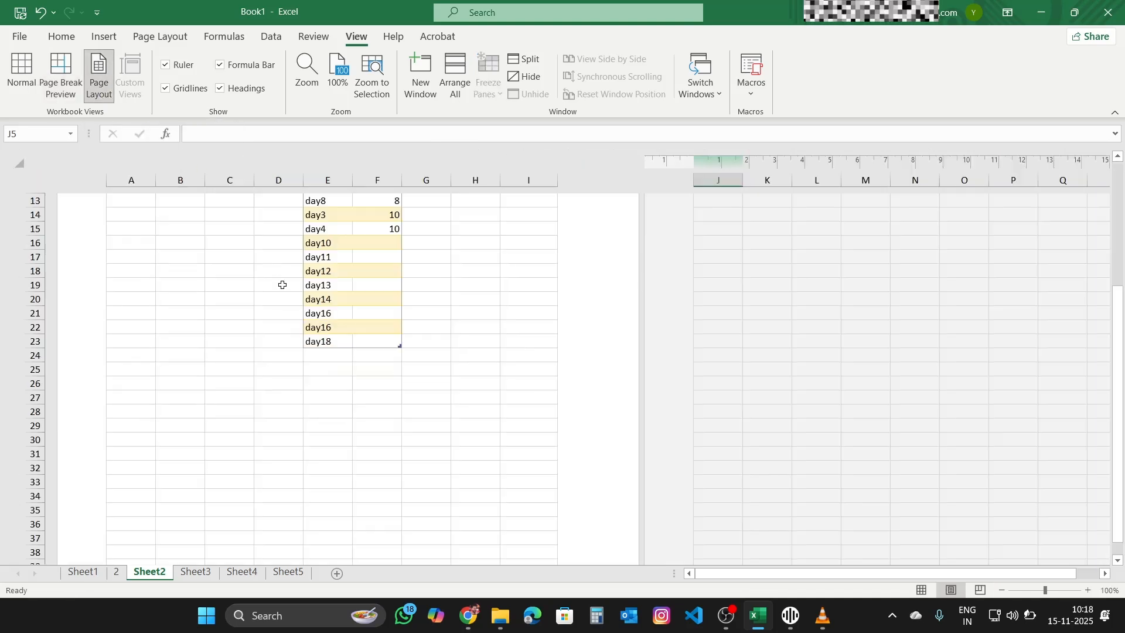
scroll(409, 414, up, 5)
scroll(409, 414, up, 7)
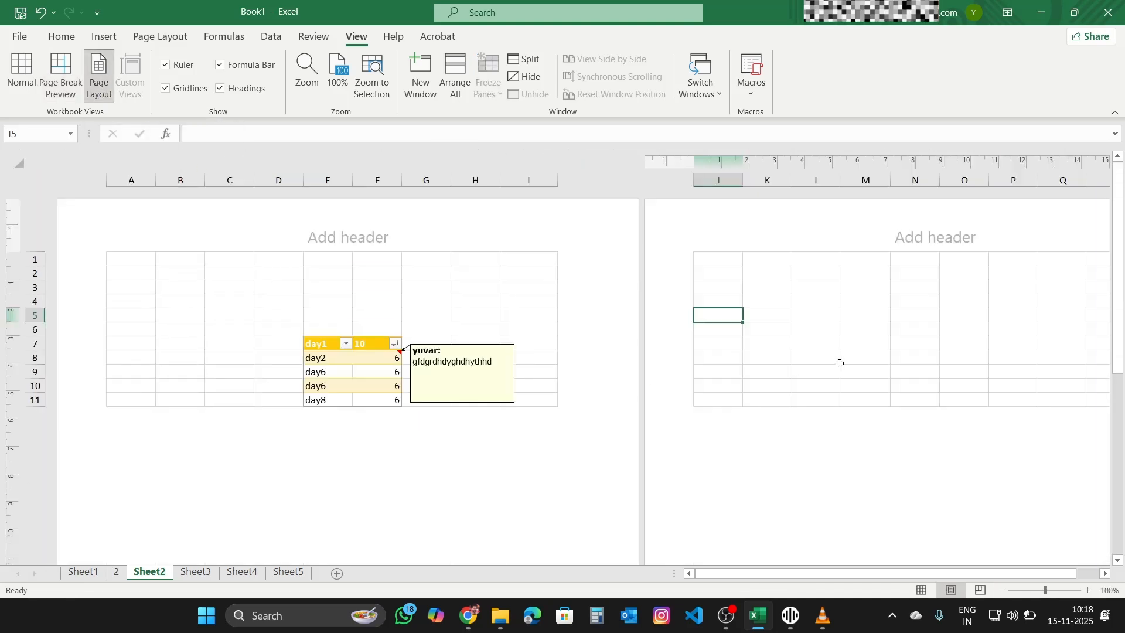
click(838, 364)
scroll(597, 437, down, 7)
scroll(596, 438, down, 10)
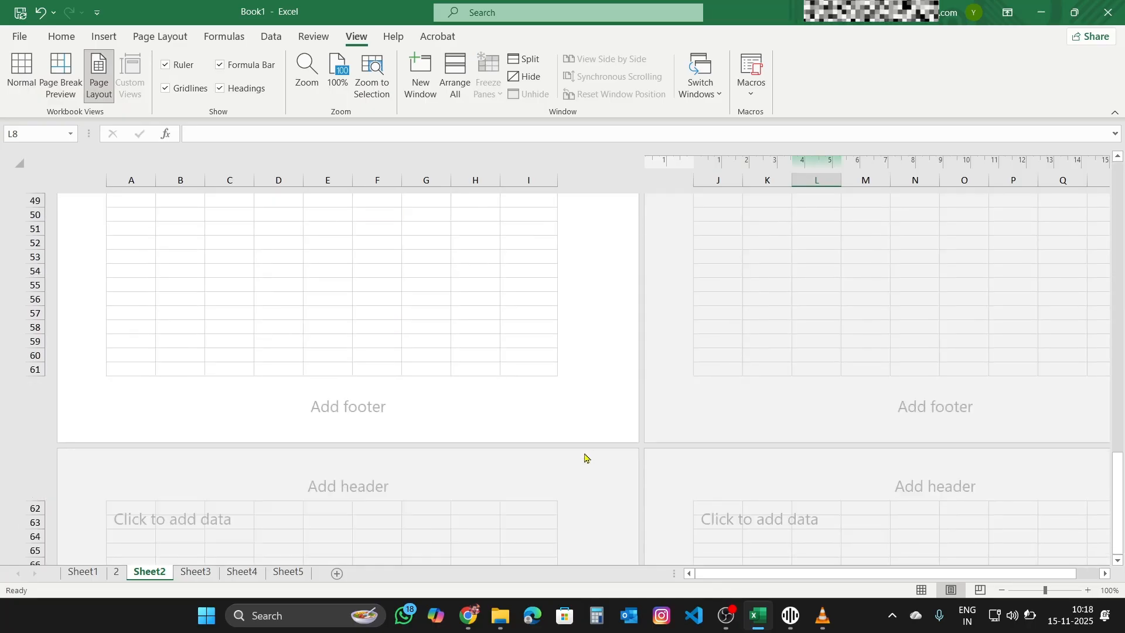
Step: Return Sheet2 to Normal view and select the empty cell F3
scroll(594, 437, up, 15)
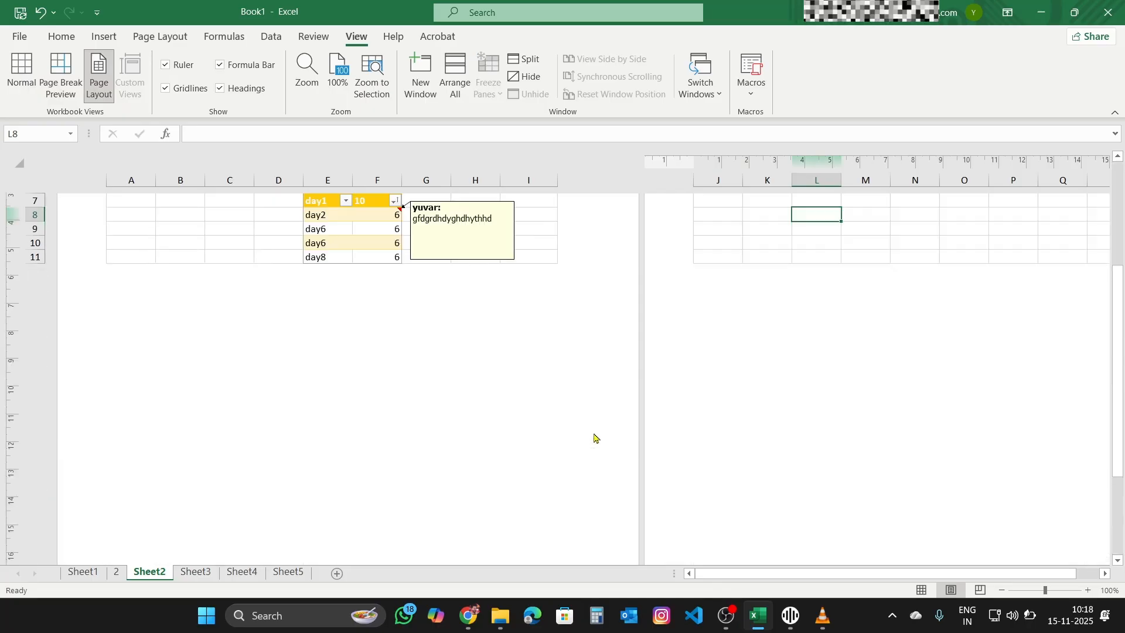
click(21, 75)
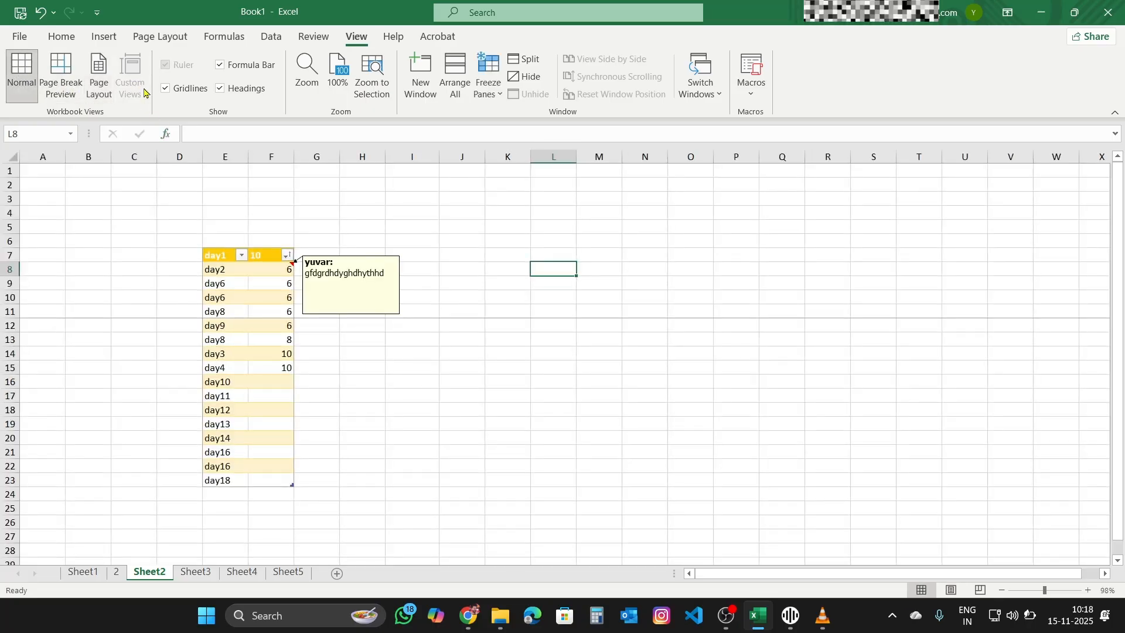
click(393, 264)
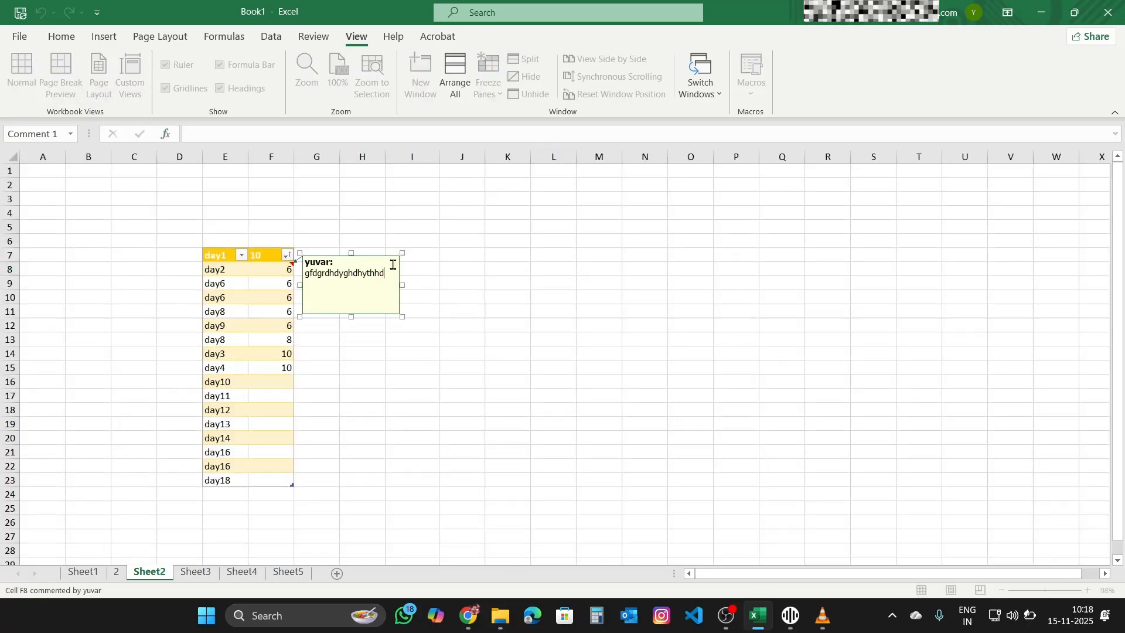
click(273, 197)
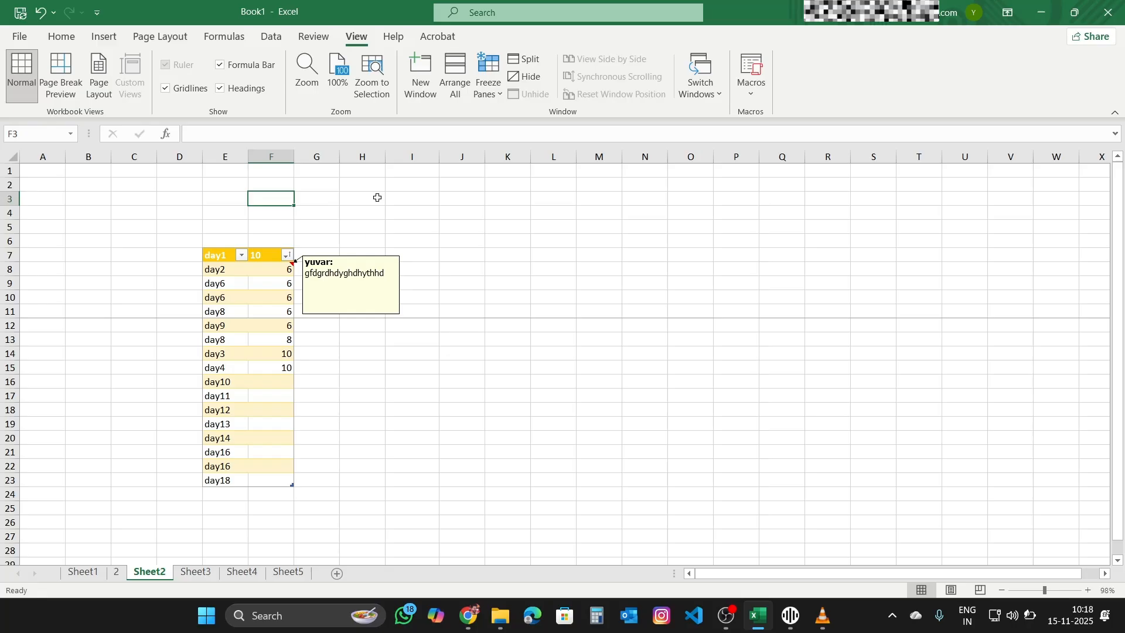
Step: Hide and reshow the gridlines, the row and column headings and the formula bar
click(187, 92)
click(188, 93)
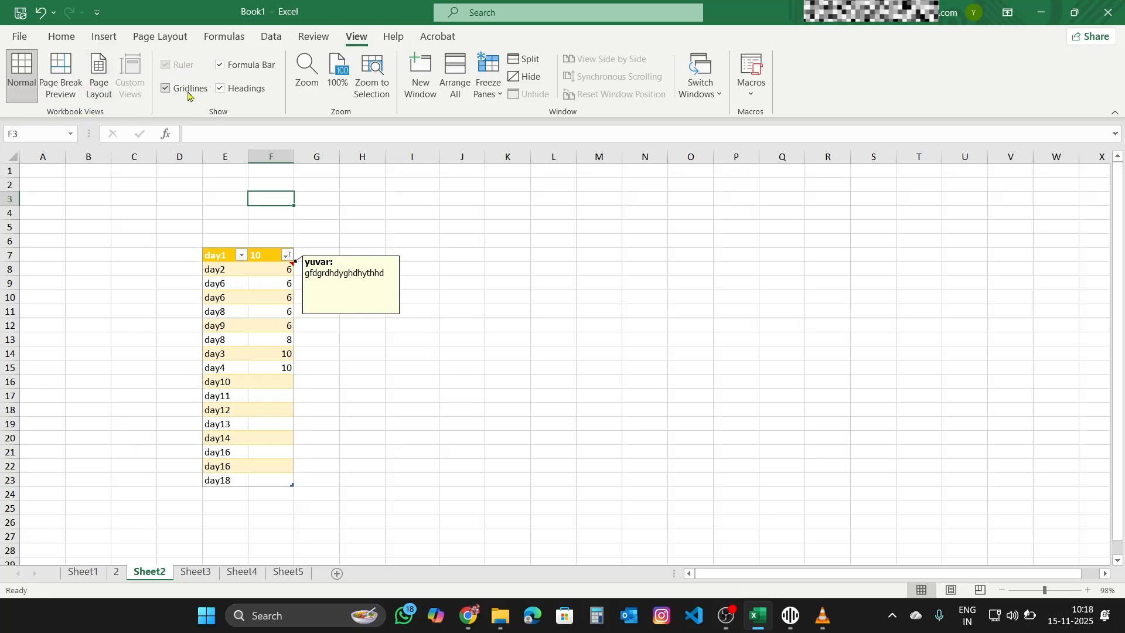
click(221, 89)
click(221, 89)
click(245, 66)
click(245, 65)
Step: Examine how the header row of the Sheet2 table behaves while moving down and up through the rows
click(270, 311)
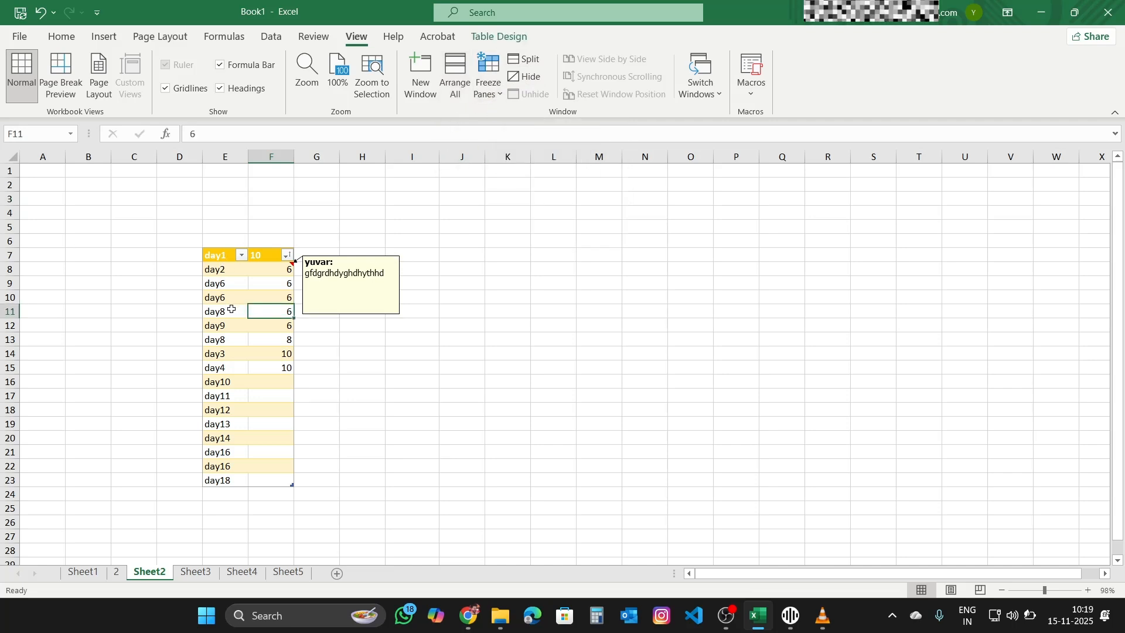
scroll(232, 309, down, 4)
scroll(225, 291, up, 4)
scroll(258, 431, down, 9)
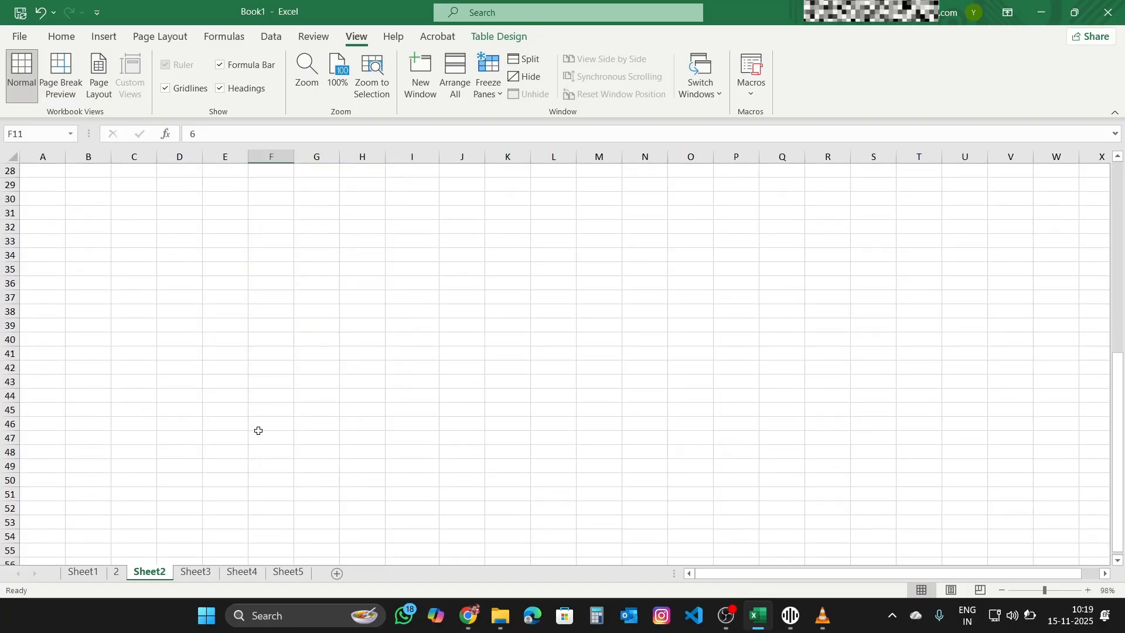
scroll(258, 431, up, 5)
scroll(258, 431, down, 1)
scroll(274, 394, up, 5)
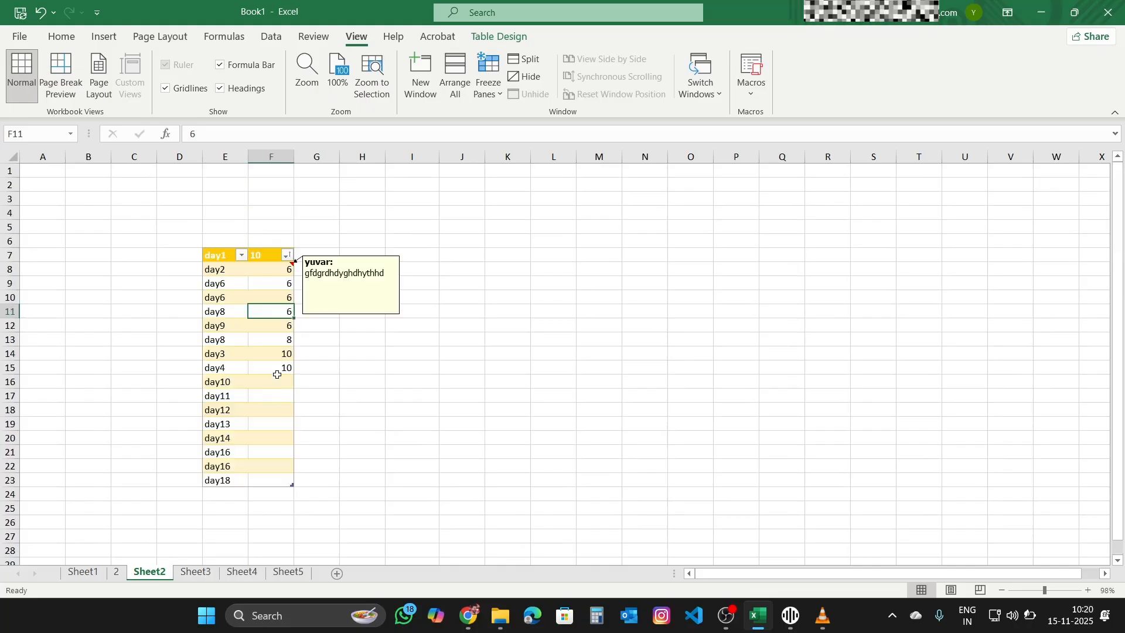
scroll(271, 314, down, 3)
scroll(266, 275, up, 3)
scroll(262, 266, down, 3)
scroll(262, 266, down, 2)
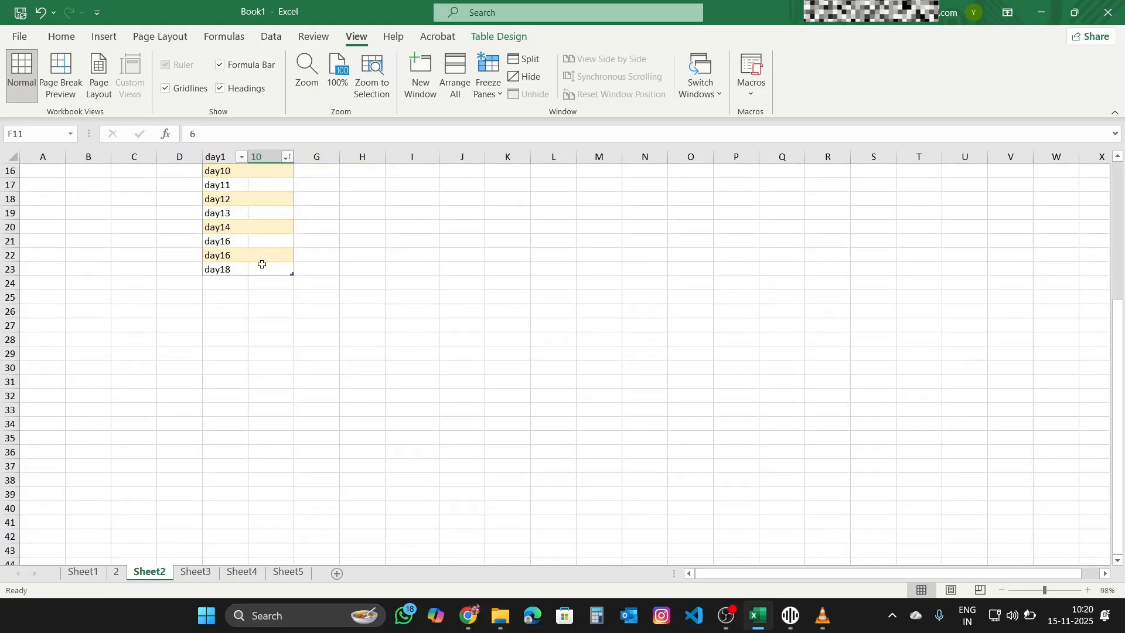
scroll(261, 261, up, 5)
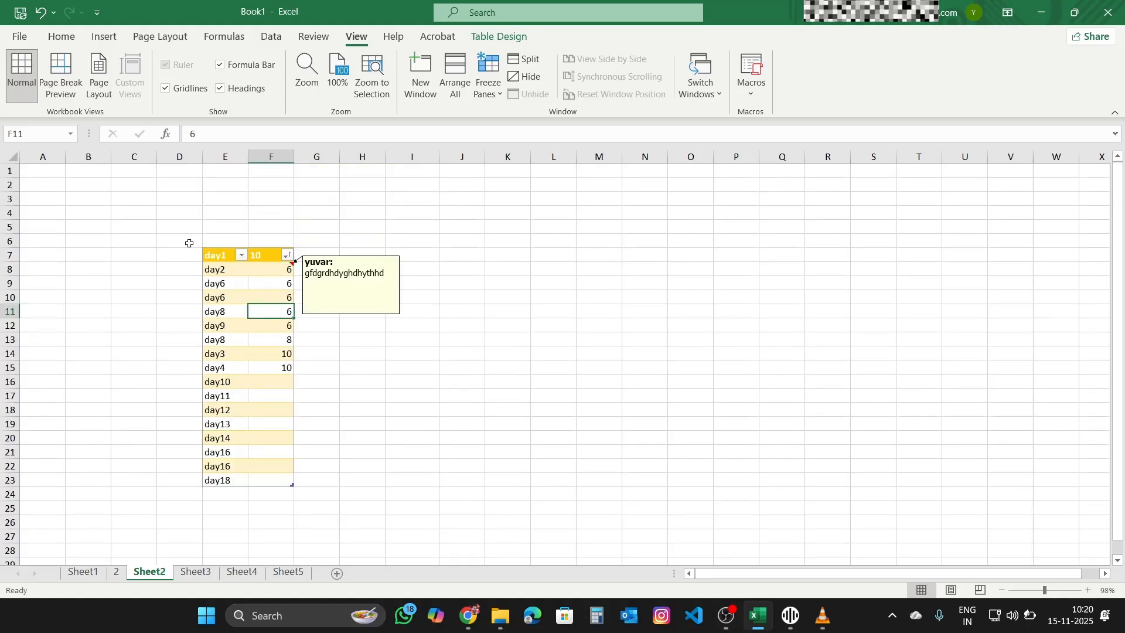
scroll(258, 504, down, 2)
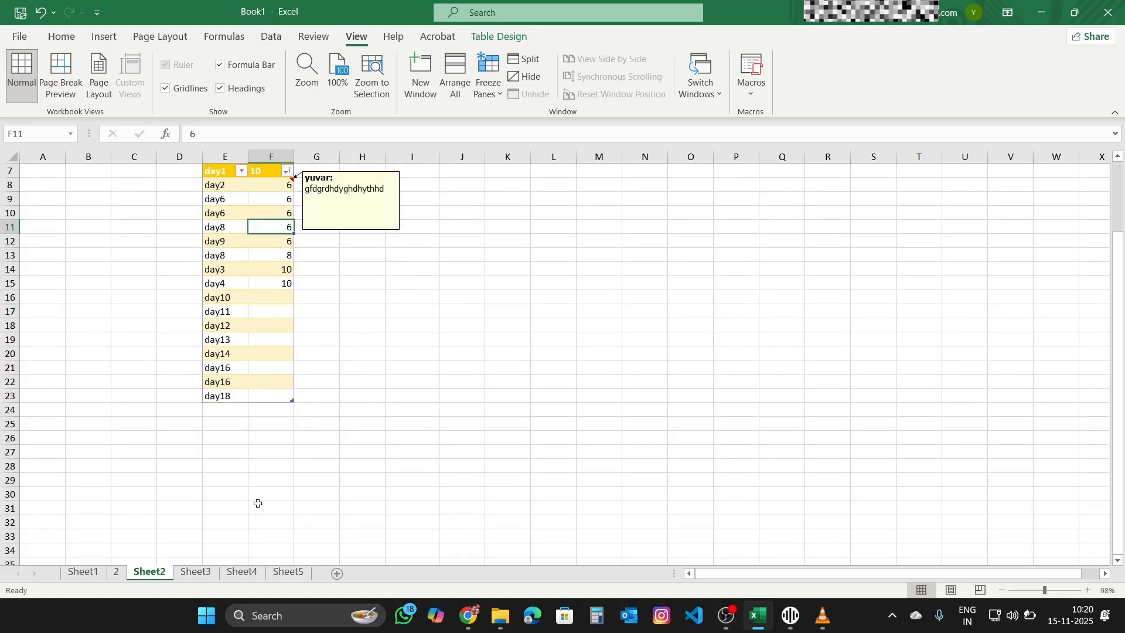
scroll(258, 503, up, 2)
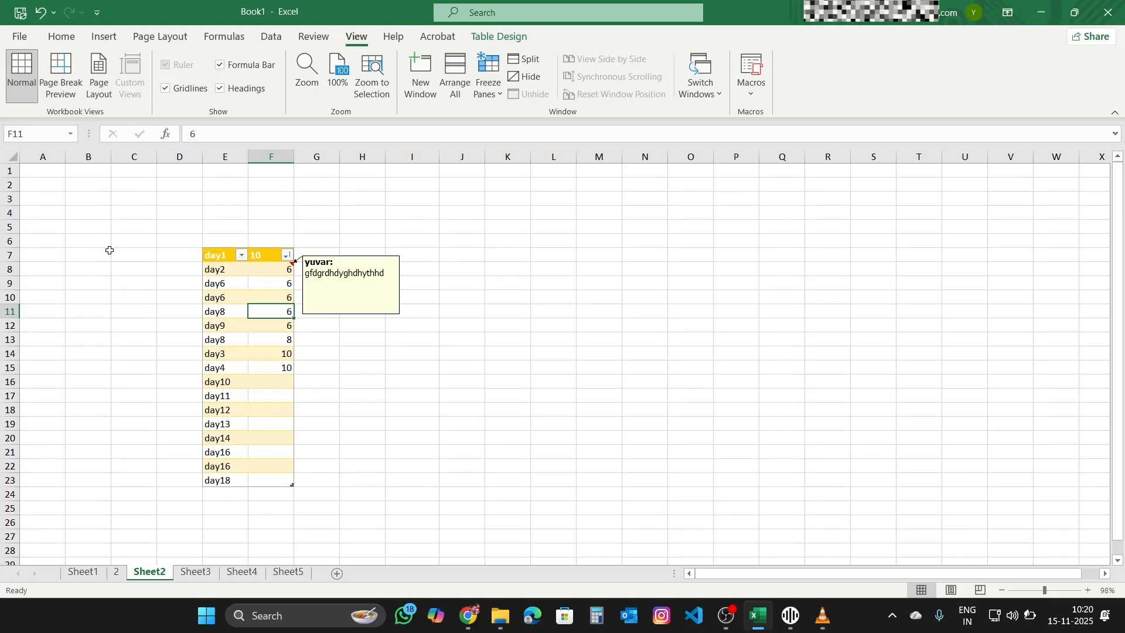
Step: Freeze the panes of Sheet2 above row 7
drag(109, 251, 782, 255)
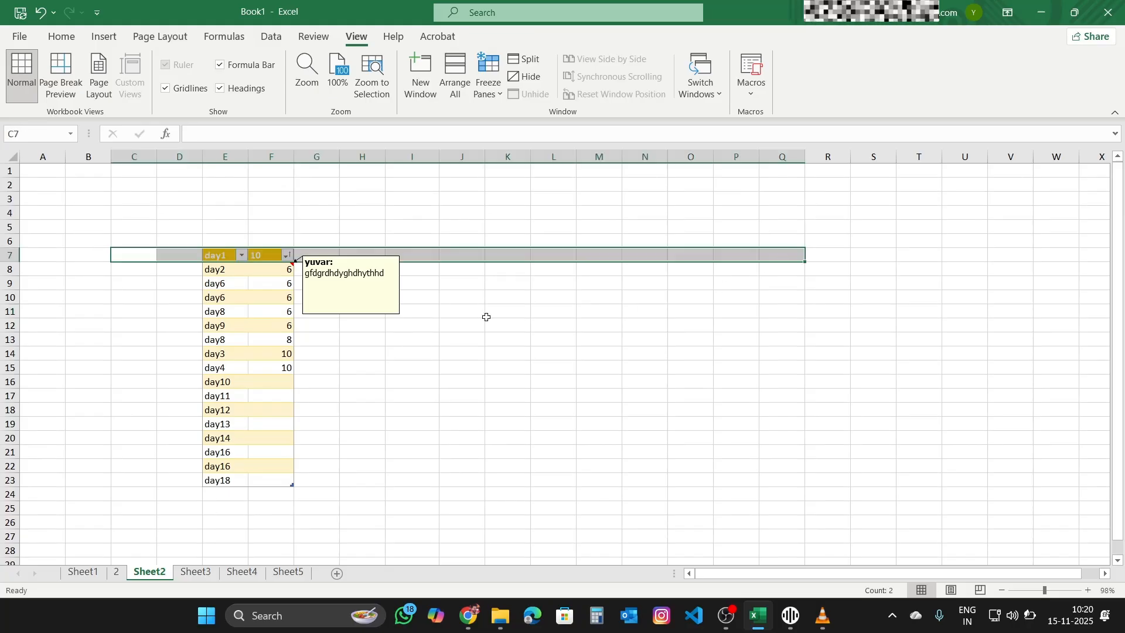
click(10, 253)
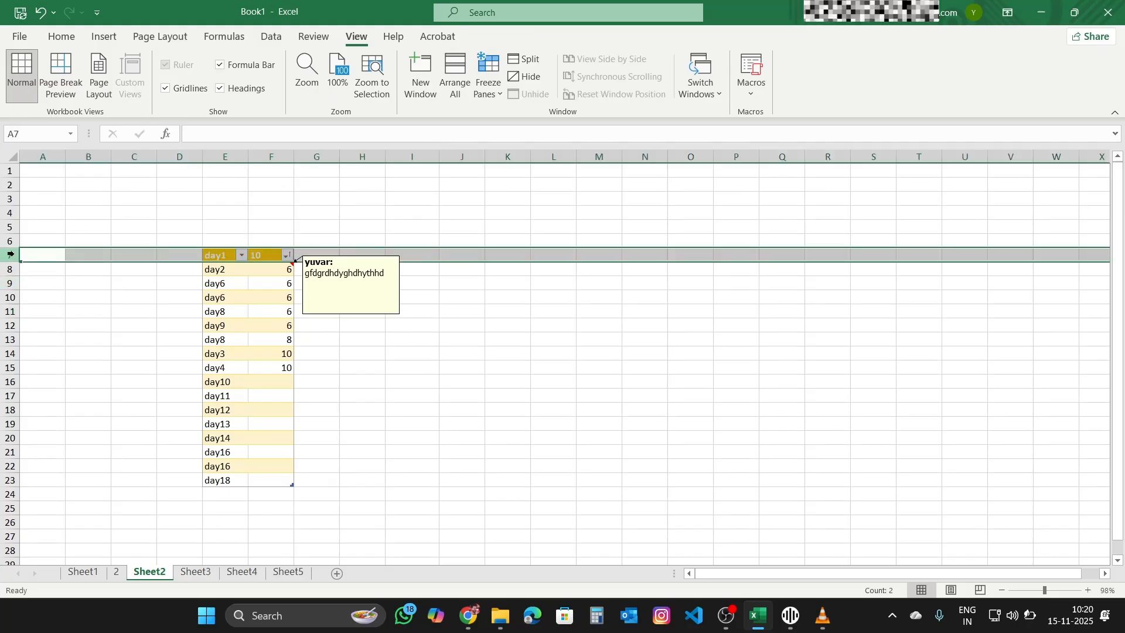
click(487, 82)
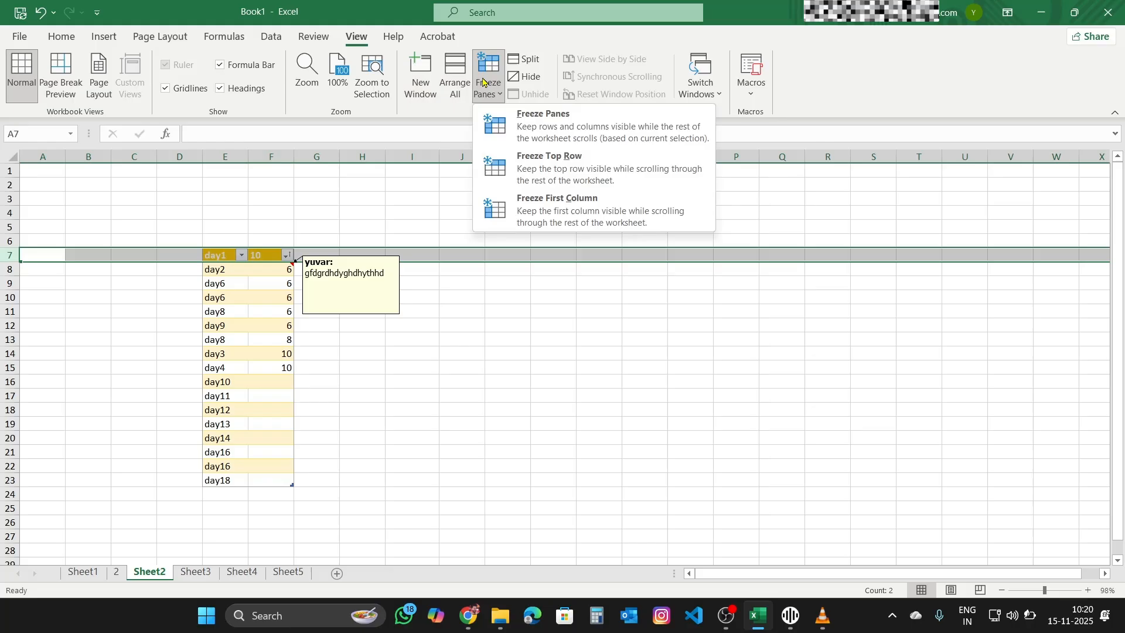
click(542, 126)
click(376, 436)
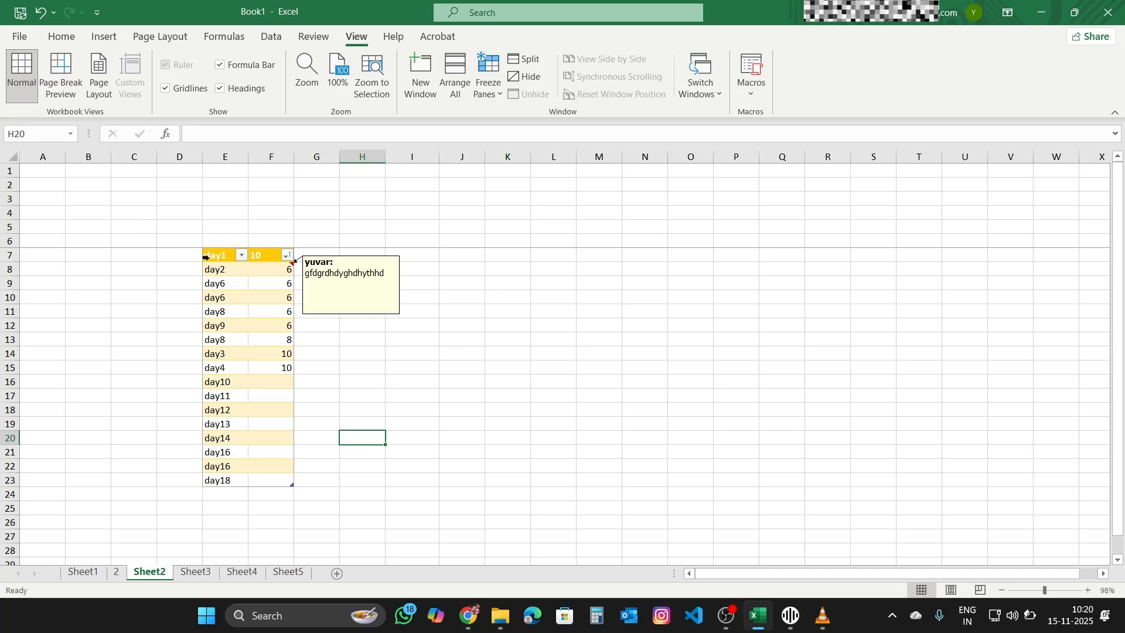
Step: Unfreeze the panes and freeze them again above row 8, then check that the table header stays fixed
click(10, 254)
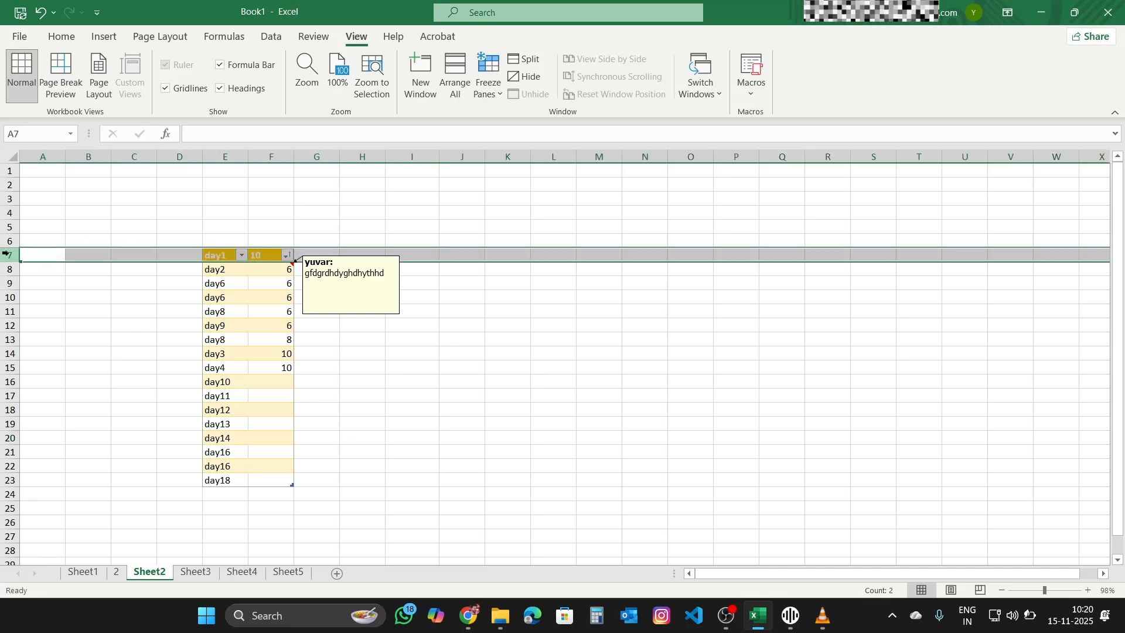
click(10, 268)
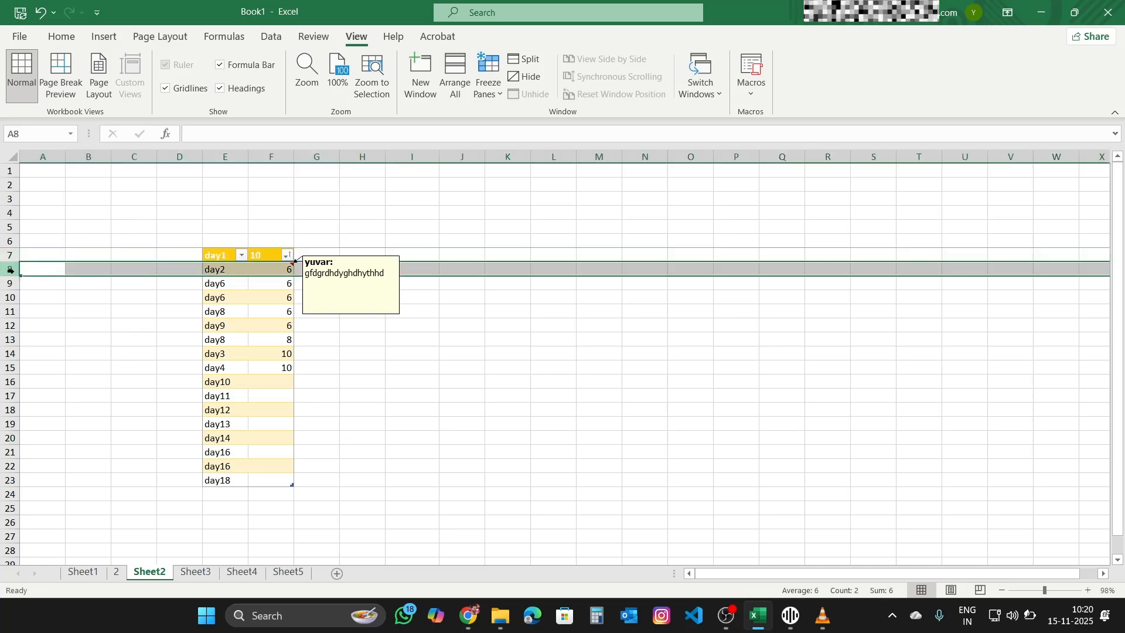
click(500, 86)
click(515, 120)
click(487, 82)
click(515, 120)
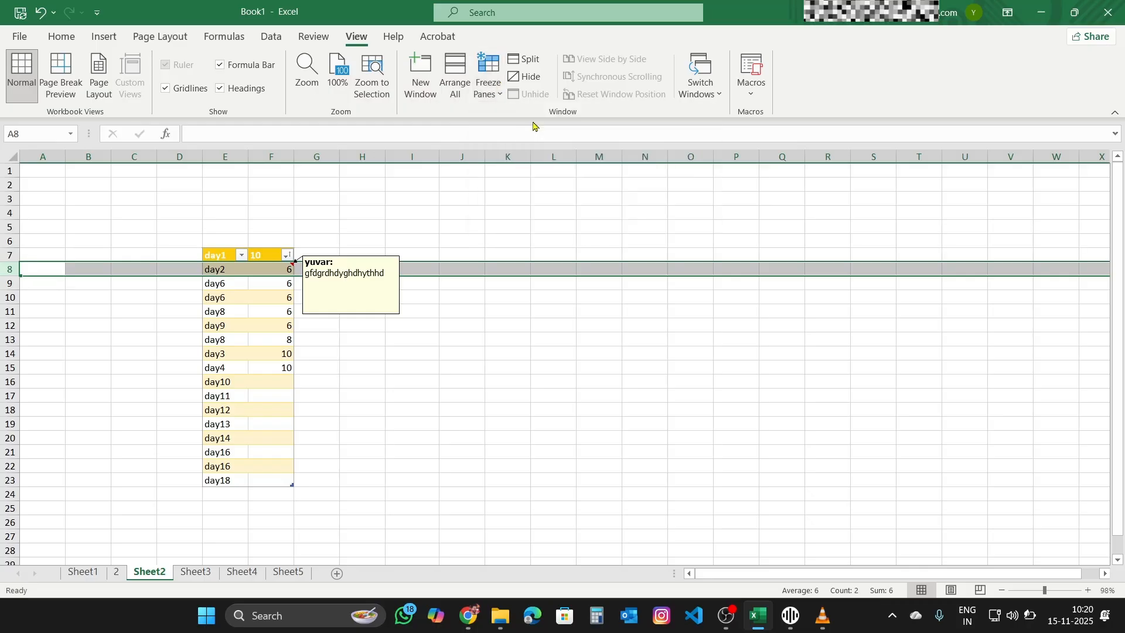
click(462, 297)
scroll(206, 297, down, 2)
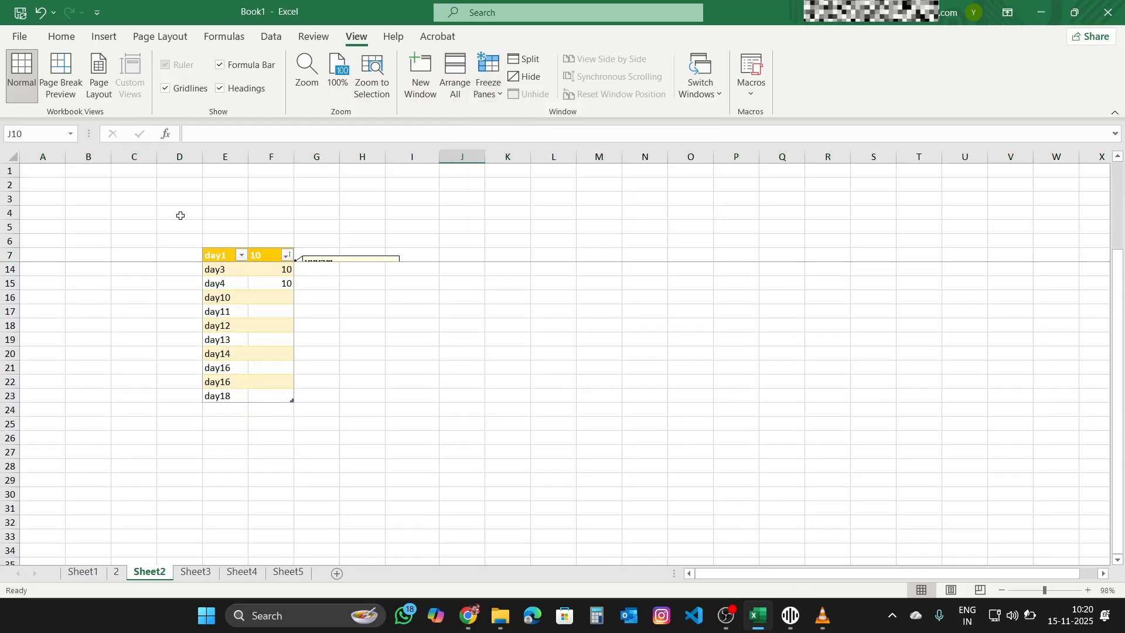
scroll(243, 326, down, 4)
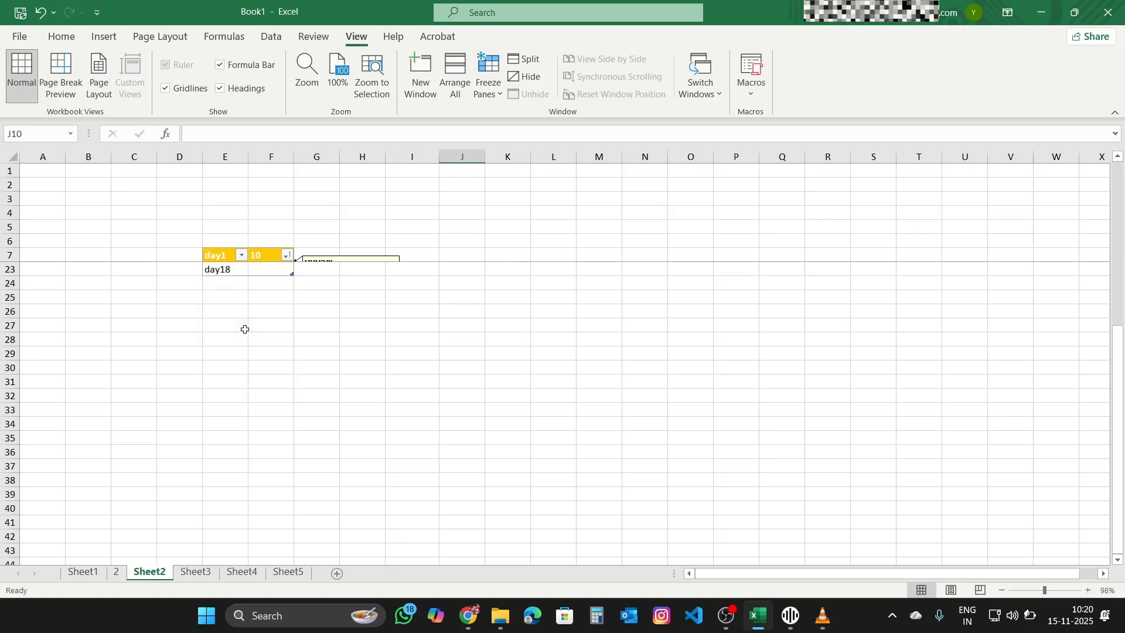
scroll(246, 330, up, 6)
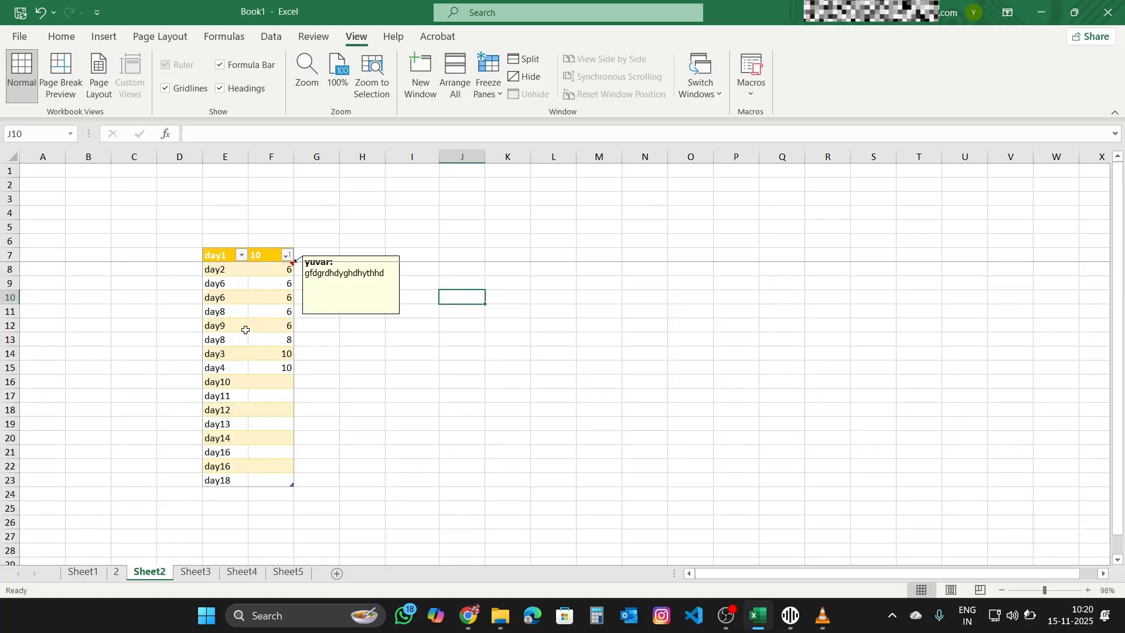
Step: Replace the row freeze with frozen panes before column F, so that columns A to E stay fixed
click(165, 284)
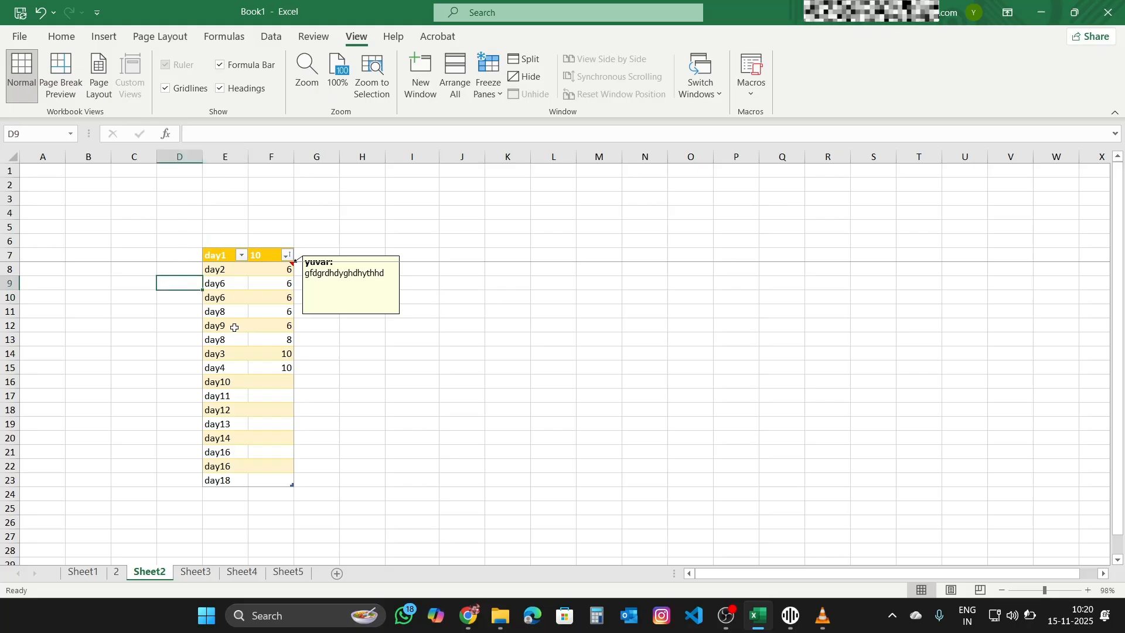
click(228, 157)
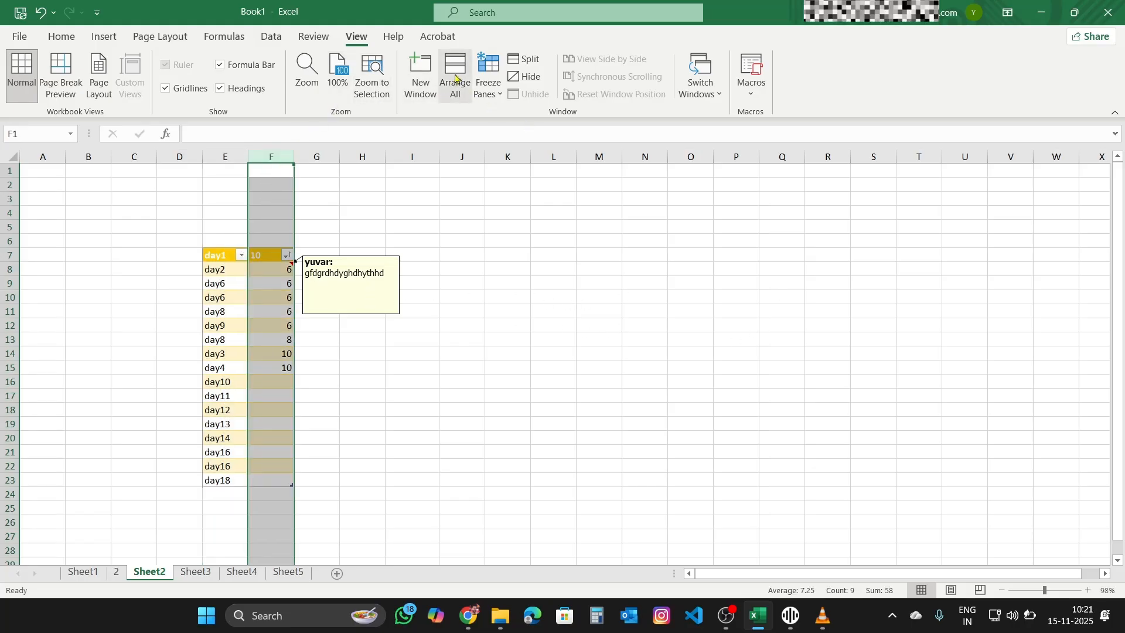
click(491, 91)
click(527, 129)
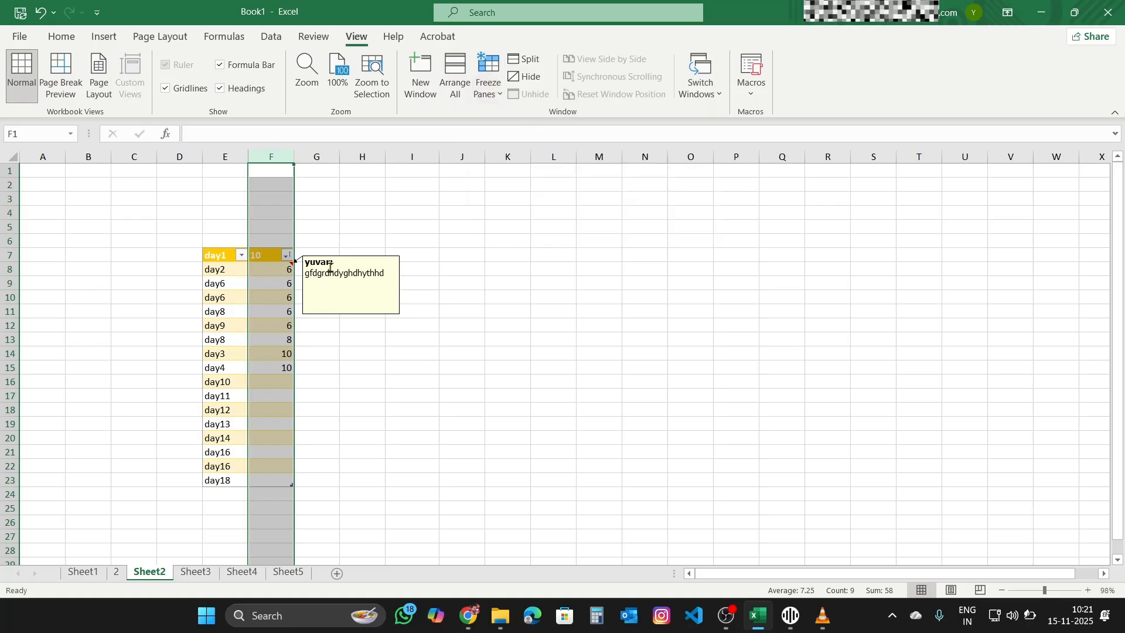
click(442, 241)
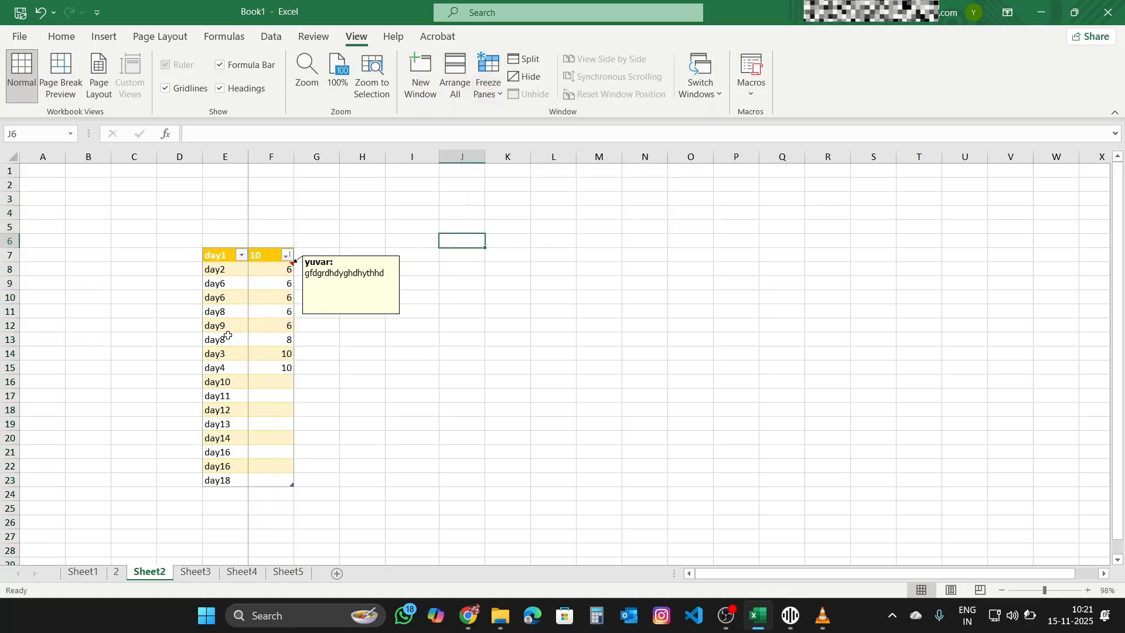
drag(700, 574, 628, 570)
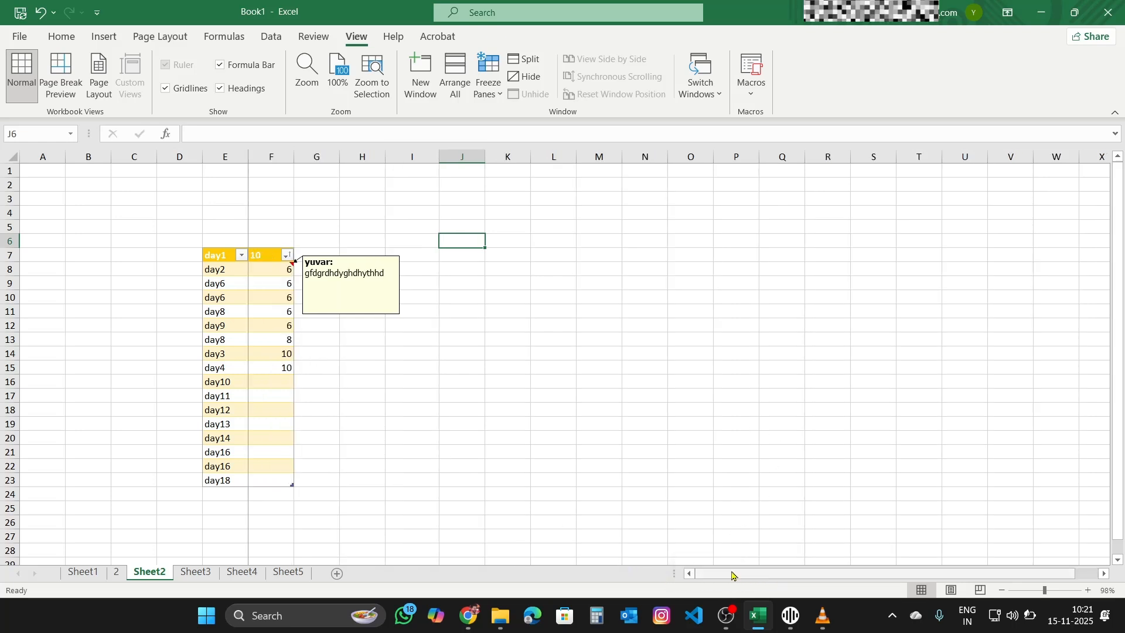
drag(731, 573, 663, 525)
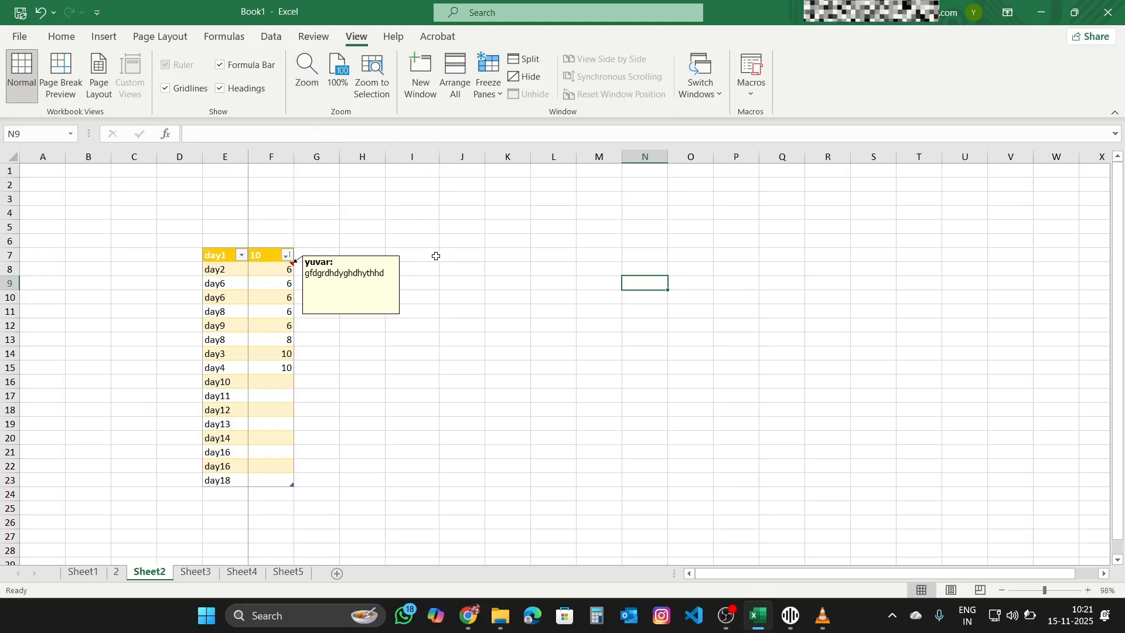
Step: View the list of open workbook windows and the available Help commands
mouse_move(756, 622)
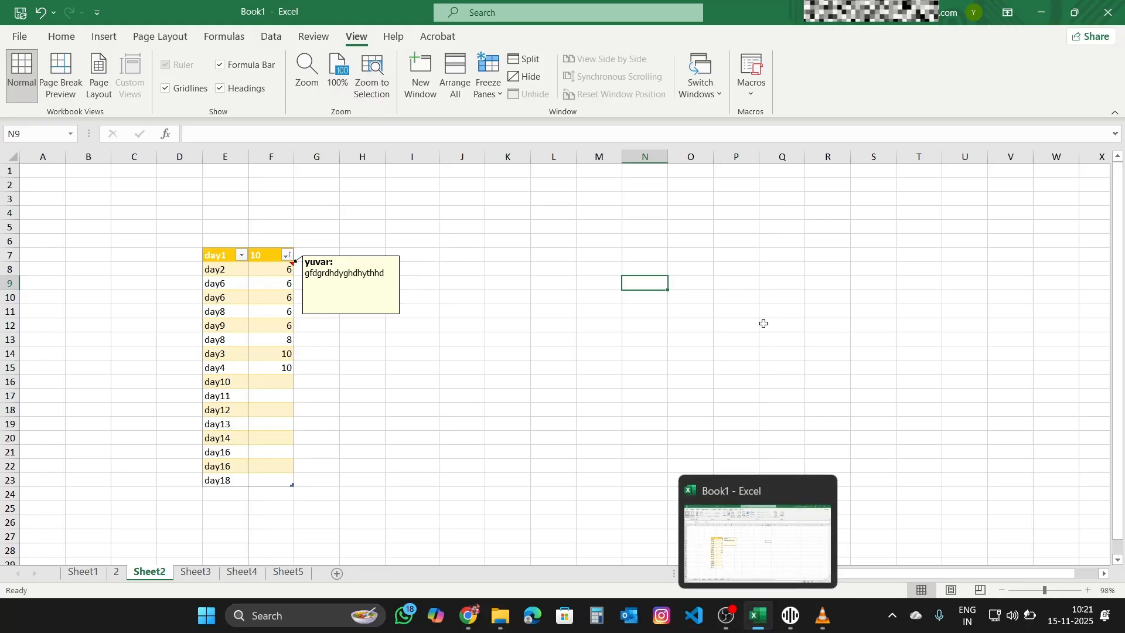
click(691, 92)
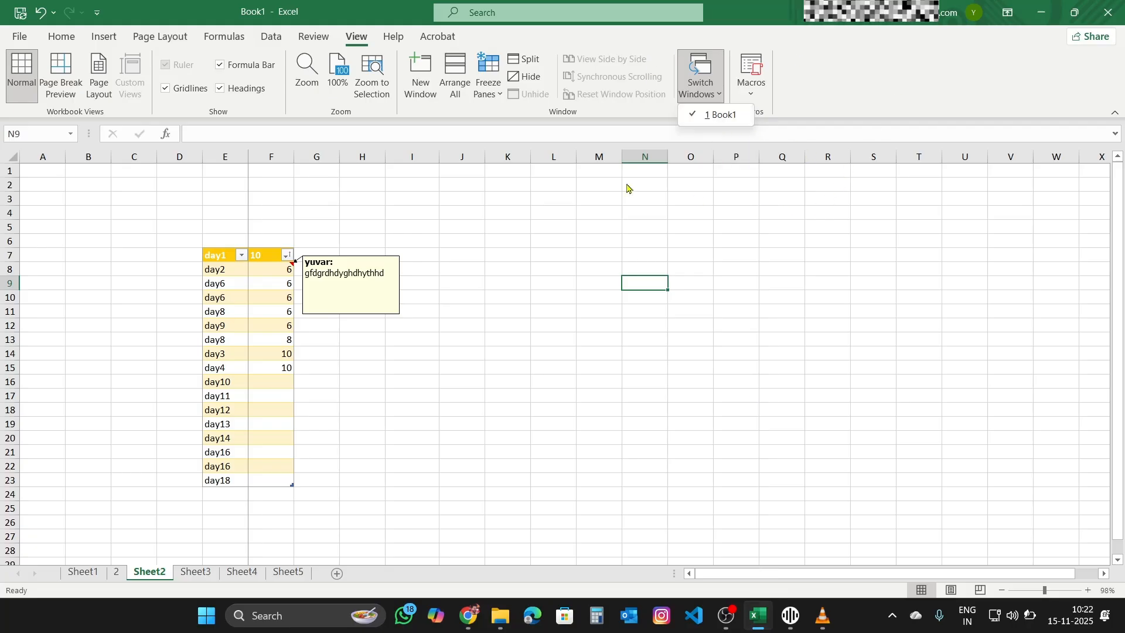
click(396, 40)
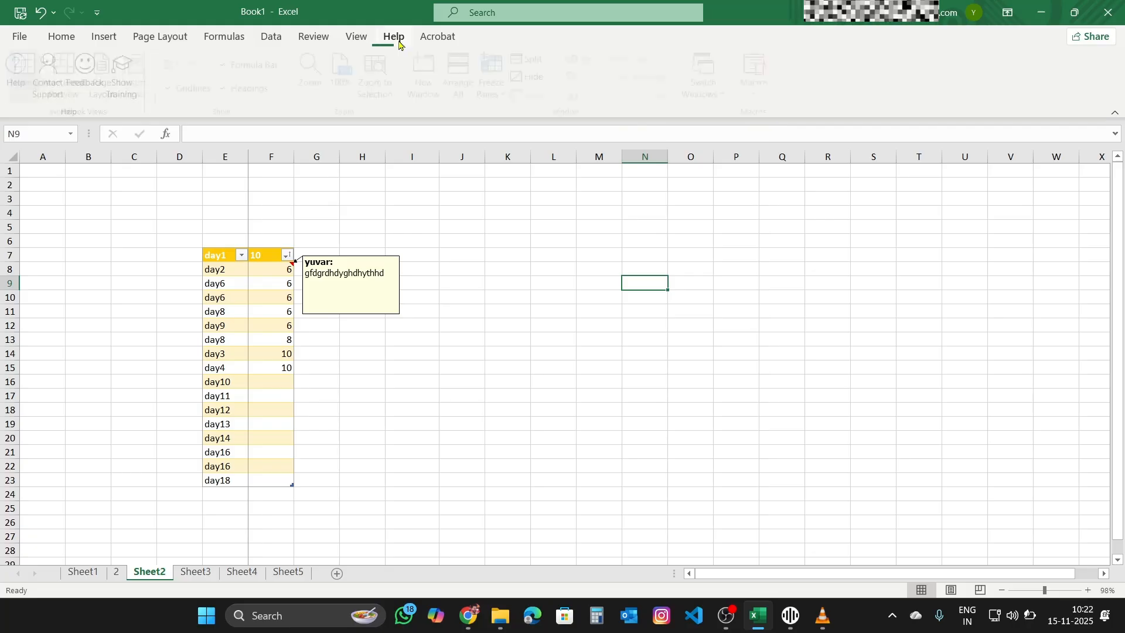
click(424, 44)
click(394, 39)
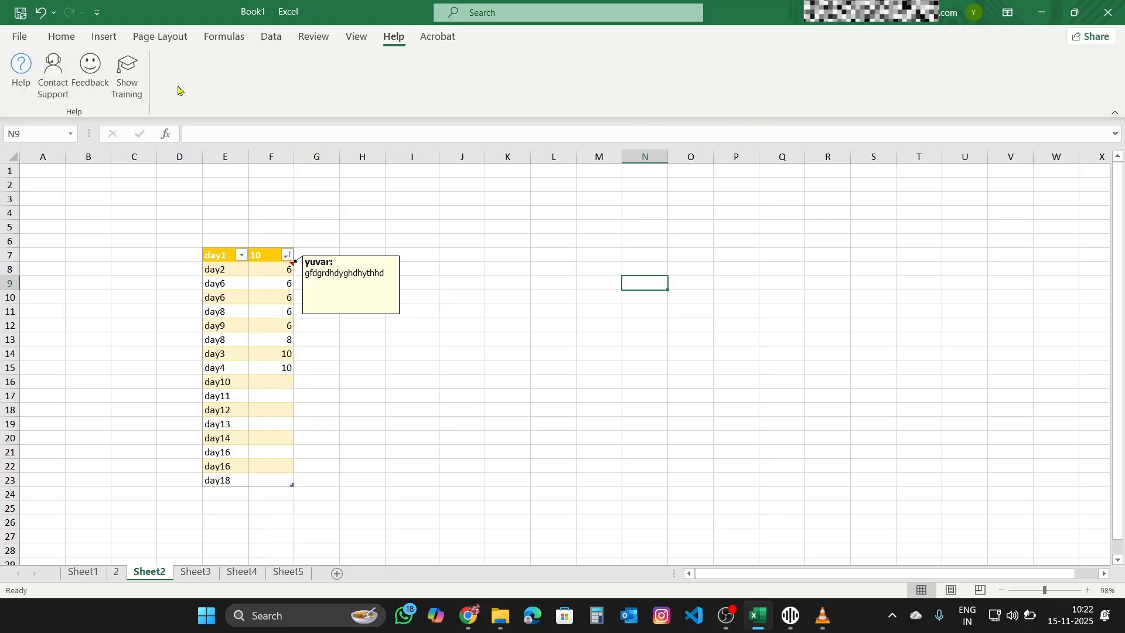
click(61, 37)
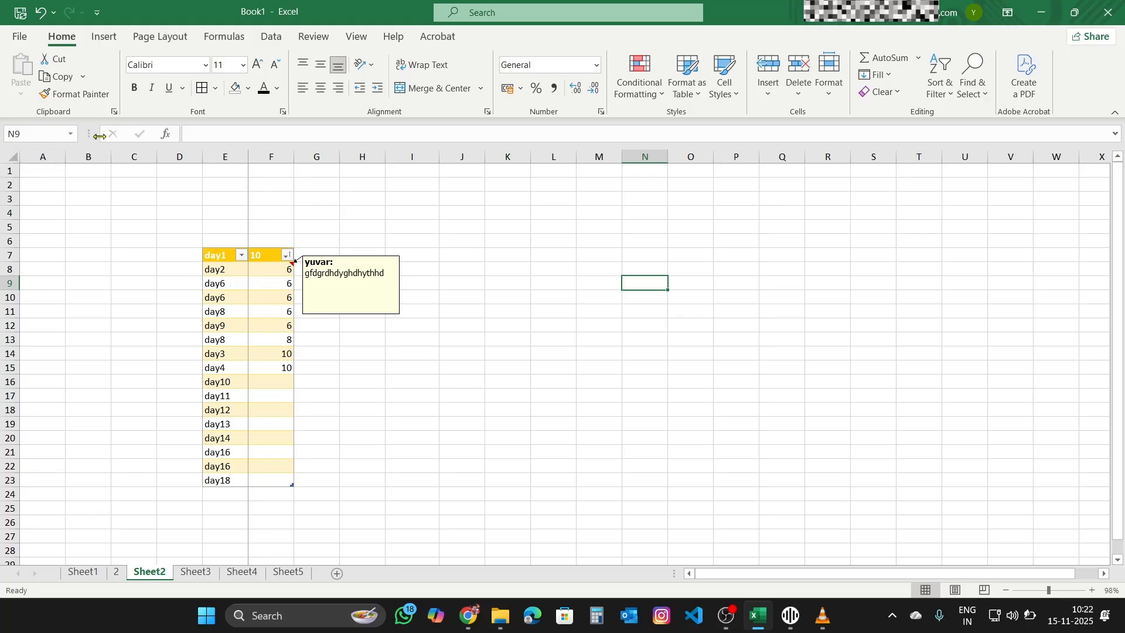
click(206, 257)
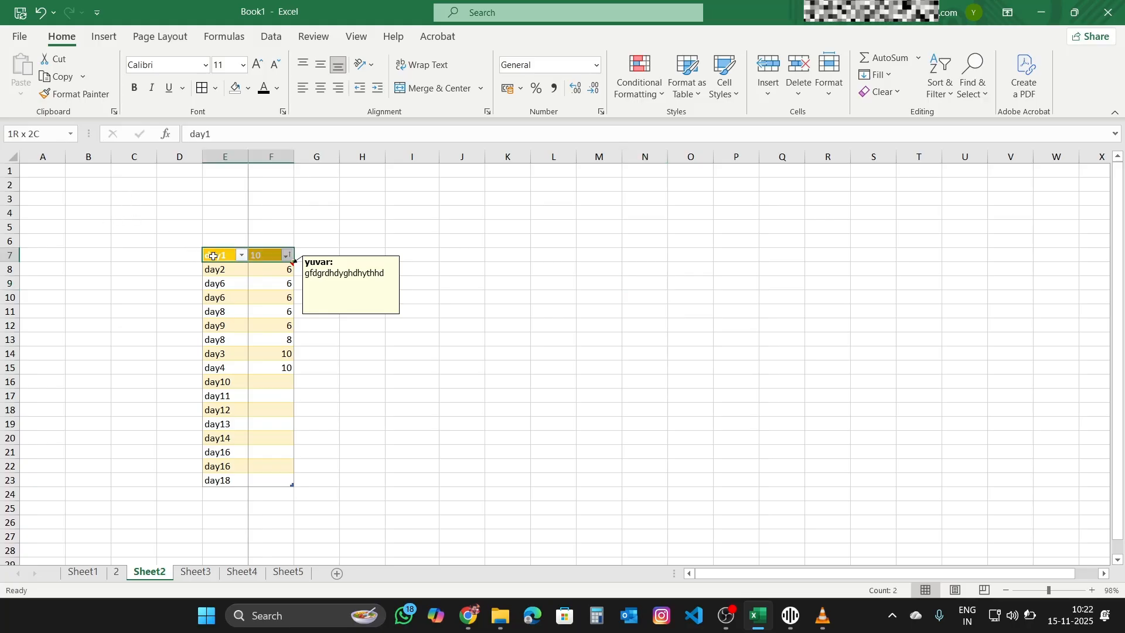
click(174, 271)
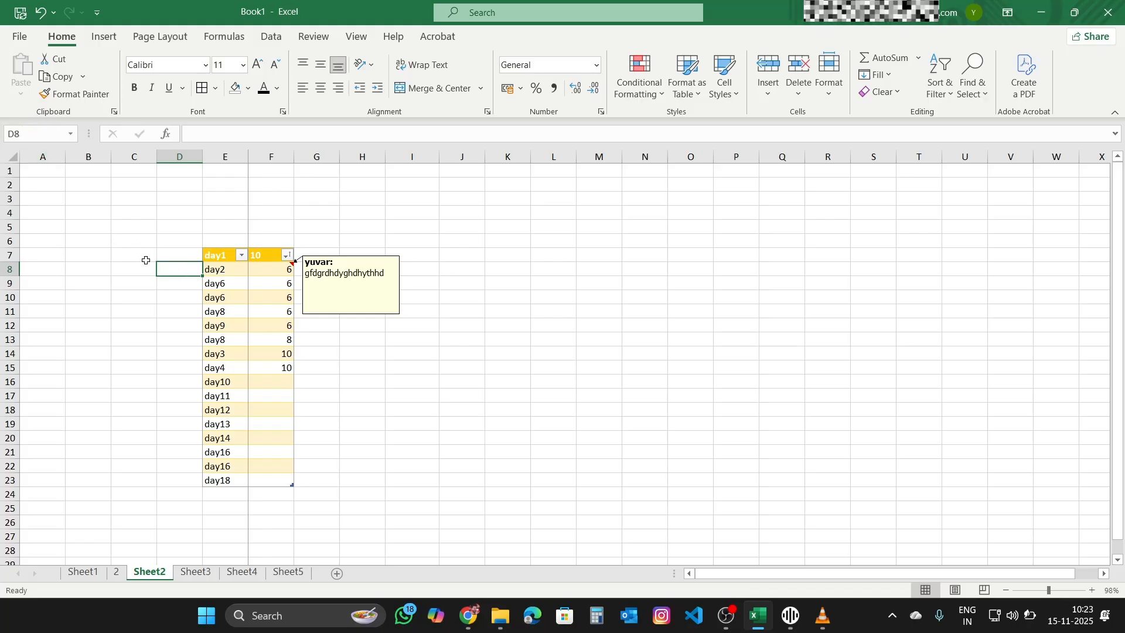
Step: Show the cell reference and the formula bar for the empty cell D8
click(30, 137)
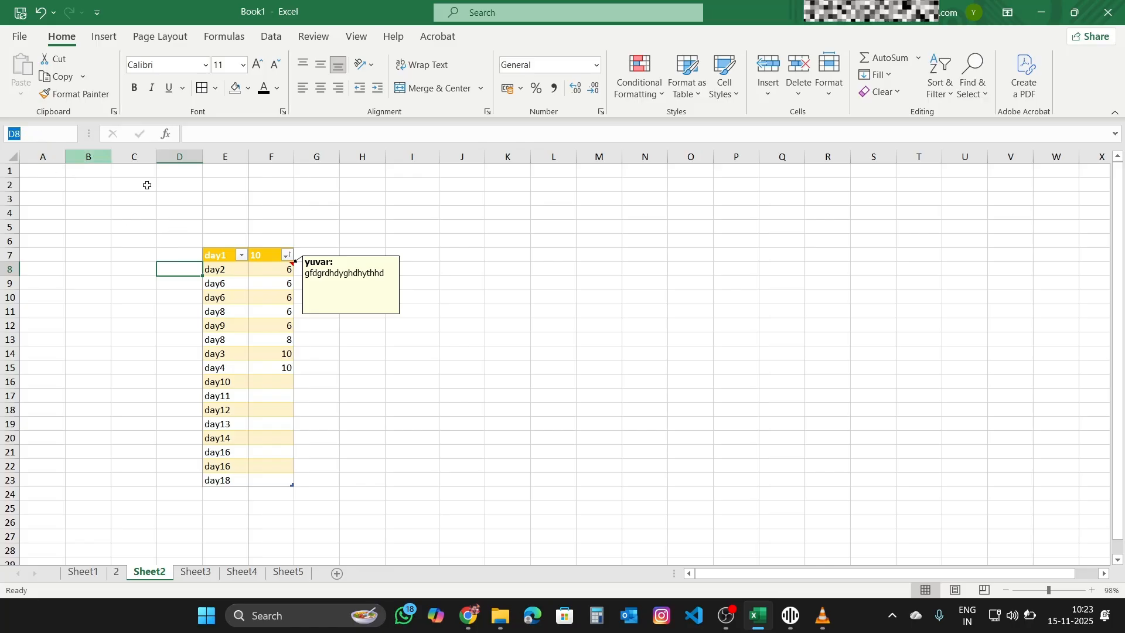
click(181, 269)
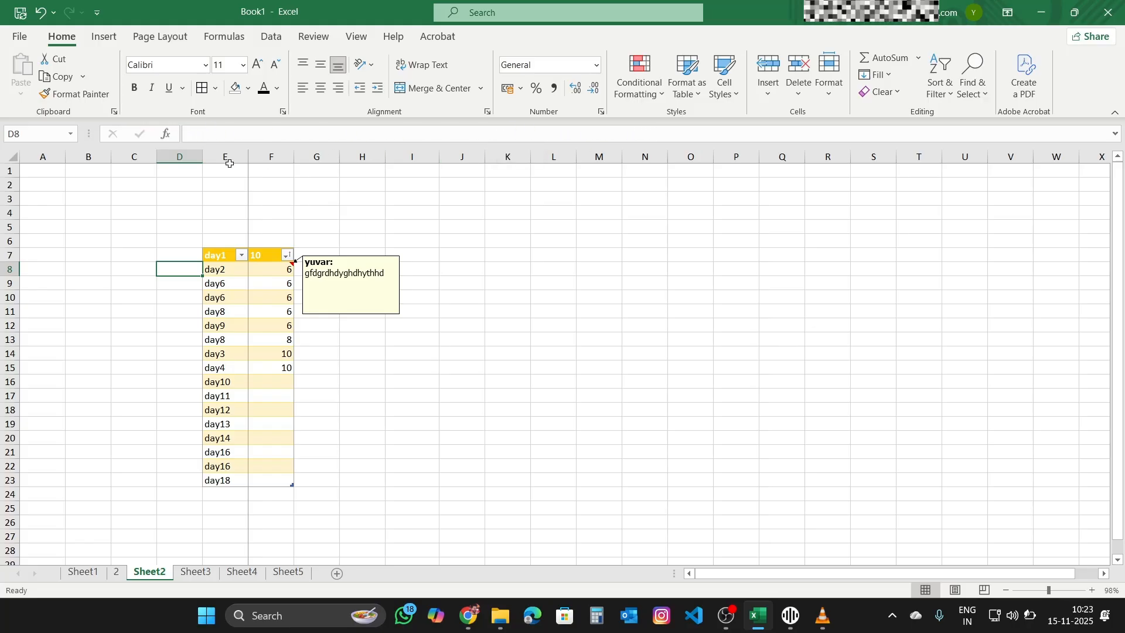
click(227, 130)
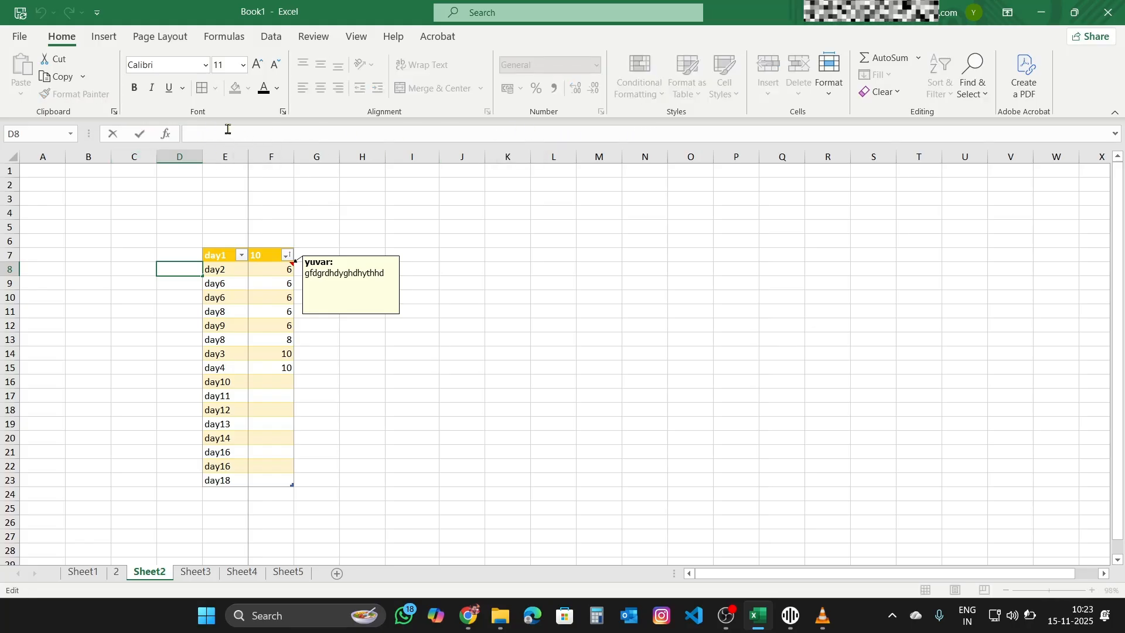
Step: Sum the values of F8:F15 in cell F16 with AutoSum and display the resulting formula
click(271, 381)
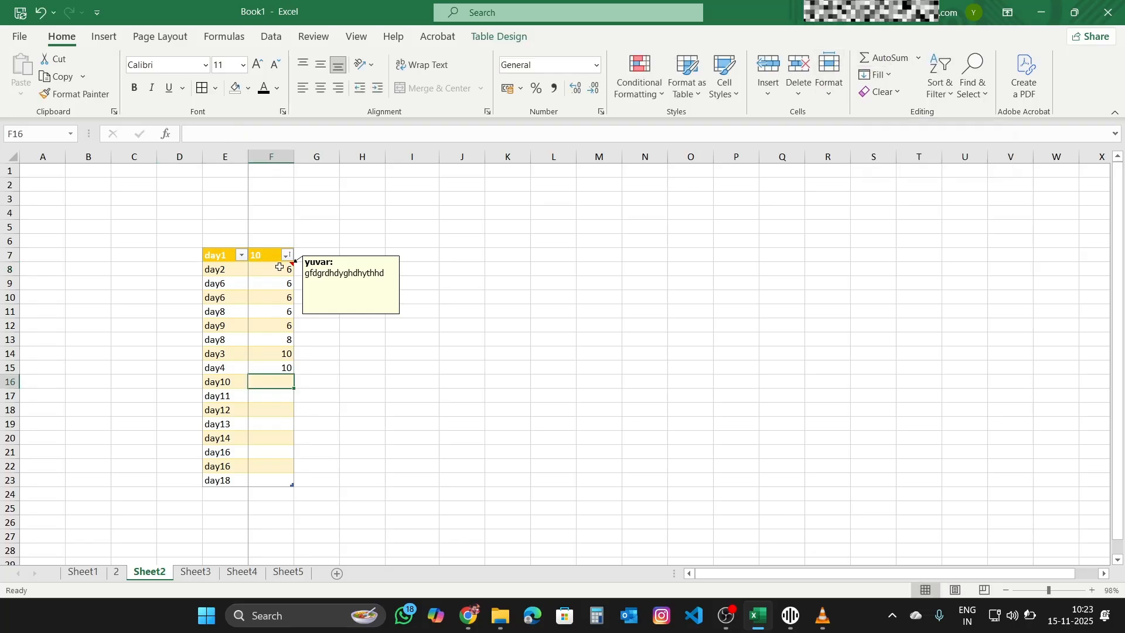
click(887, 59)
click(887, 59)
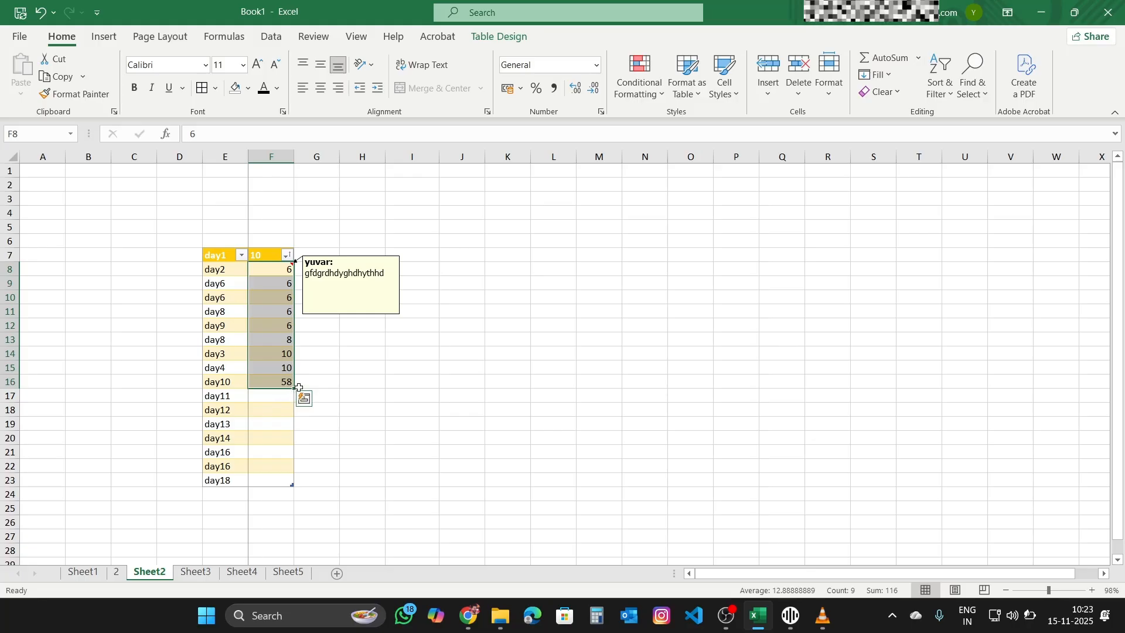
click(318, 371)
click(290, 381)
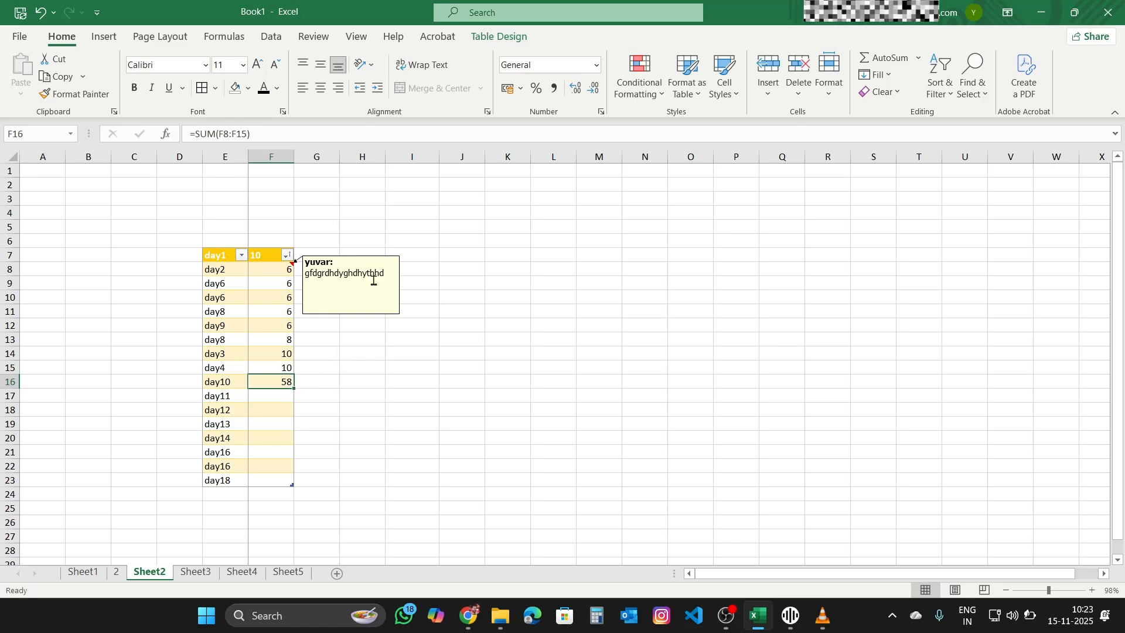
Step: Replace the SUM function in cell F16 with AVERAGE, keeping the range F8:F15
drag(264, 135, 184, 134)
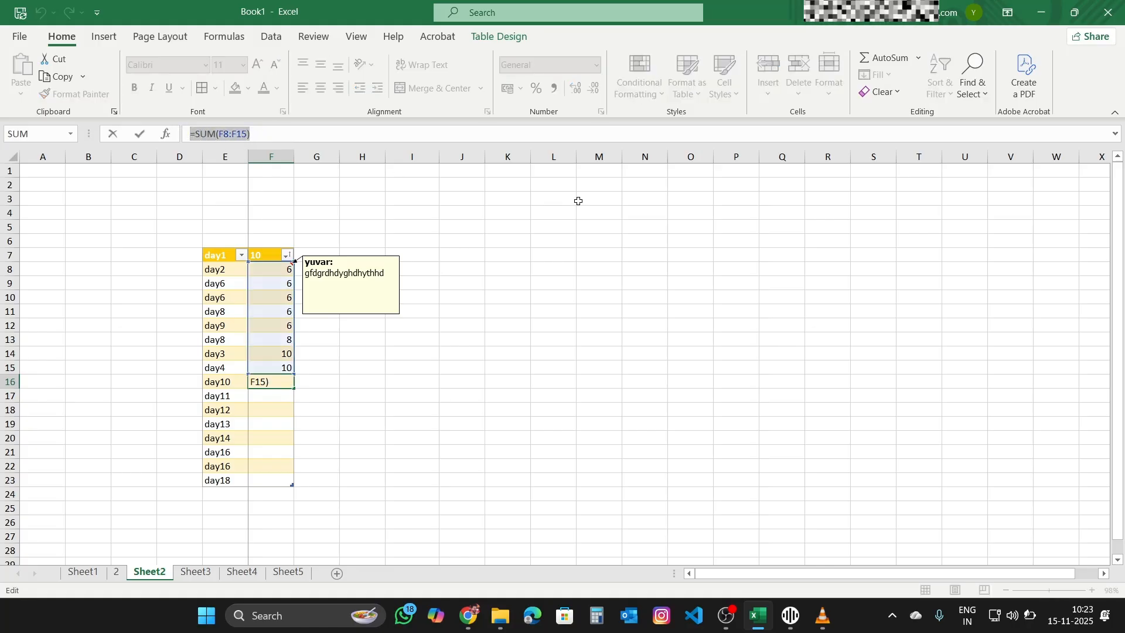
click(252, 133)
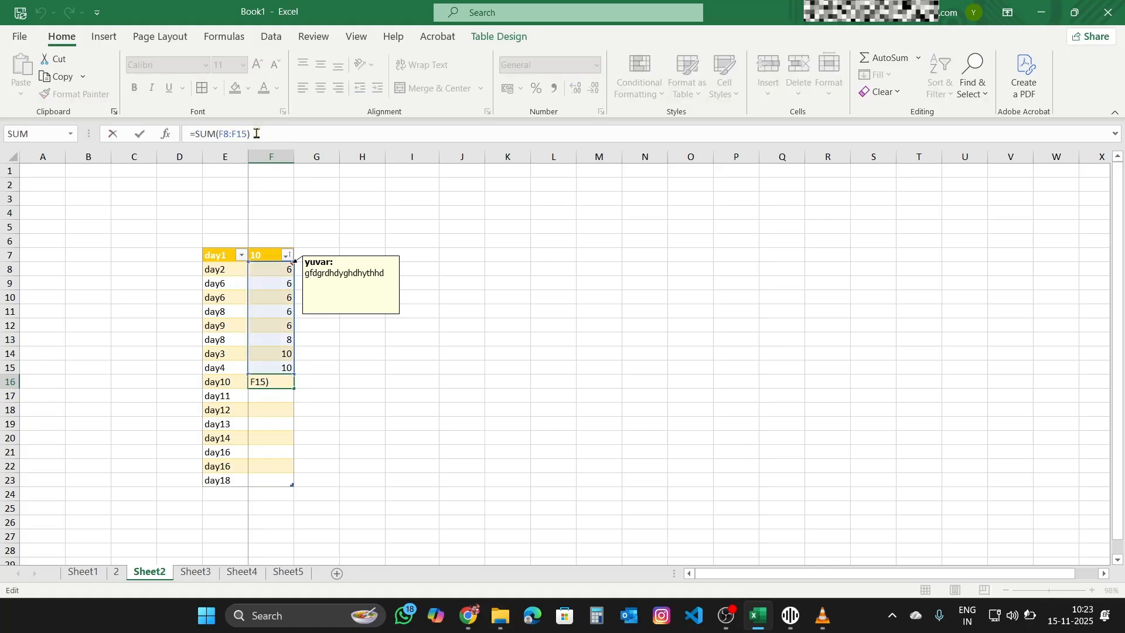
click(215, 133)
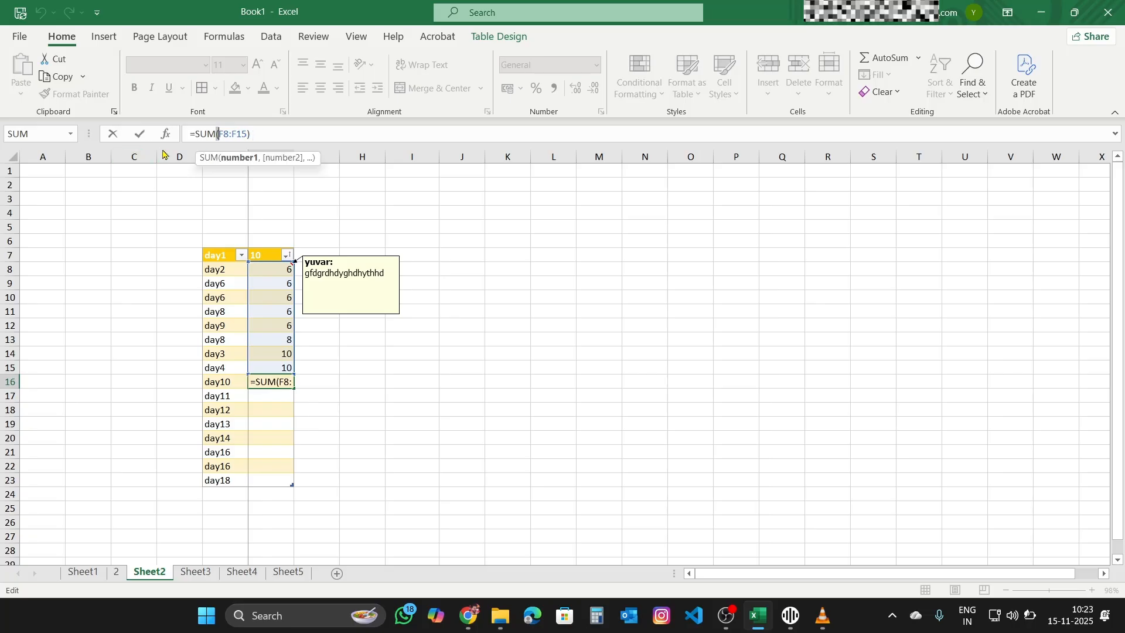
key(Left)
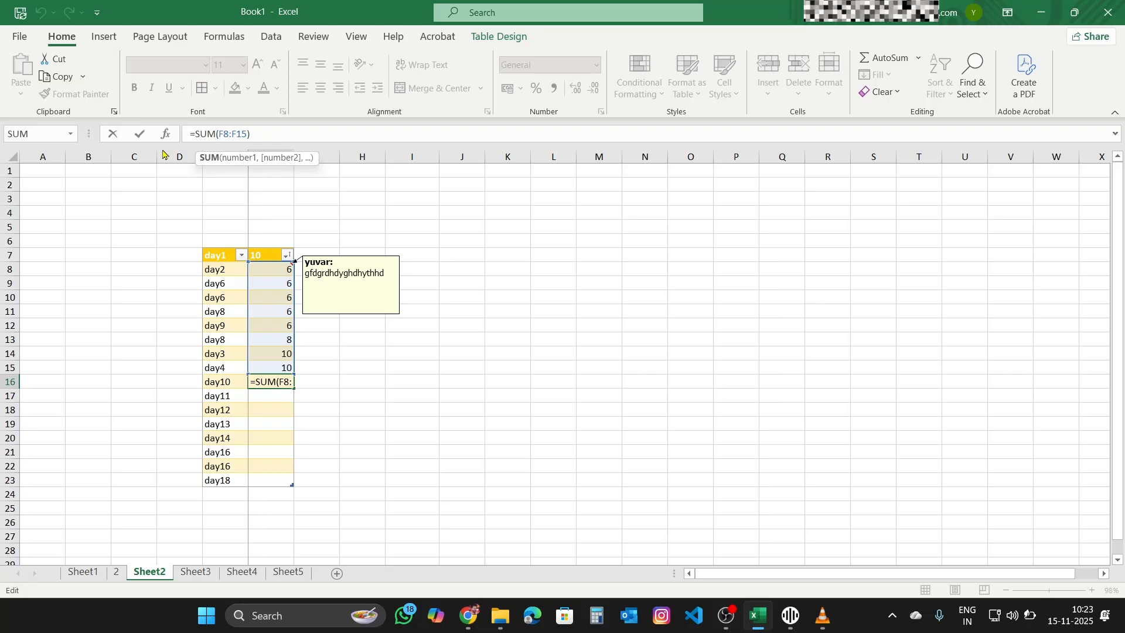
key(BackSpace)
key(BackSpace)
key(BackSpace)
text(a)
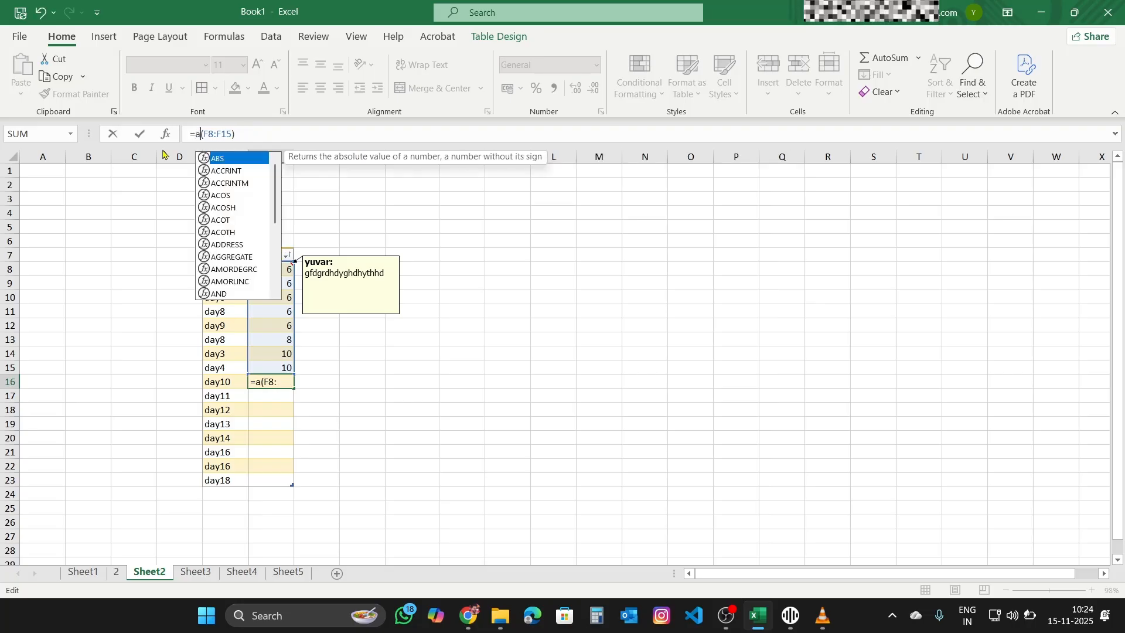
text(v)
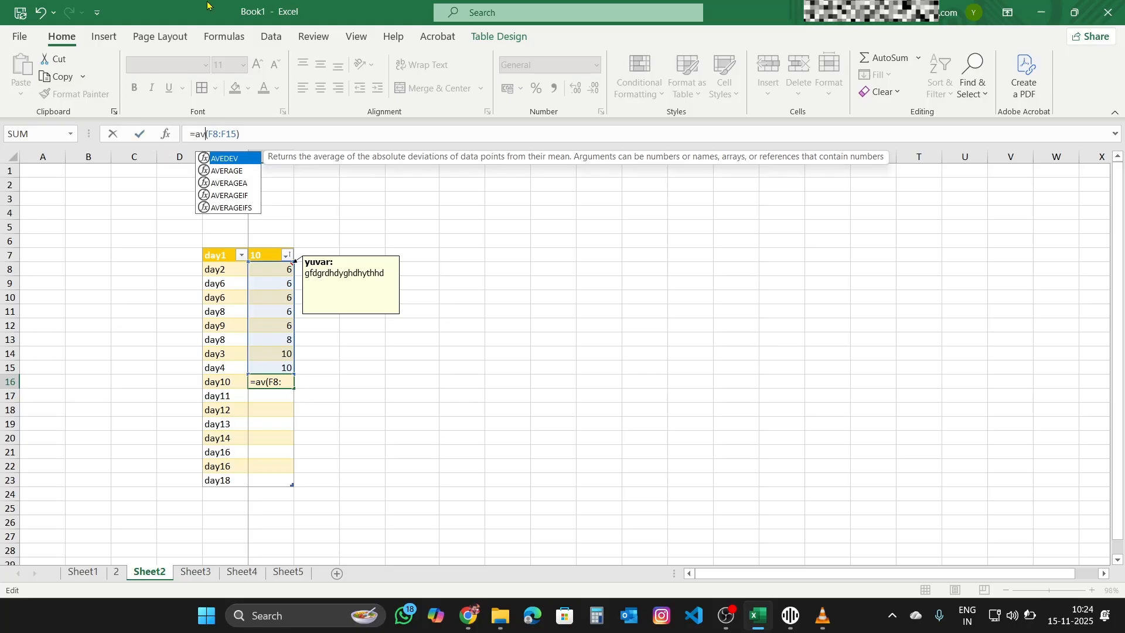
click(239, 170)
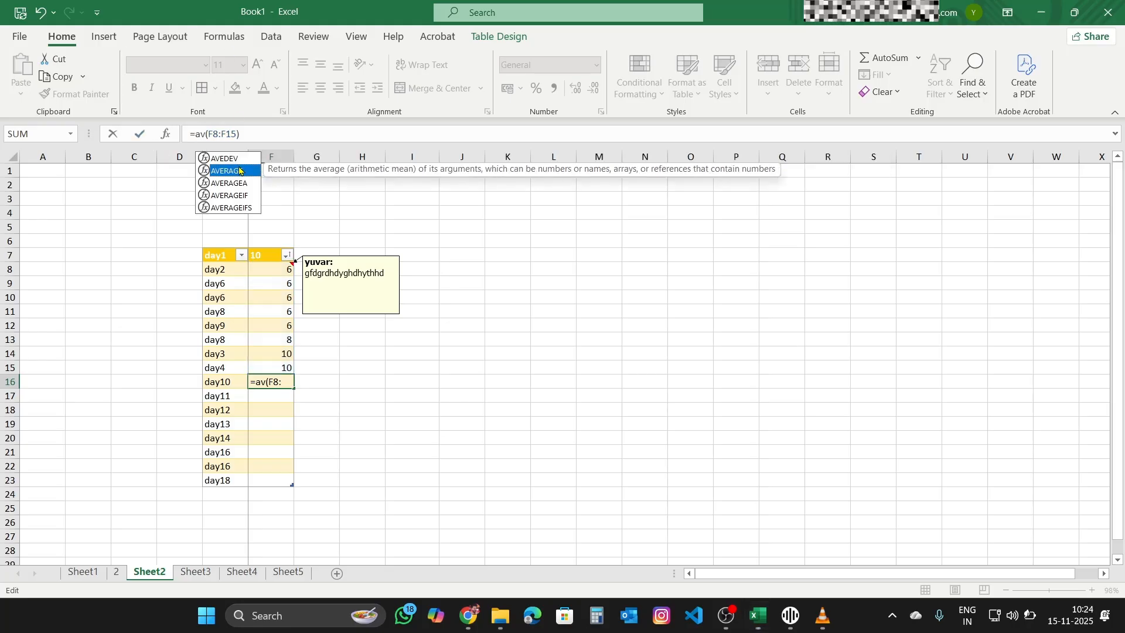
double_click(239, 170)
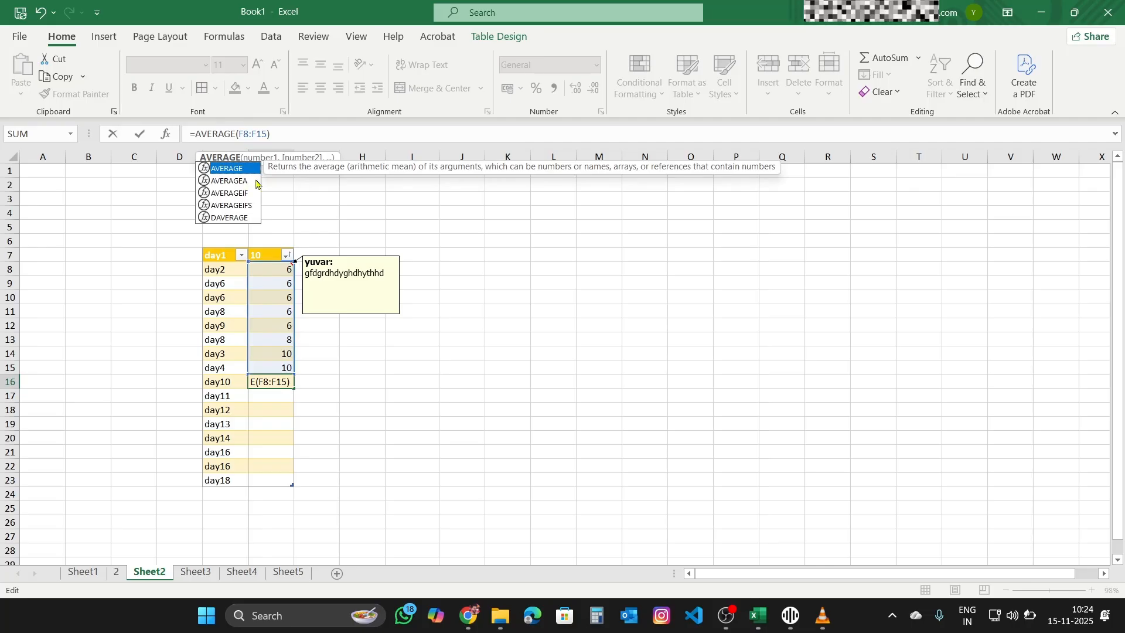
click(292, 137)
key(Return)
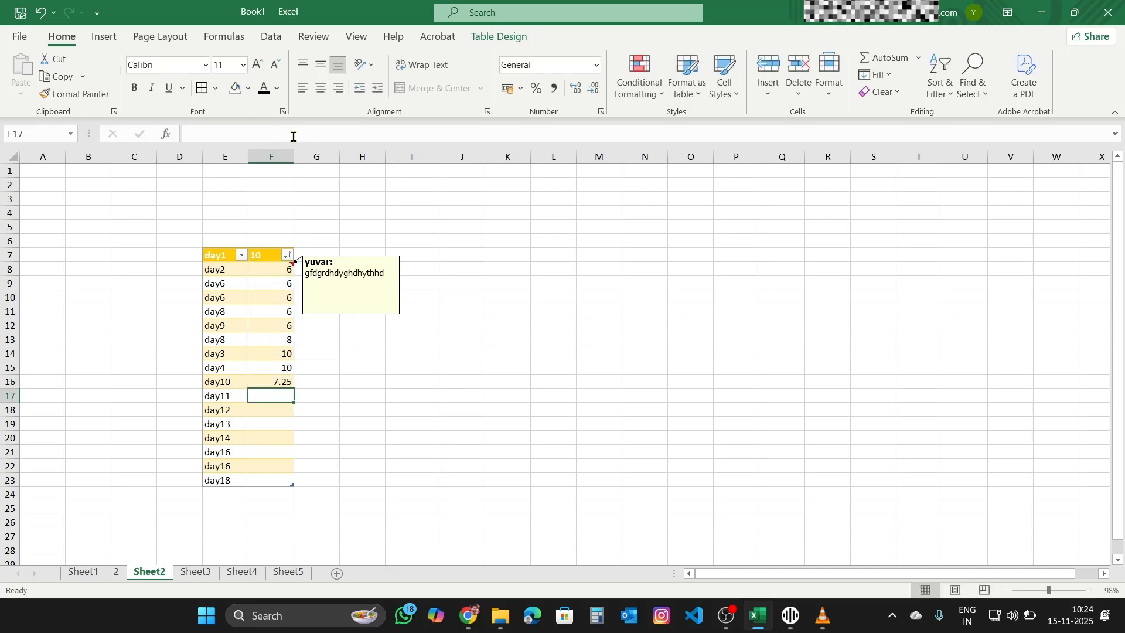
Step: Inspect the AVERAGE formula in cell F16 and look over the rows beneath it
click(286, 388)
click(293, 376)
click(310, 373)
click(273, 381)
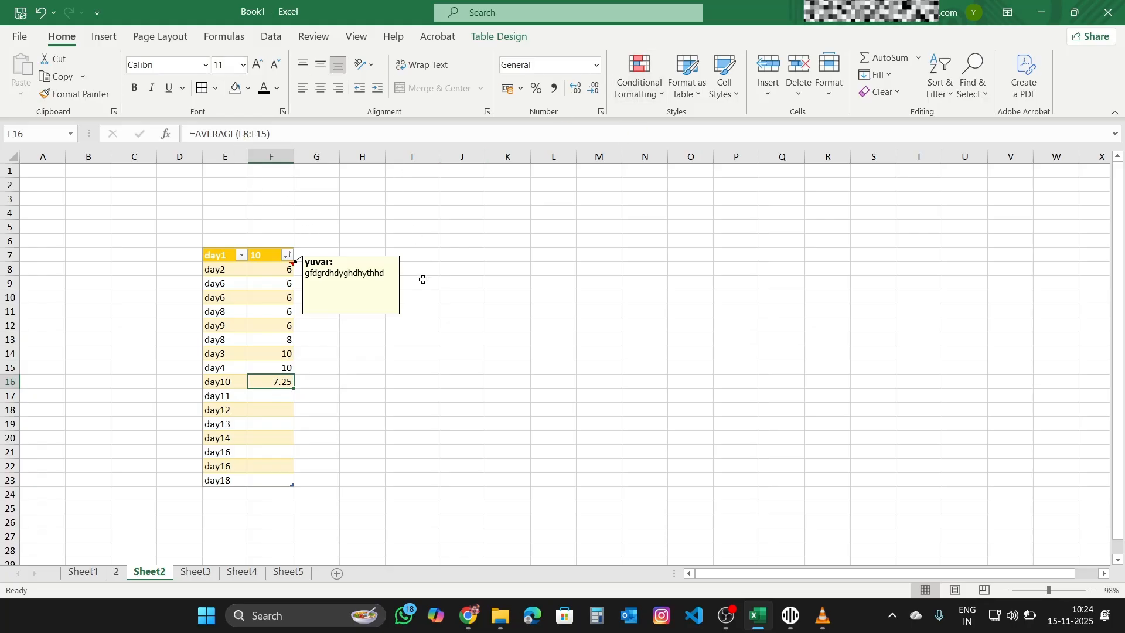
scroll(496, 331, down, 3)
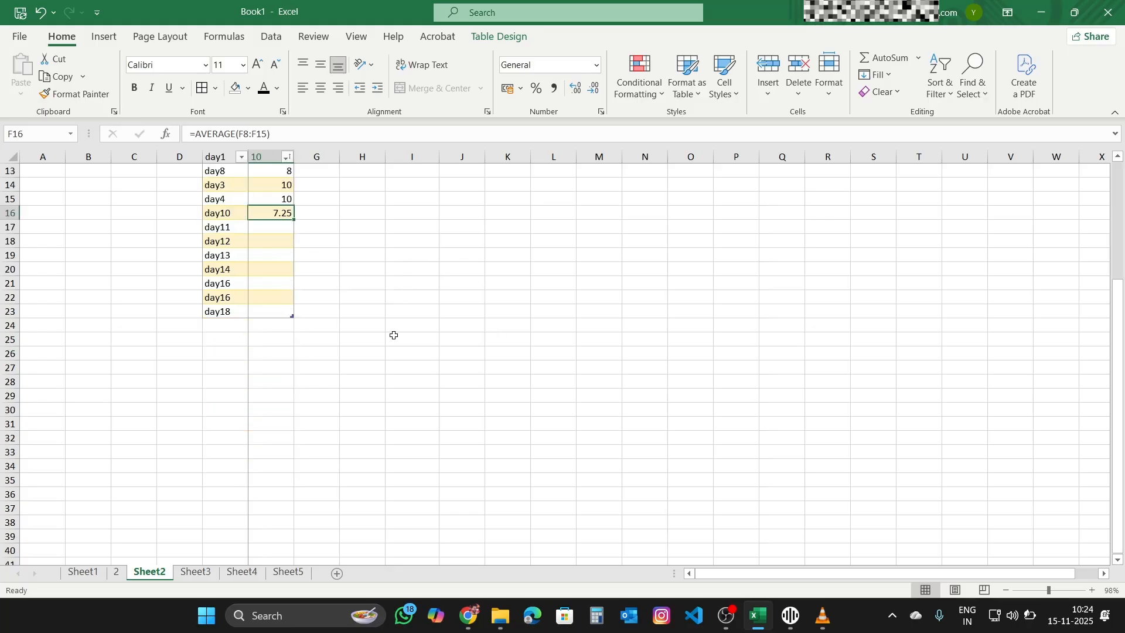
scroll(369, 329, up, 3)
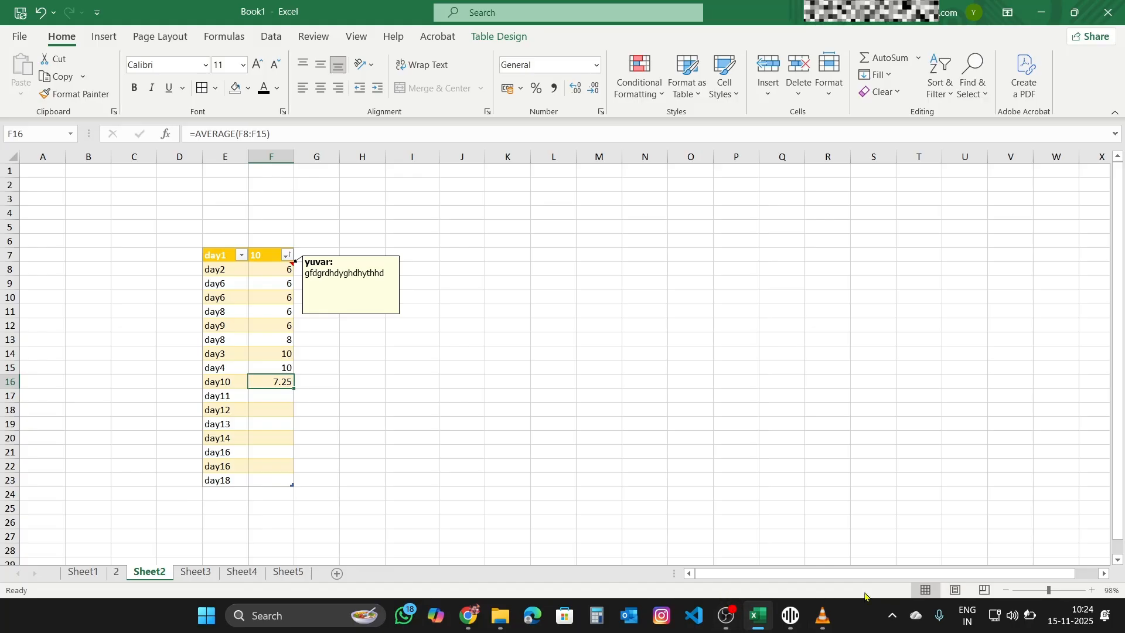
Step: Preview Sheet2 in Page Layout and Page Break Preview, then return to Normal view at 87% zoom
click(951, 591)
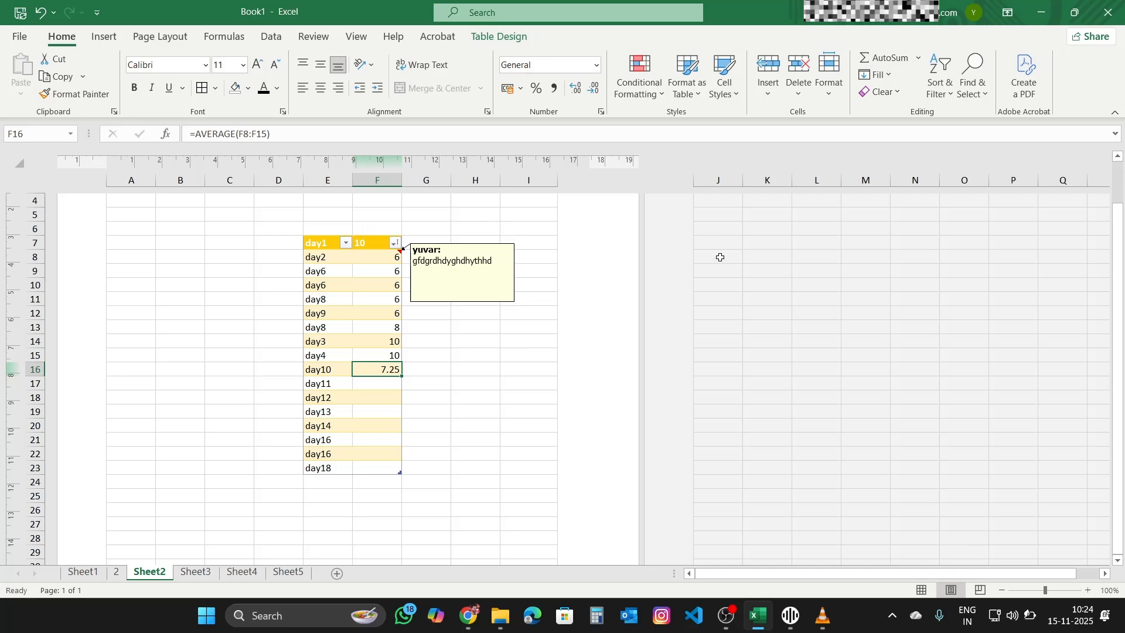
scroll(723, 342, up, 2)
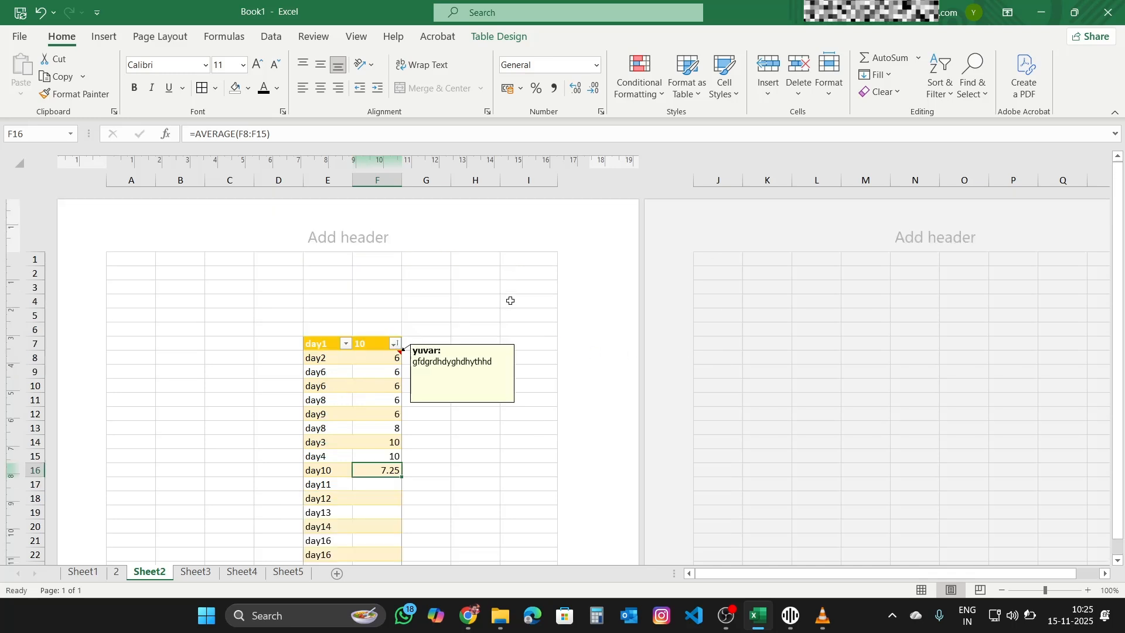
scroll(567, 325, down, 8)
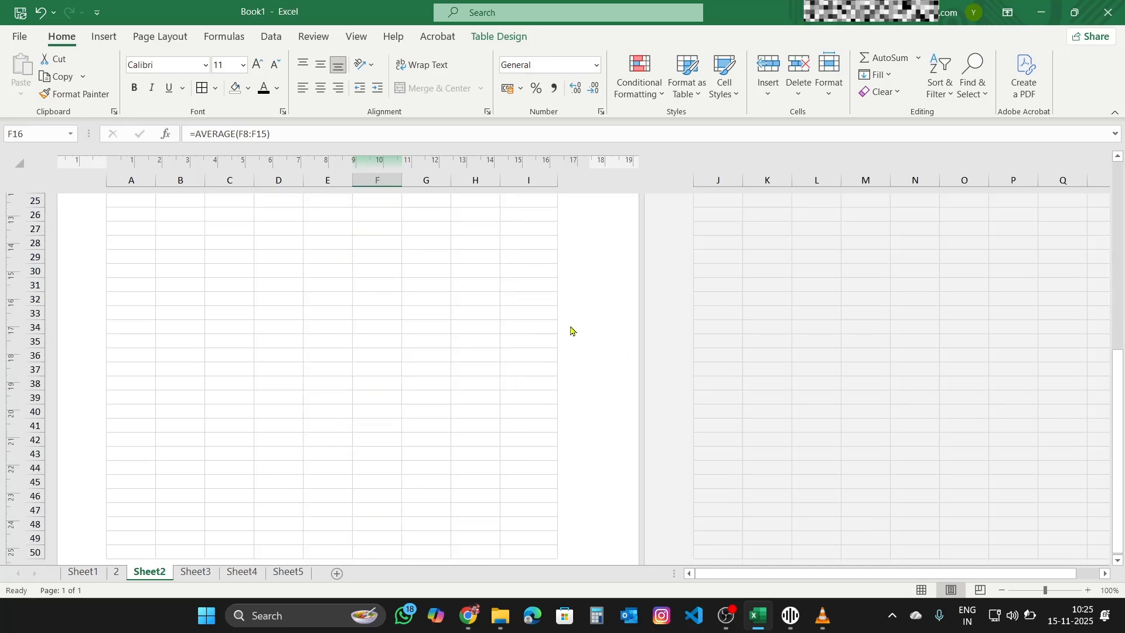
scroll(768, 390, up, 10)
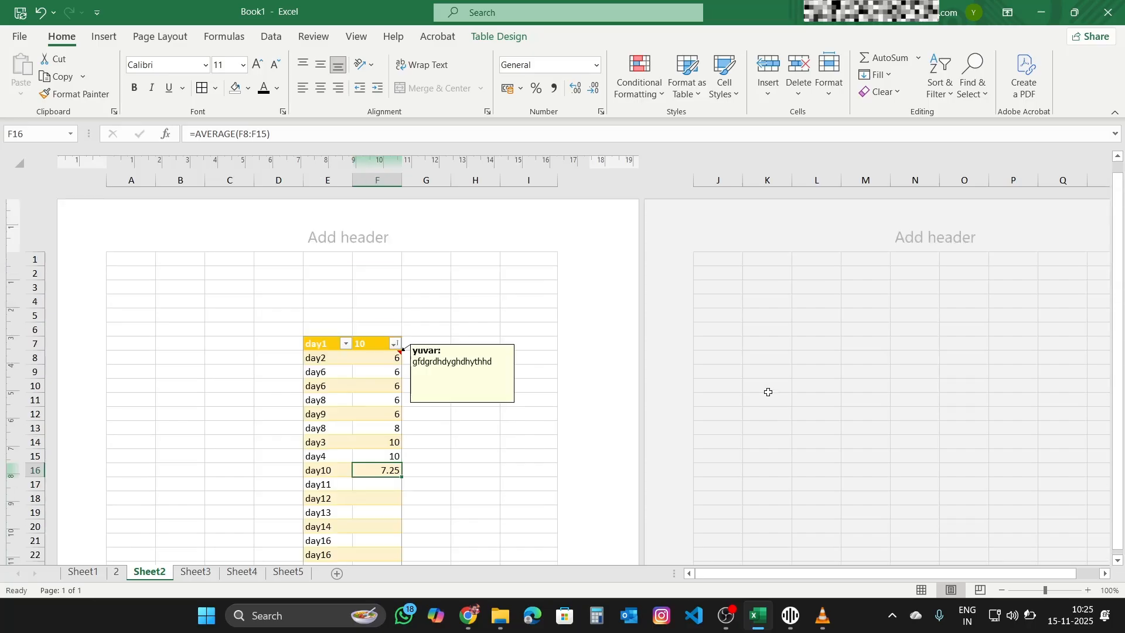
click(981, 591)
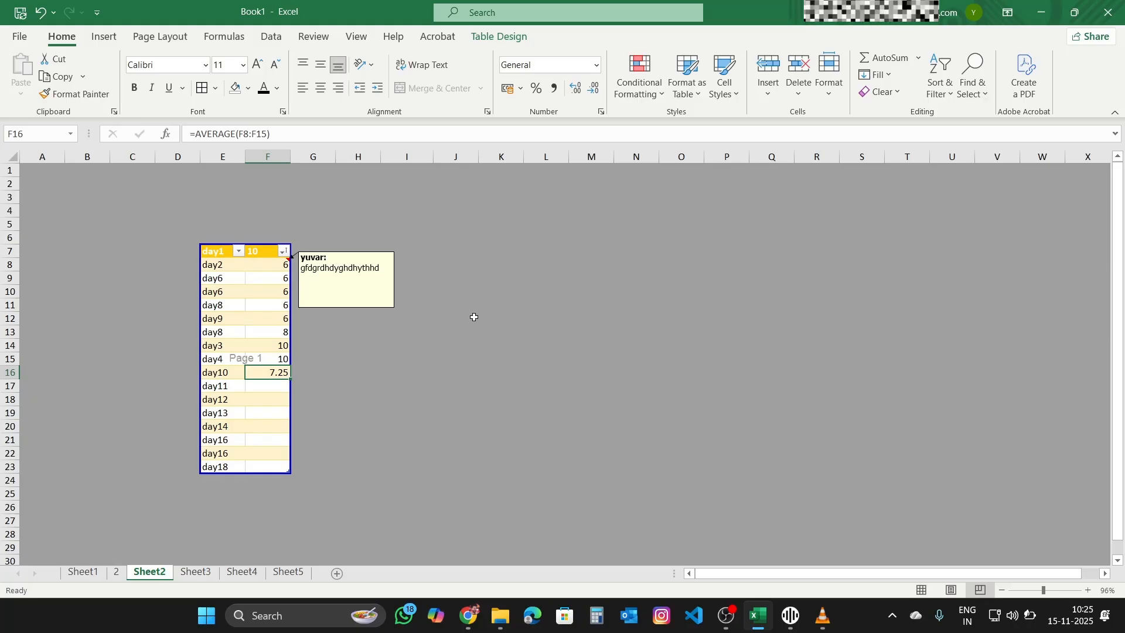
click(921, 590)
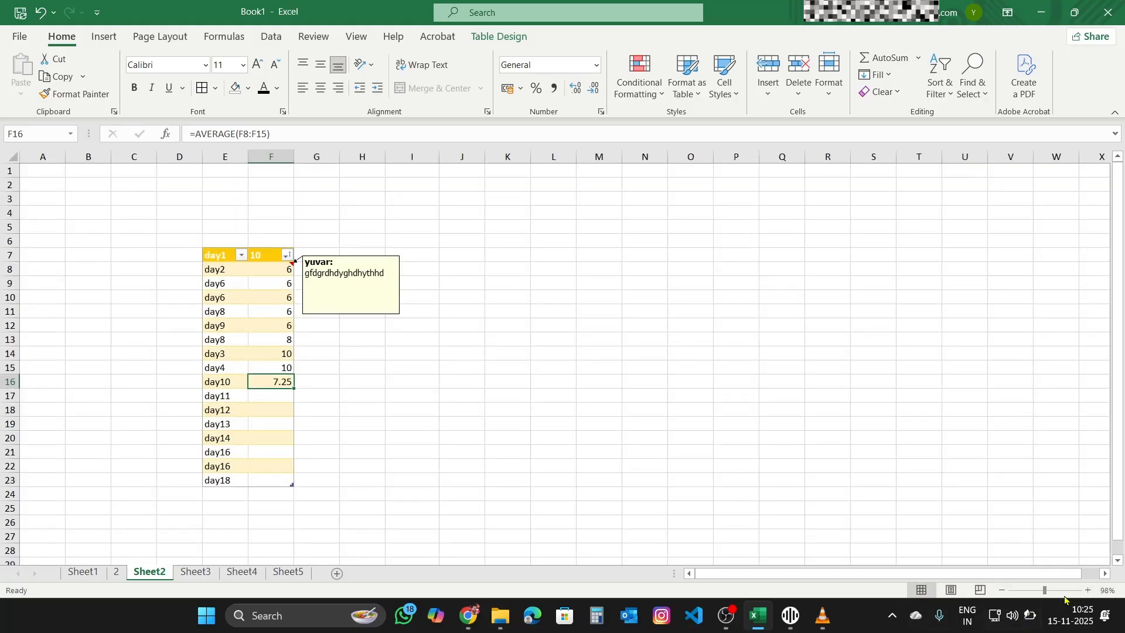
mouse_move(1044, 590)
mouse_down()
mouse_move(1030, 591)
mouse_move(1061, 590)
mouse_move(1041, 593)
mouse_up()
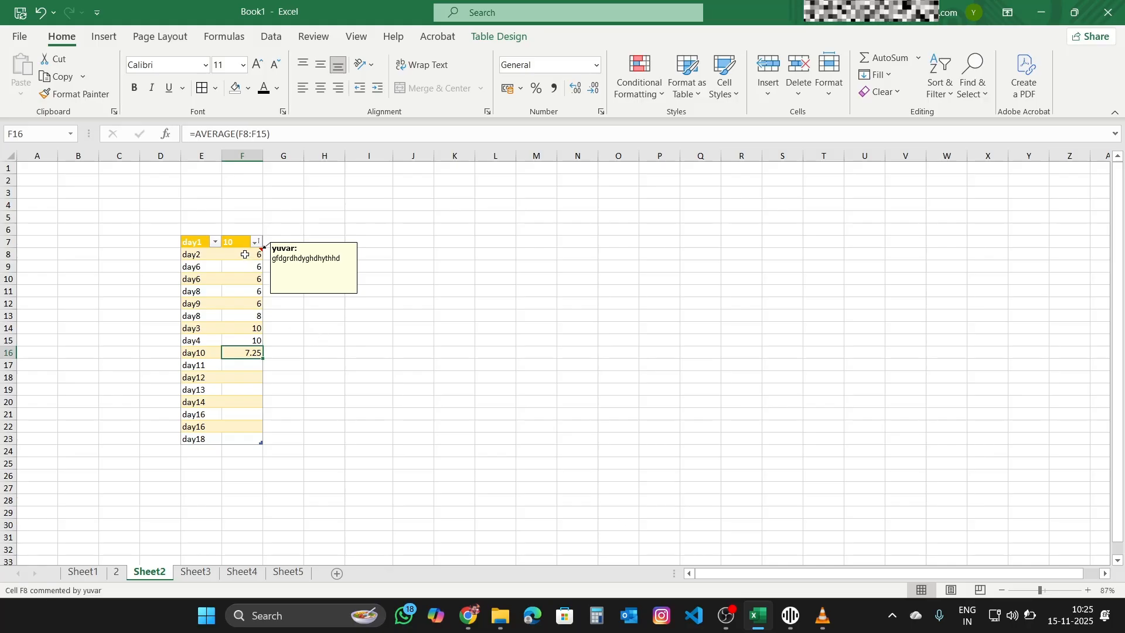
Step: Select F8:F15 to read its average, count and sum, then select cells F8 to F11 one at a time
drag(245, 254, 252, 341)
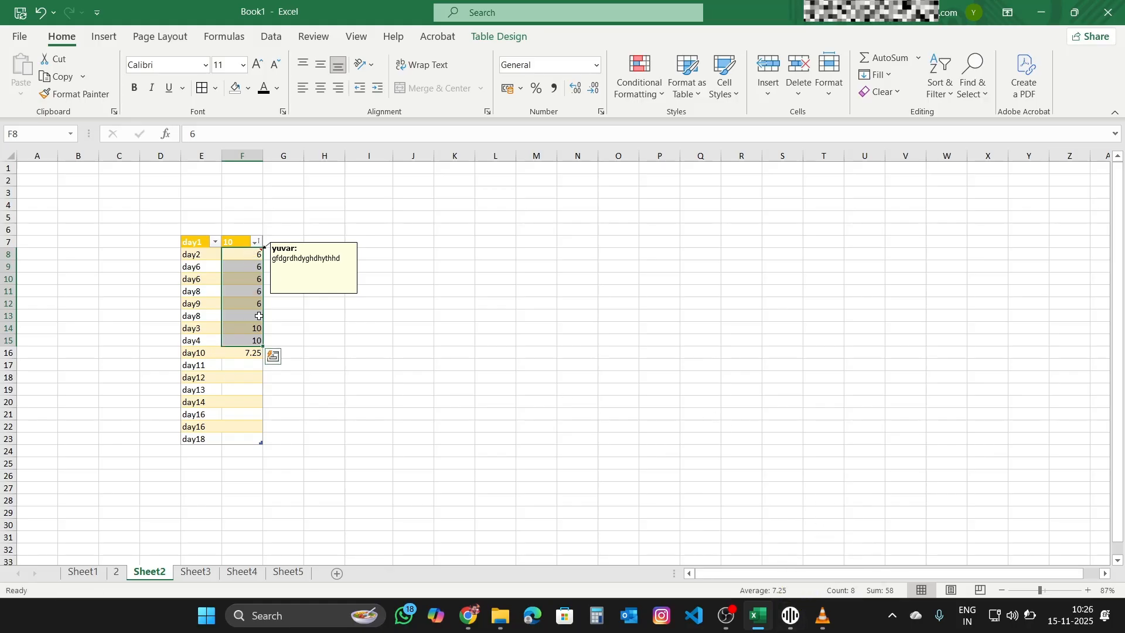
click(256, 253)
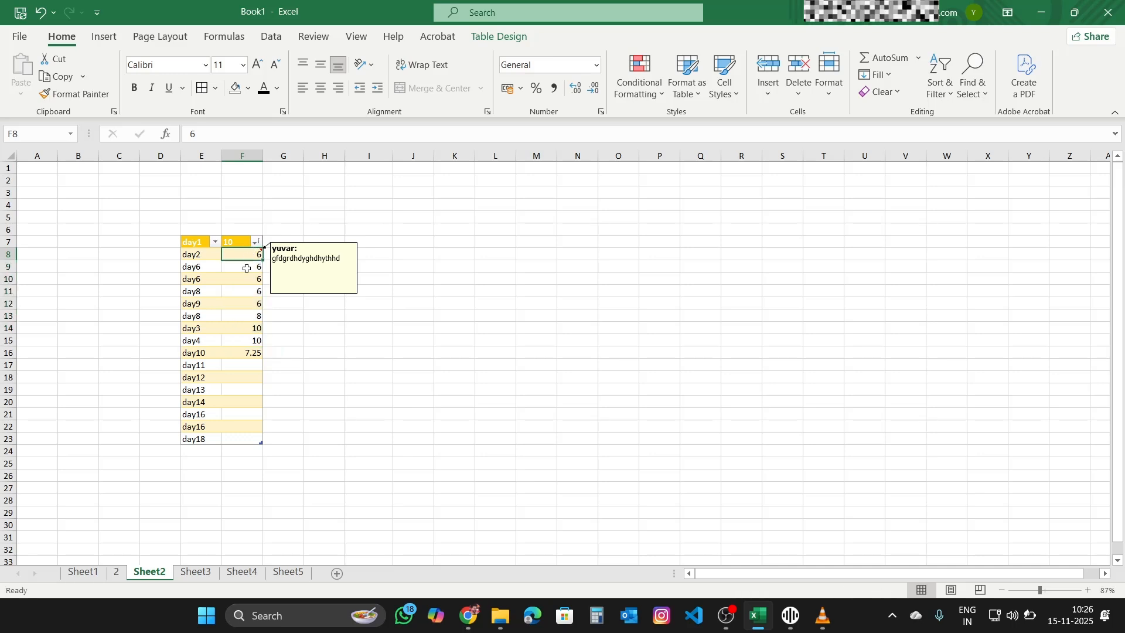
click(250, 269)
click(252, 278)
click(252, 292)
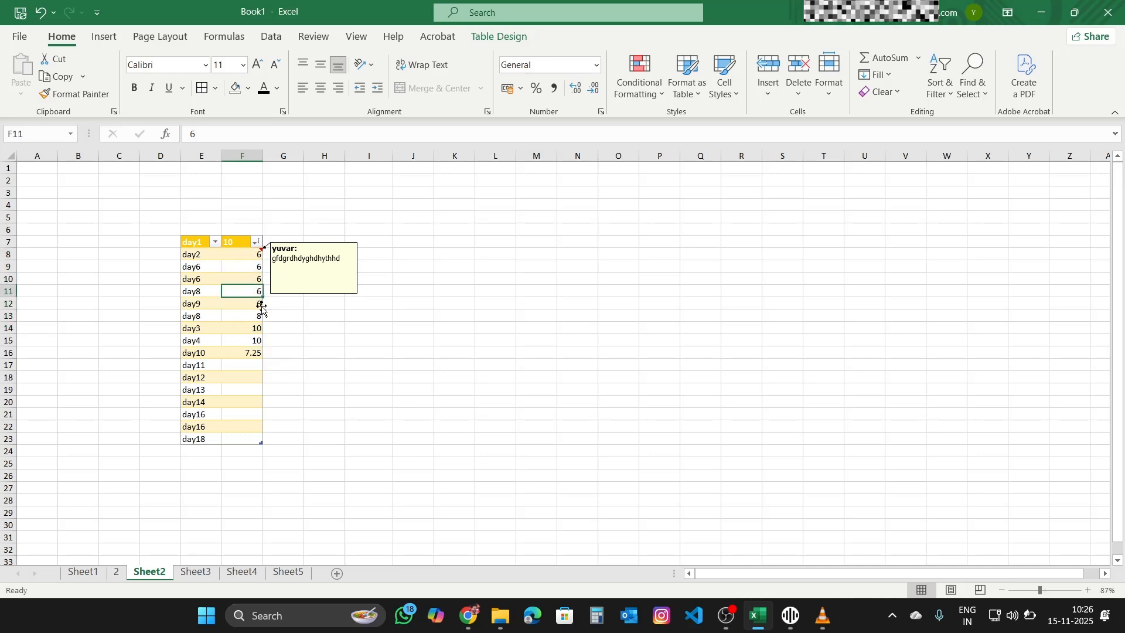
Step: Select F8:F15 again and then F8:F23 to compare their average, count and sum in the status bar
key(ctrl+a)
click(251, 266)
drag(252, 256, 256, 341)
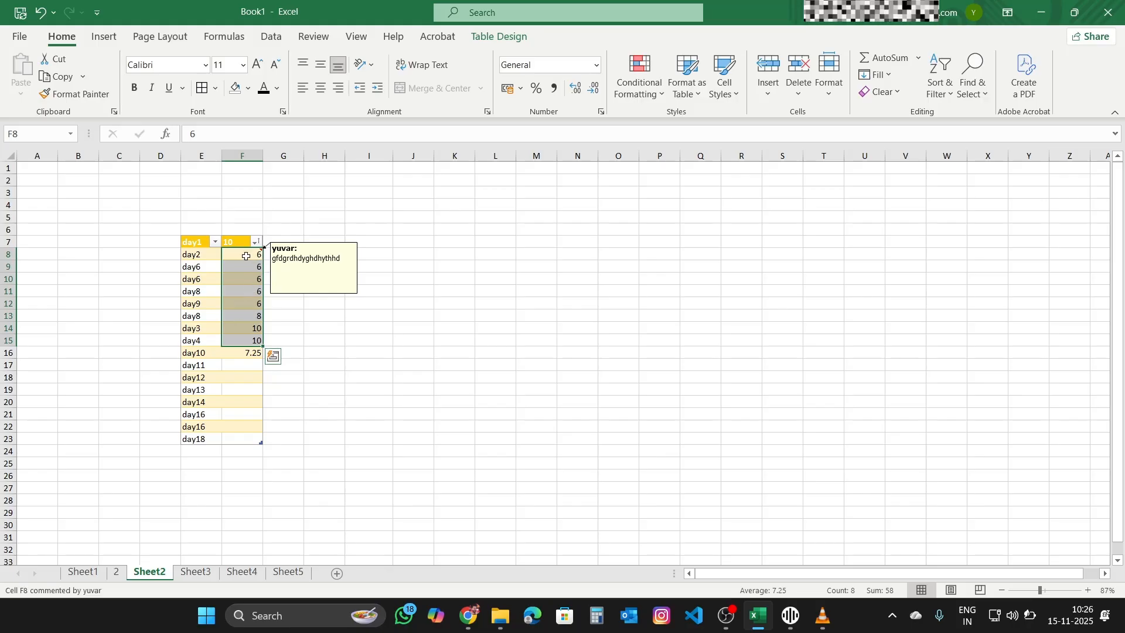
drag(252, 255, 247, 339)
click(249, 328)
click(316, 302)
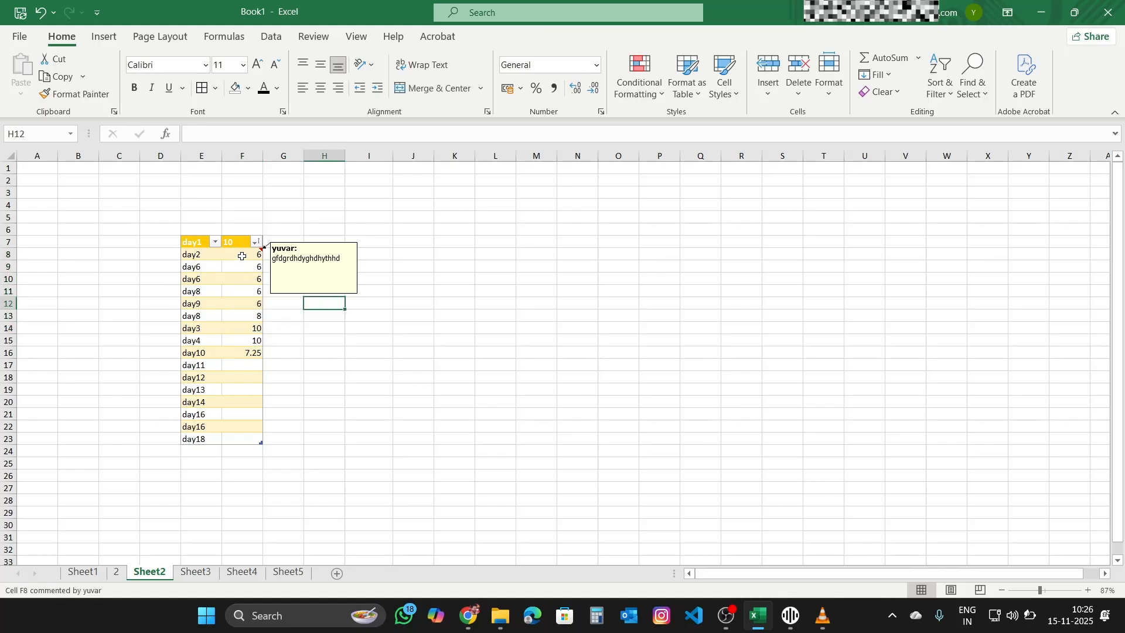
drag(238, 256, 258, 341)
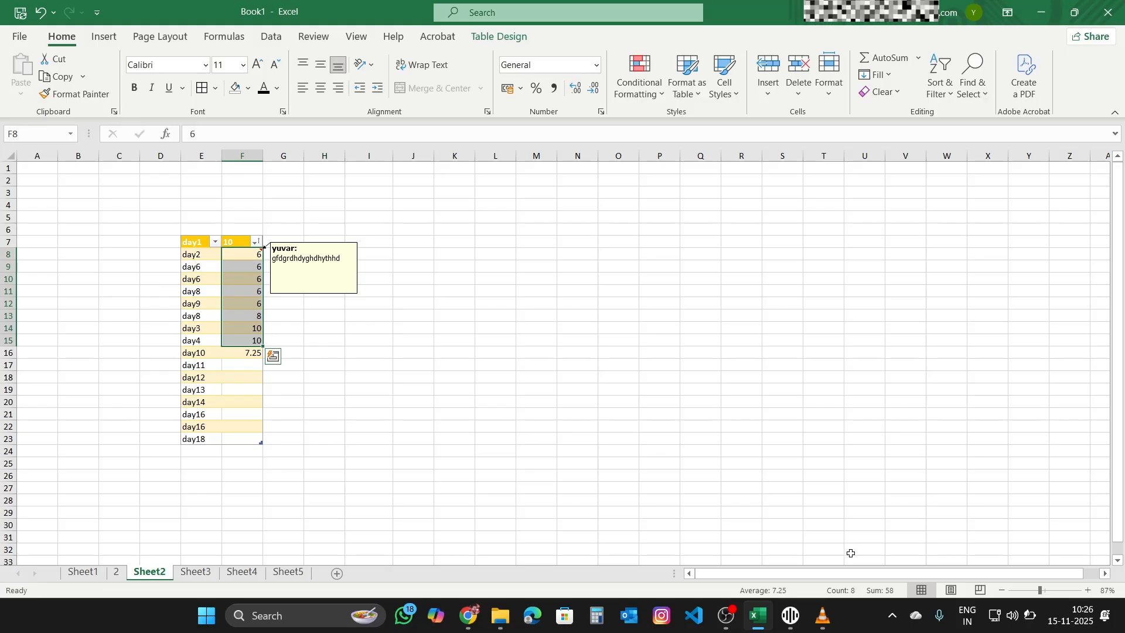
drag(251, 256, 251, 440)
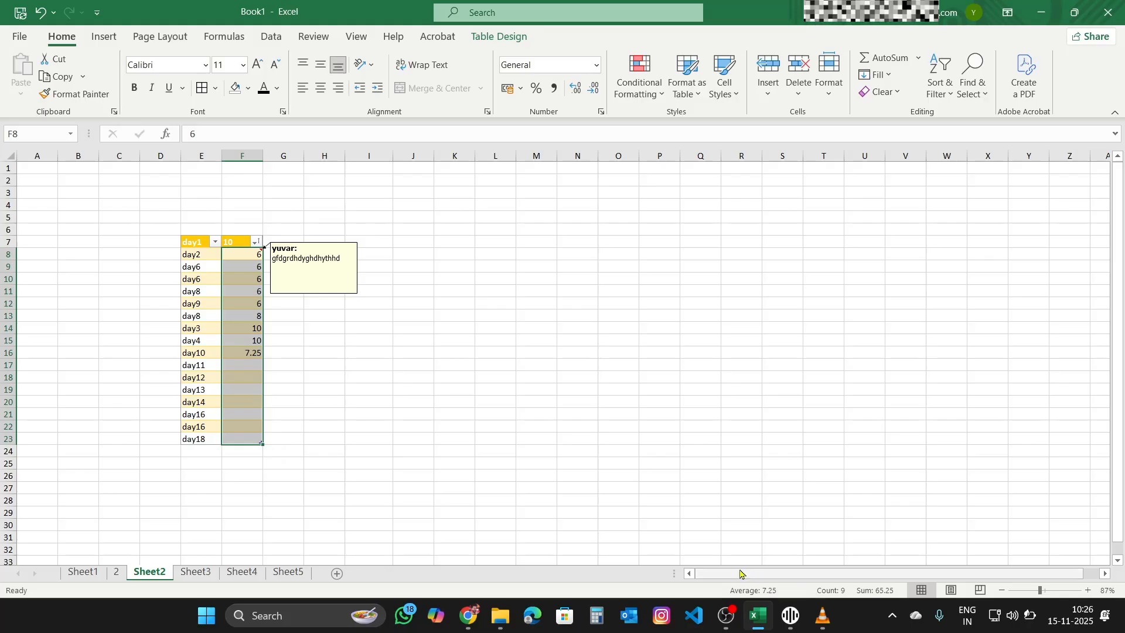
Step: Show the formula of cell F16 and select the range F8:F15 that it averages
click(319, 373)
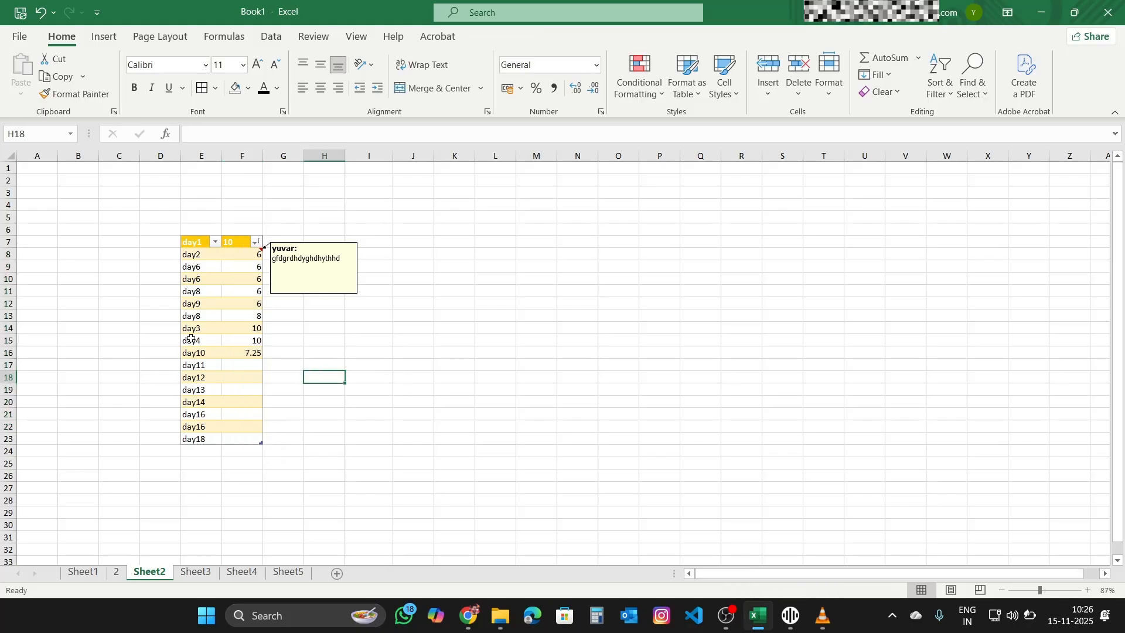
click(253, 354)
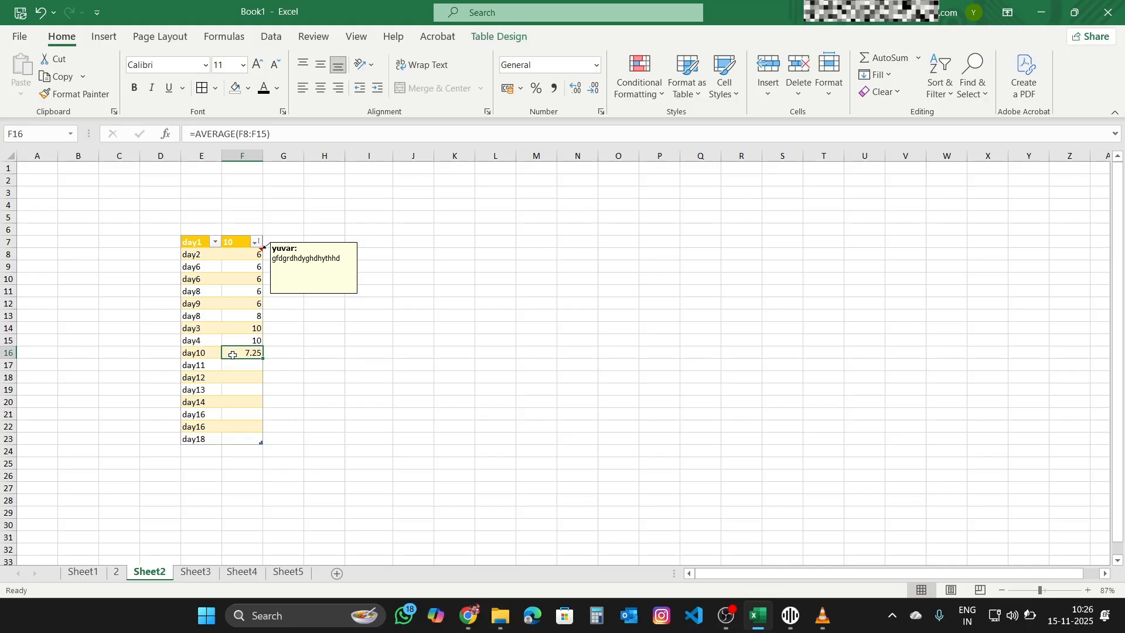
key(ctrl+bracketleft)
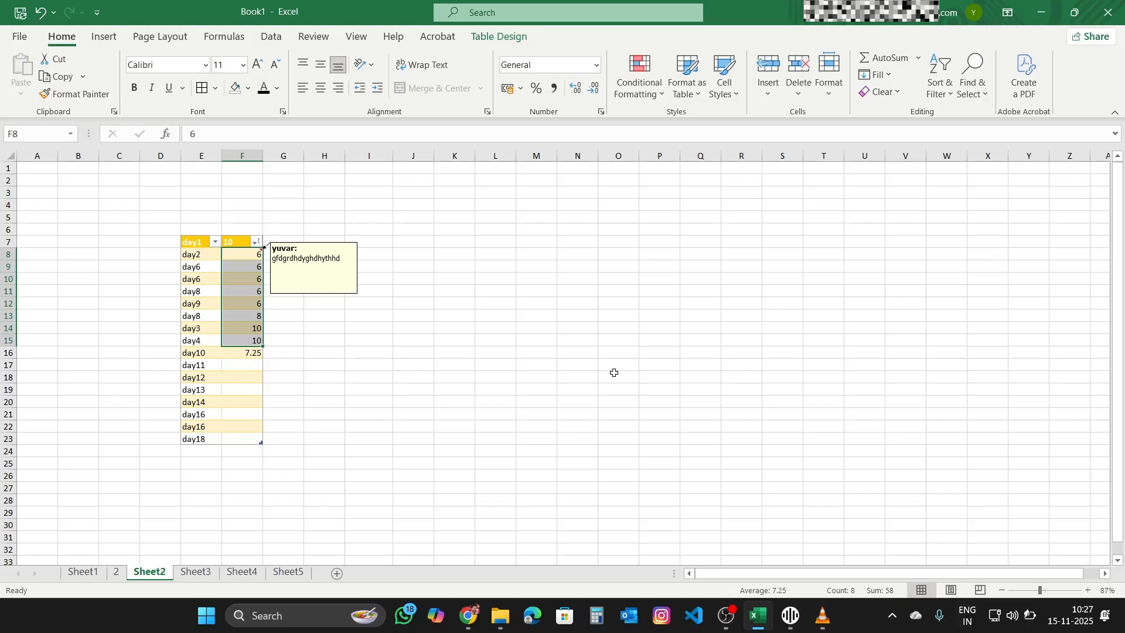